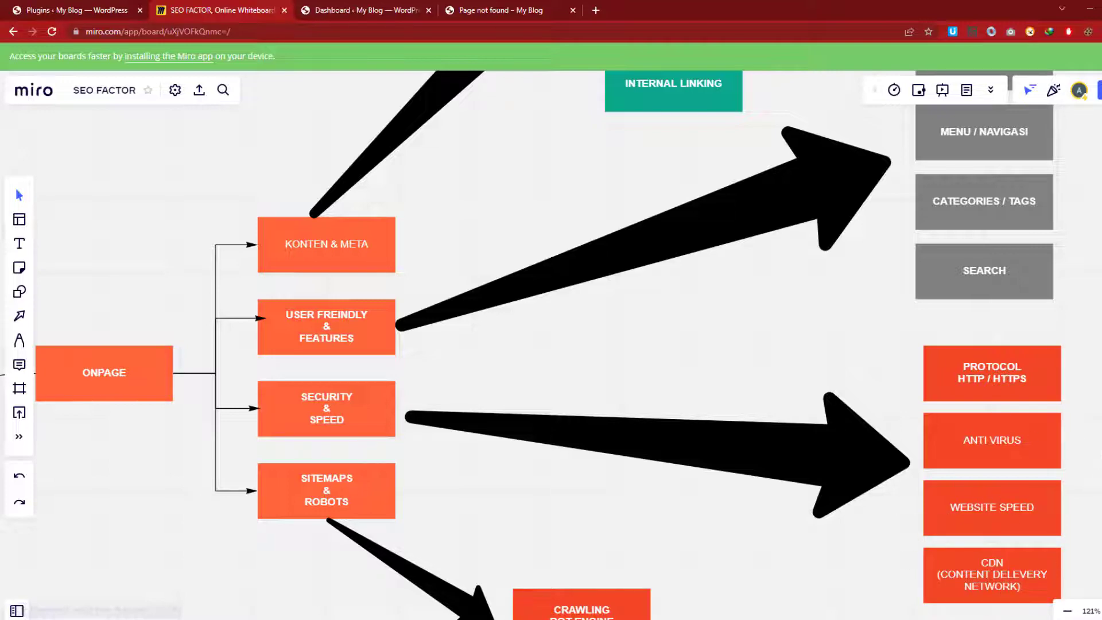
Examine the SEO FACTOR mind map, covering the on-page branches for content, user features, security, speed and sitemaps.
scroll(551, 344, down, 3)
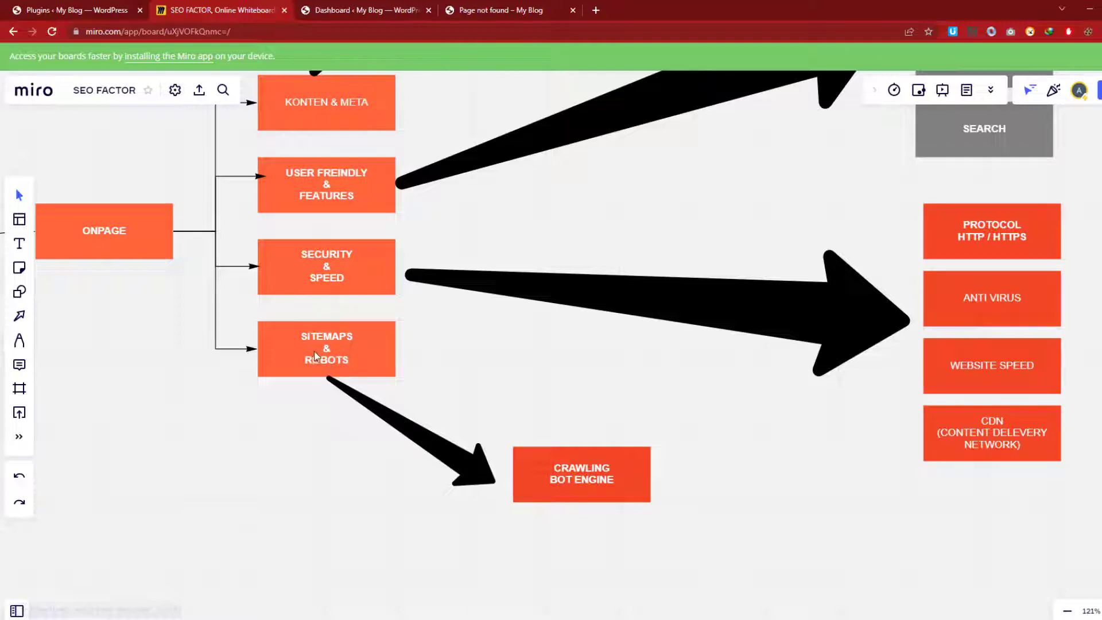
scroll(634, 296, down, 2)
scroll(635, 297, down, 1)
scroll(635, 297, up, 1)
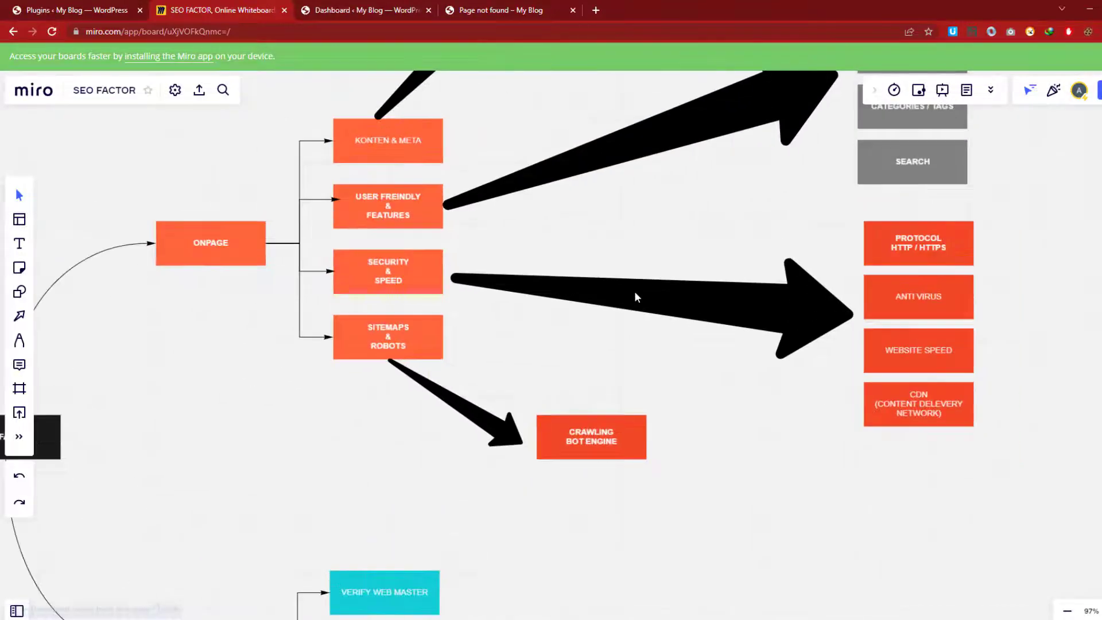
scroll(635, 297, down, 4)
scroll(788, 189, up, 1)
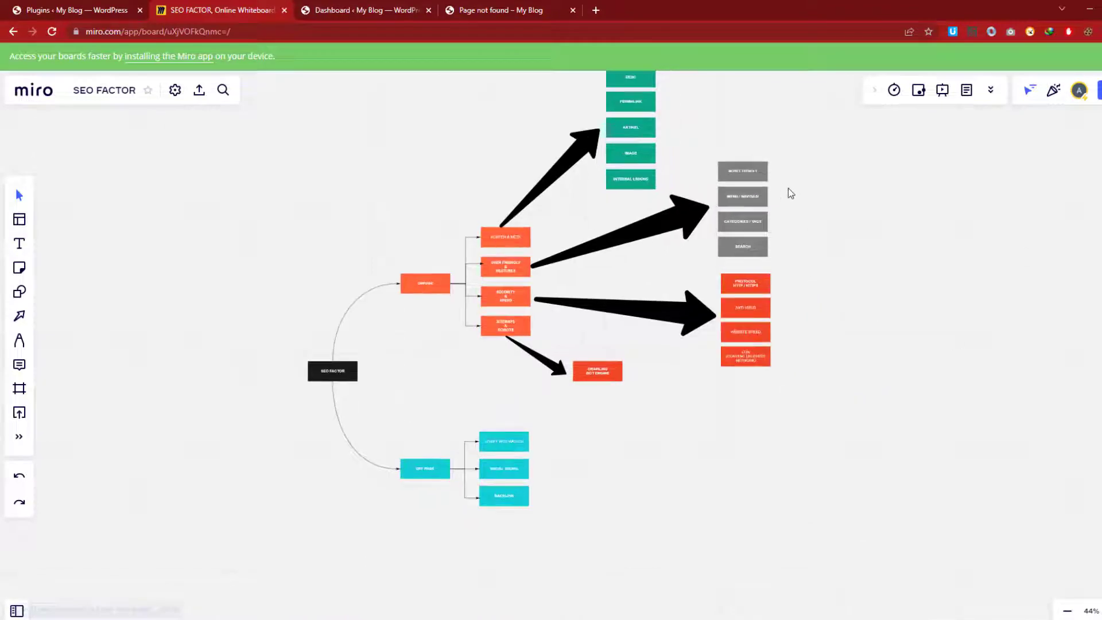
drag(869, 163, 817, 83)
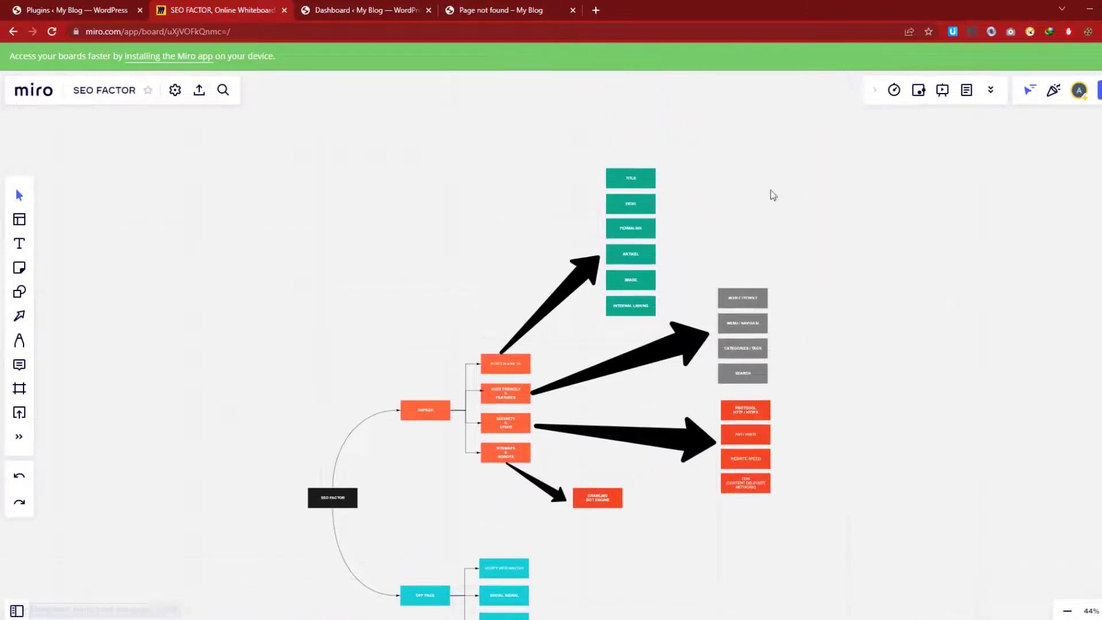
scroll(681, 291, up, 2)
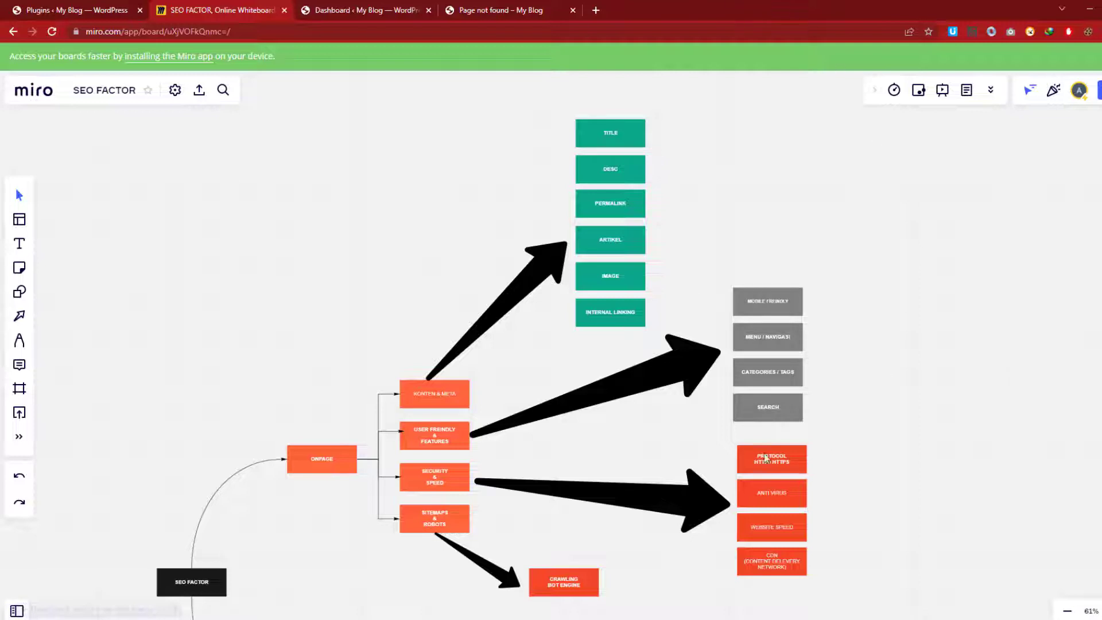
drag(373, 94, 911, 613)
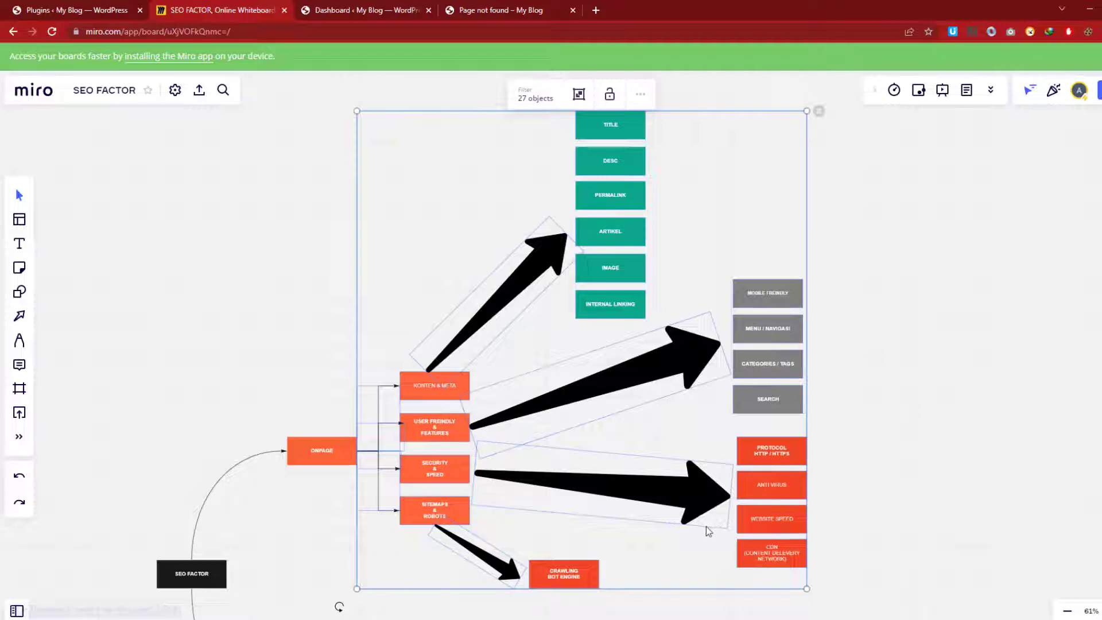
Switch to the WordPress admin site and search the plugins available to add for "rank math".
click(43, 9)
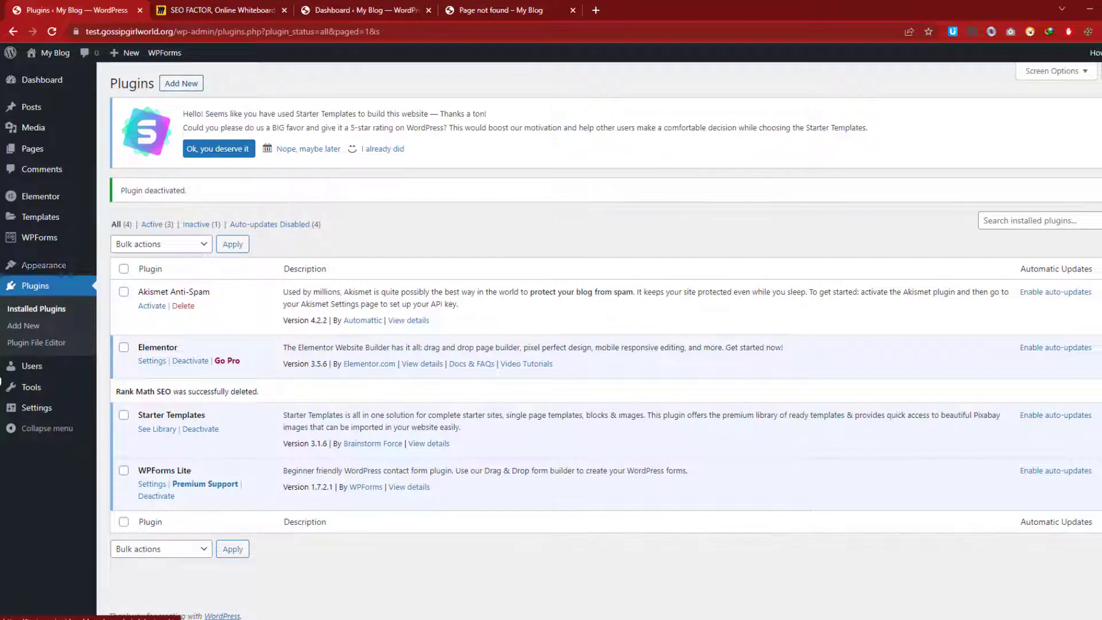
click(31, 286)
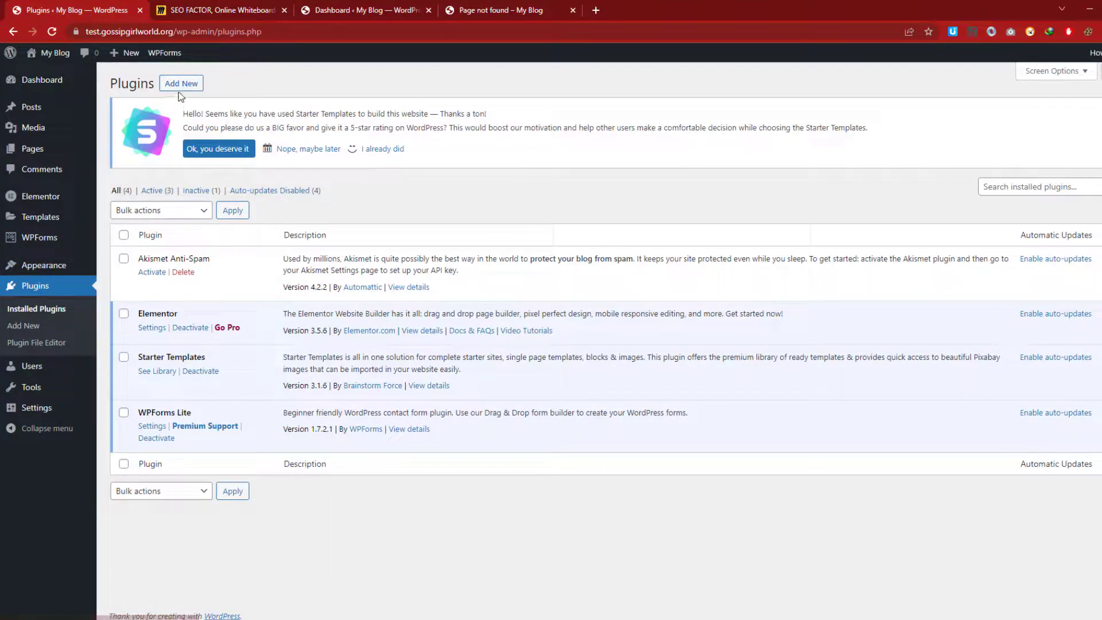
click(180, 89)
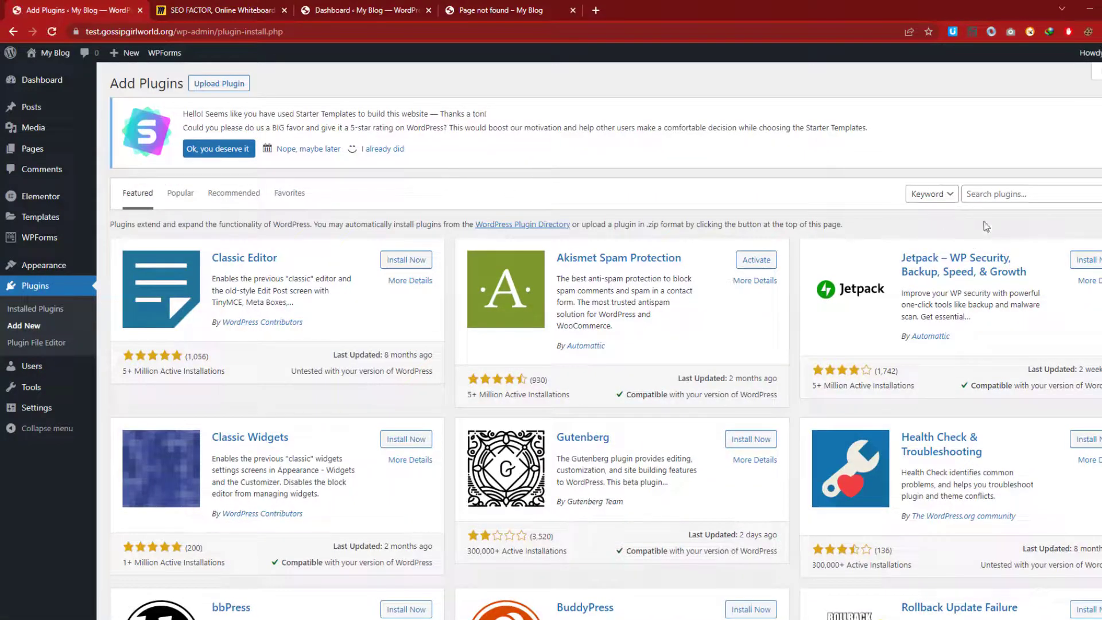
click(1002, 194)
text(rank math)
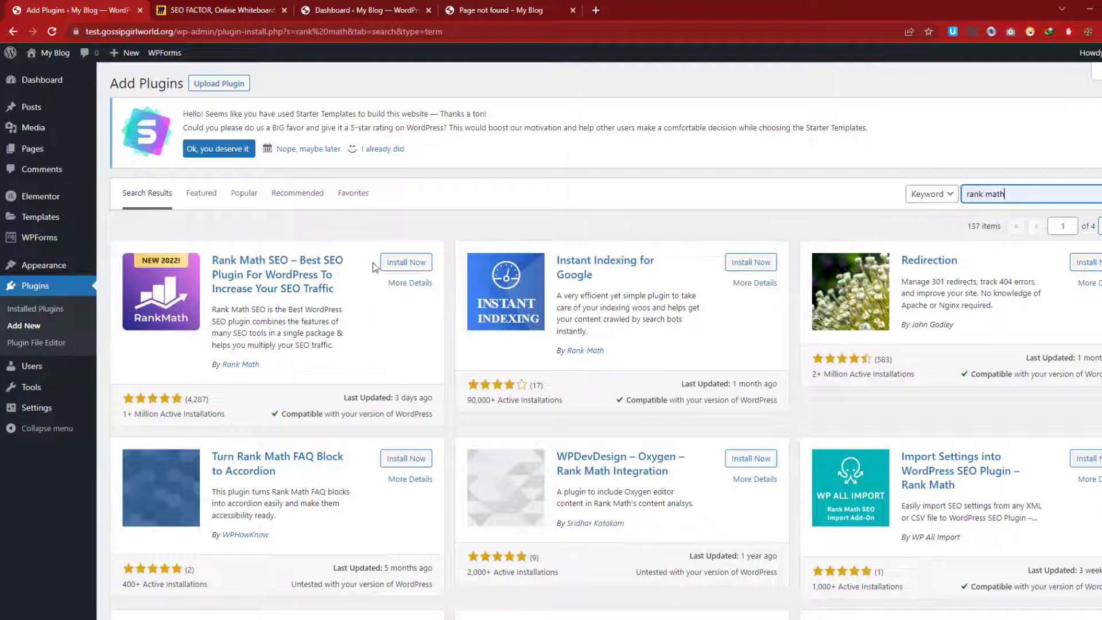
Install and activate the Rank Math SEO plugin.
click(404, 263)
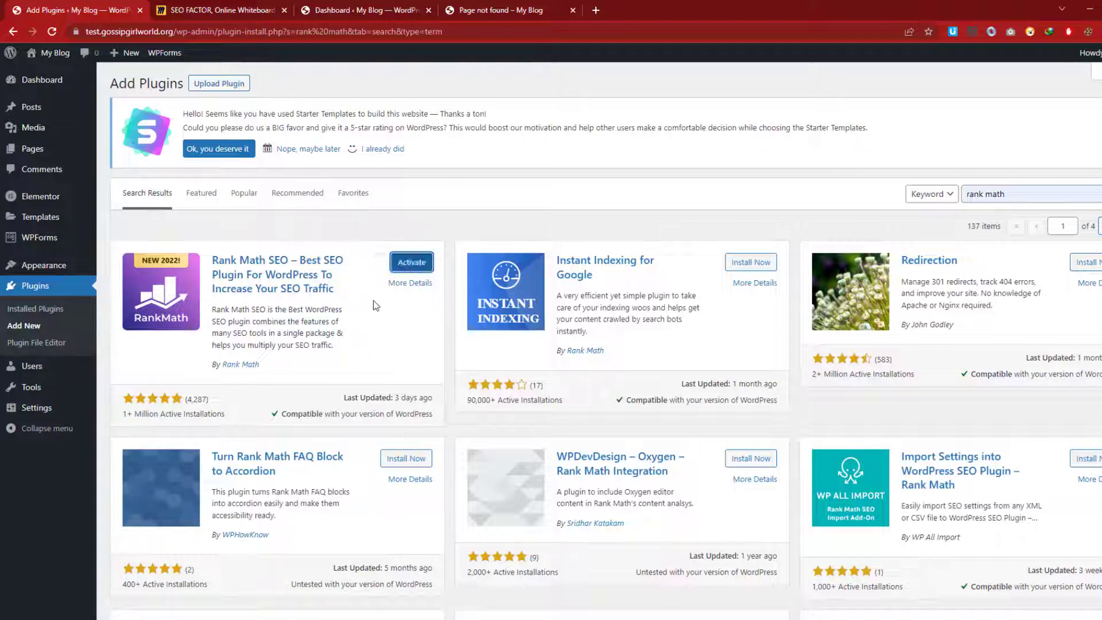
click(401, 269)
click(400, 269)
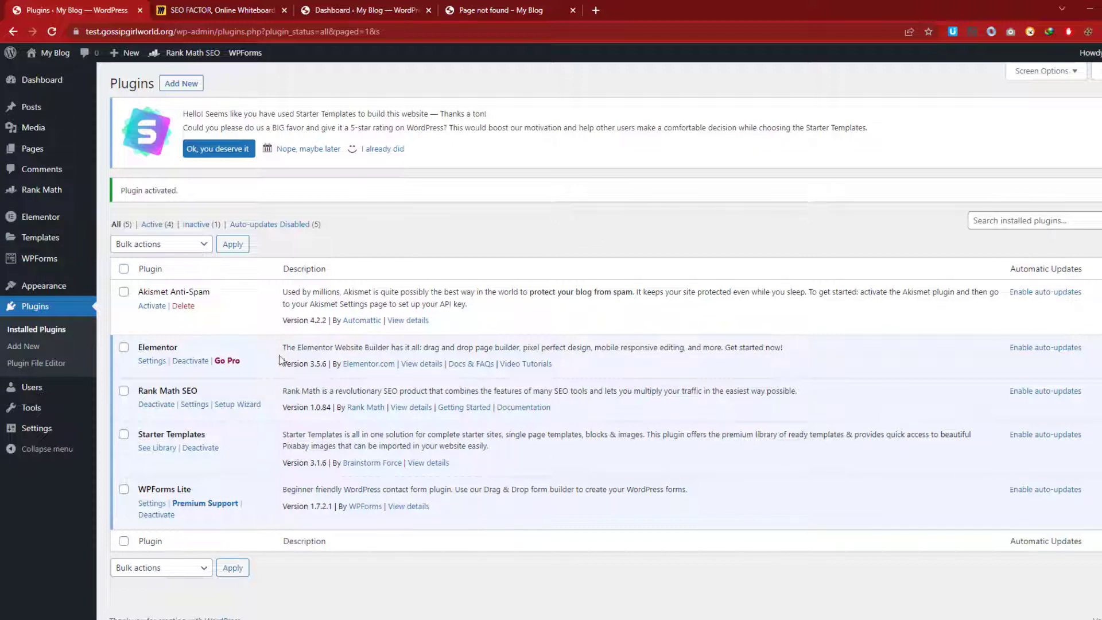
Review the modules on the Rank Math dashboard and open the Sitemap module's settings.
mouse_move(33, 191)
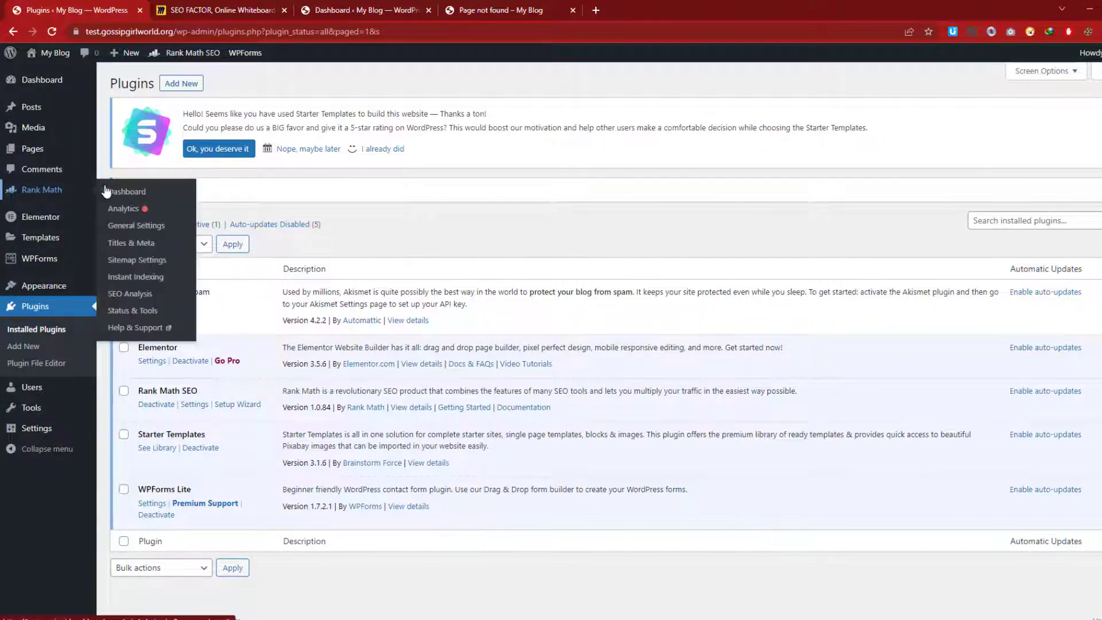
click(141, 191)
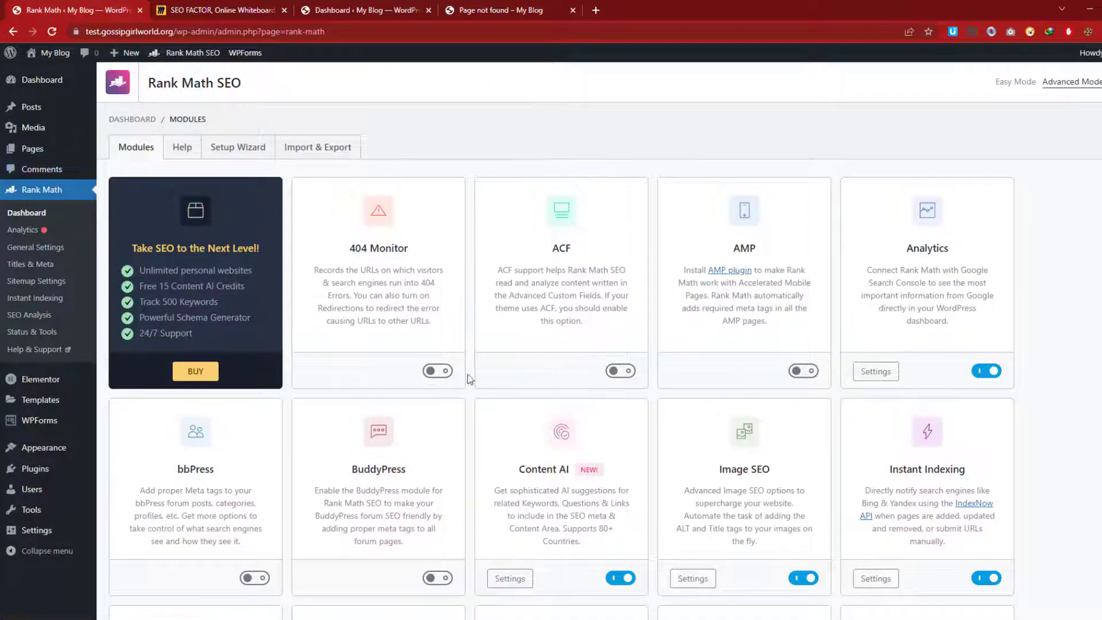
scroll(480, 293, down, 1)
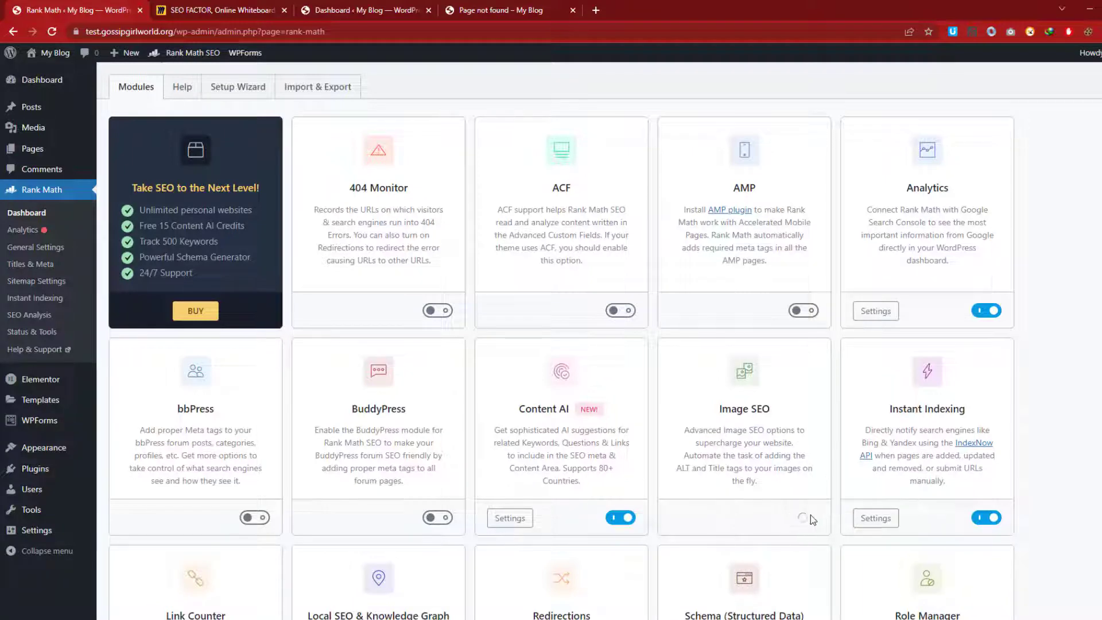
scroll(346, 468, down, 7)
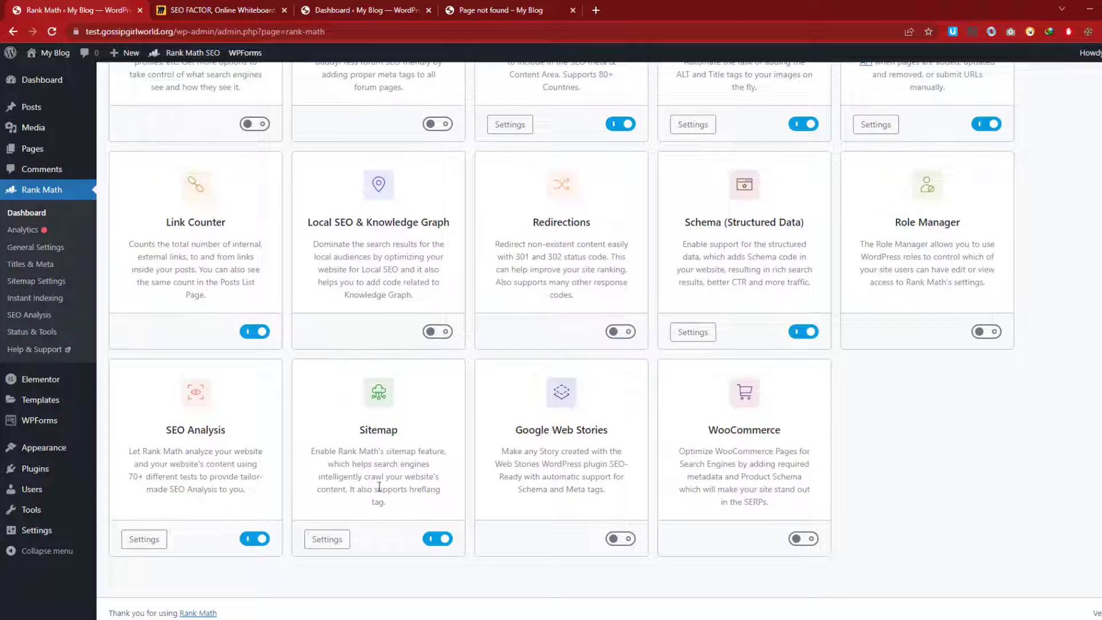
click(332, 541)
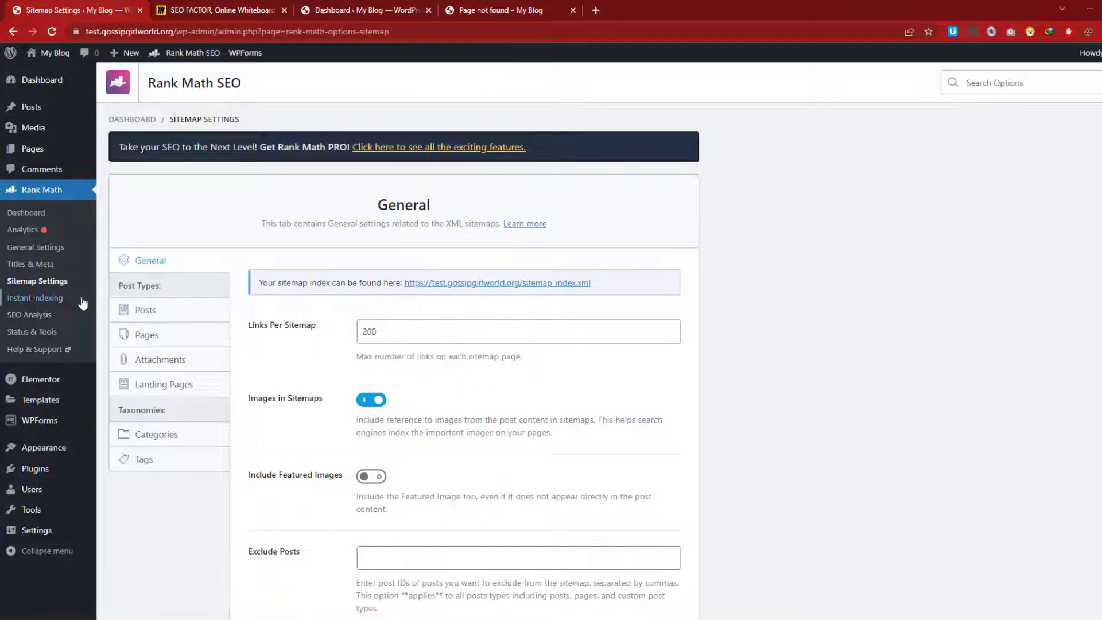
Return to the Rank Math module list and reopen the Sitemap module's settings.
click(58, 280)
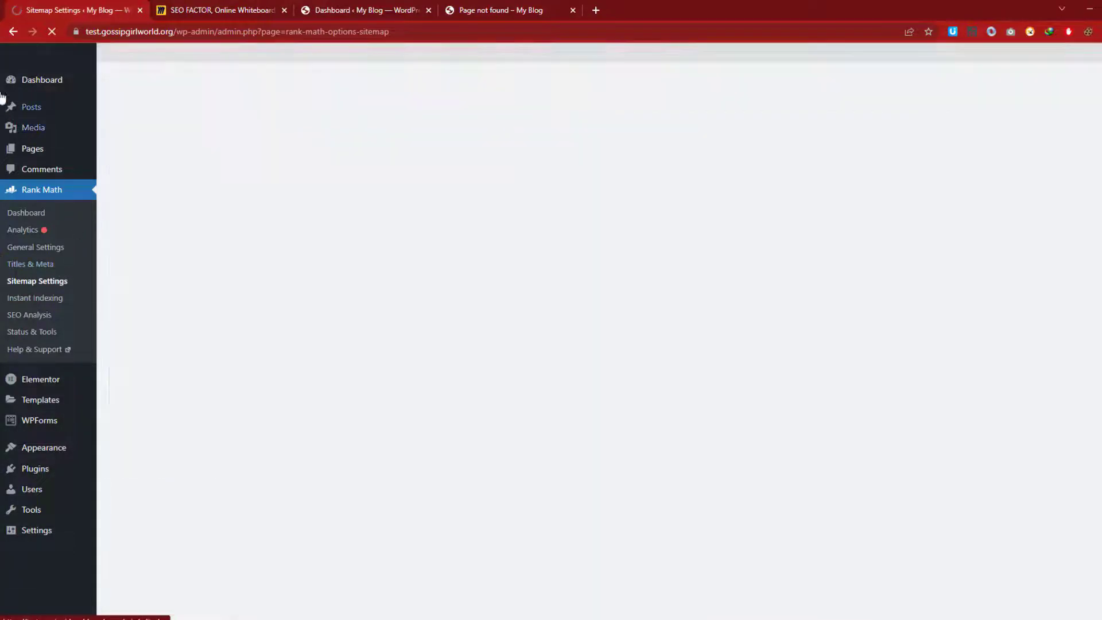
click(25, 212)
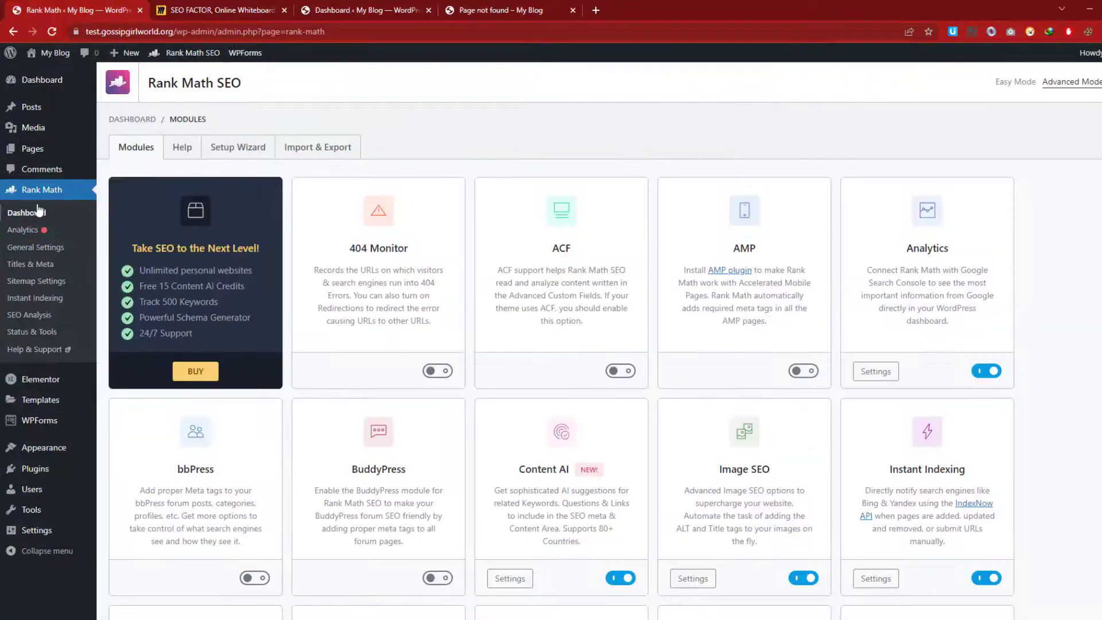
scroll(376, 315, down, 8)
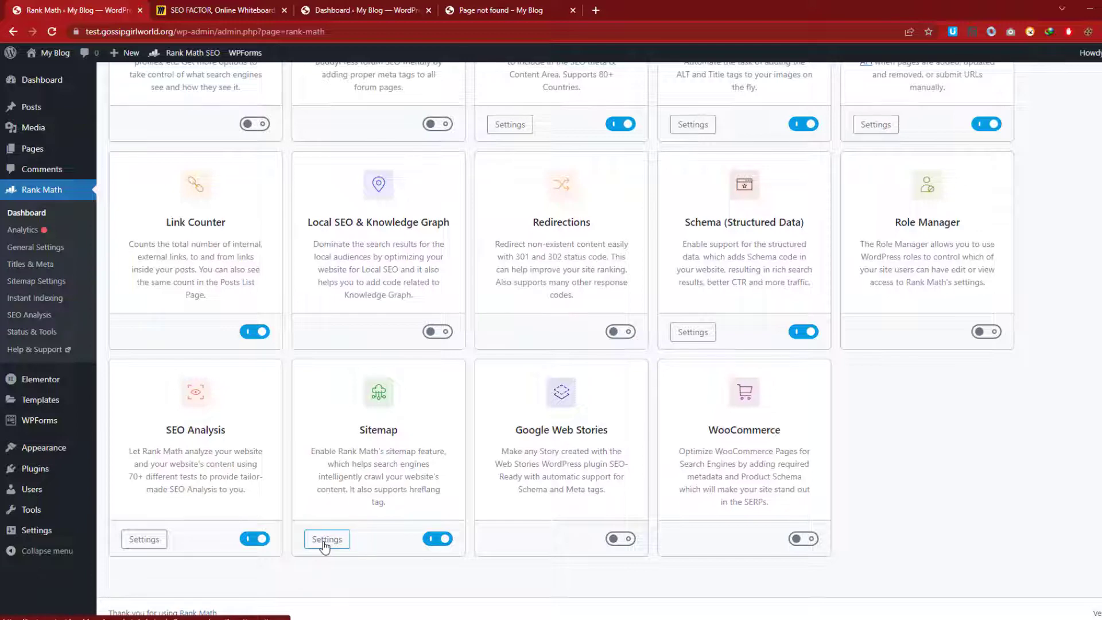
click(328, 543)
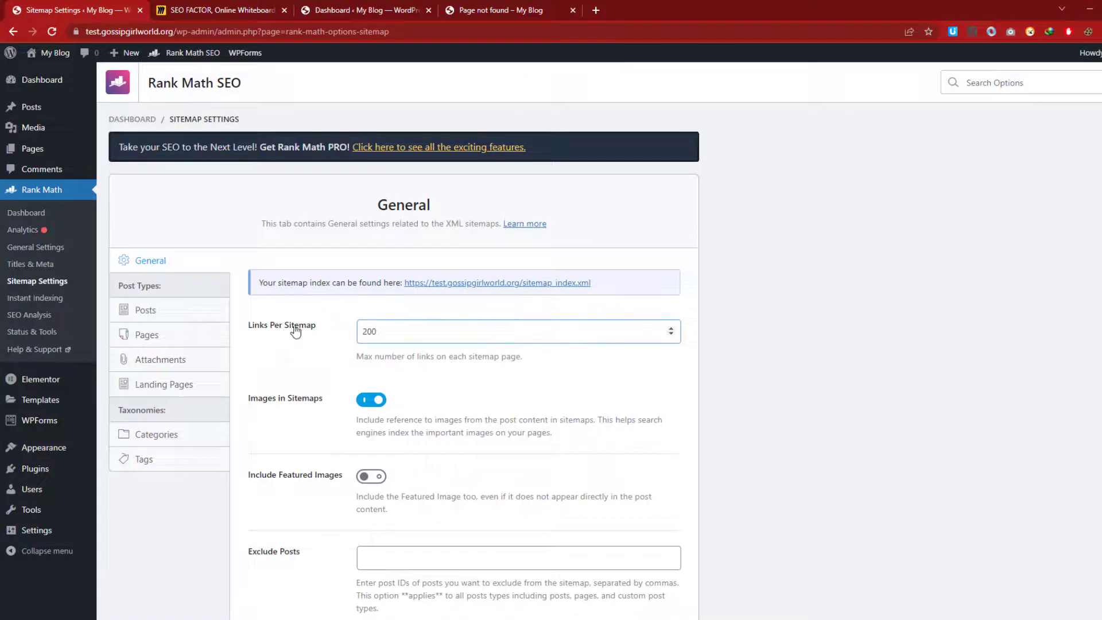
Review the general sitemap options and save them with 200 links per sitemap and images in sitemaps enabled.
double_click(371, 327)
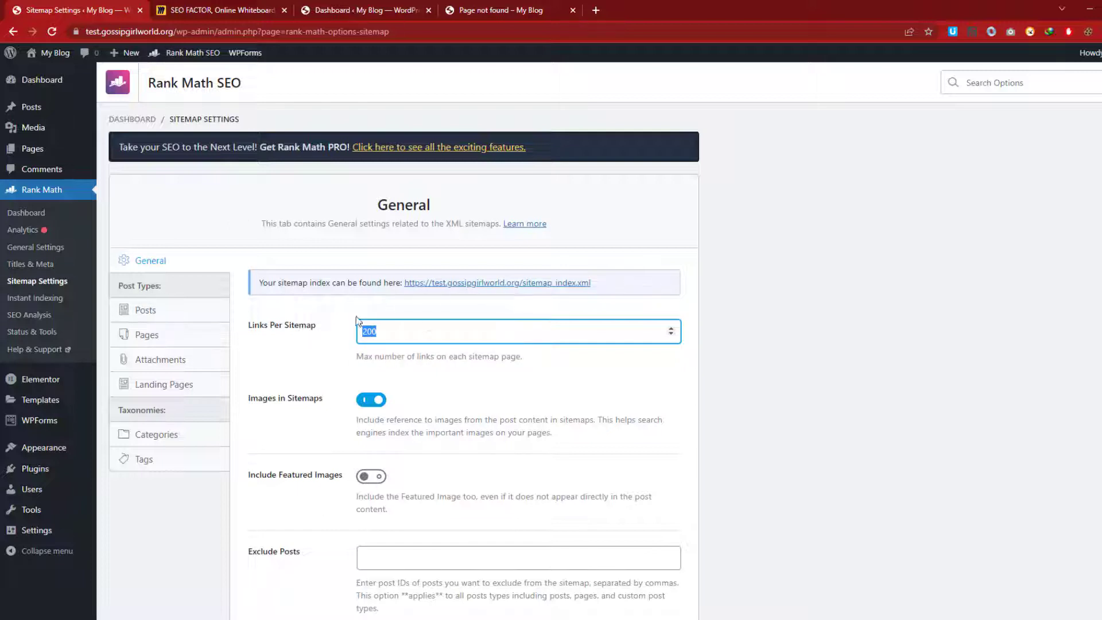
click(325, 371)
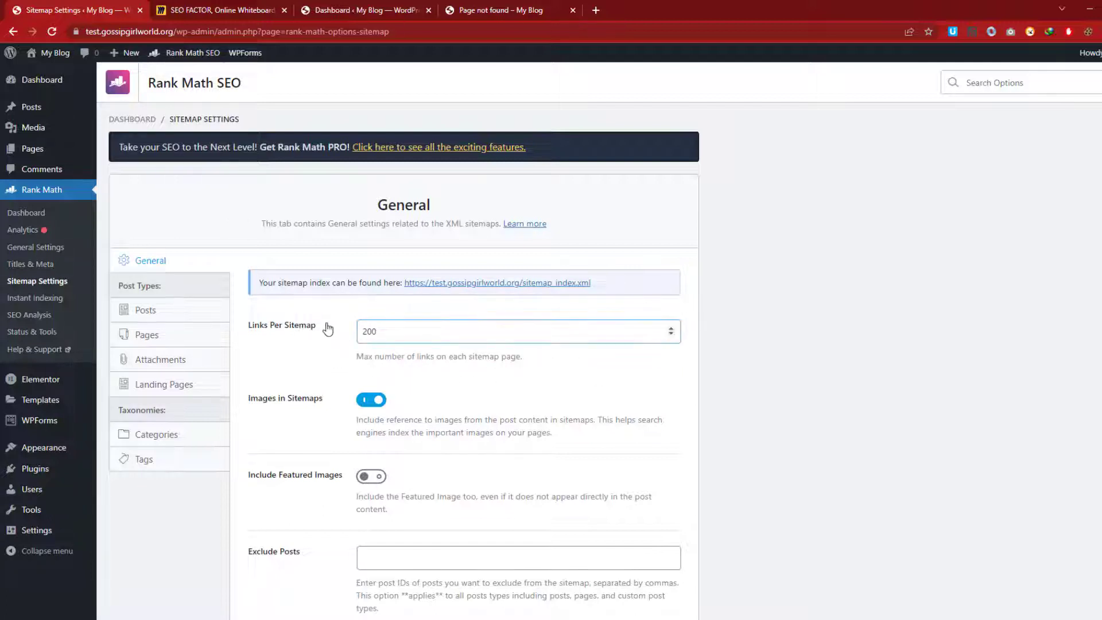
scroll(353, 152, down, 3)
scroll(354, 151, down, 1)
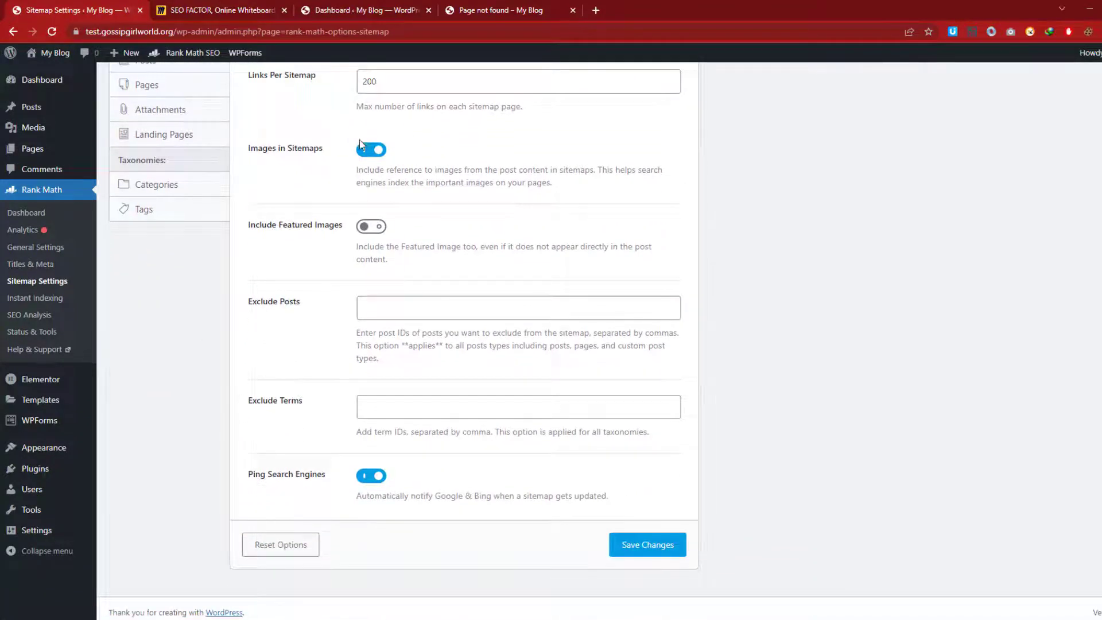
scroll(352, 142, up, 2)
click(371, 203)
scroll(419, 253, down, 1)
scroll(494, 402, down, 2)
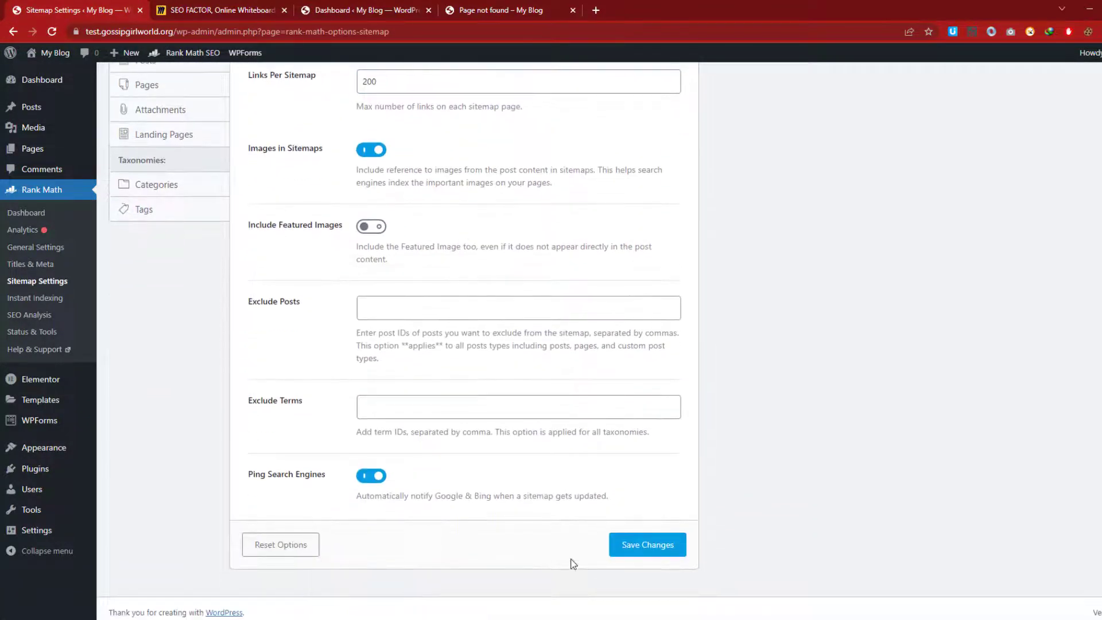
click(640, 552)
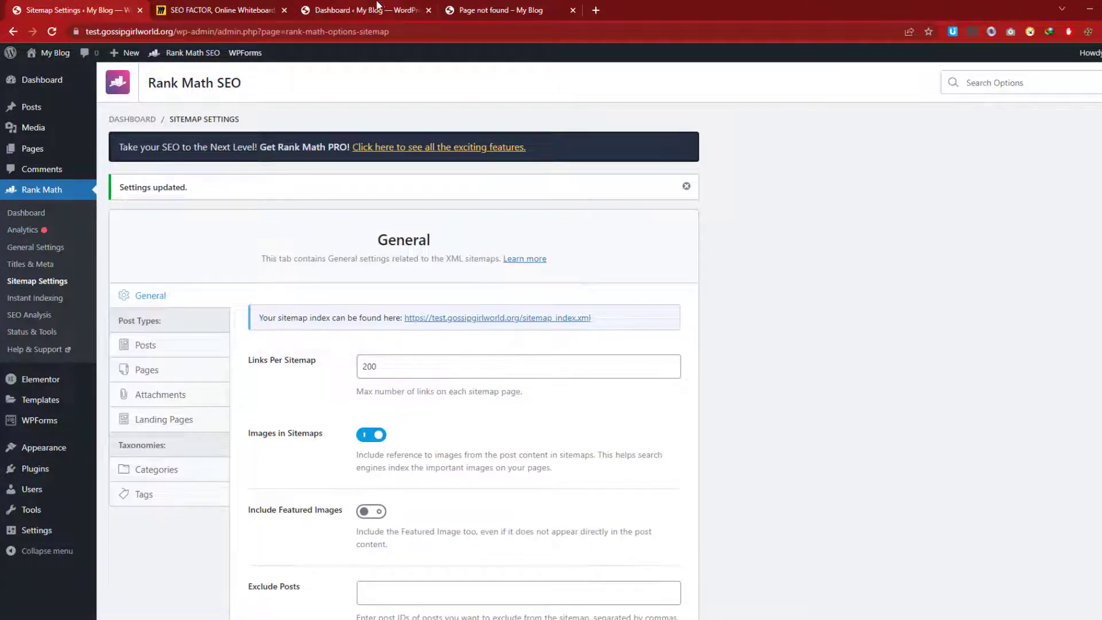
Switch to the Miro board and examine the content and meta factors, from title and description to internal linking.
click(192, 7)
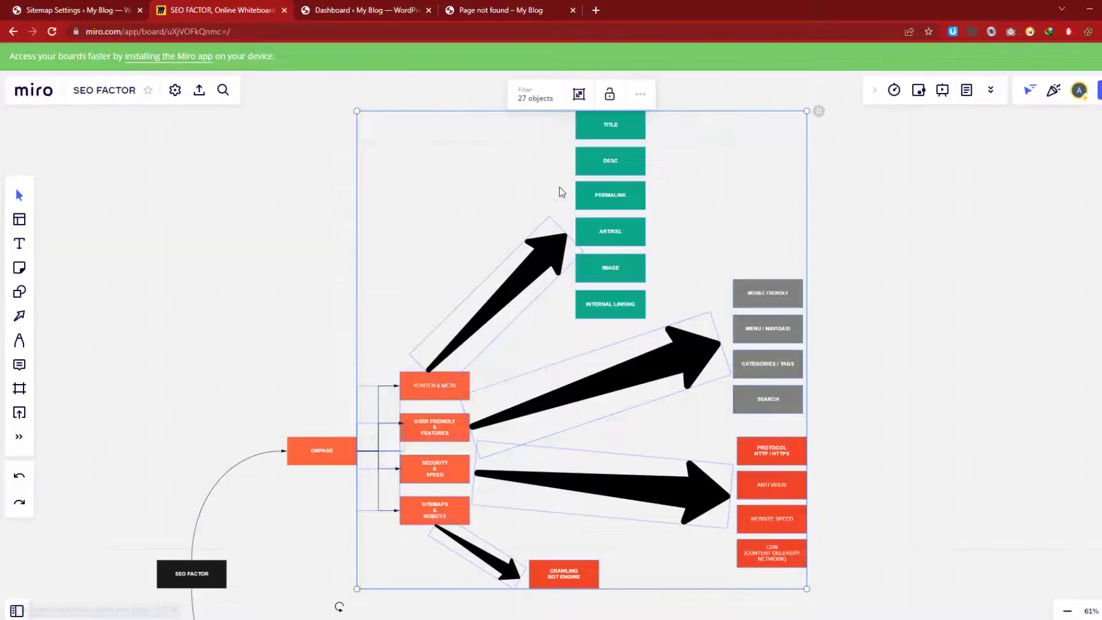
scroll(560, 190, up, 5)
click(626, 120)
scroll(635, 135, down, 2)
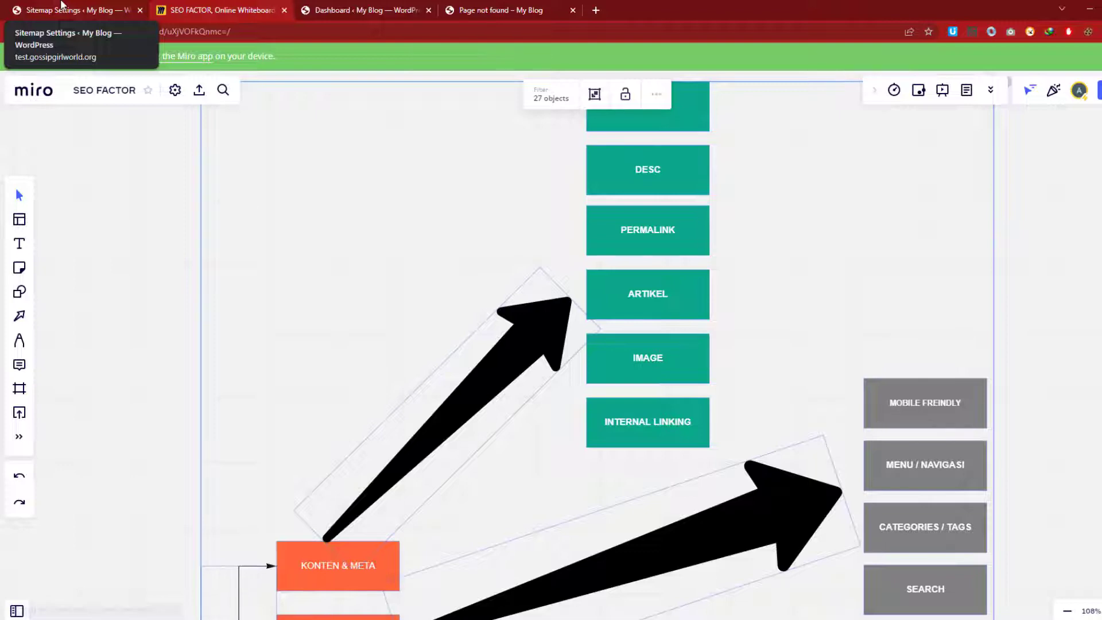
Switch back to the WordPress admin site, open its general settings and clear the tagline.
click(62, 7)
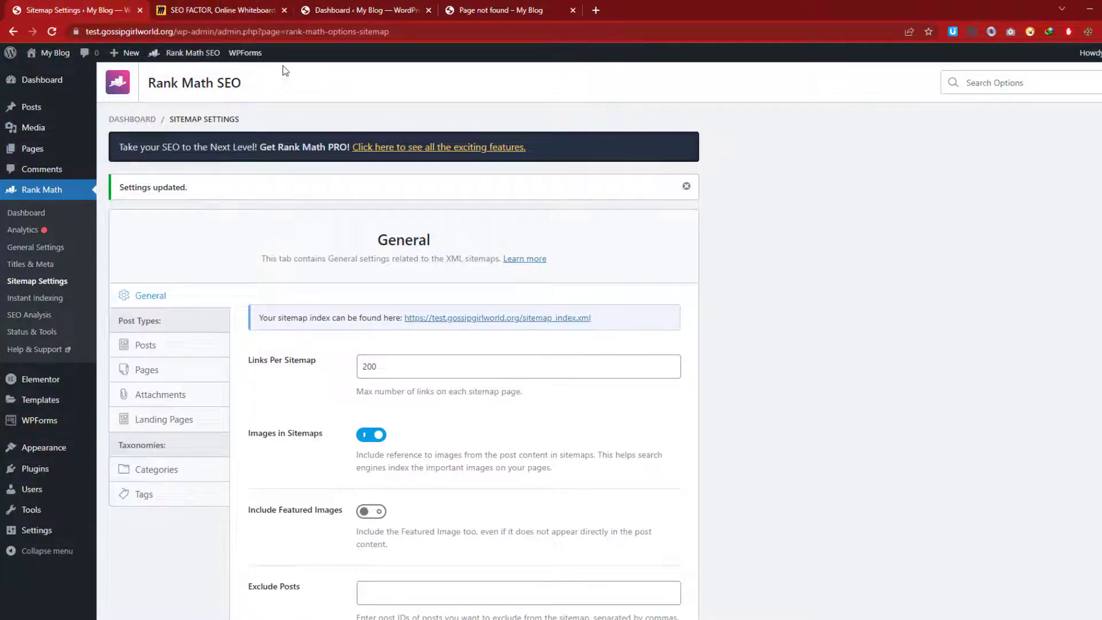
mouse_move(13, 538)
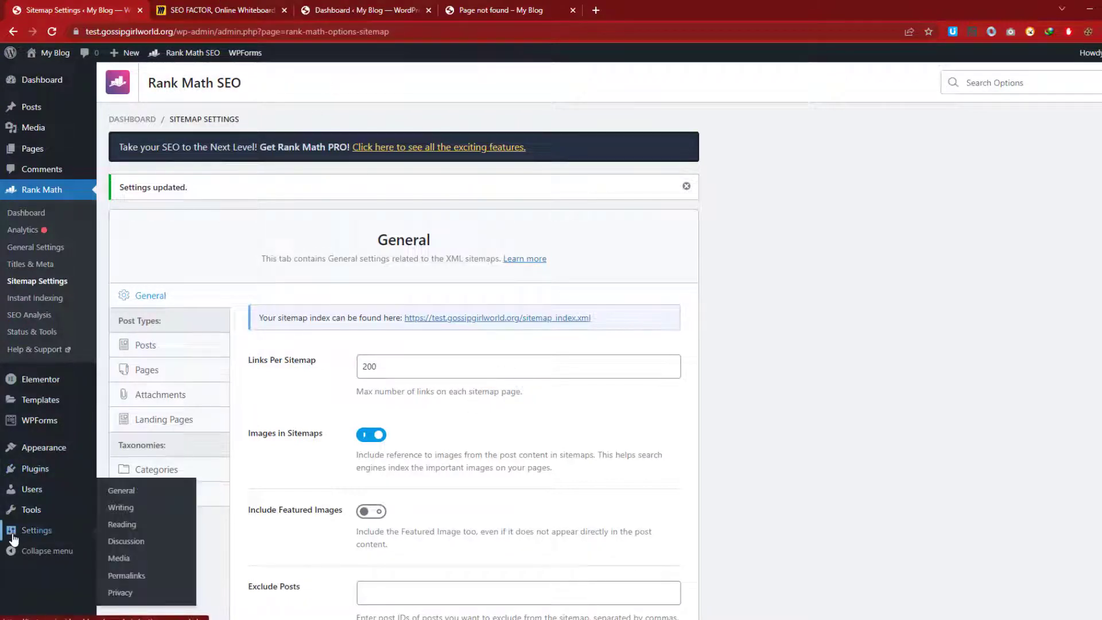
click(120, 500)
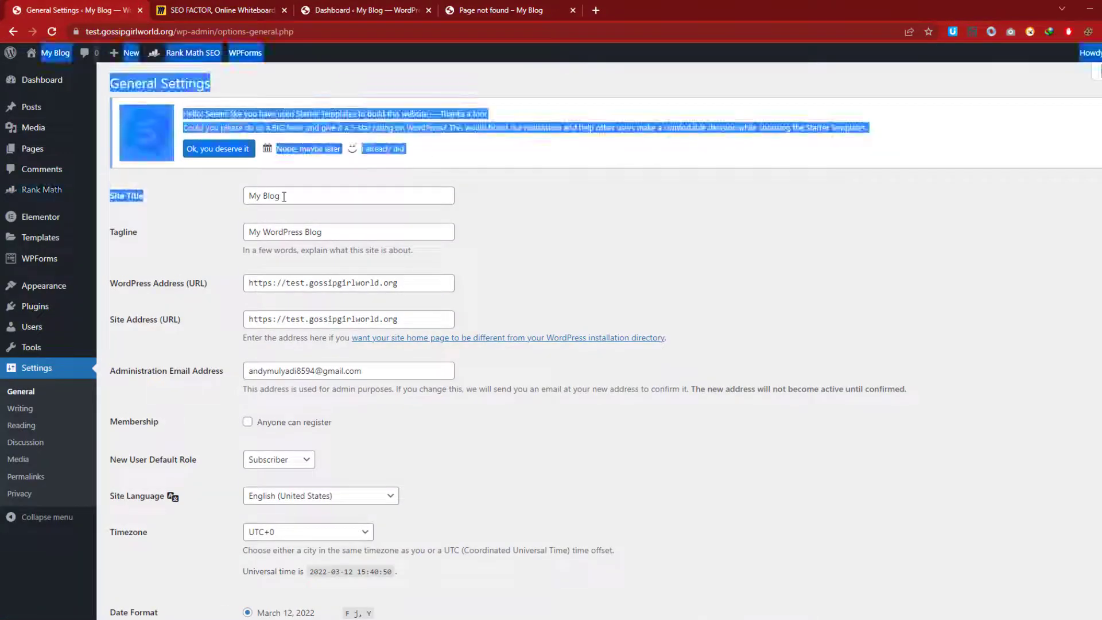
drag(284, 196, 234, 201)
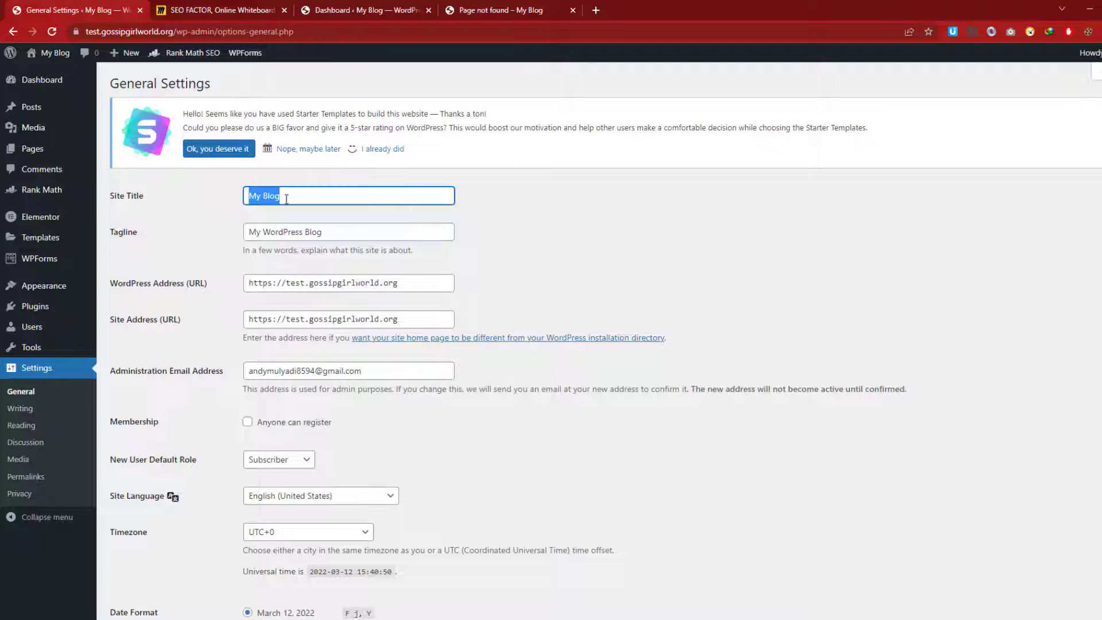
drag(292, 196, 118, 182)
drag(368, 229, 214, 234)
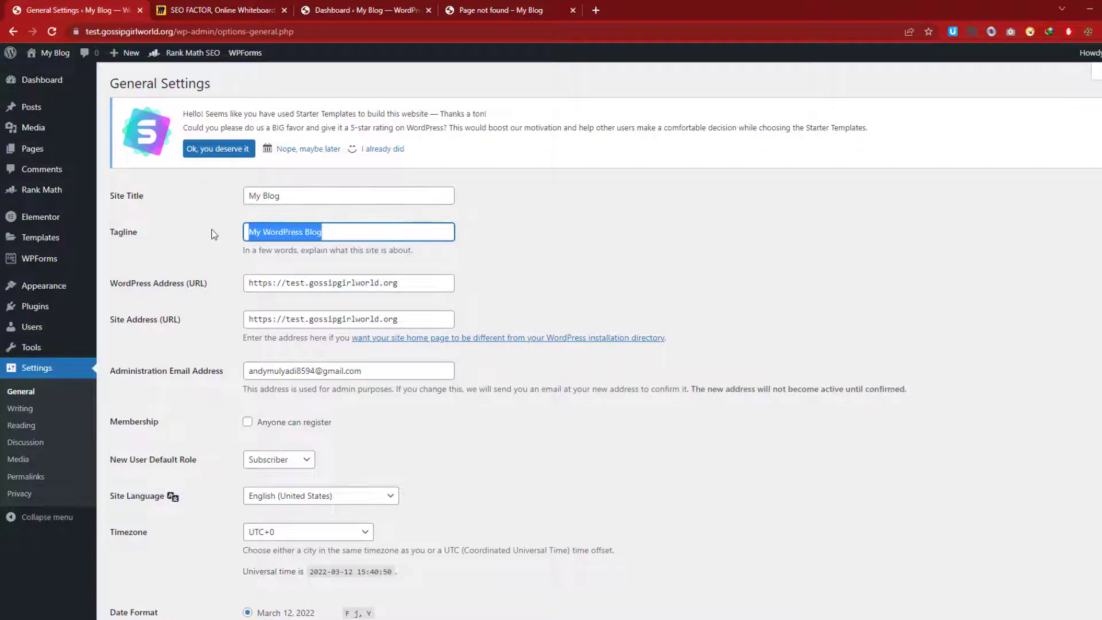
key(BackSpace)
Replace the site title with "Jasa Kanopi - Termurah di jakarta".
key(shift+Tab)
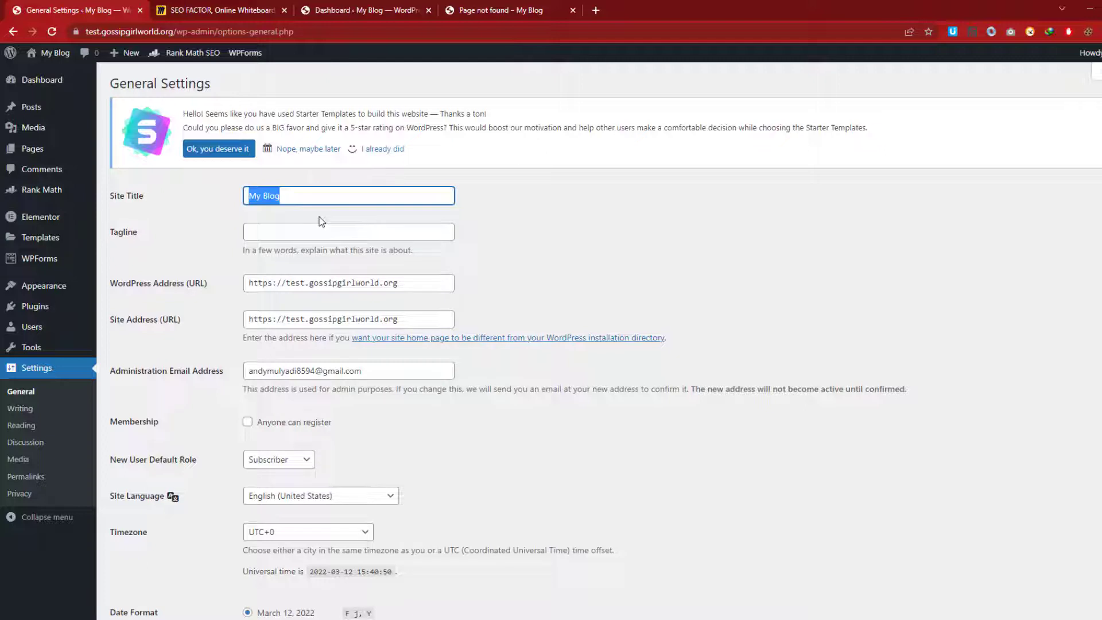
text(Jasa)
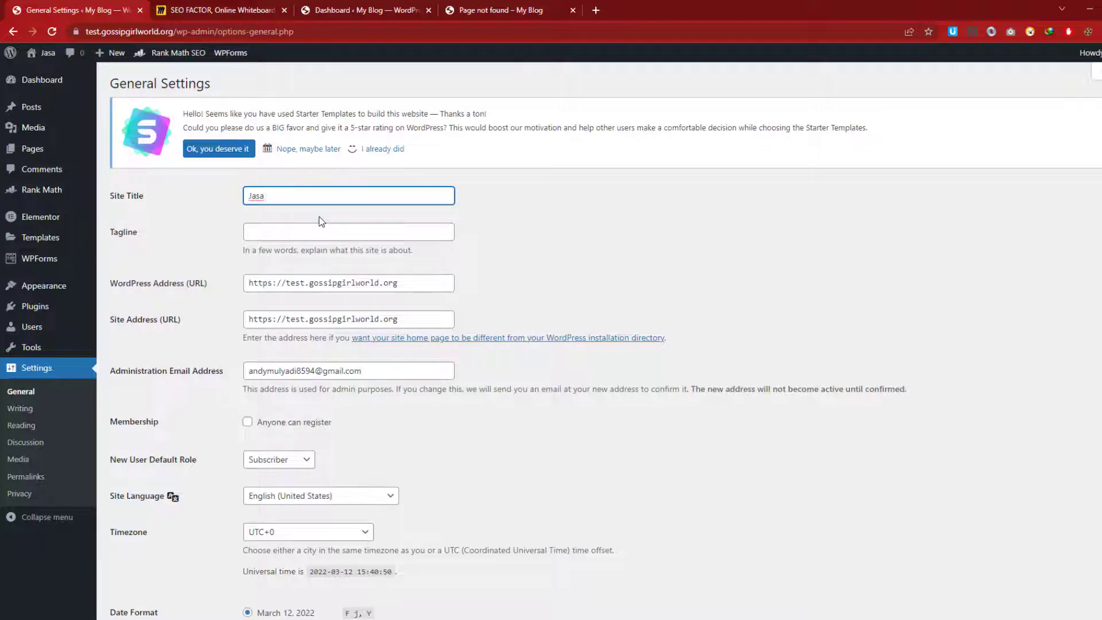
text( Kan)
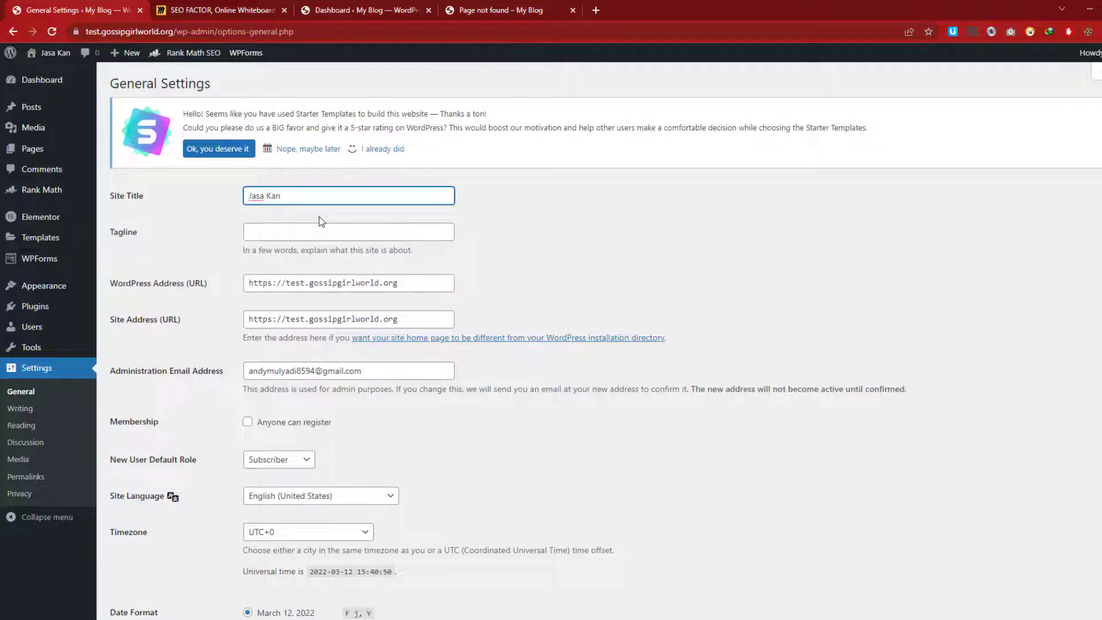
text(opi - Termurah)
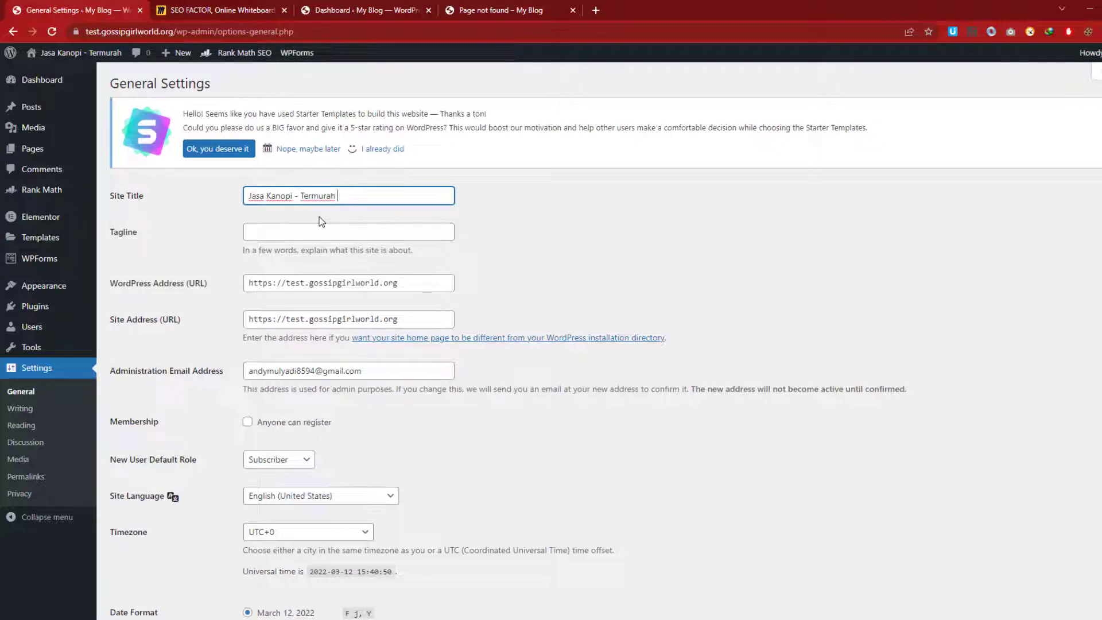
text( di)
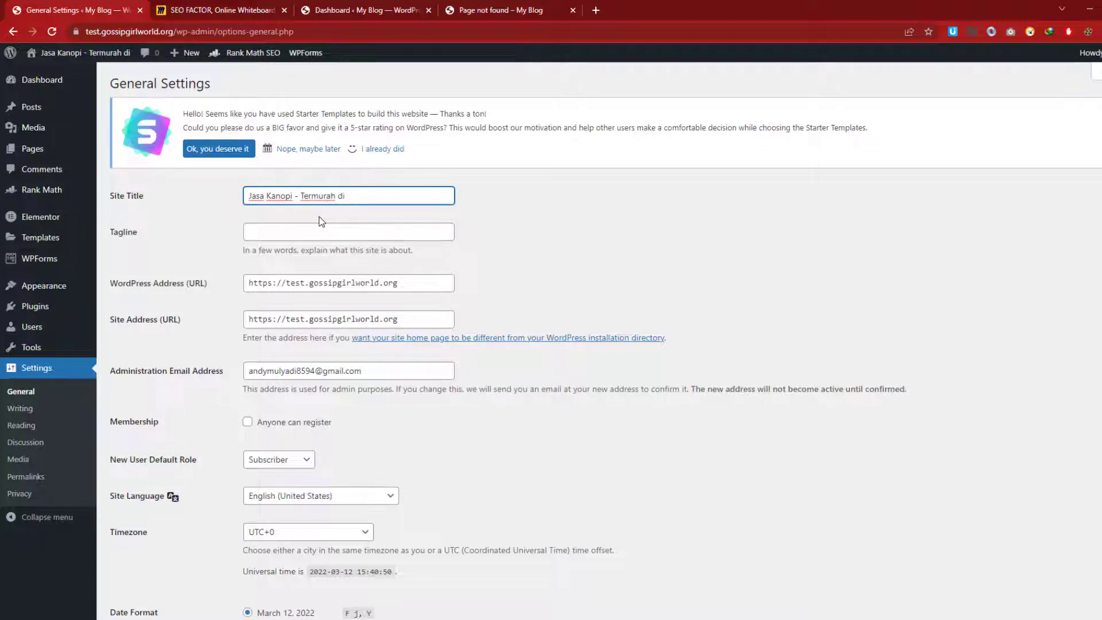
text( jakarta)
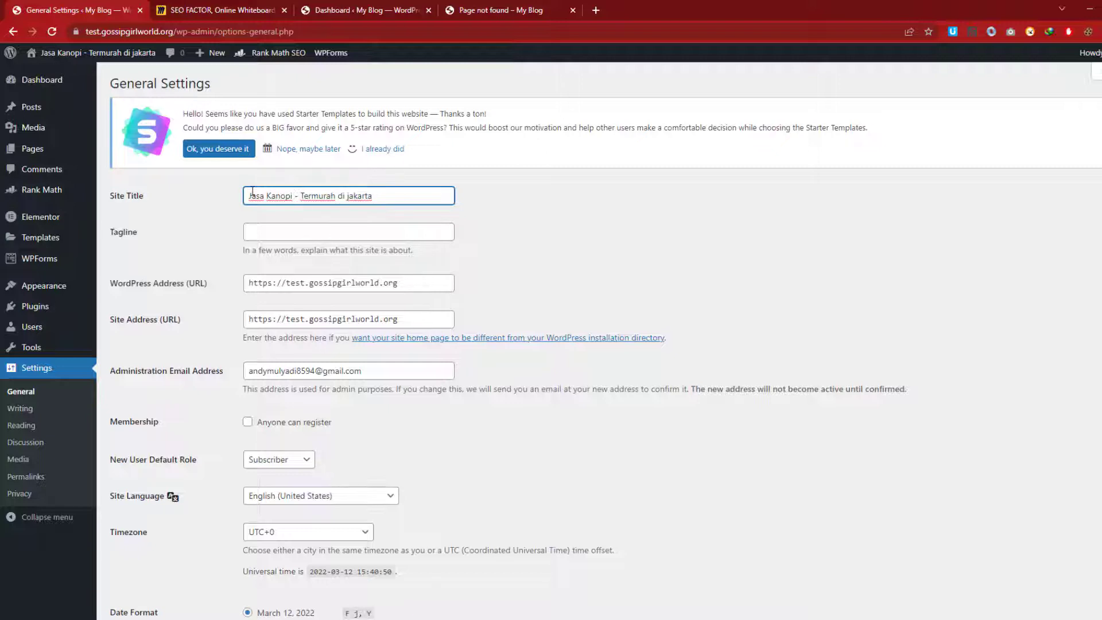
Change the hyphen in the site title to "|" and insert "Pasang Awning" before "Termurah".
double_click(293, 195)
text(|)
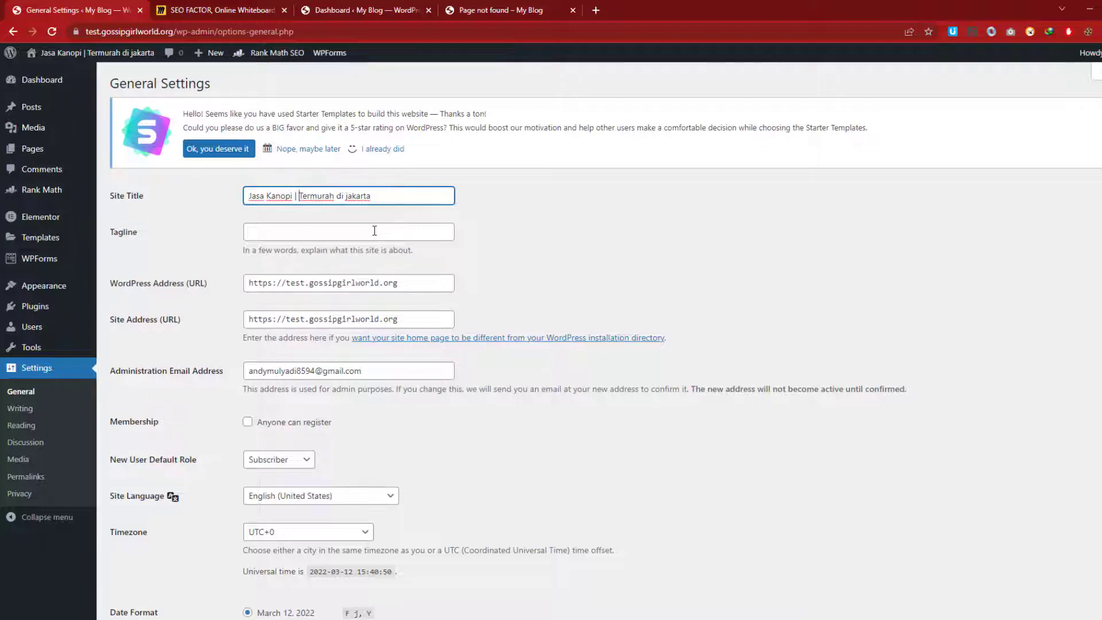
text( Pasang A)
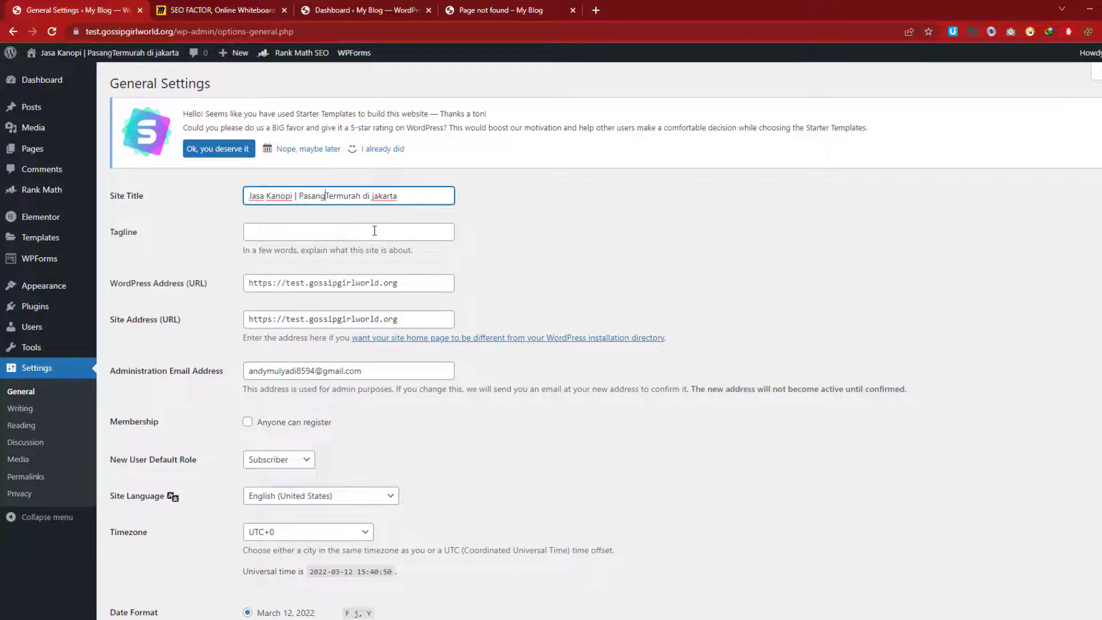
text(wning)
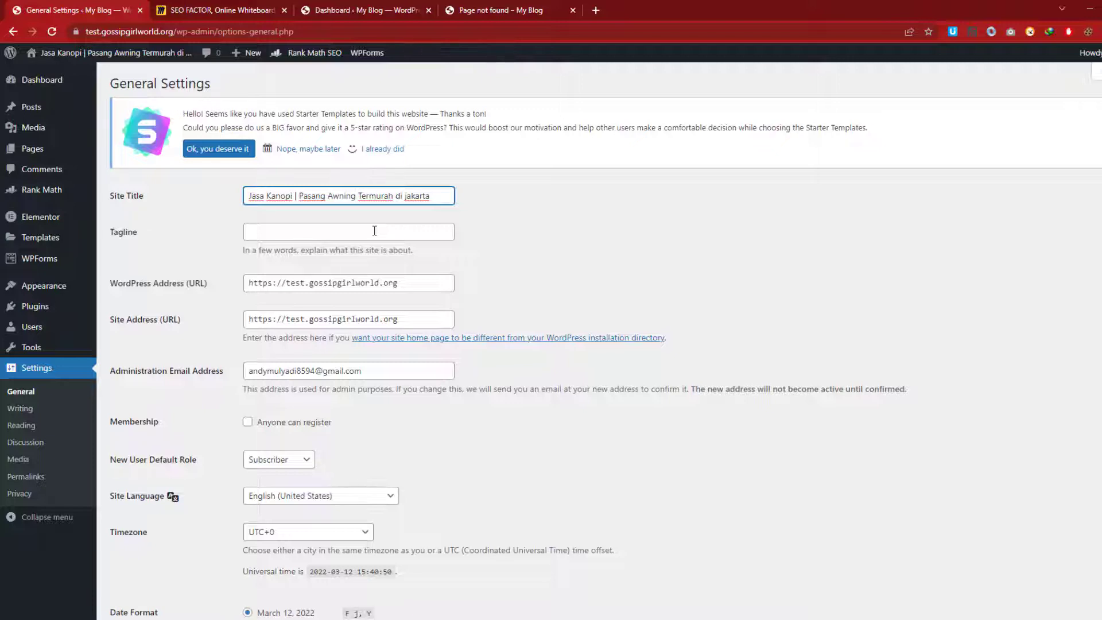
Replace "Termurah di jakarta" at the end of the site title with "| Jasa atap baja ringan murah".
drag(361, 196, 780, 190)
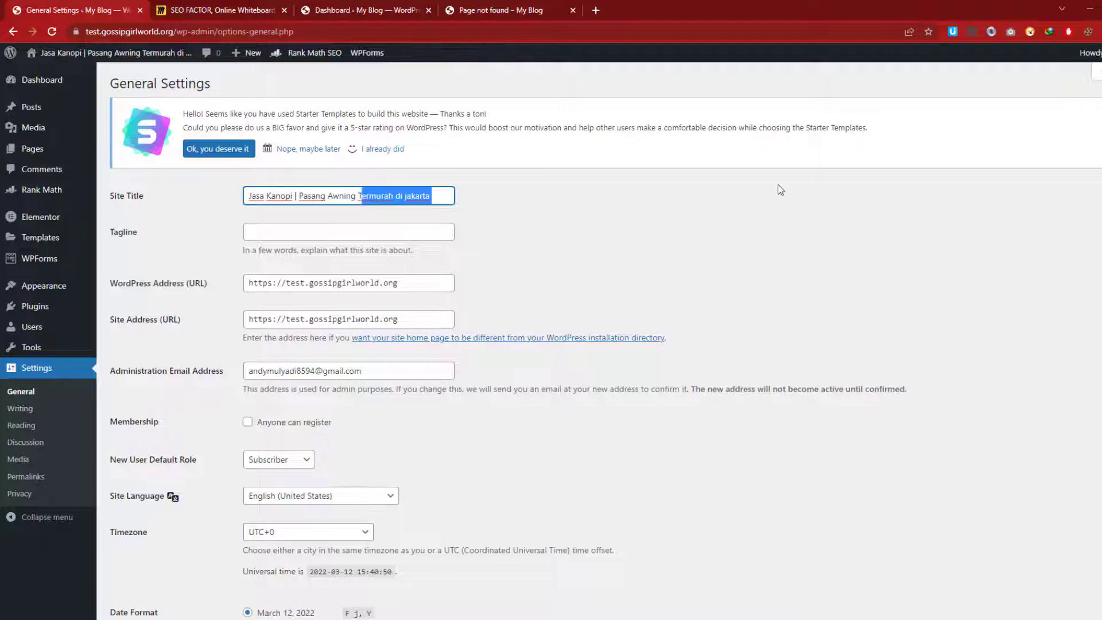
key(BackSpace)
key(BackSpace)
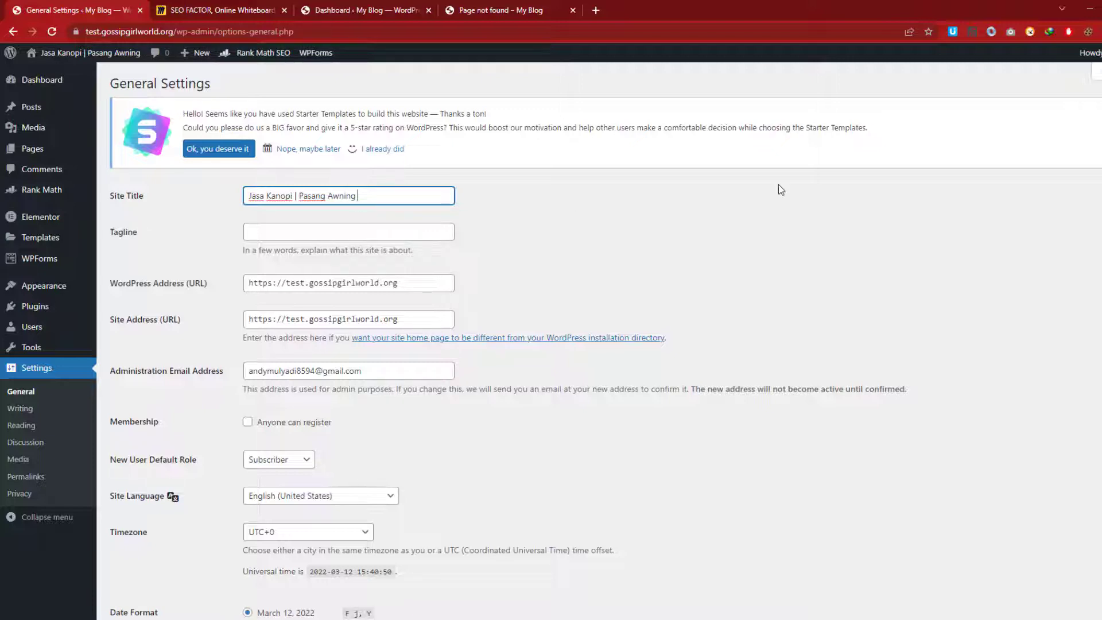
text(|)
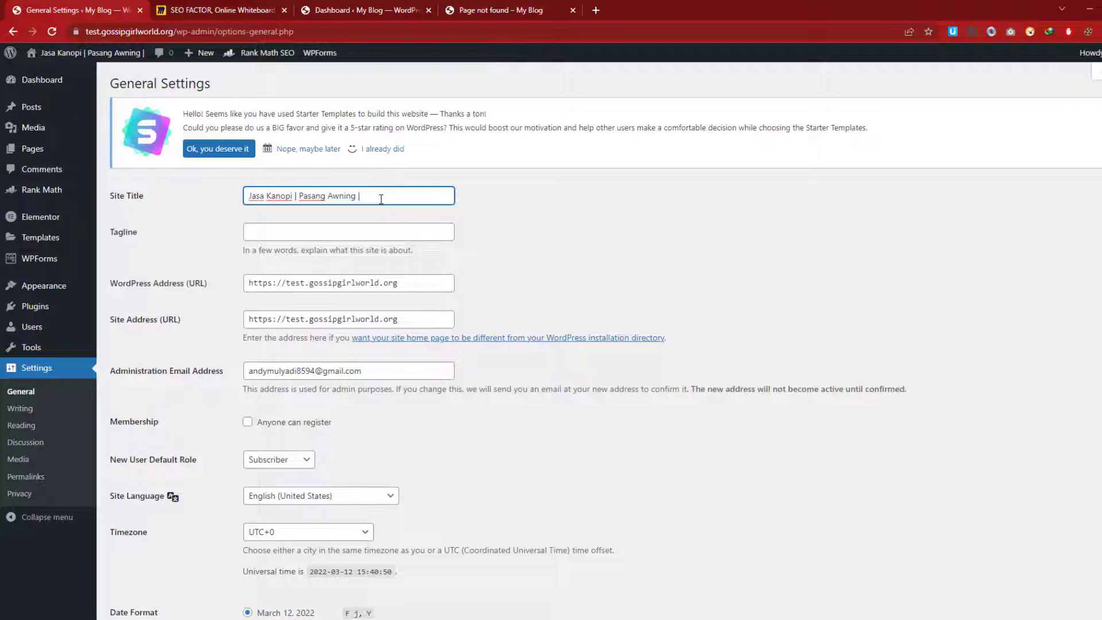
text(Jasa)
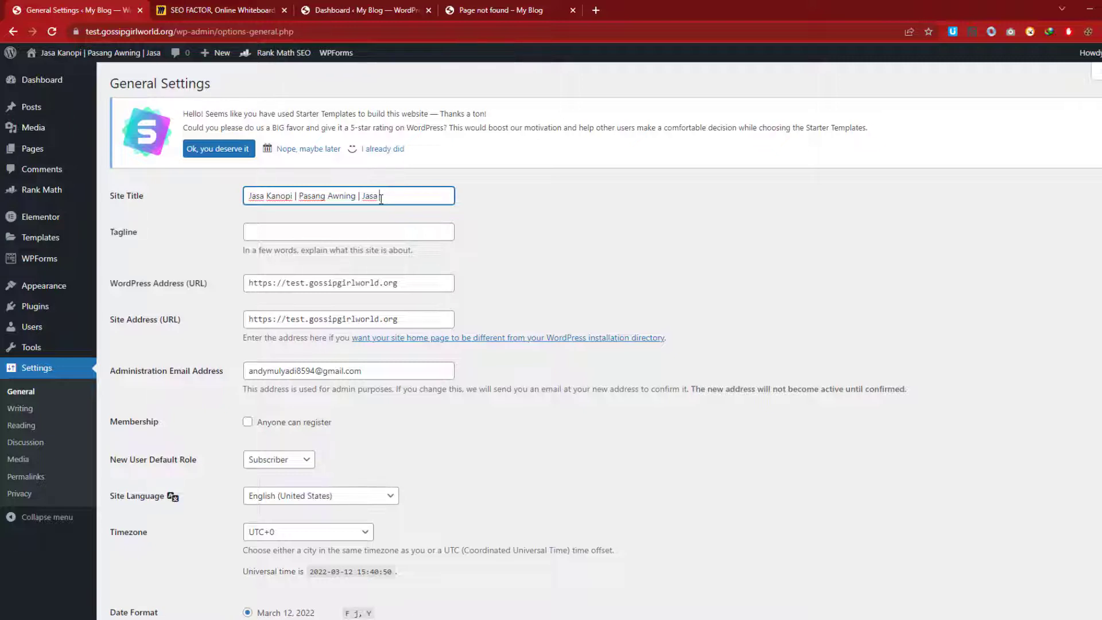
text( atap)
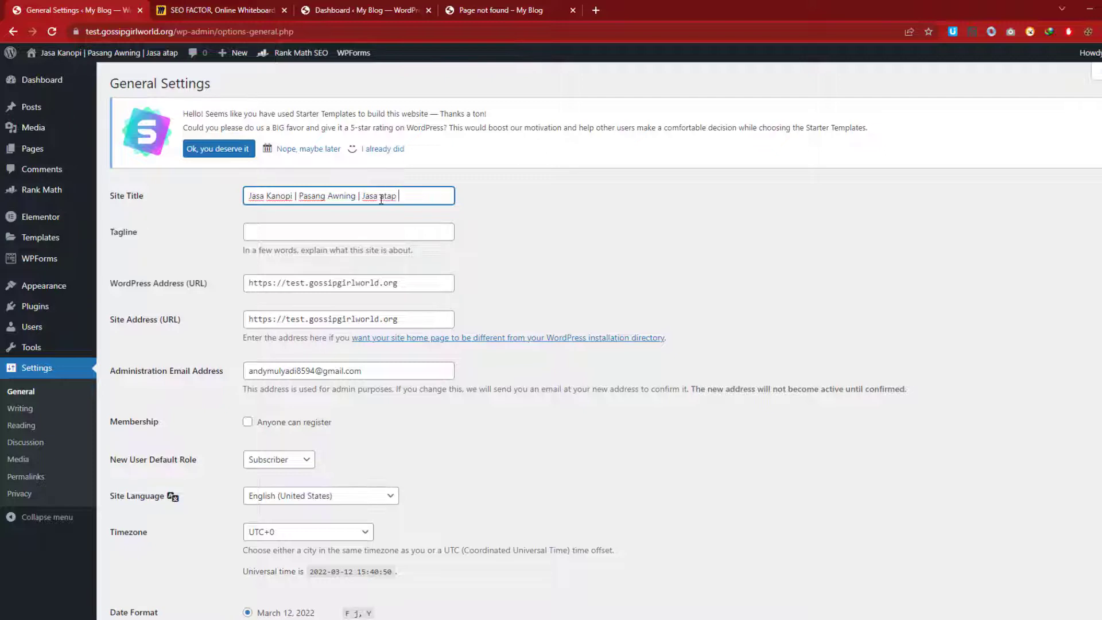
text( baja rimg)
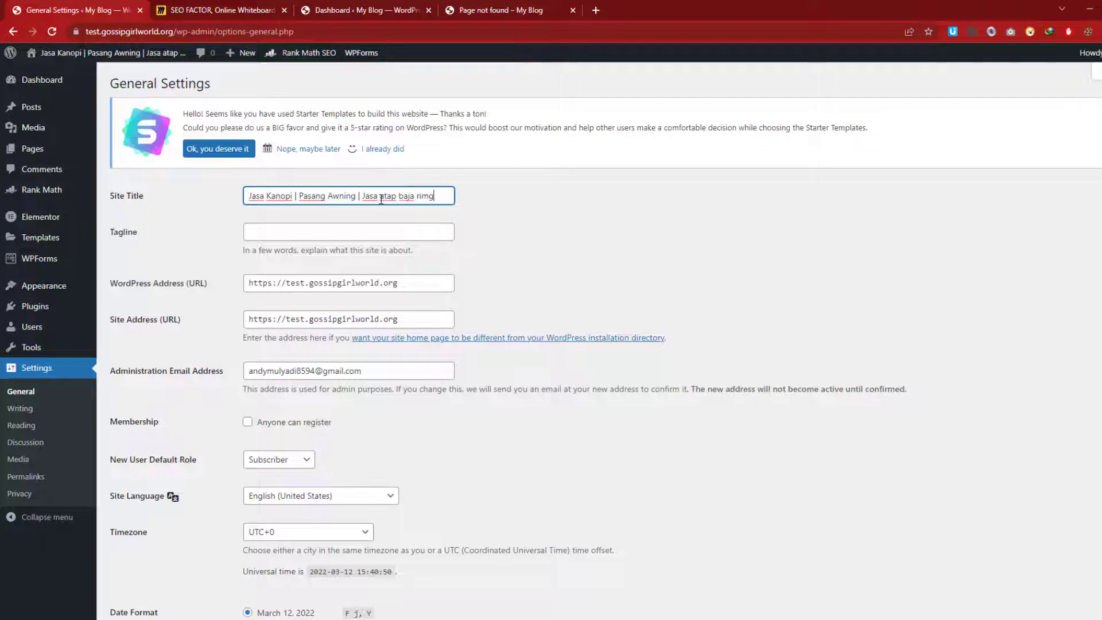
text(an mura)
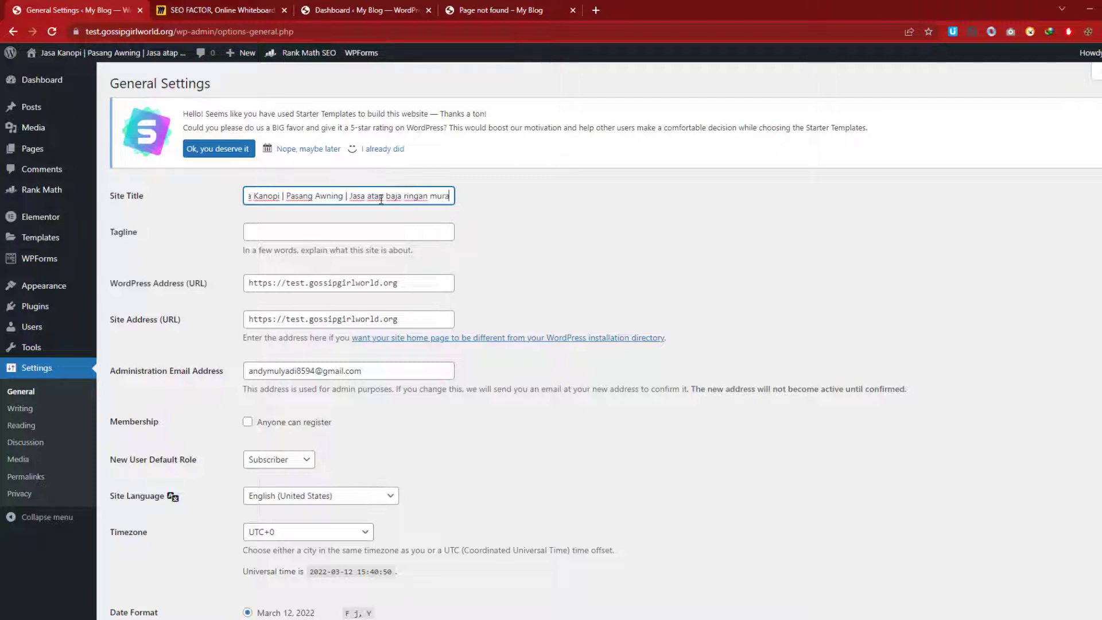
text(h)
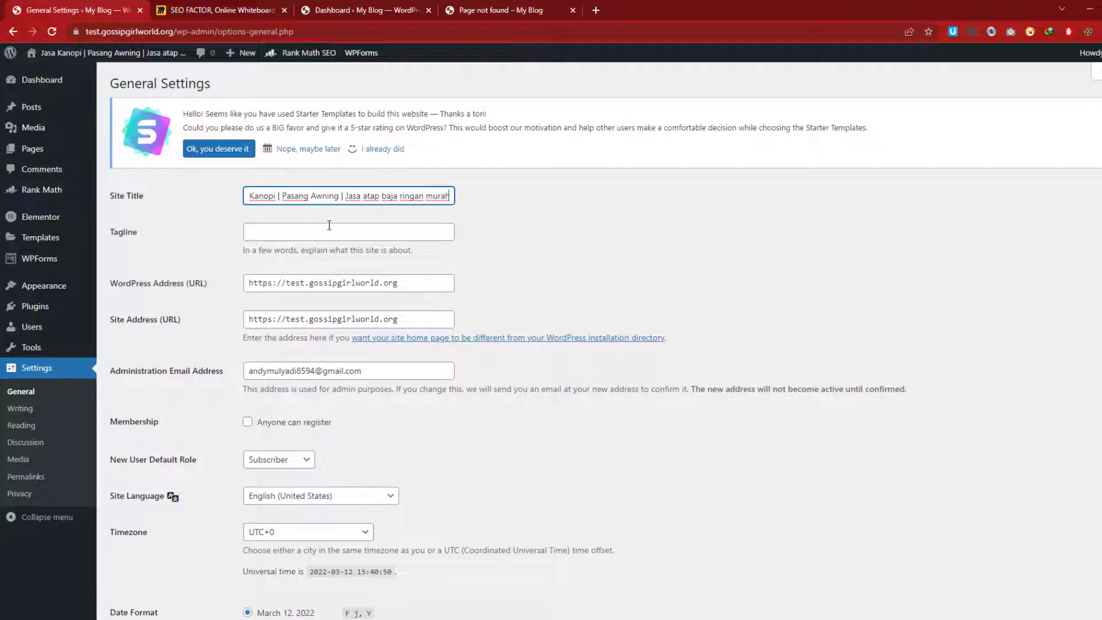
Check the wording of the full site title and save the general settings.
drag(405, 195, 224, 195)
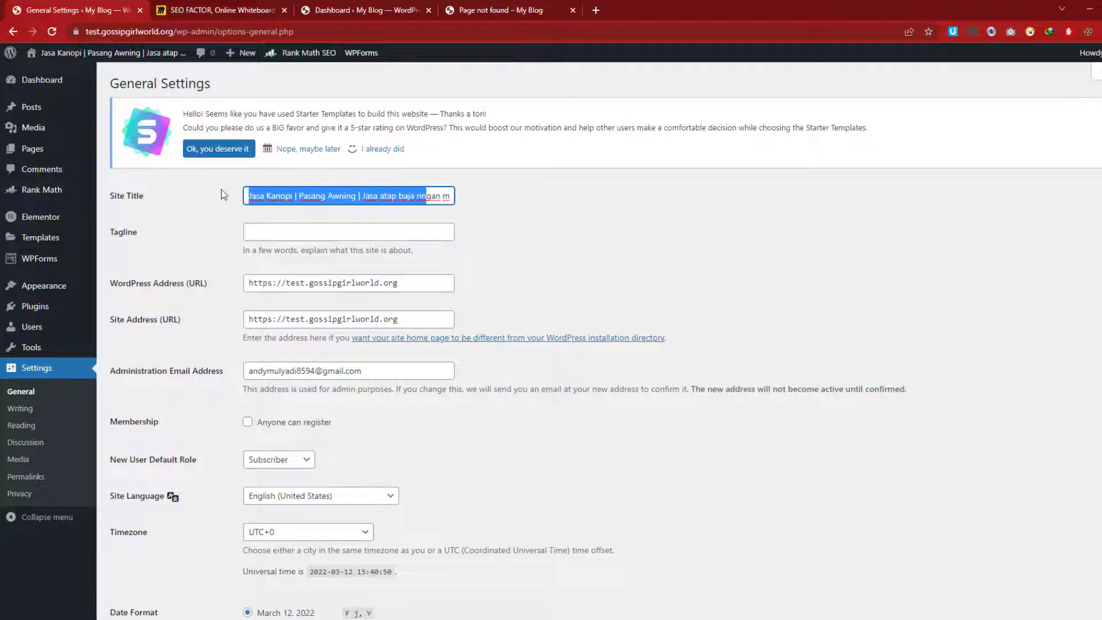
drag(325, 195, 555, 228)
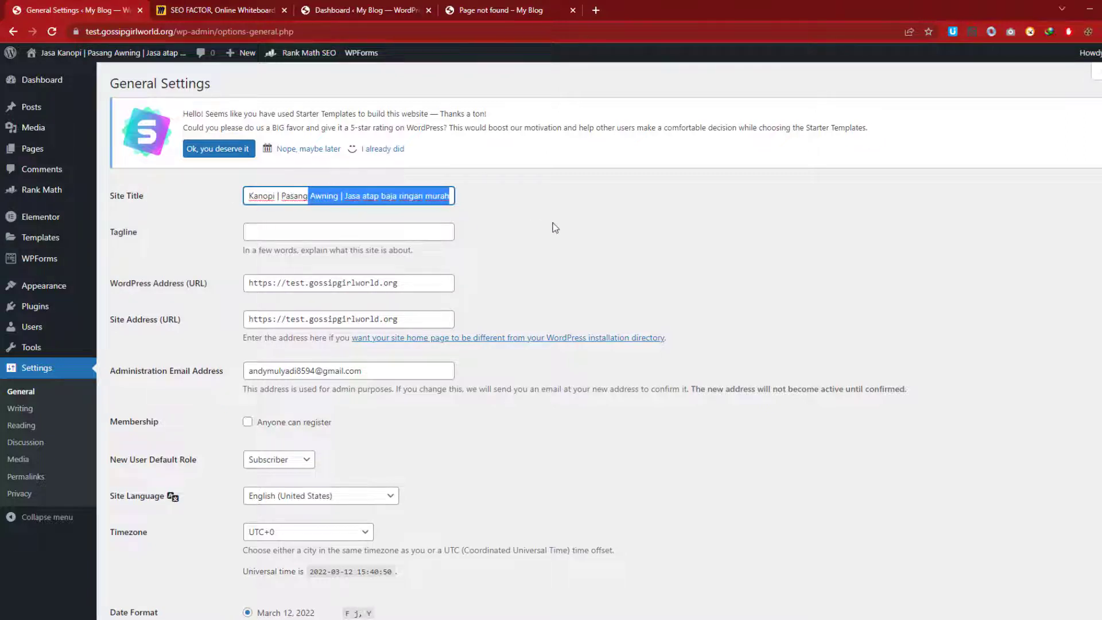
click(342, 196)
drag(279, 196, 245, 197)
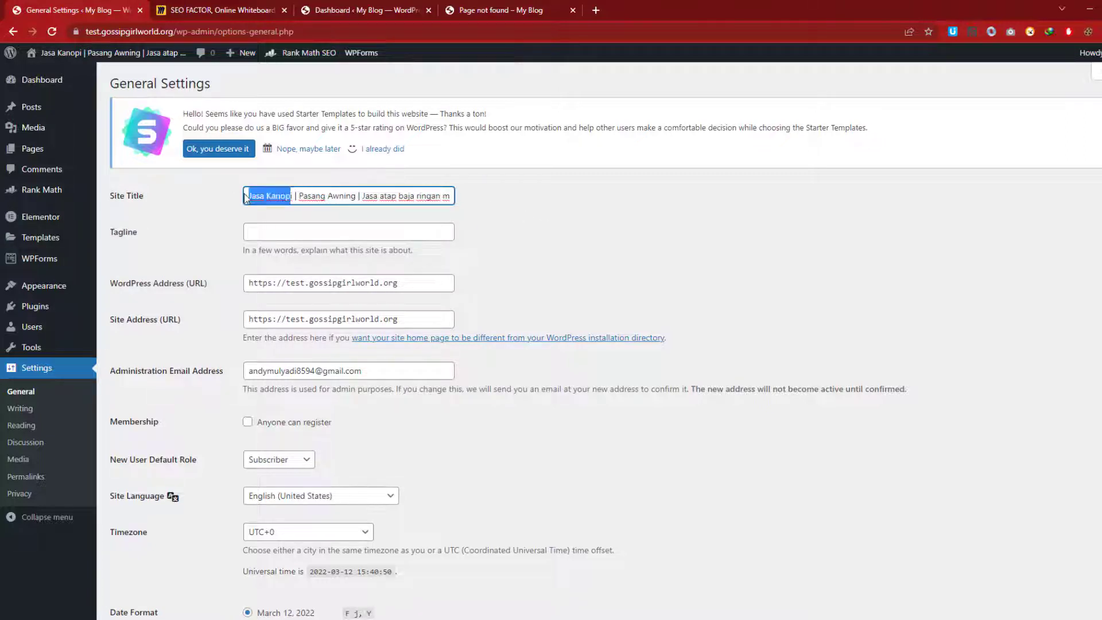
click(292, 195)
key(ctrl+a)
scroll(560, 267, down, 2)
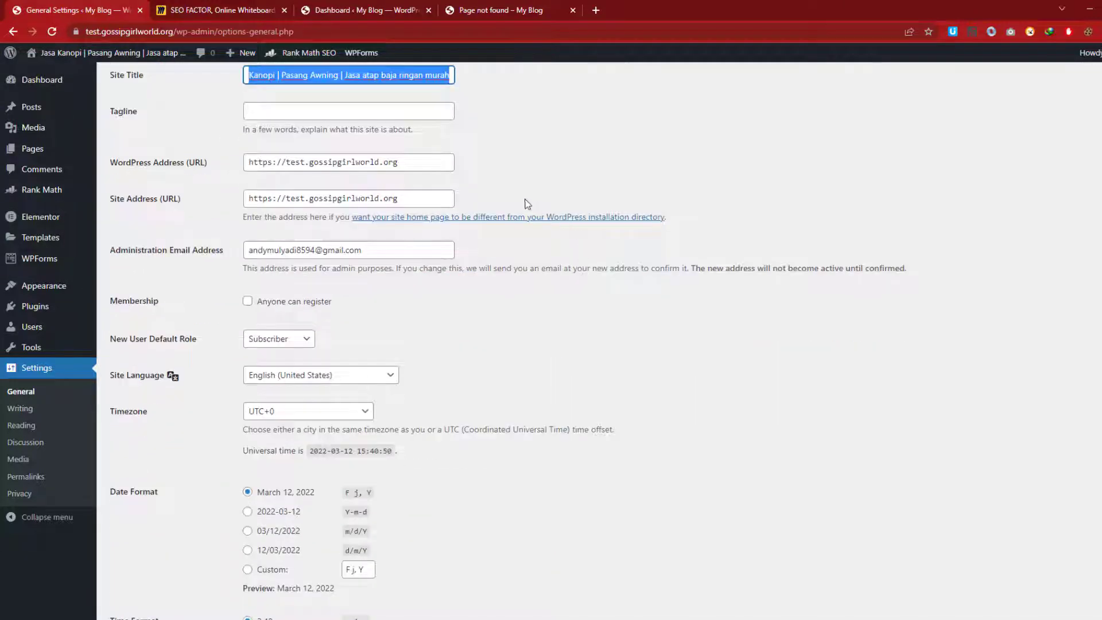
click(537, 157)
scroll(537, 157, up, 2)
scroll(257, 241, down, 7)
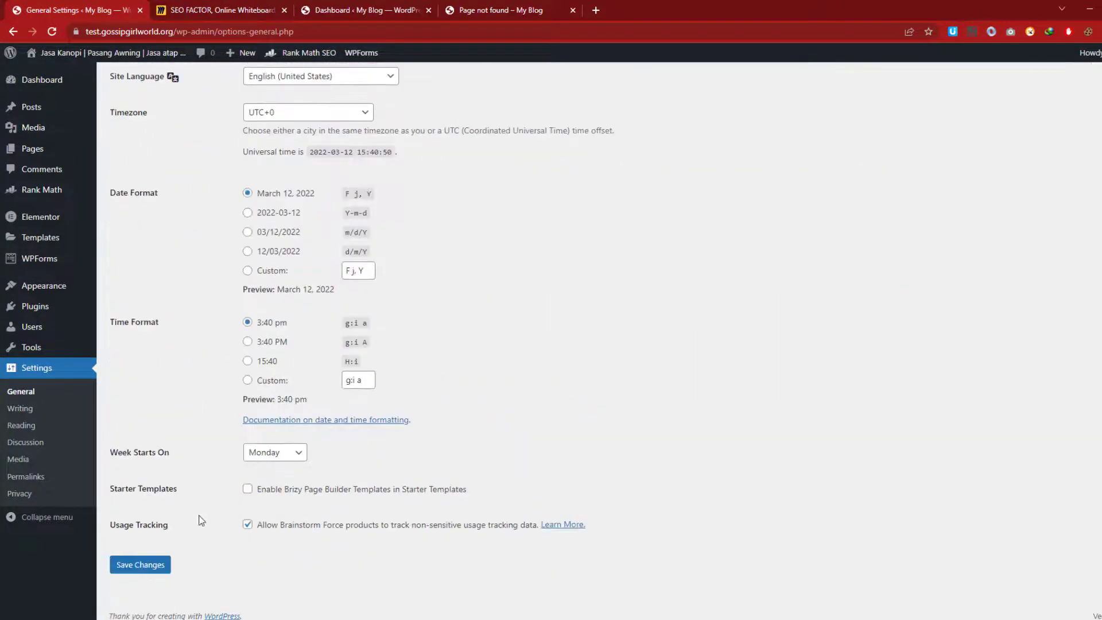
click(148, 567)
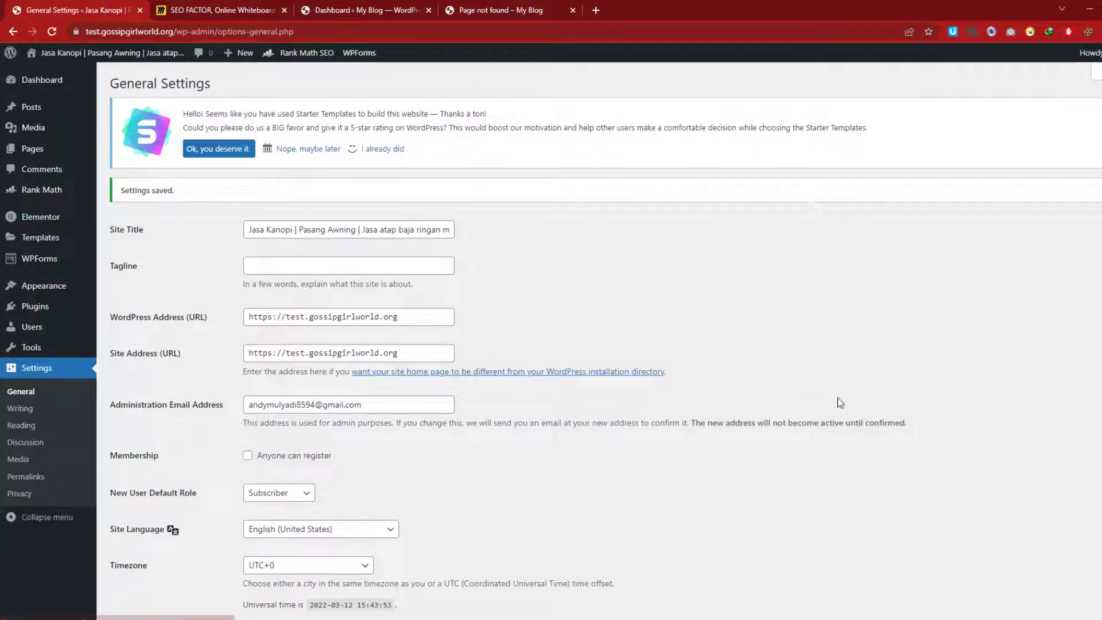
Switch to the Miro board and check which content and meta factor follows the title and description.
click(477, 7)
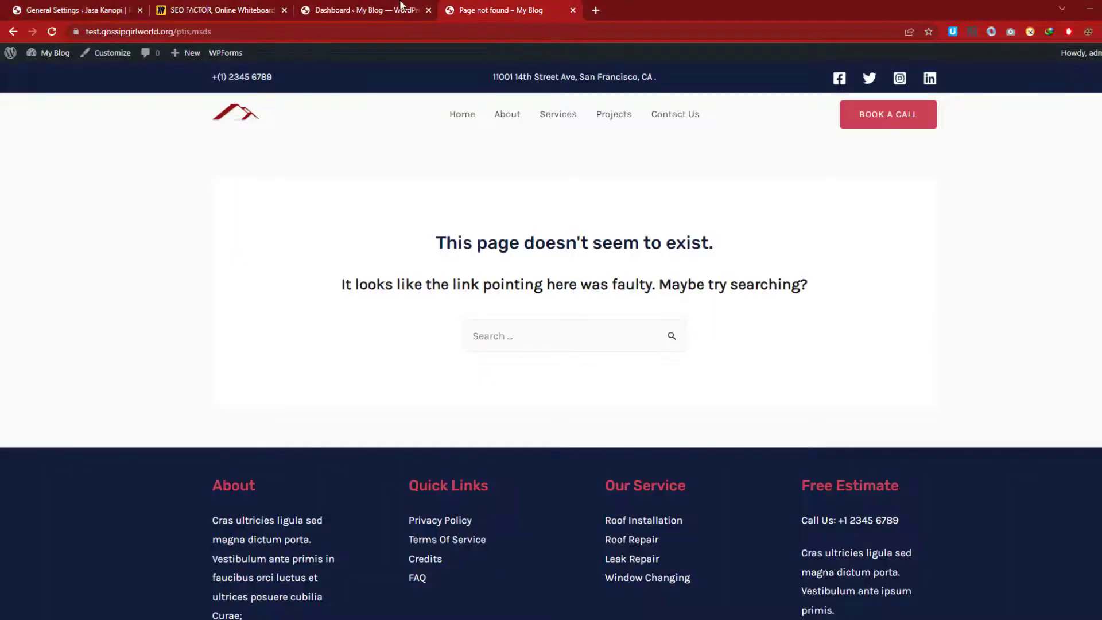
click(349, 6)
click(225, 7)
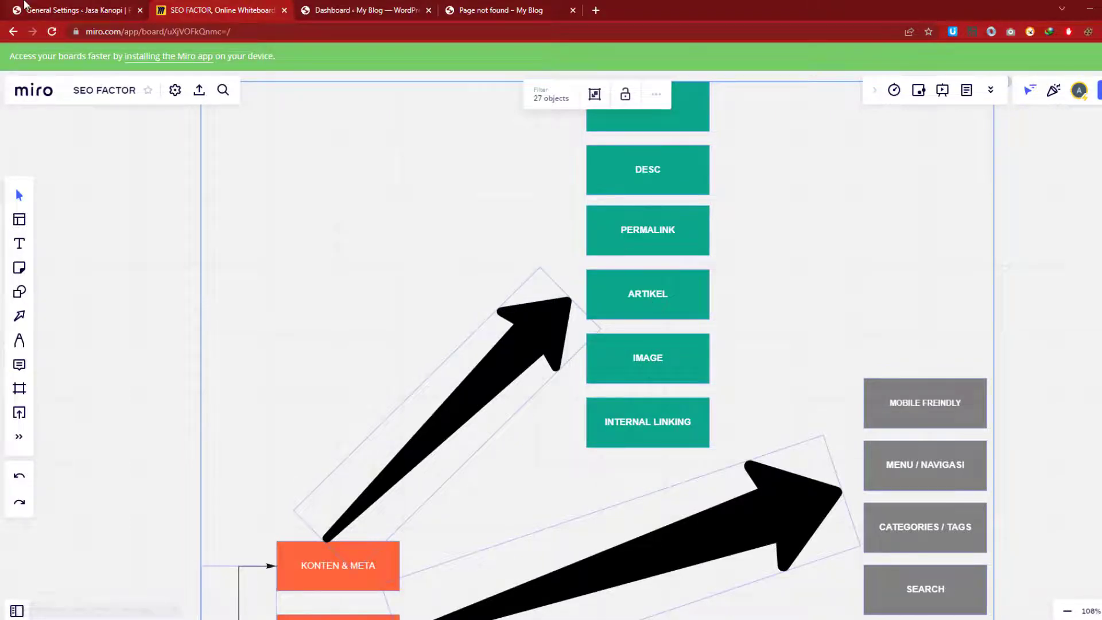
Return to the WordPress admin site, open the permalink settings and save them with the Post name structure.
click(48, 13)
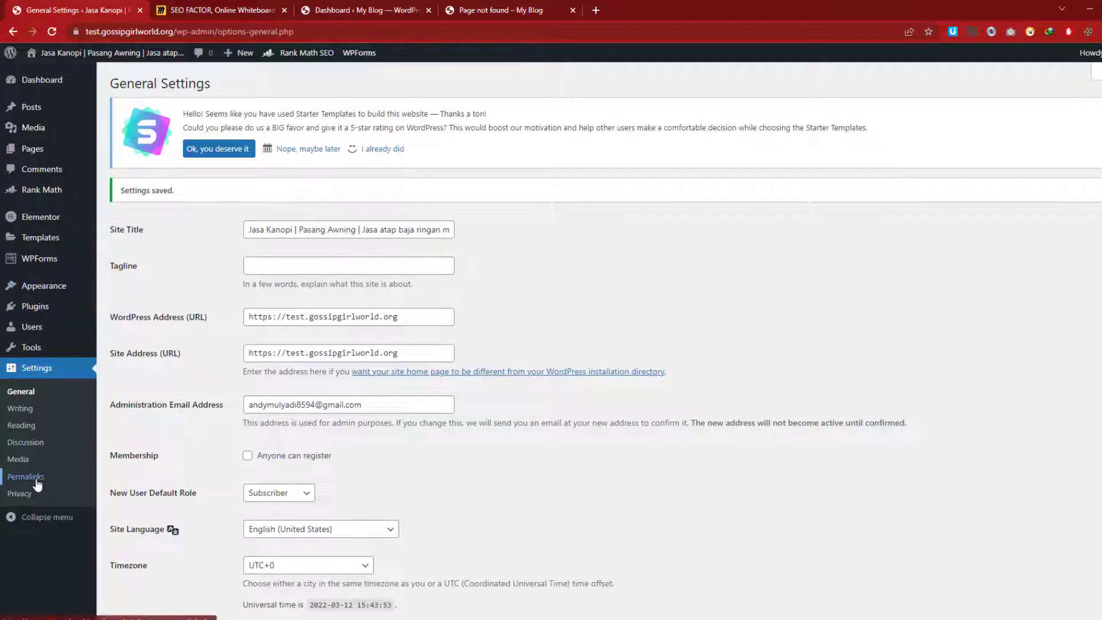
click(26, 477)
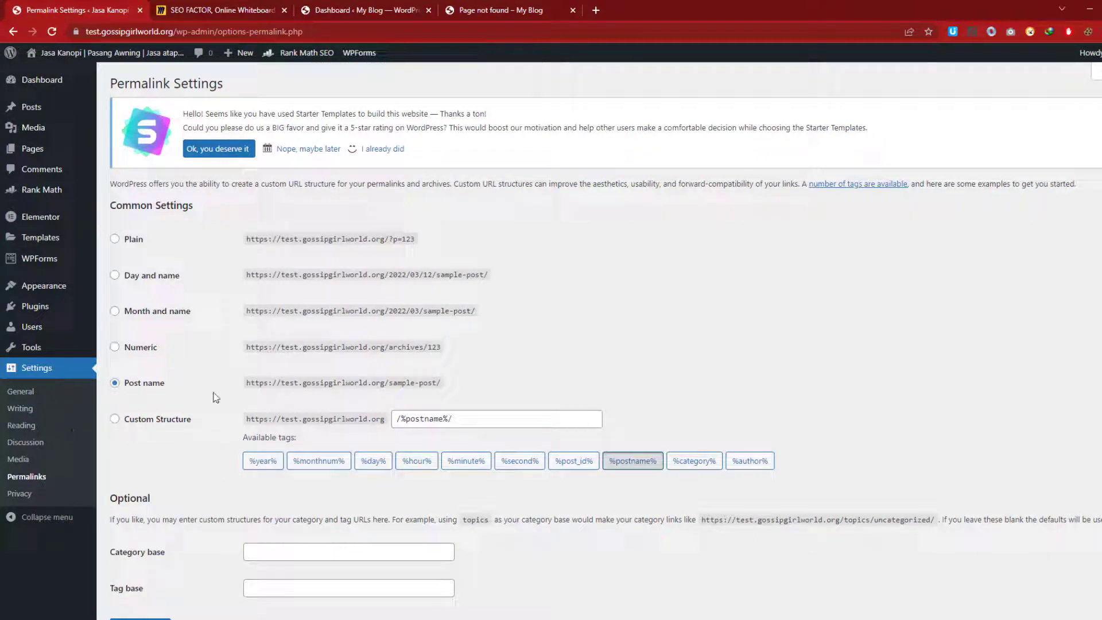
scroll(146, 537, down, 1)
click(144, 564)
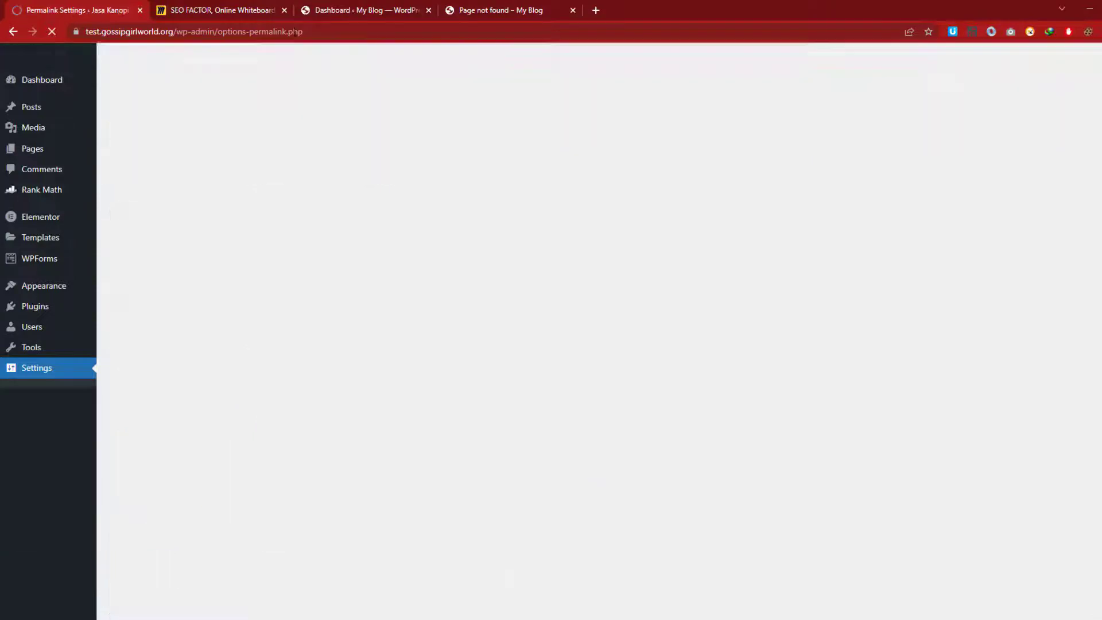
Recheck the factors on the Miro board and open the site's front page in a new tab to view its title.
click(195, 5)
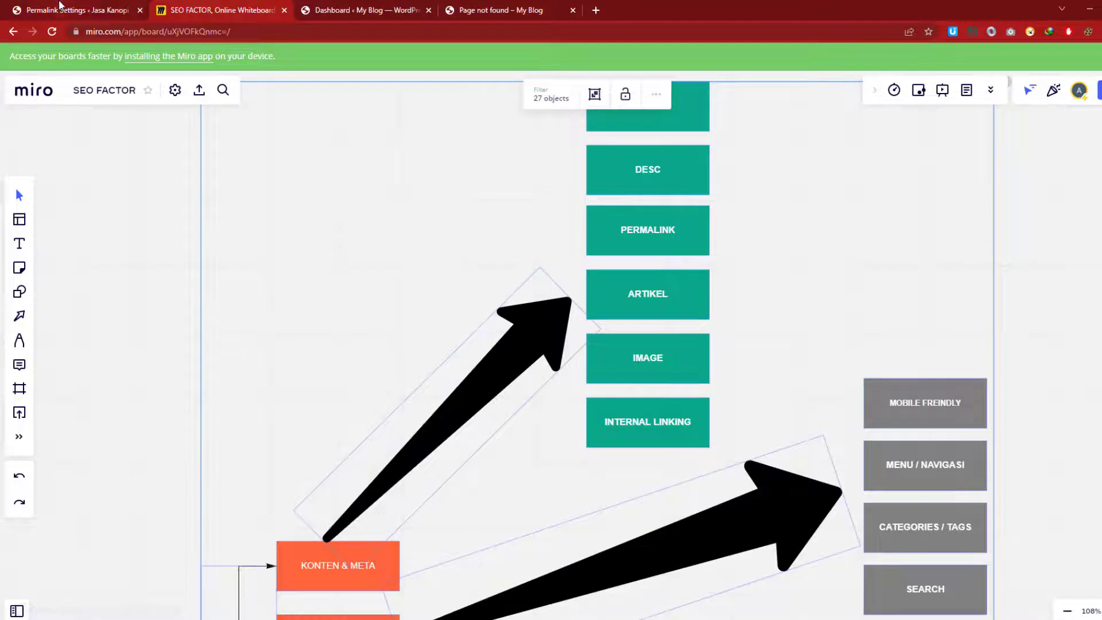
click(64, 10)
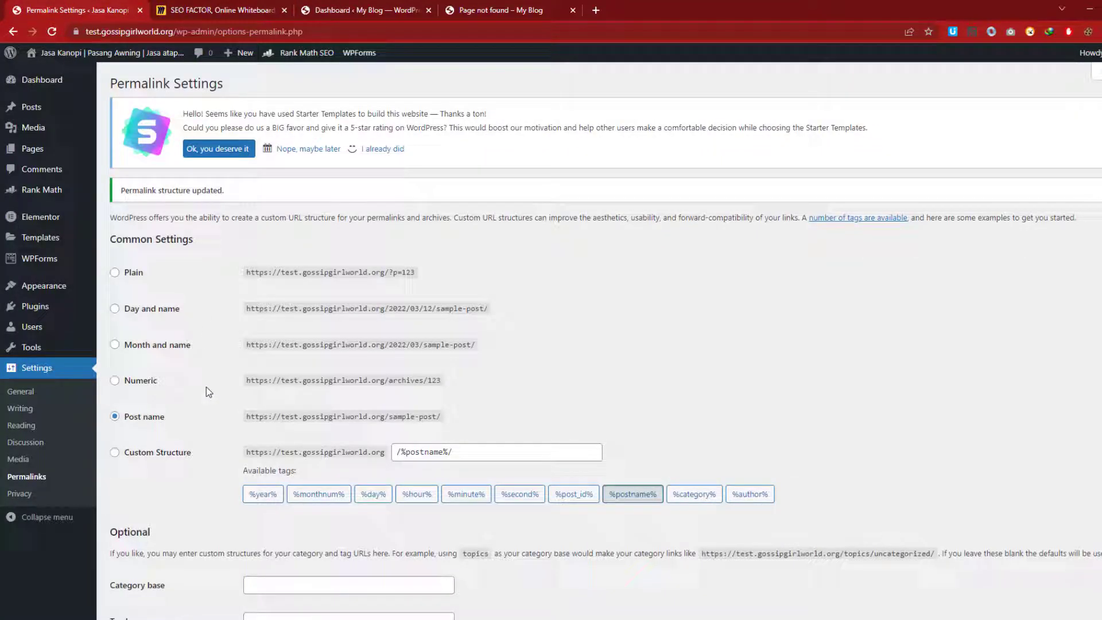
click(204, 5)
click(98, 5)
mouse_move(46, 54)
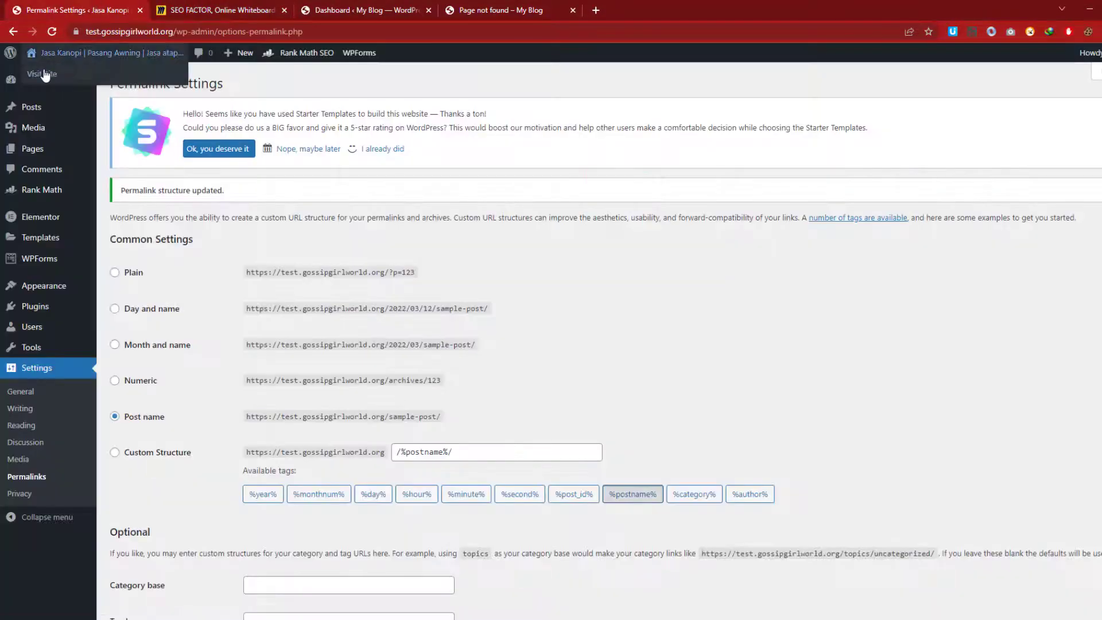
click(45, 75)
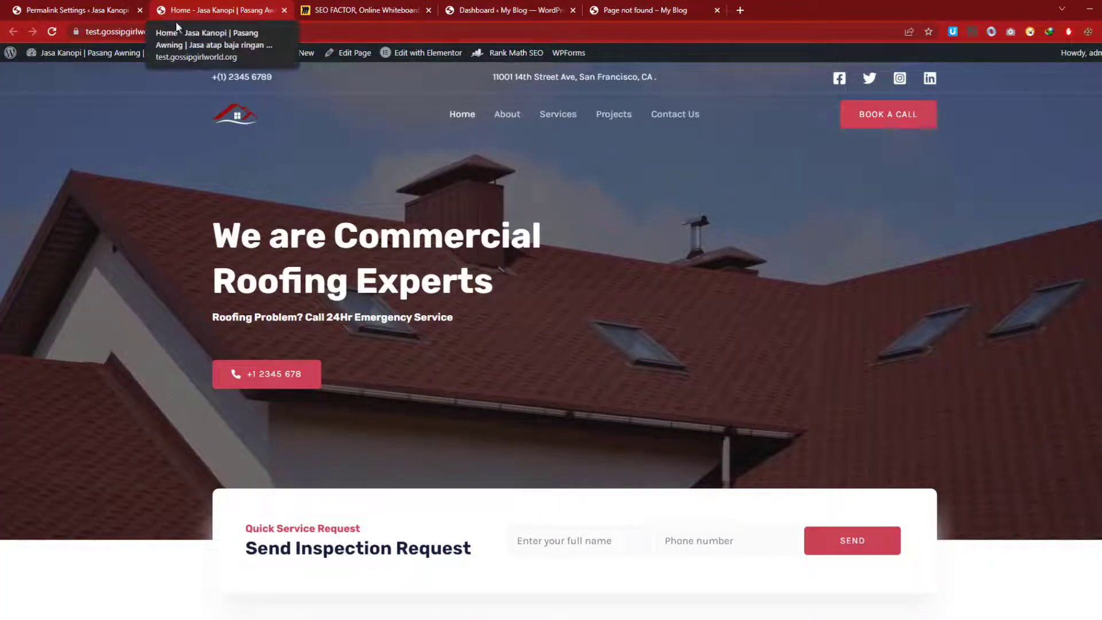
Return to the WordPress admin site and open Rank Math's Titles & Meta settings.
click(63, 5)
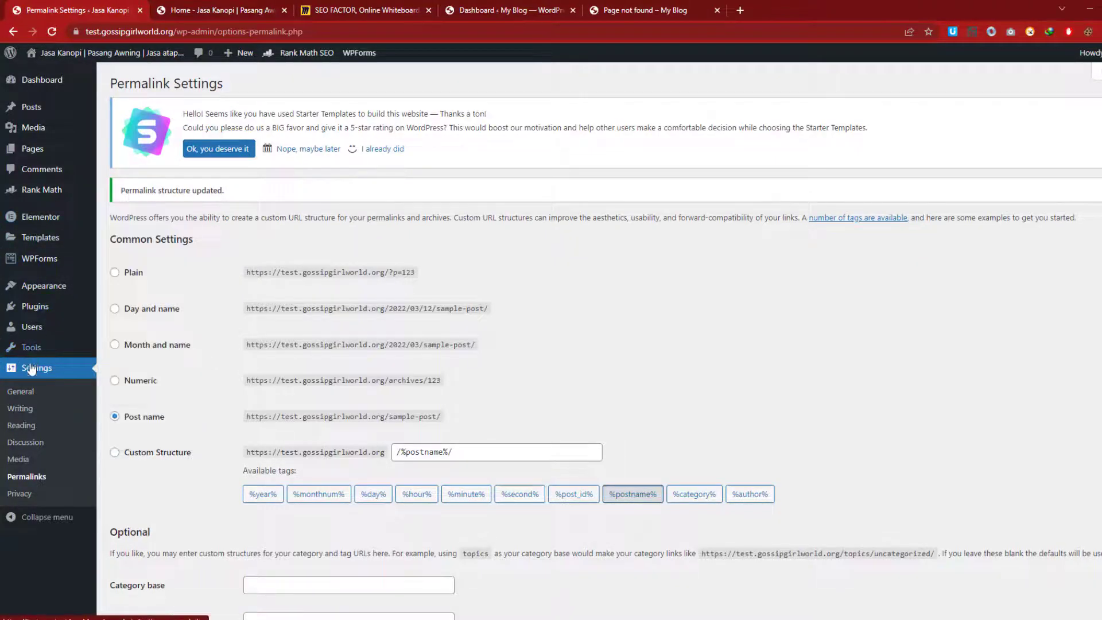
mouse_move(68, 191)
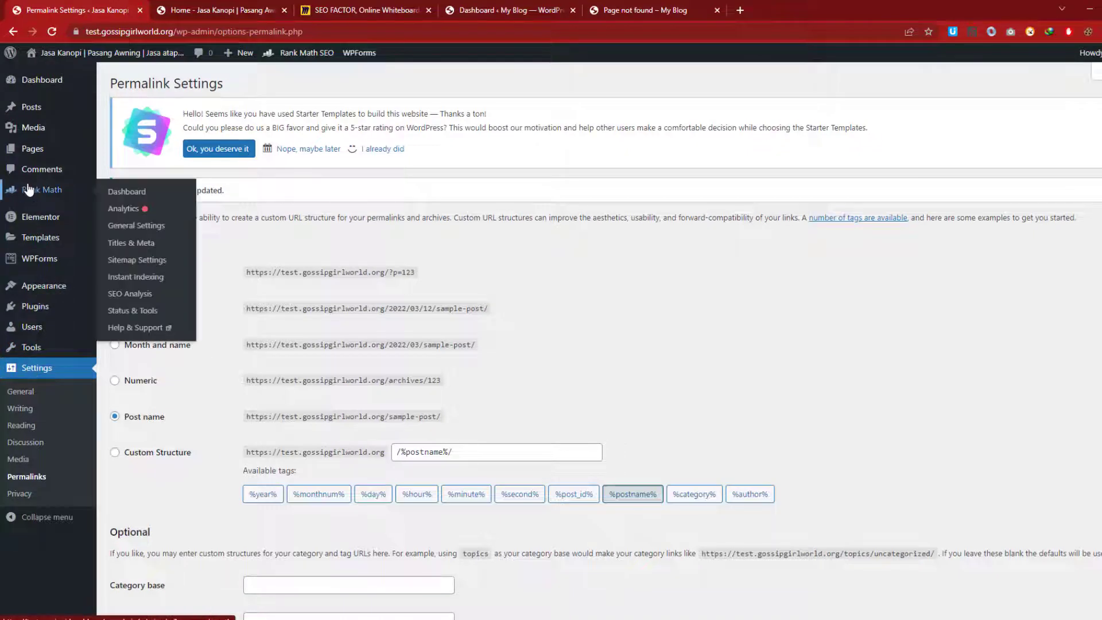
click(142, 249)
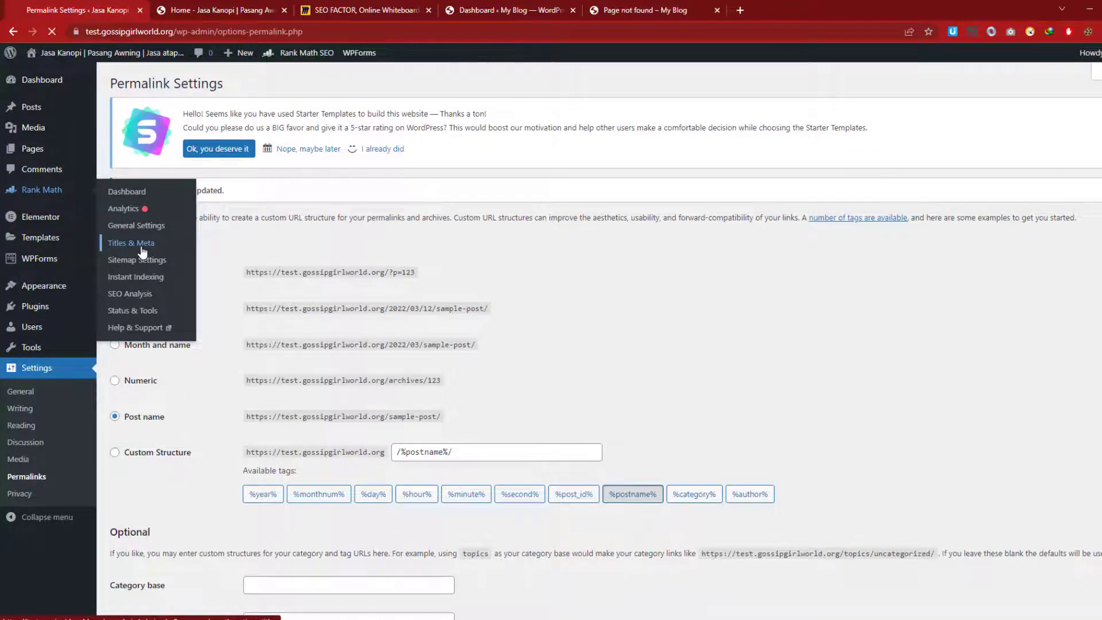
Upload gossipgirlworld logo black.png from the gossip folder in Pictures through the OpenGraph thumbnail's media dialog.
scroll(398, 331, down, 3)
scroll(398, 331, down, 3)
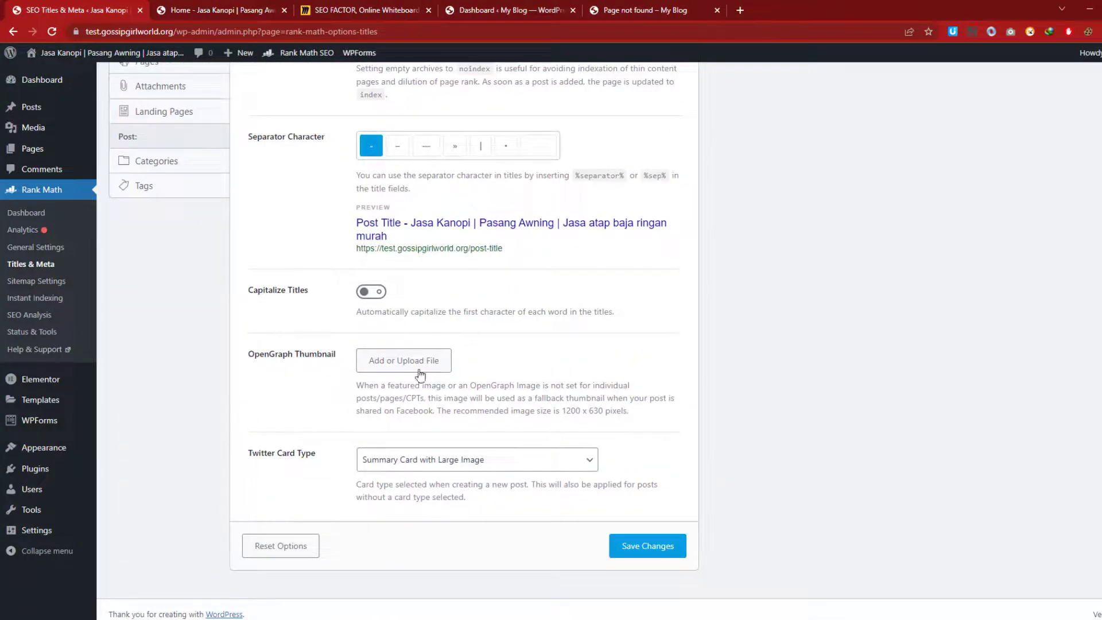
scroll(330, 361, up, 1)
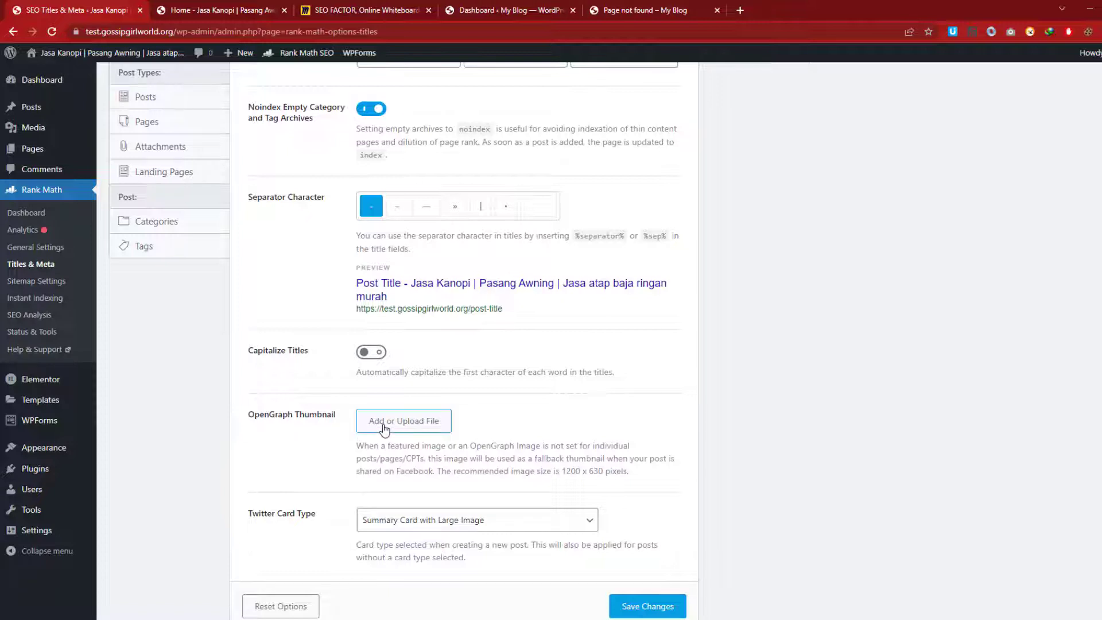
click(384, 427)
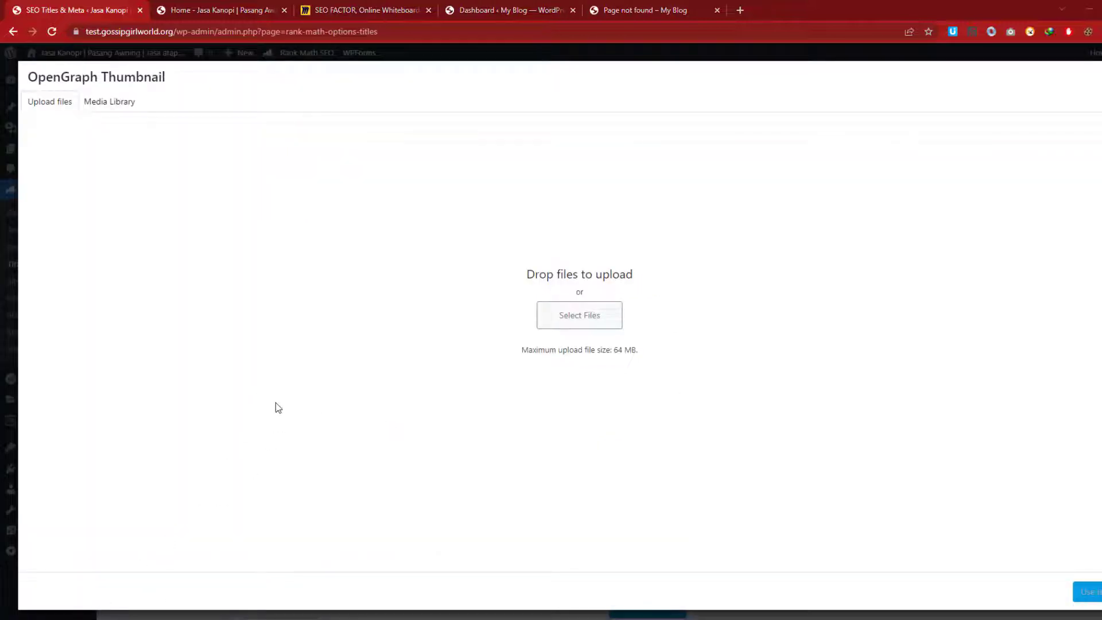
key(super+e)
click(46, 129)
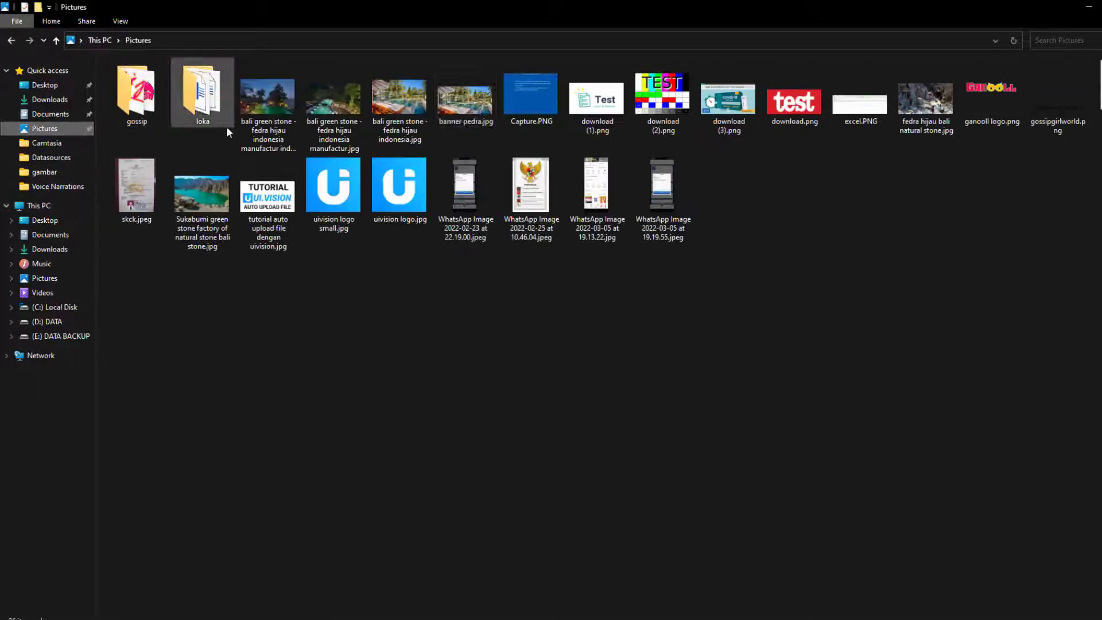
double_click(137, 103)
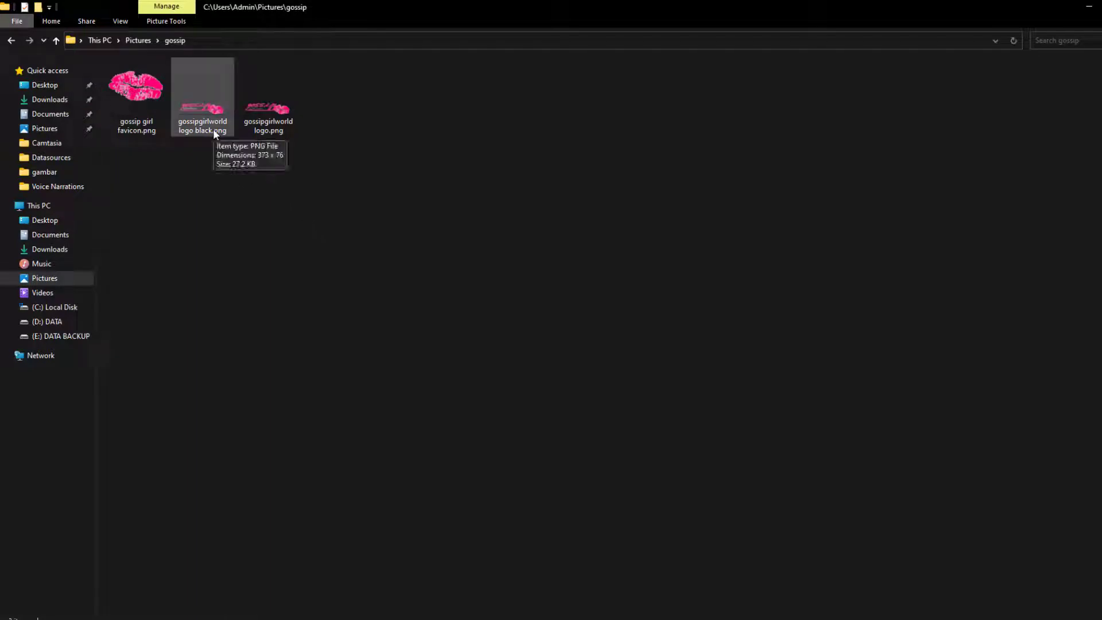
drag(216, 133, 634, 280)
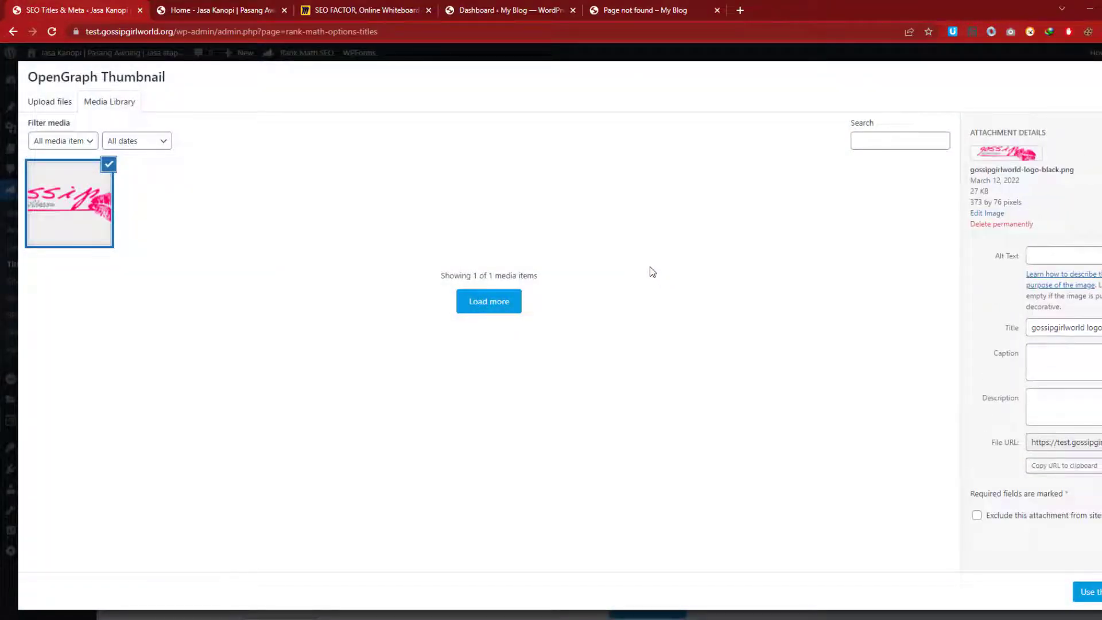
Look at the site's front page and the content factors on the Miro board, and return to the thumbnail's attachment details.
click(256, 7)
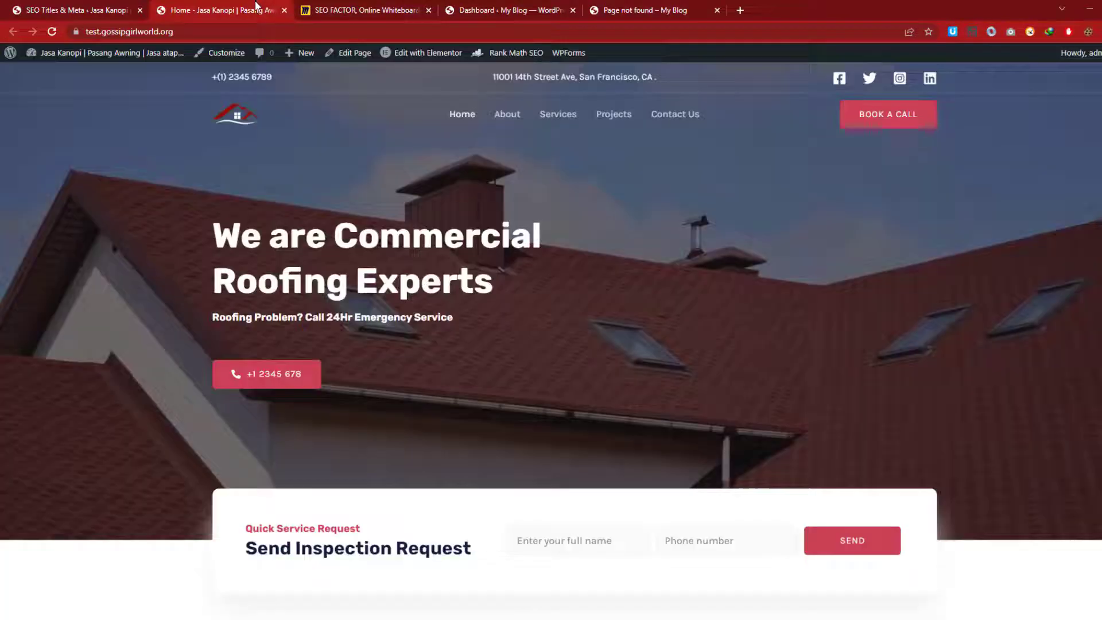
click(317, 7)
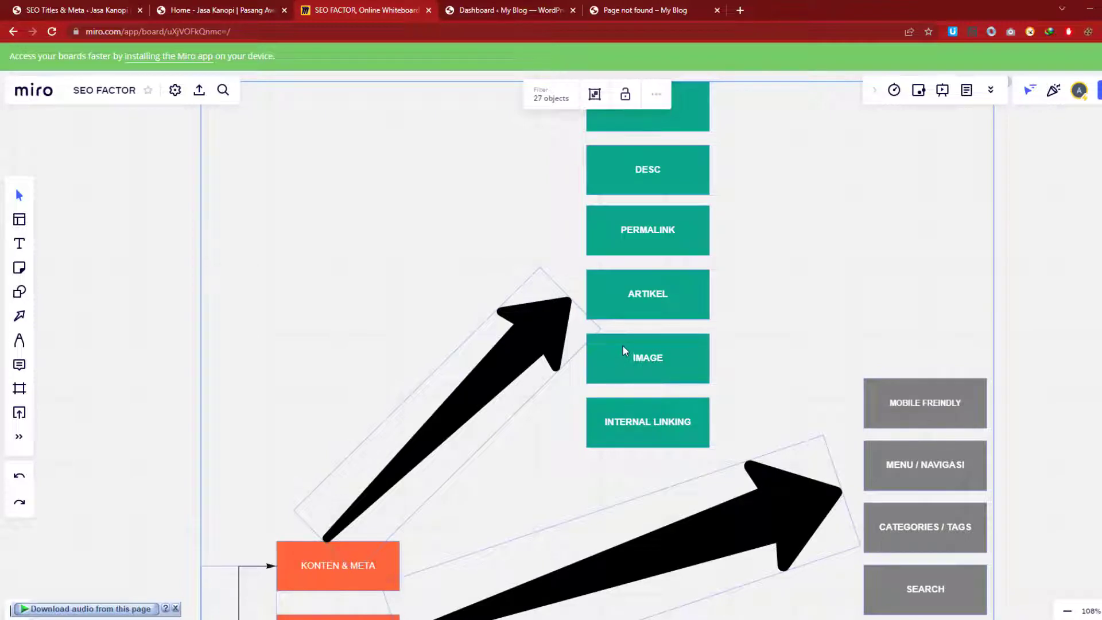
click(69, 8)
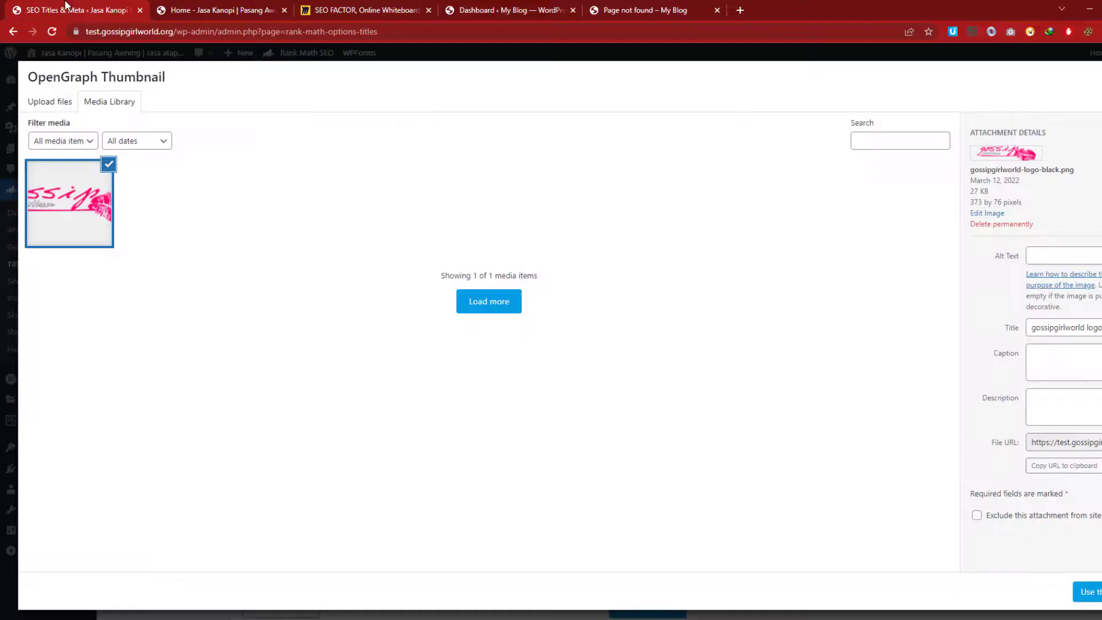
click(1040, 254)
double_click(1060, 328)
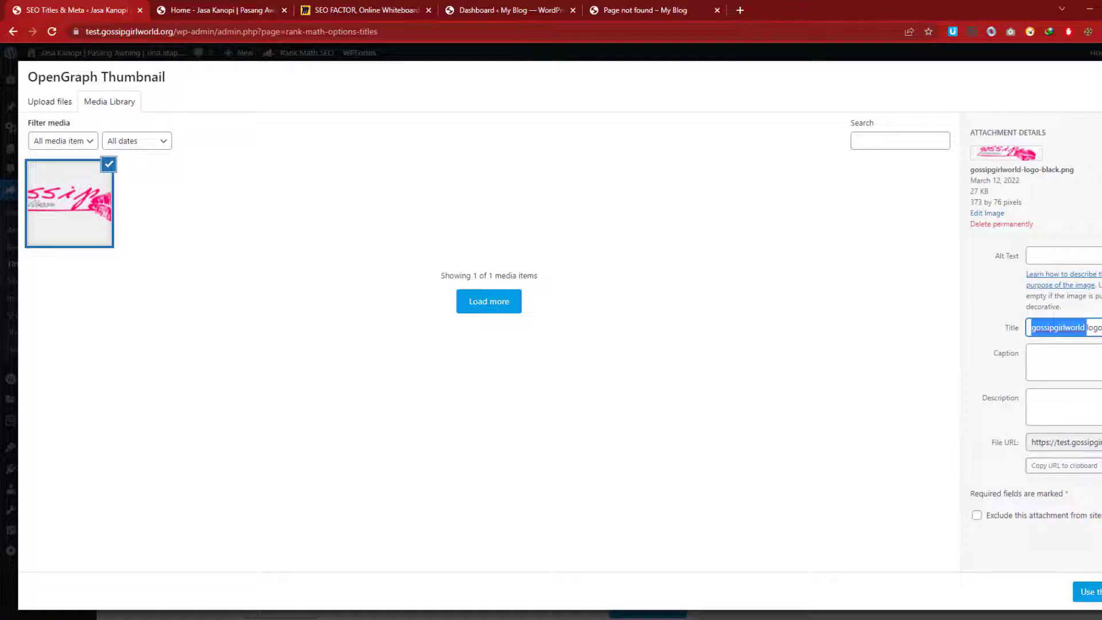
click(1101, 75)
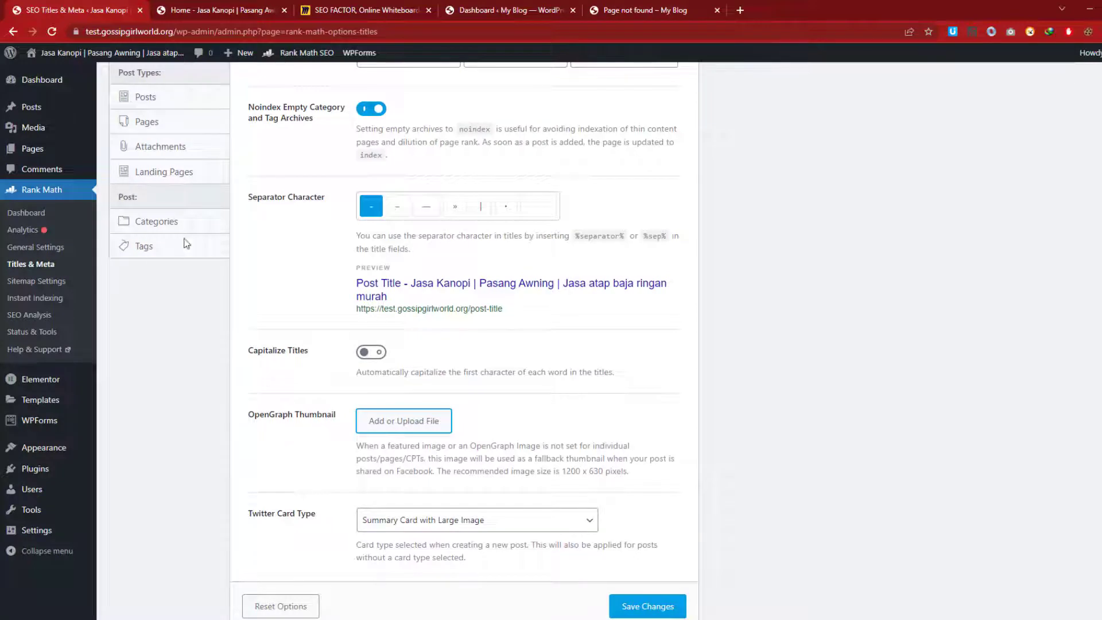
Open WordPress's general settings in a new tab and copy the site title "Jasa Kanopi | Pasang Awning | Jasa atap baja ringan murah".
mouse_move(38, 454)
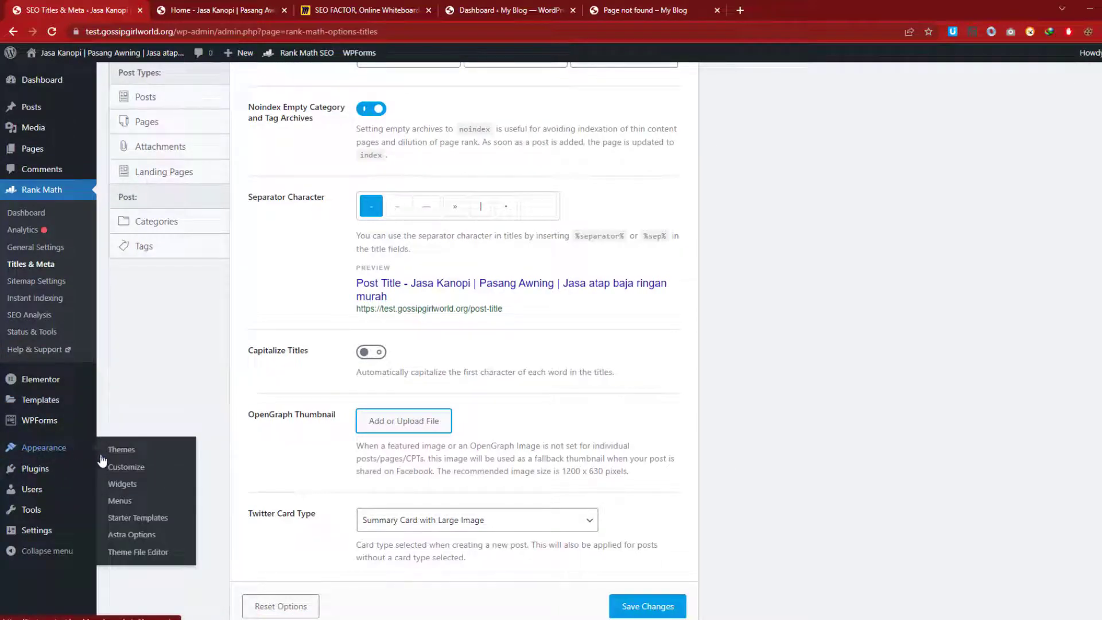
mouse_move(45, 532)
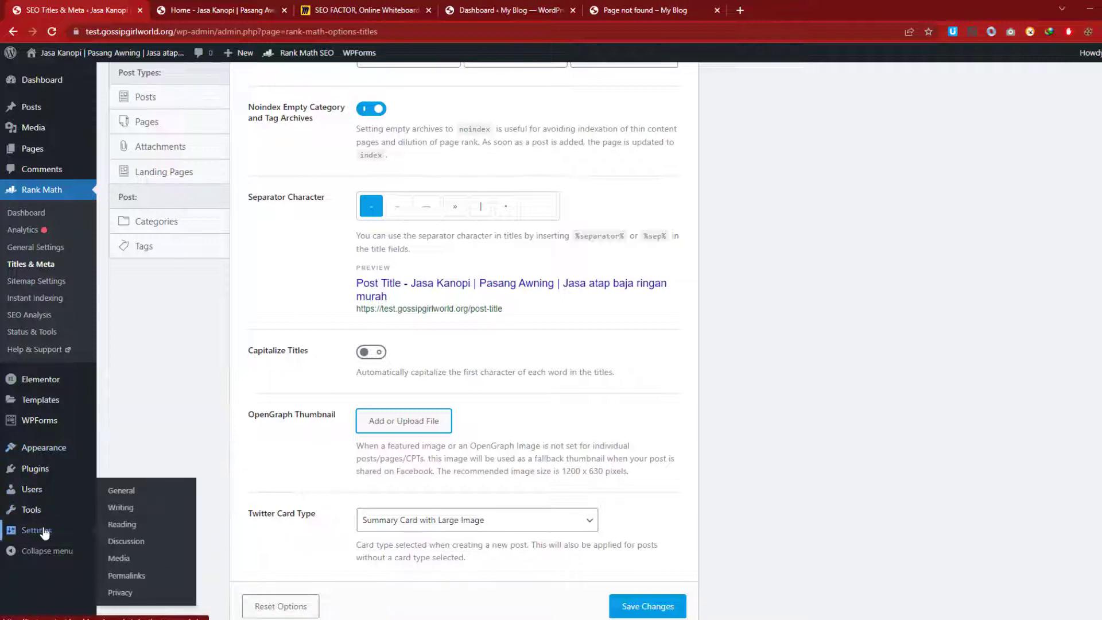
middle_click(121, 491)
click(217, 10)
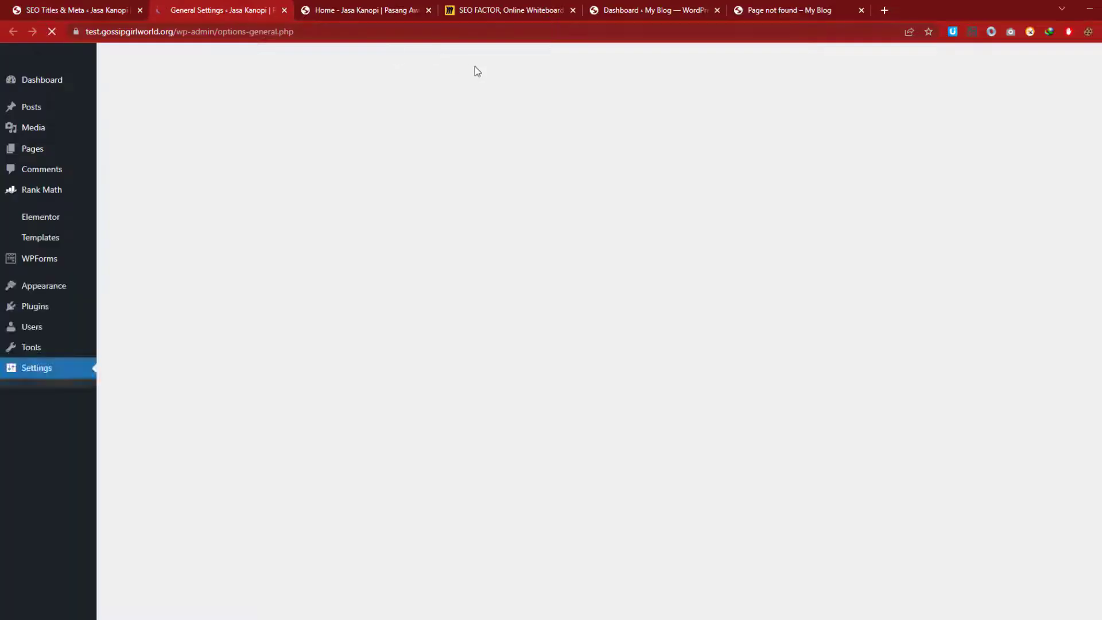
click(340, 196)
key(ctrl+a)
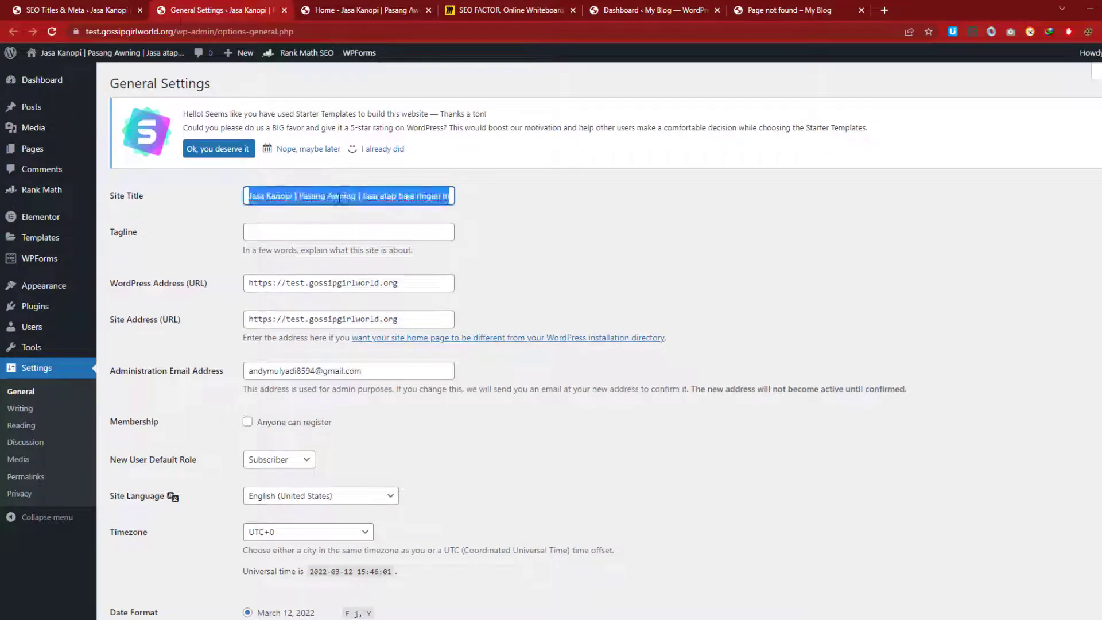
text(Jasa Kanopi | Pasang Awning | Jasa atap baja ringan murah)
key(ctrl+a)
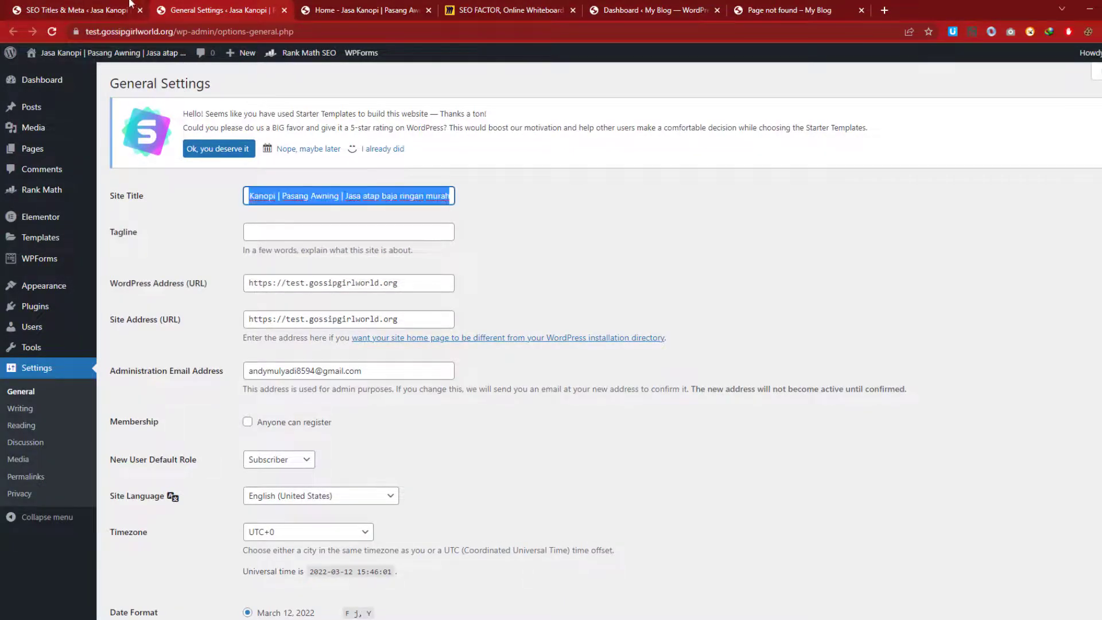
Return to Titles & Meta, select the uploaded logo for the OpenGraph thumbnail and paste the copied site title as its alt text.
click(131, 10)
scroll(795, 284, up, 3)
scroll(227, 148, down, 5)
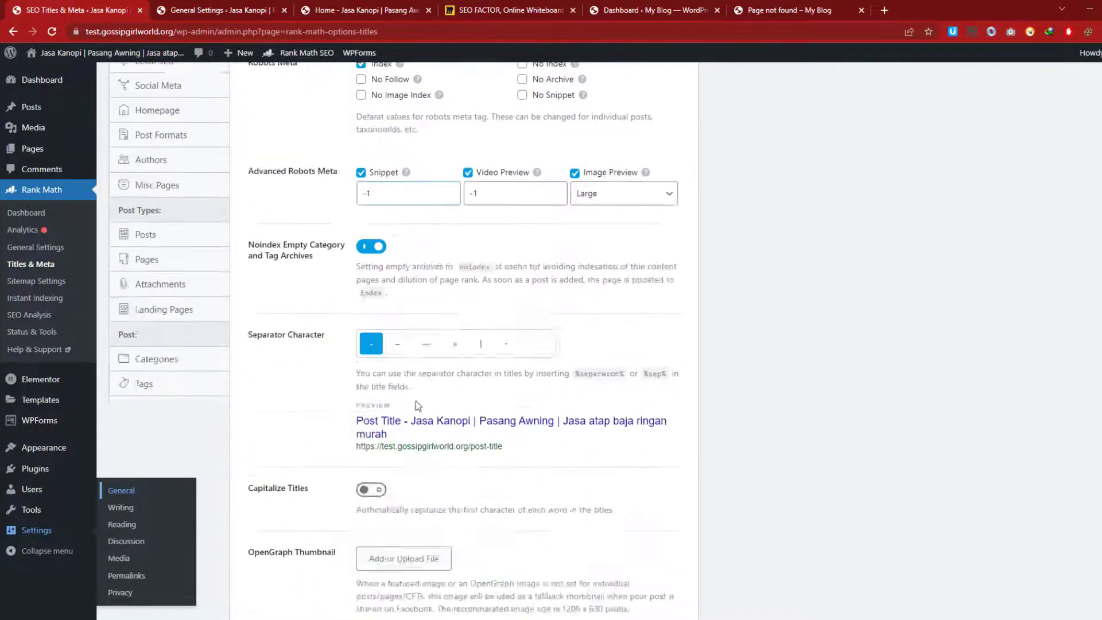
click(431, 361)
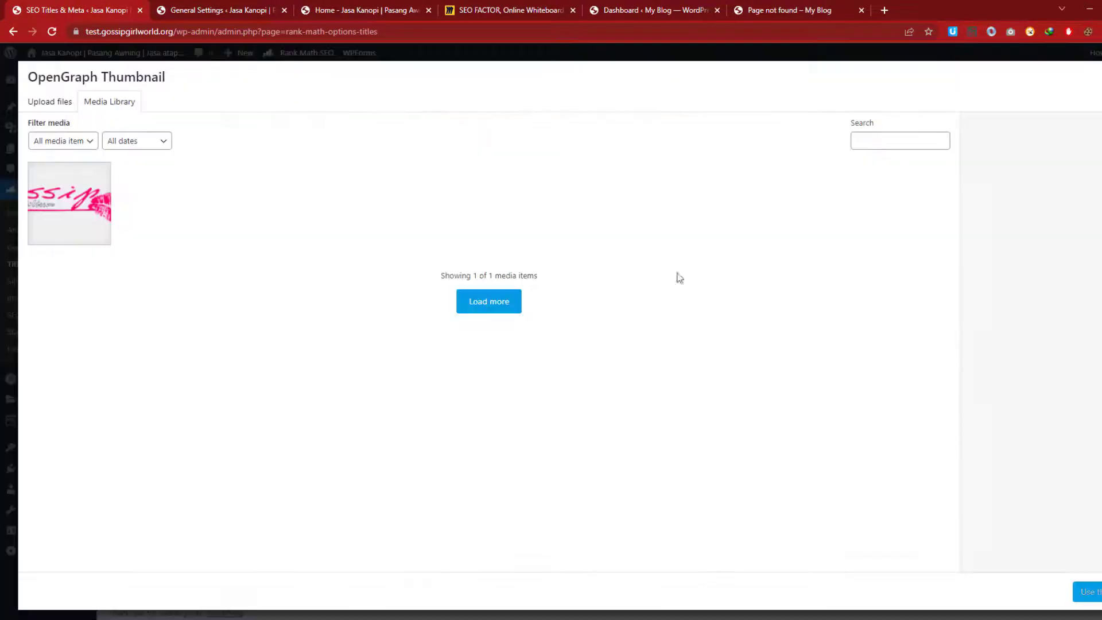
click(63, 195)
click(1089, 258)
key(ctrl+v)
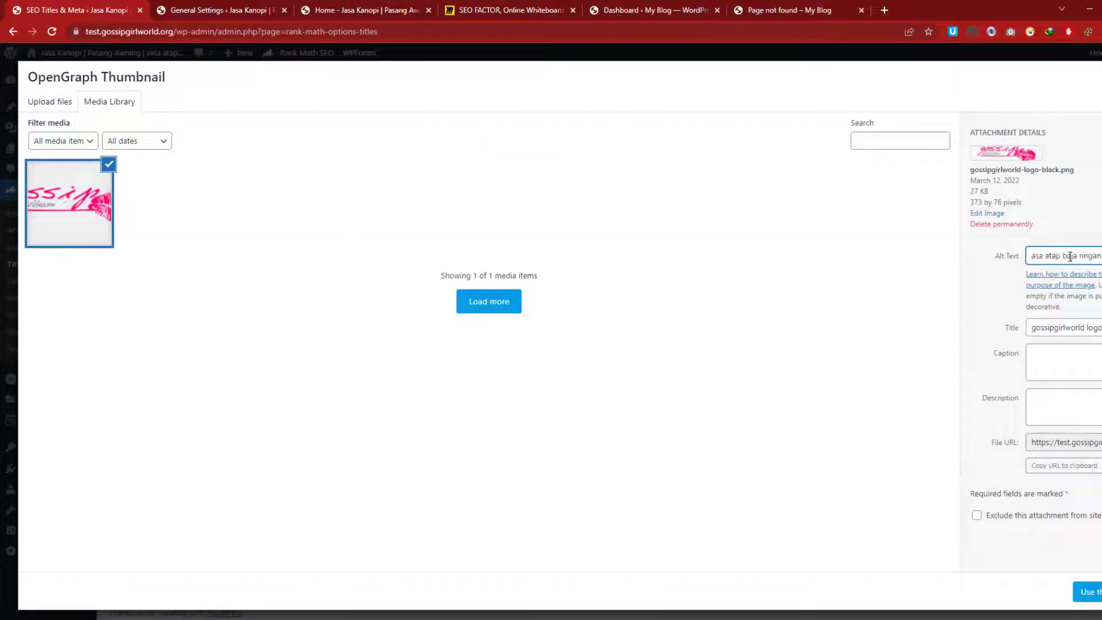
Set the logo's title, caption and description to "Jasa Kanopi | Pasang Awning | Jasa atap baja ringan murah" and use it as the thumbnail.
double_click(1057, 327)
right_click(1059, 330)
key(Escape)
key(ctrl+a)
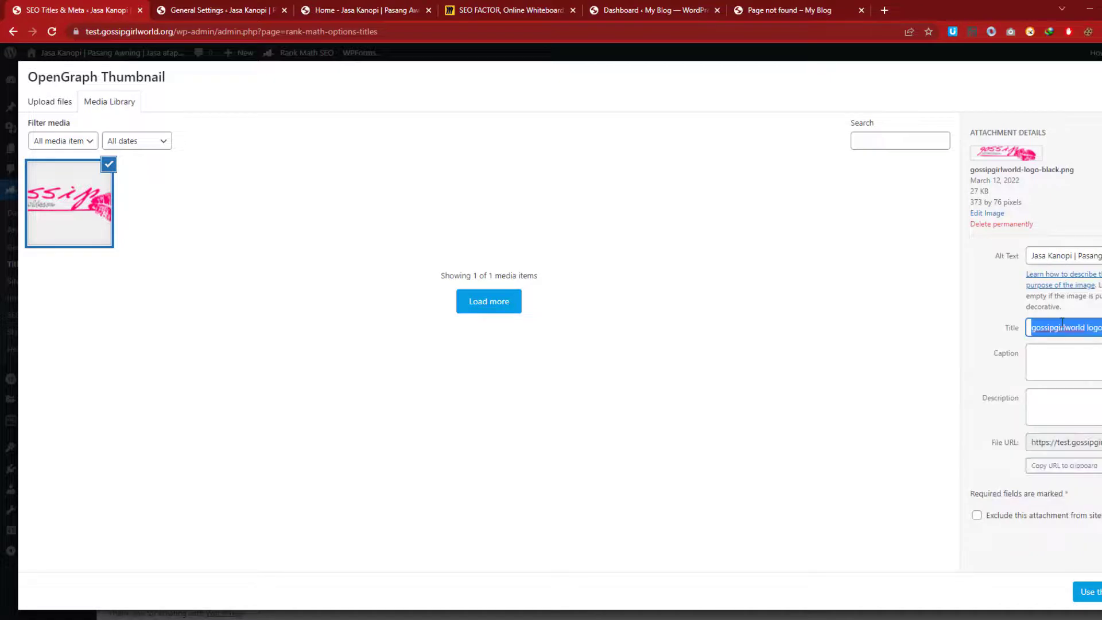
key(ctrl+v)
click(1052, 360)
text(Jasa Kanopi | Pasang Awning | Jasa atap baja ringan murah)
click(1045, 410)
text(Jasa Kanopi | Pasang Awning | Jasa atap baja ringan murah)
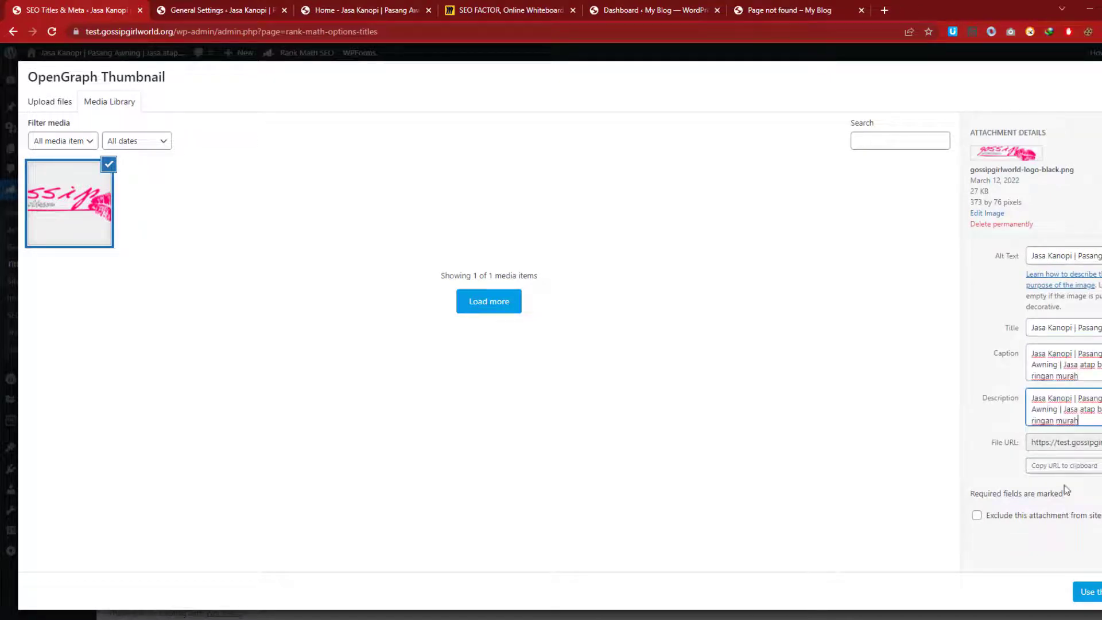
click(1089, 591)
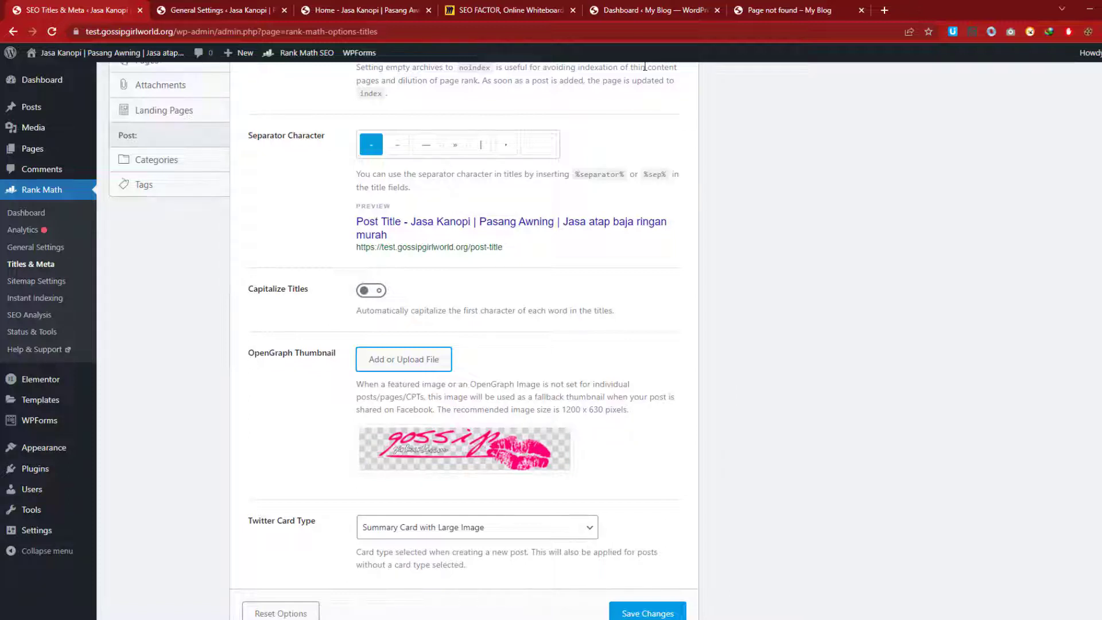
Search Google for "jasa kanopi" in the page-not-found tab, look through the web results and dismiss the location request.
click(788, 6)
click(501, 31)
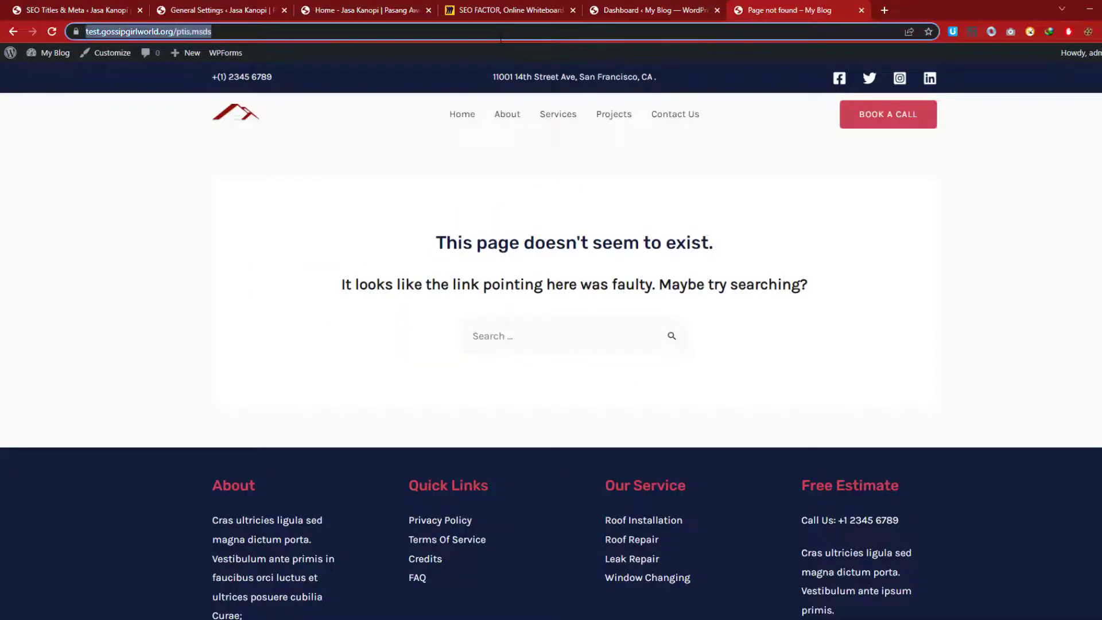
text(google.com)
key(Return)
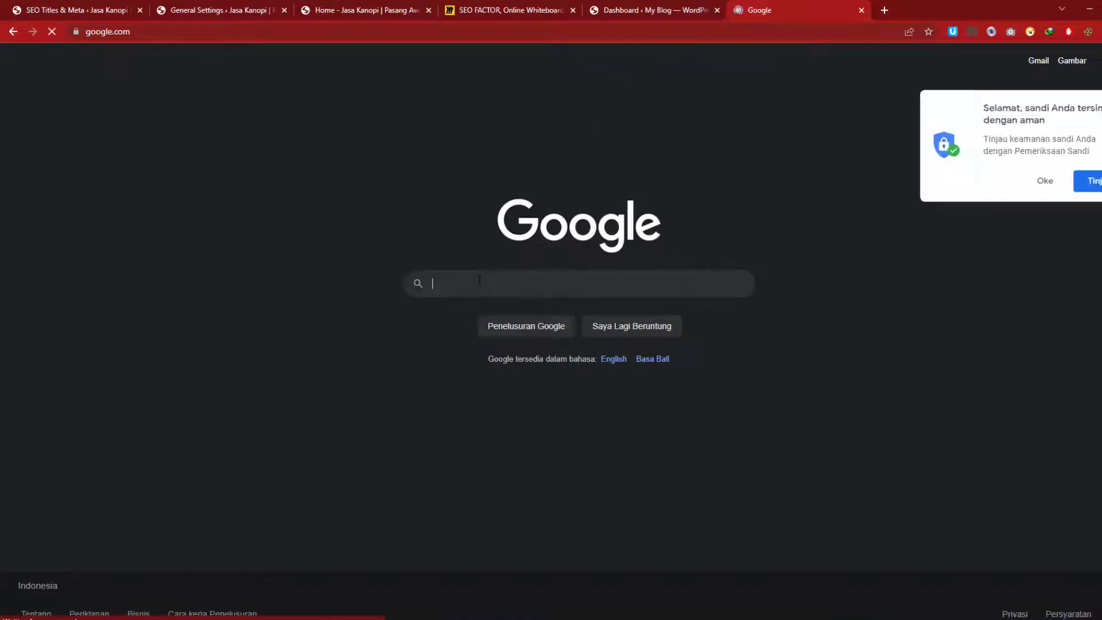
text(jas)
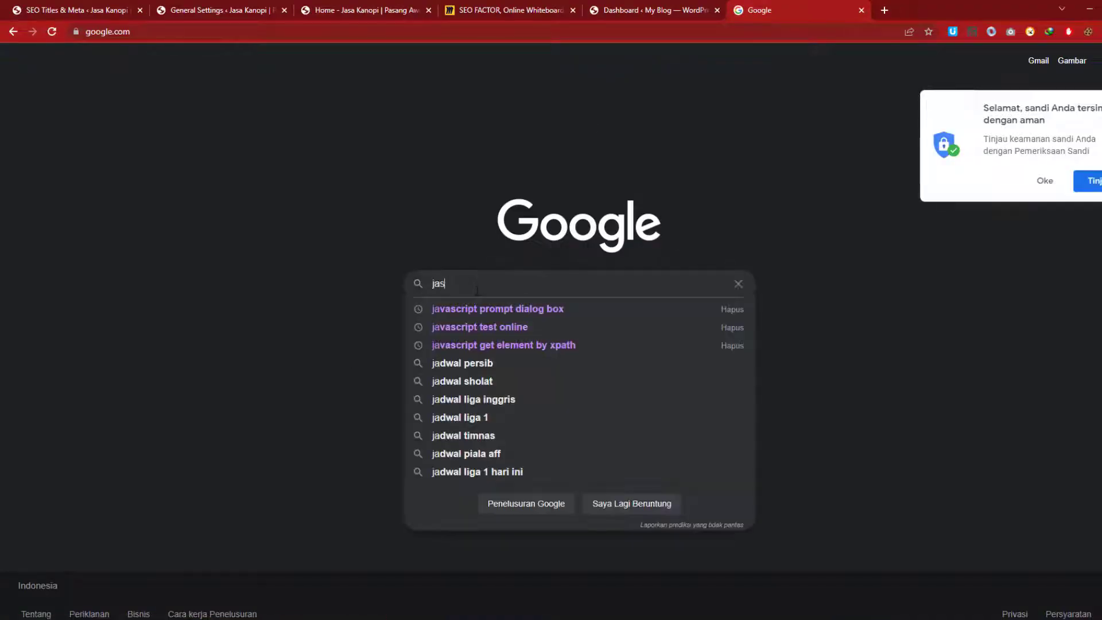
text(a kanopi)
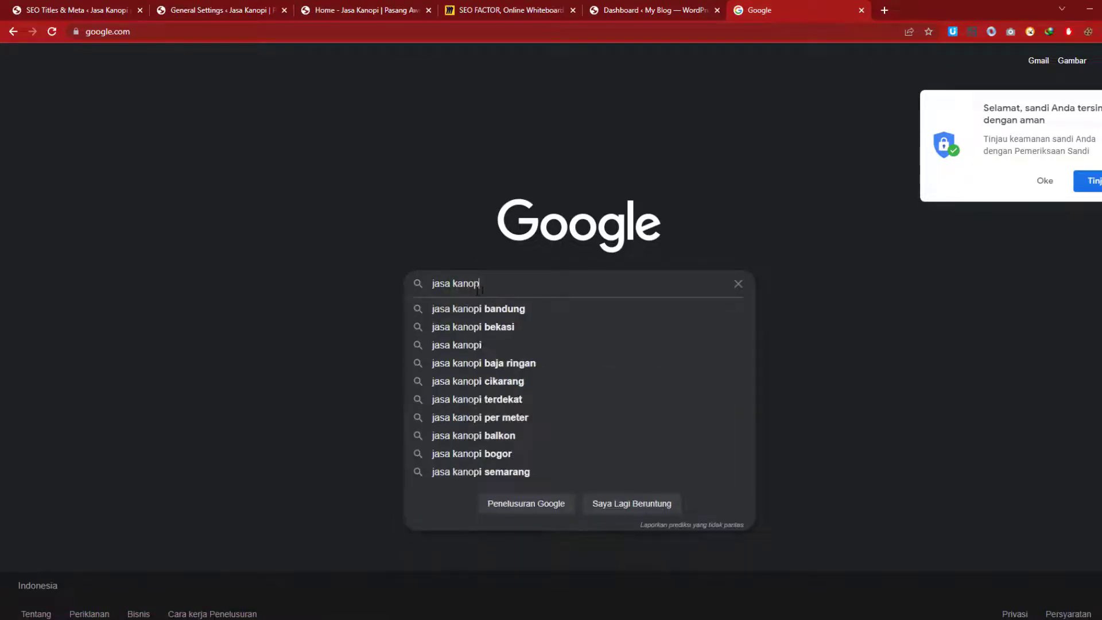
key(Return)
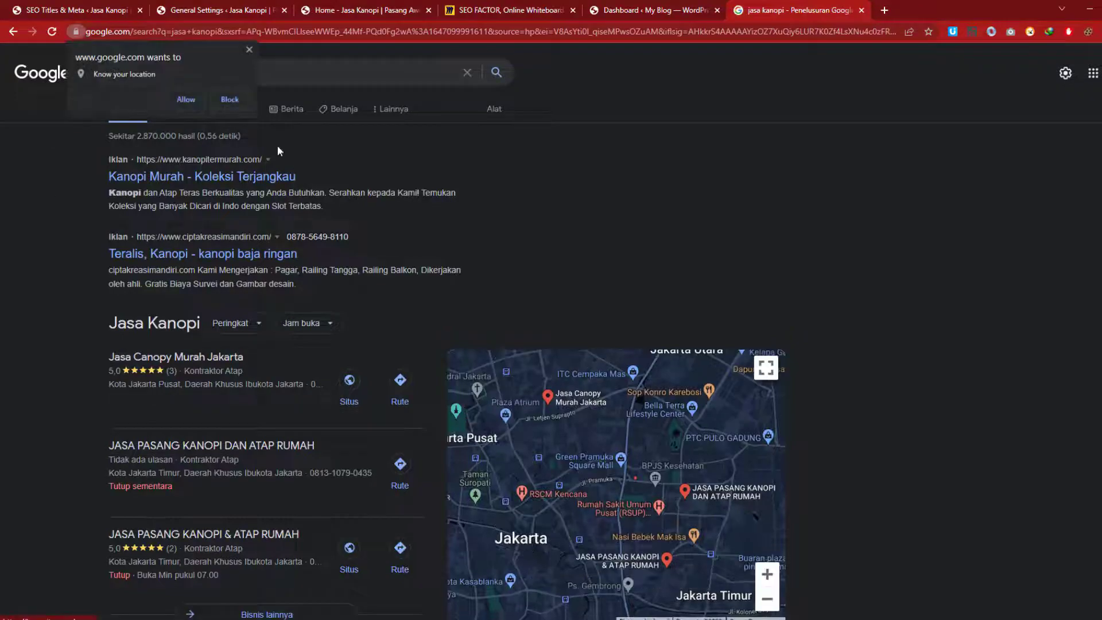
scroll(263, 517, down, 8)
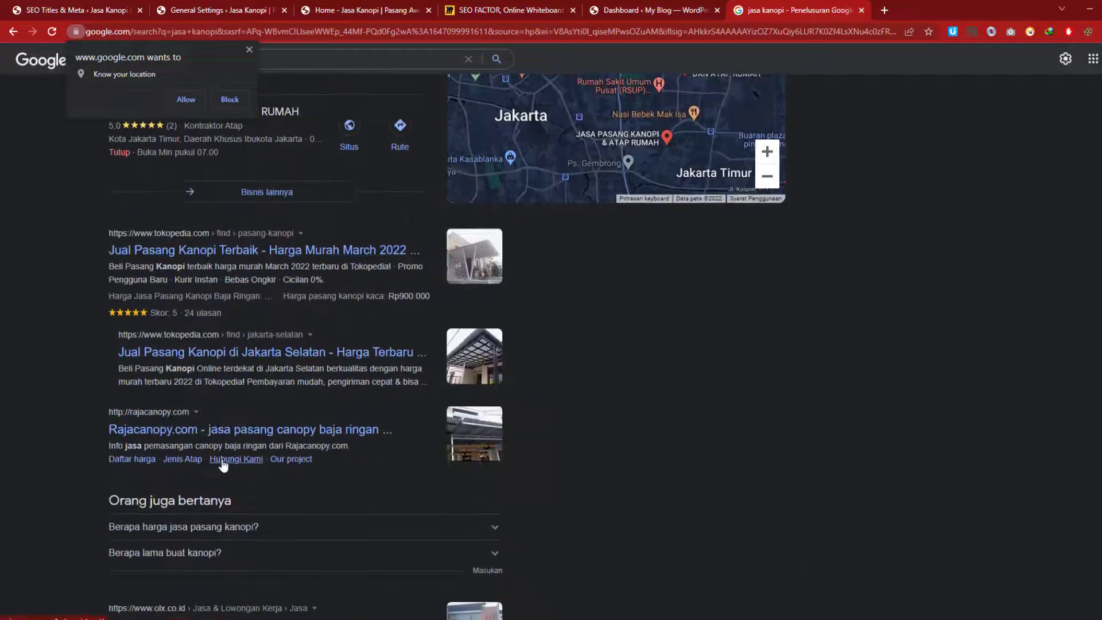
scroll(224, 460, up, 8)
click(248, 49)
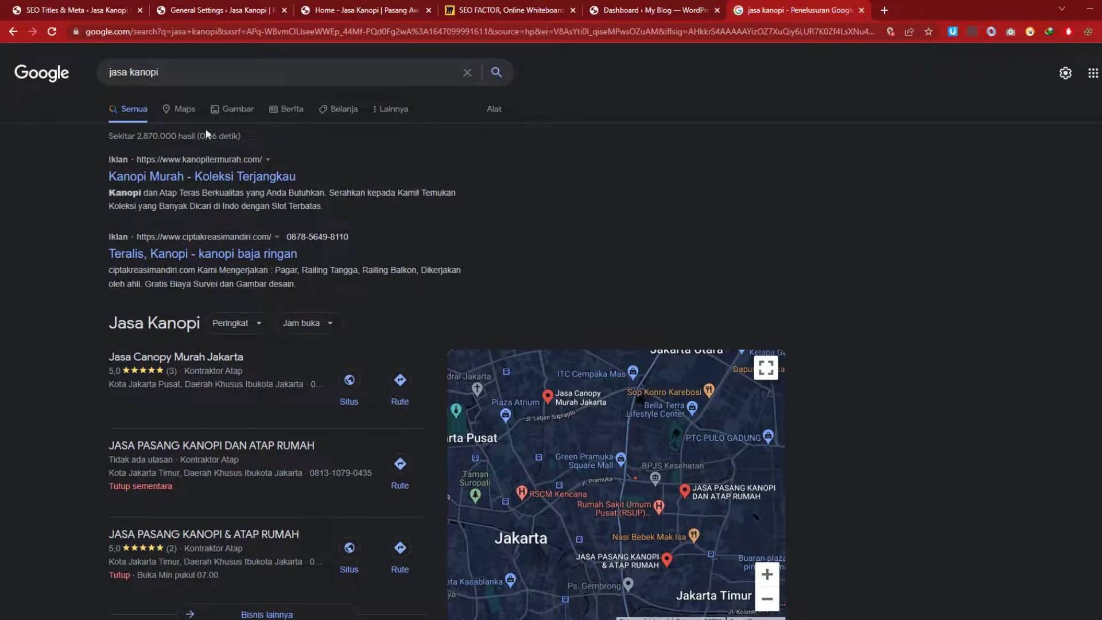
Compare the image and web results for "jasa kanopi" and open the preview of the sumberawning.com canopy picture.
click(227, 112)
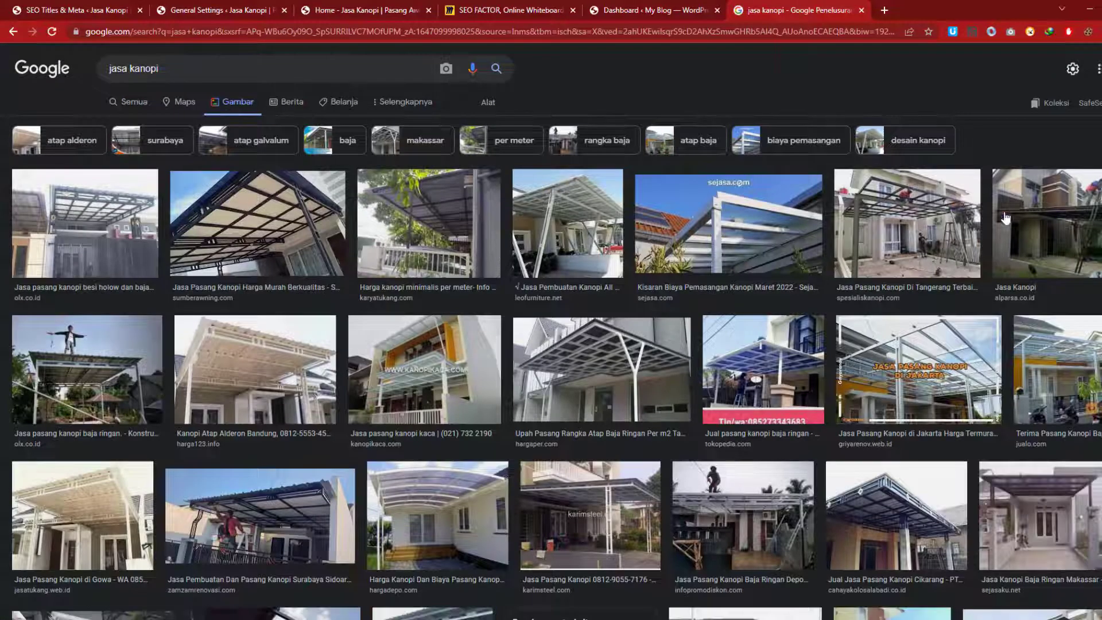
click(131, 107)
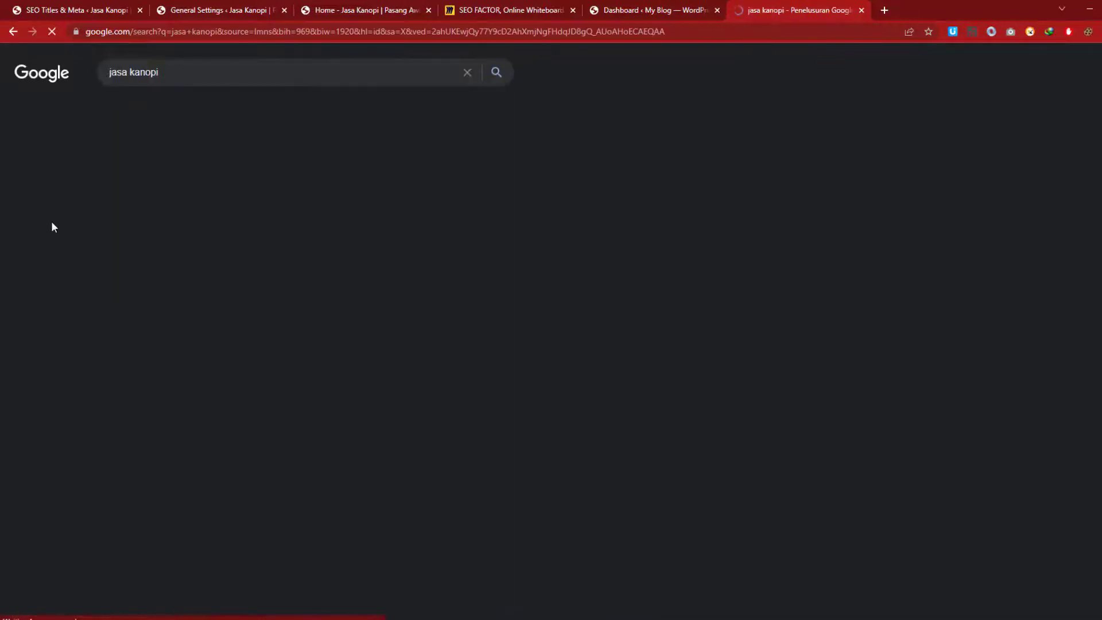
scroll(276, 417, down, 3)
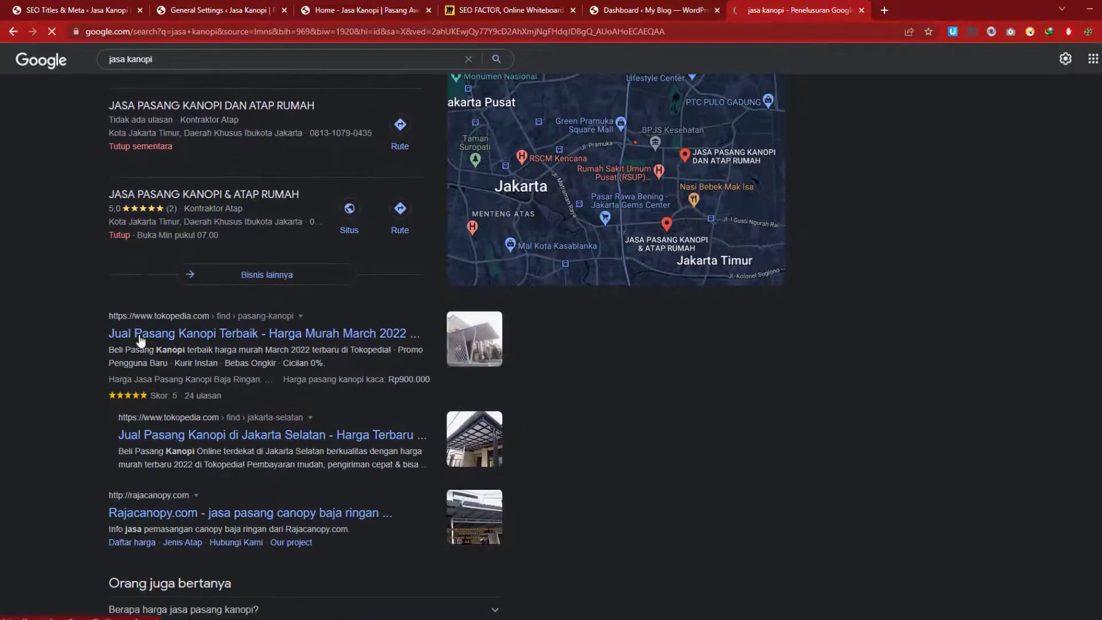
scroll(120, 377, down, 3)
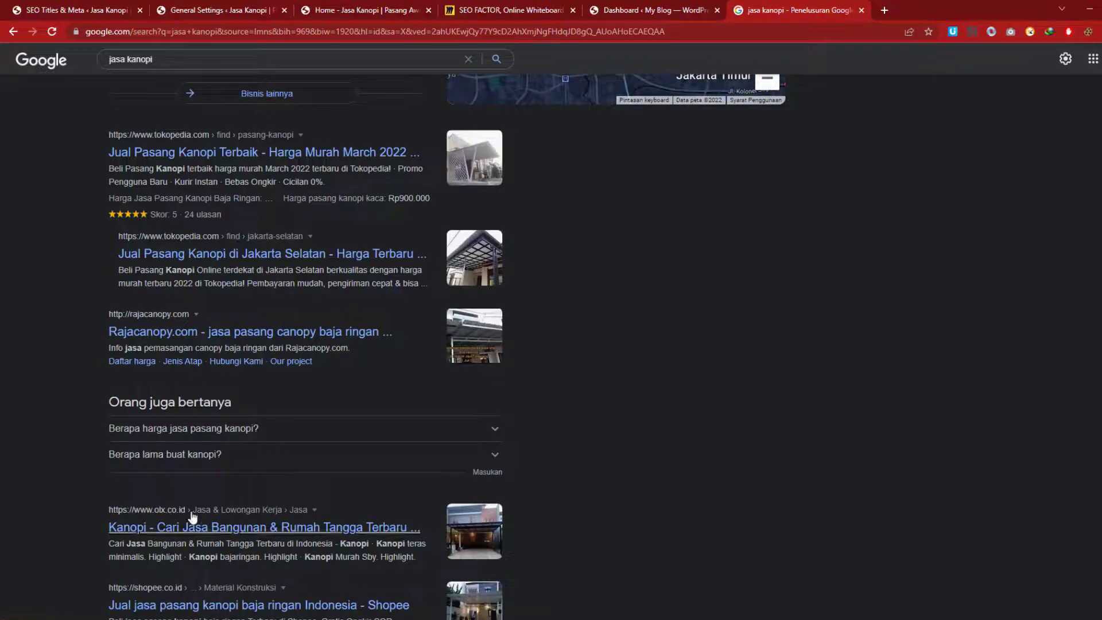
scroll(172, 497, down, 7)
scroll(185, 493, up, 12)
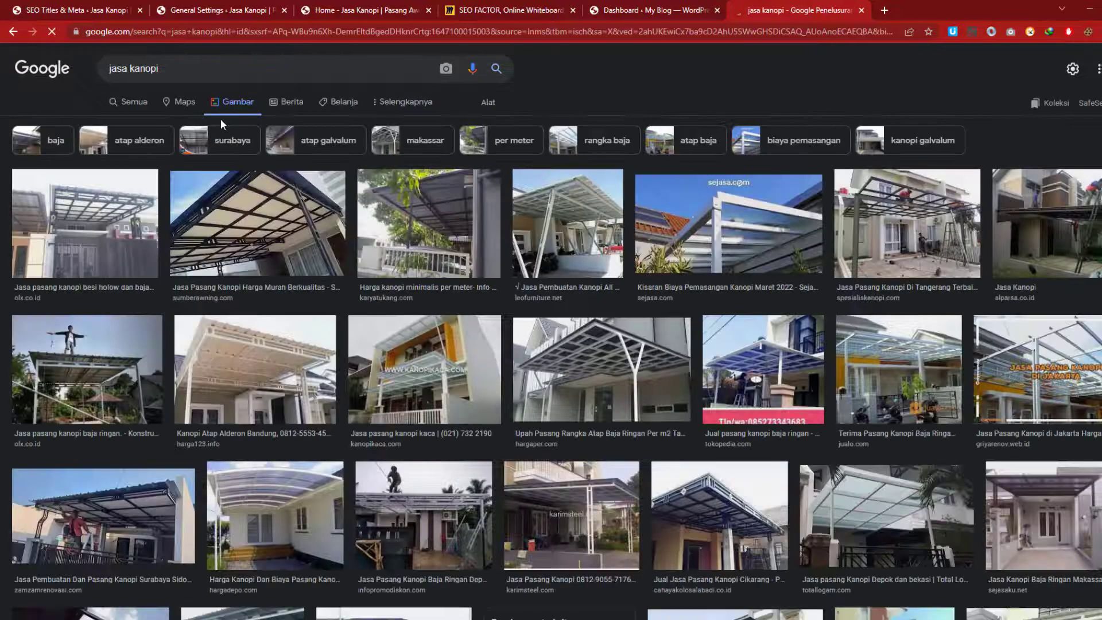
click(228, 233)
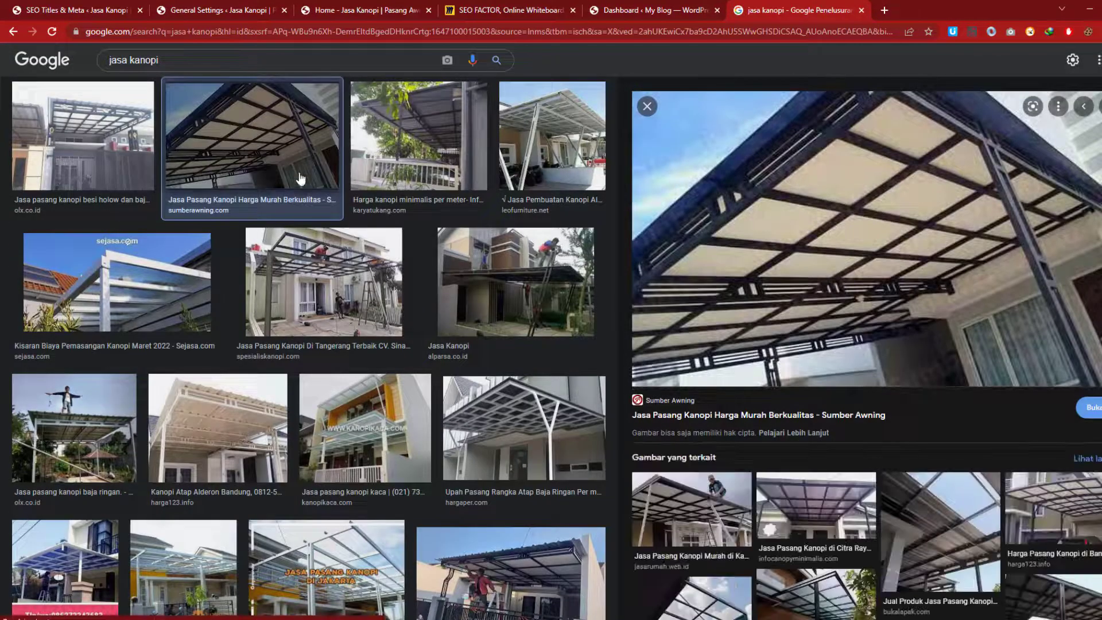
Open the sumberawning.com page behind the canopy picture and look at it before going back to the WordPress General Settings.
click(722, 291)
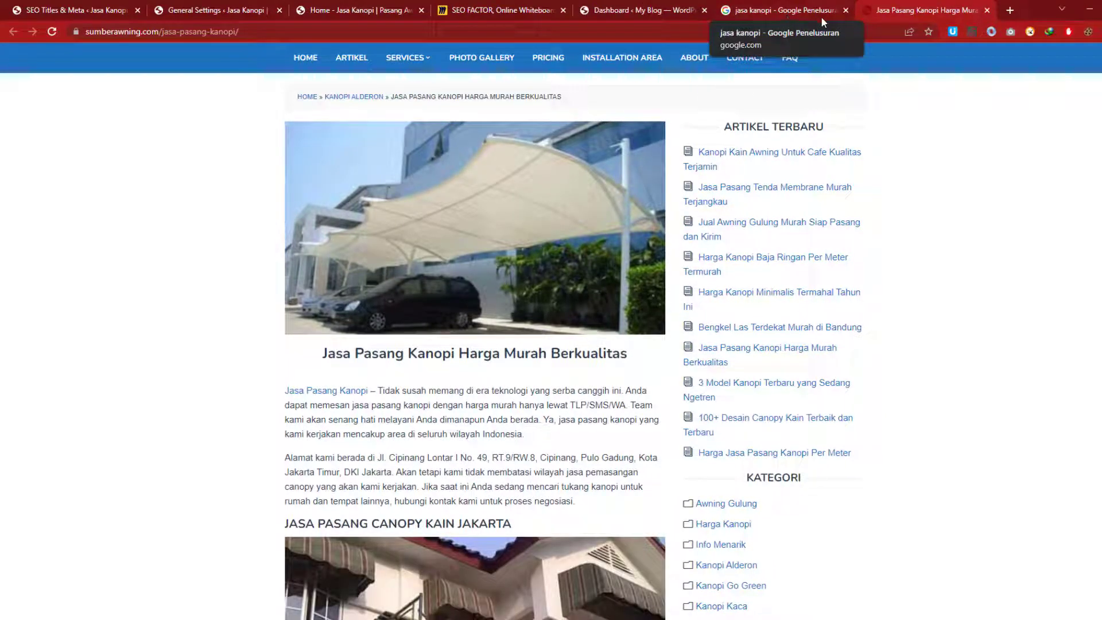
click(793, 11)
click(204, 6)
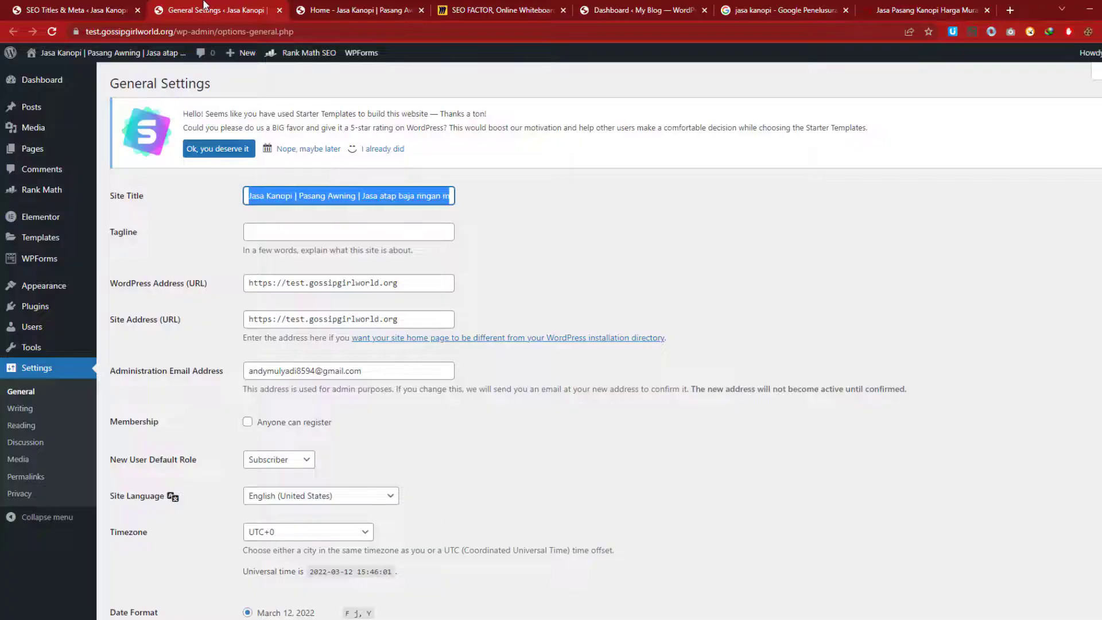
Return to Rank Math's Titles & Meta and save the Global Meta settings with the logo as OpenGraph thumbnail.
click(100, 6)
scroll(63, 257, up, 3)
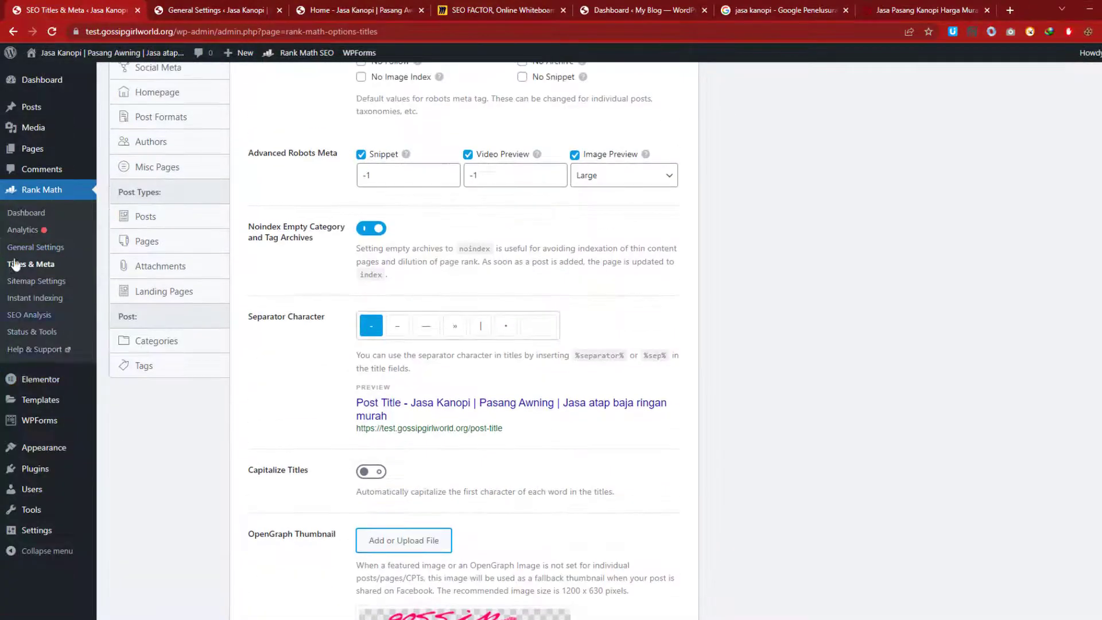
scroll(426, 404, down, 4)
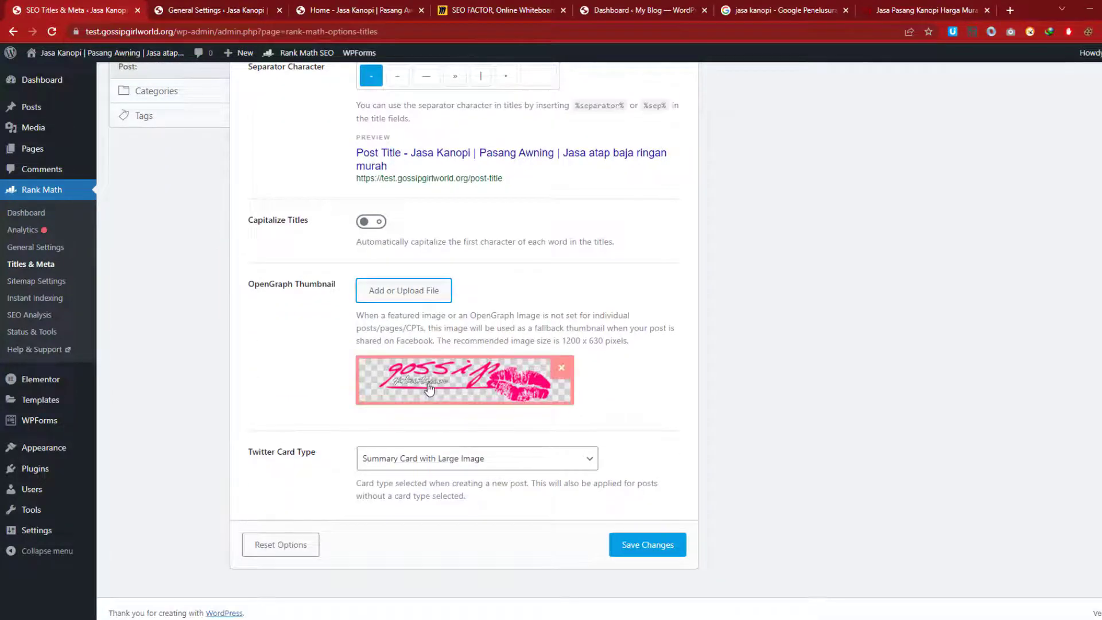
click(639, 552)
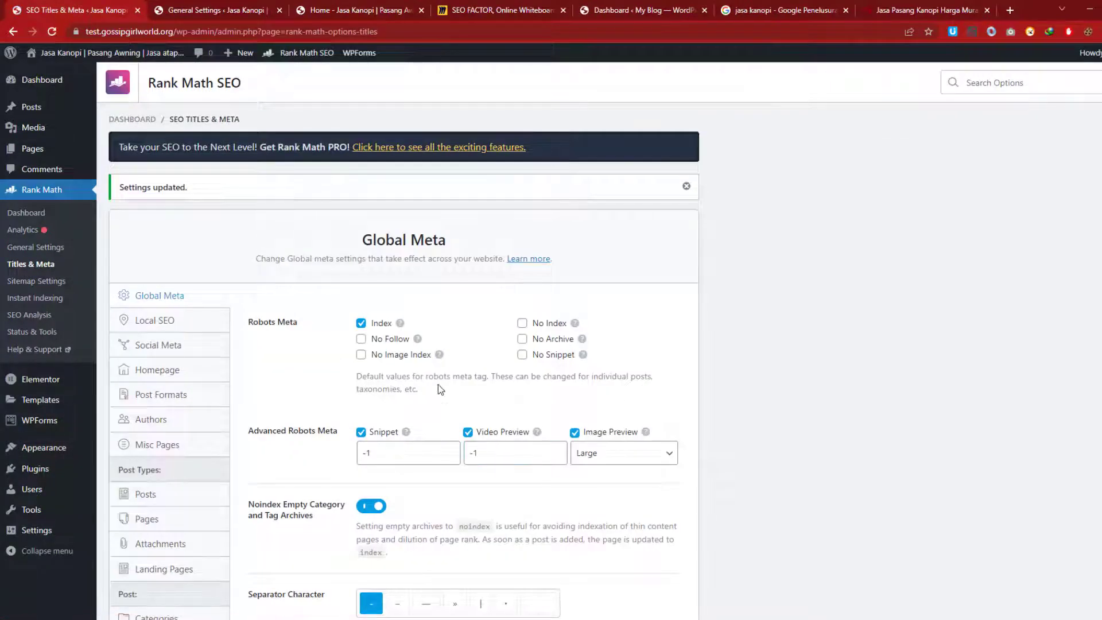
In the Local SEO settings, replace the name with "Jasa Kanopi | Pasang Awning | Jasa atap baja ringan murah".
click(143, 322)
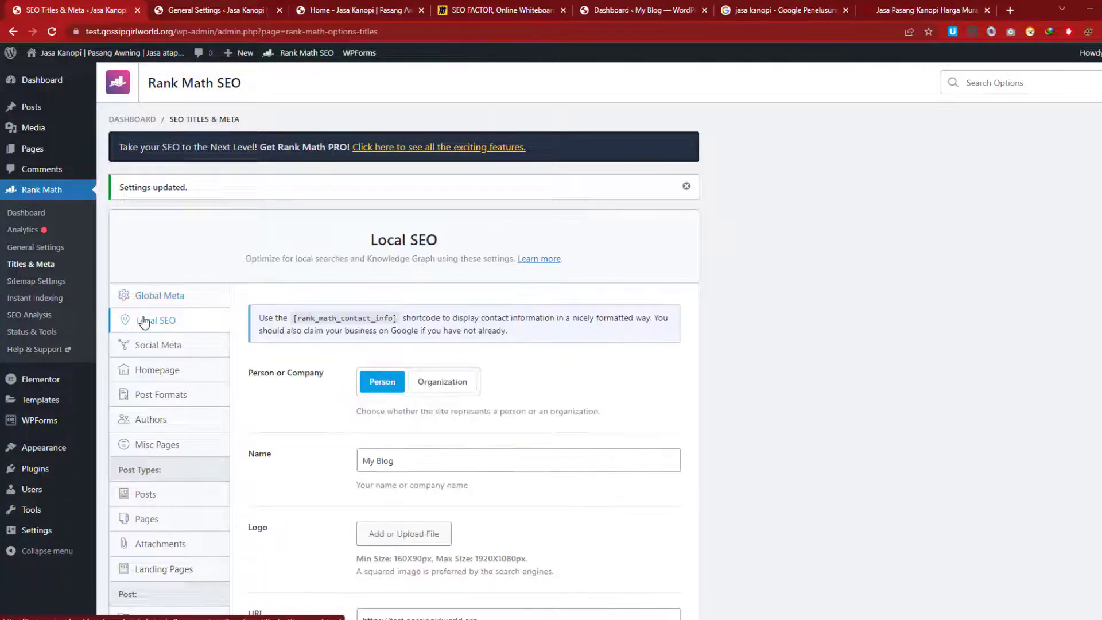
scroll(321, 440, down, 3)
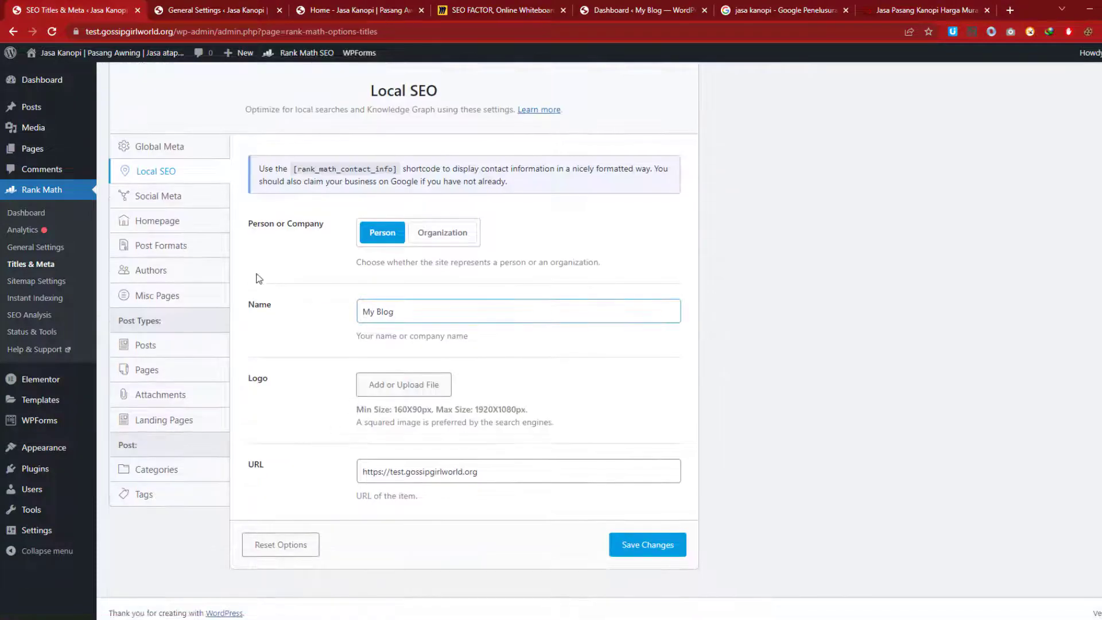
triple_click(456, 310)
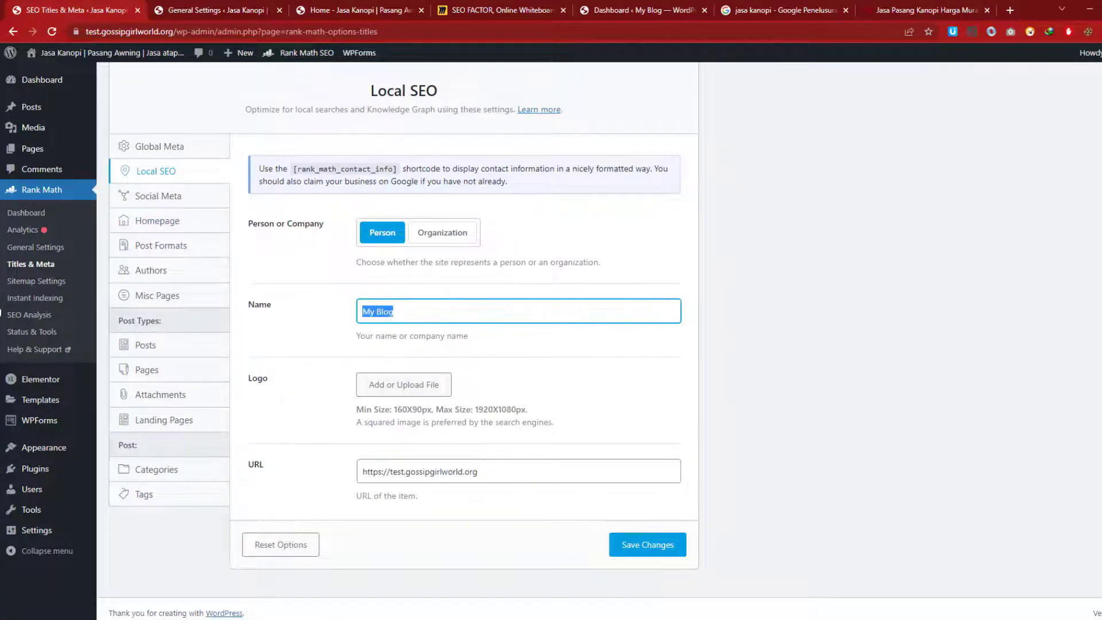
text(Jasa Kanopi | Pasang Awning | Jasa atap kanopi murah)
Set gossipgirlworld-logo-black.png from the media library as the Local SEO logo and save the changes.
click(382, 387)
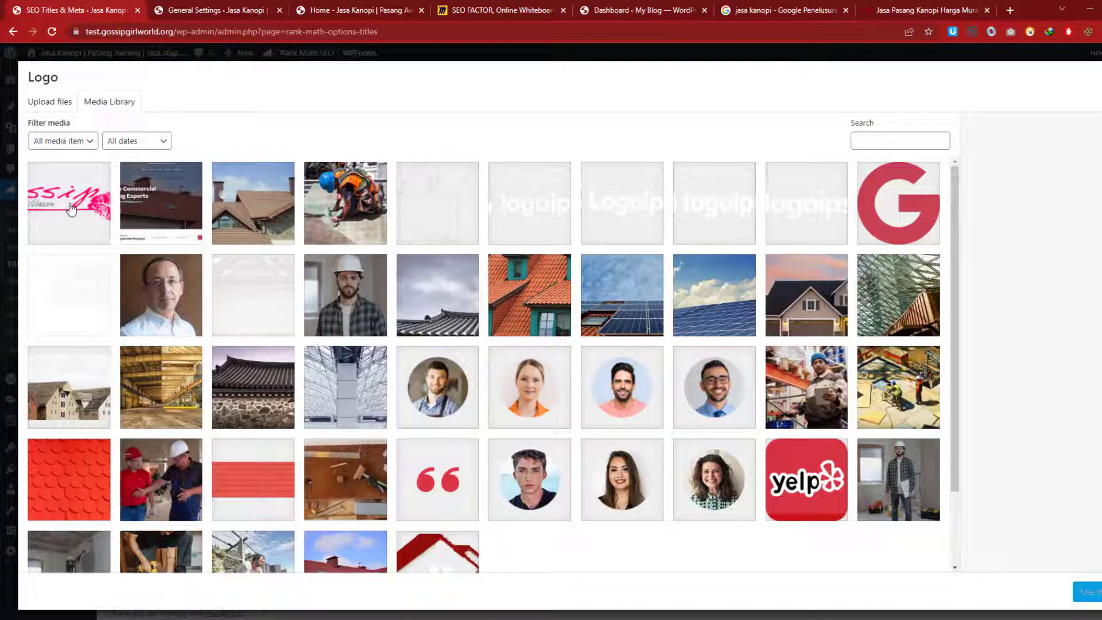
click(70, 209)
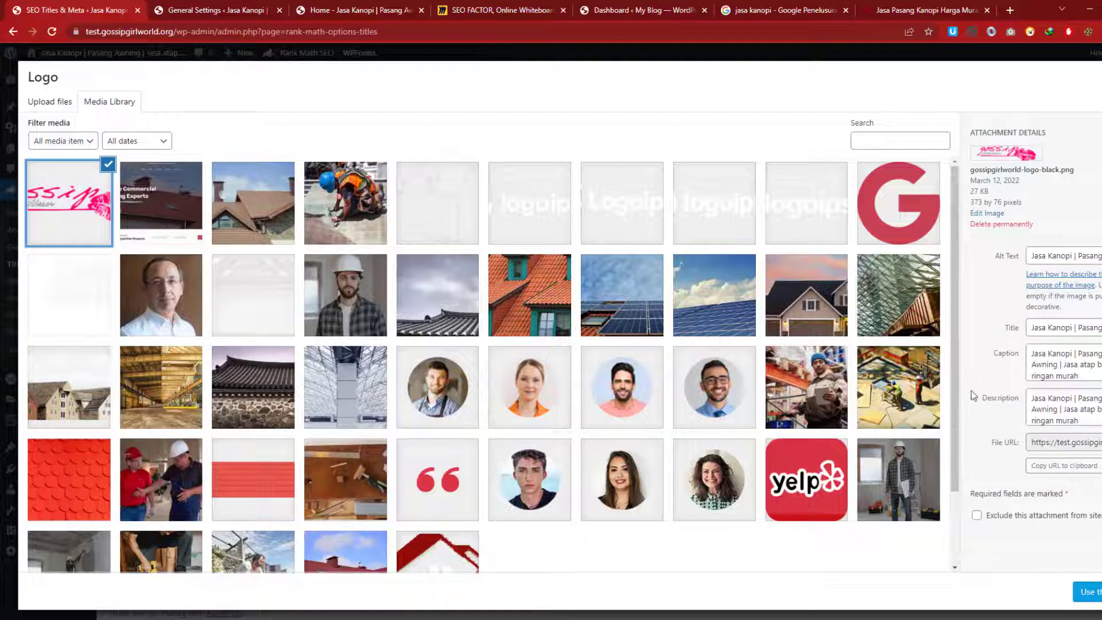
click(1097, 599)
scroll(721, 547, down, 1)
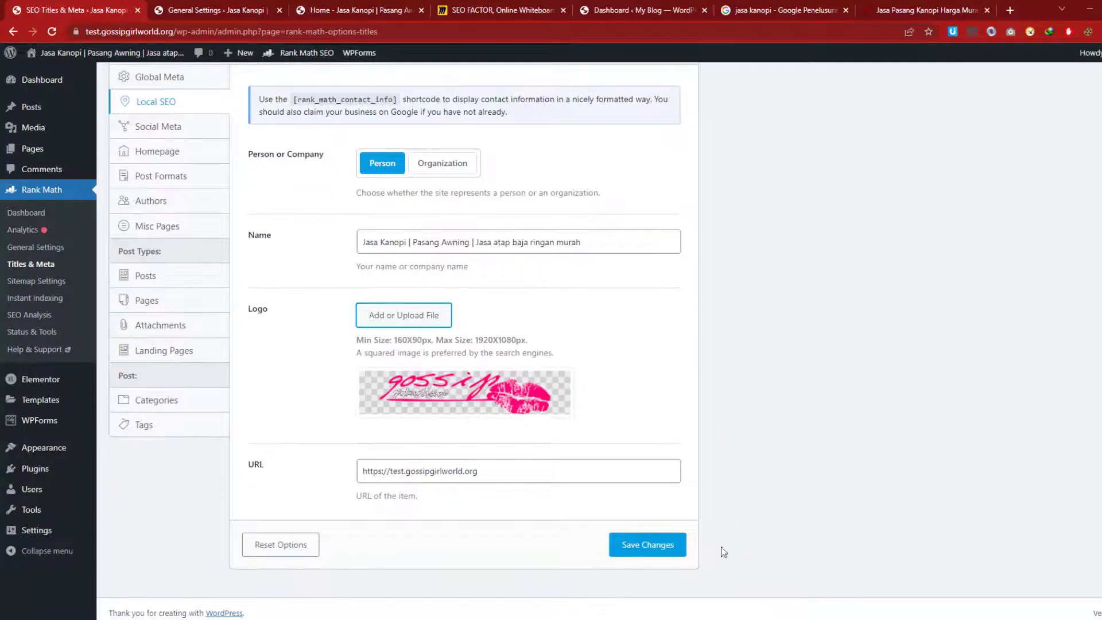
click(666, 553)
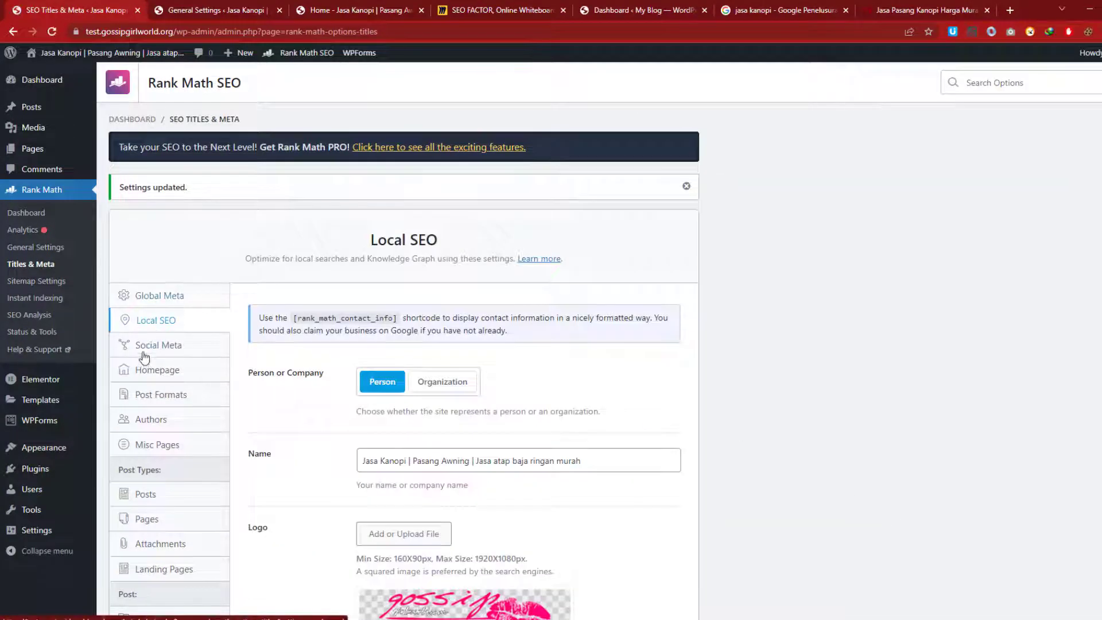
Review the Social Meta, Homepage and Post Formats sections of Titles & Meta, including the format archive title and description.
click(155, 348)
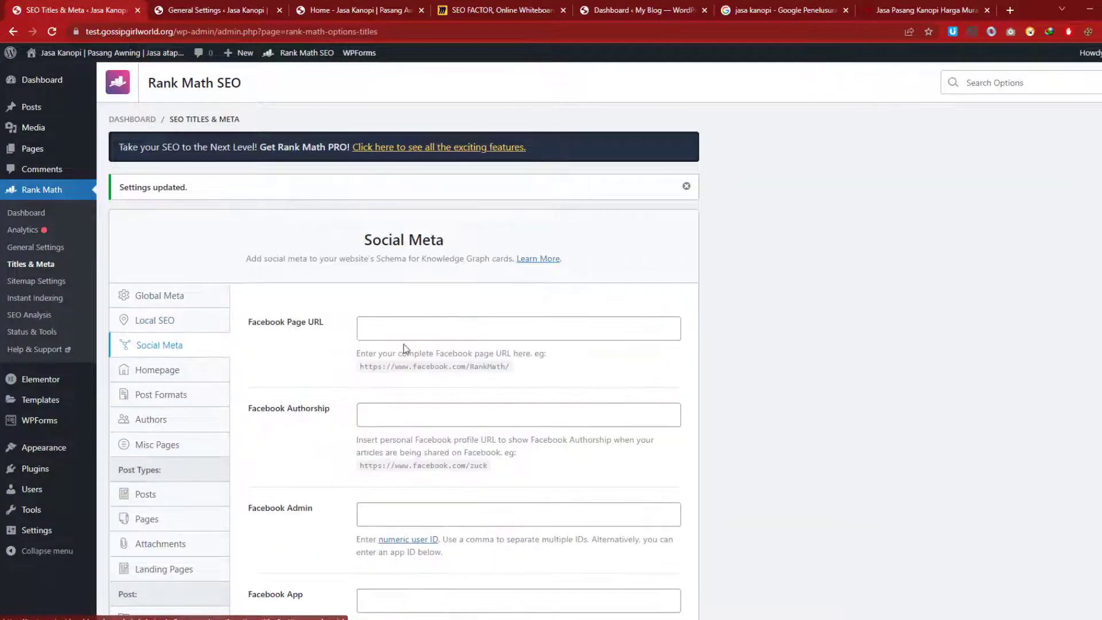
scroll(404, 343, down, 5)
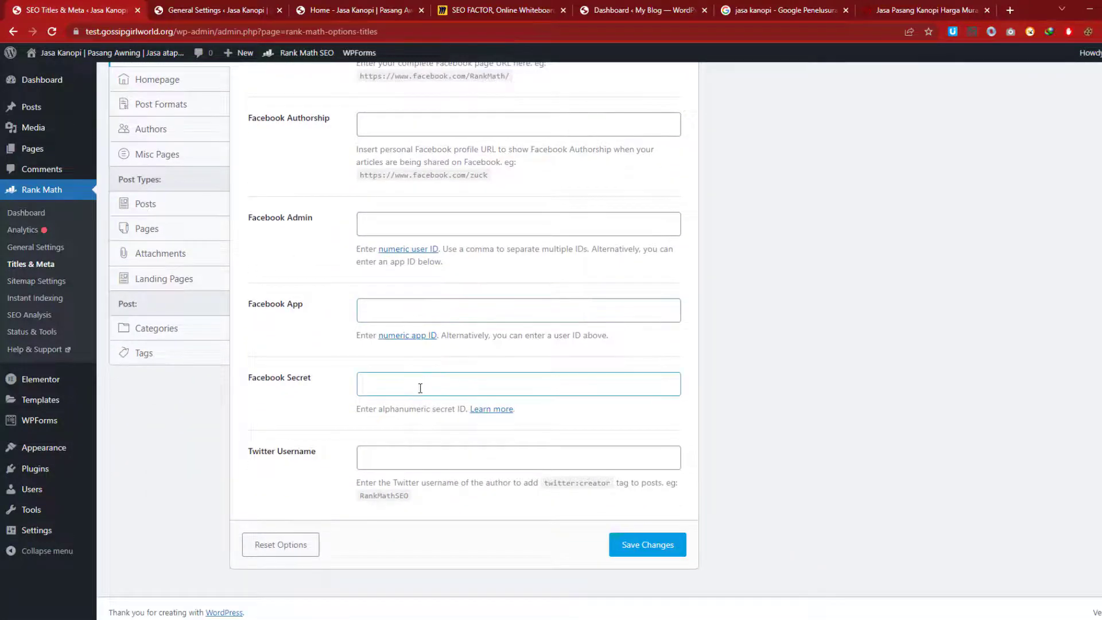
scroll(402, 396, up, 5)
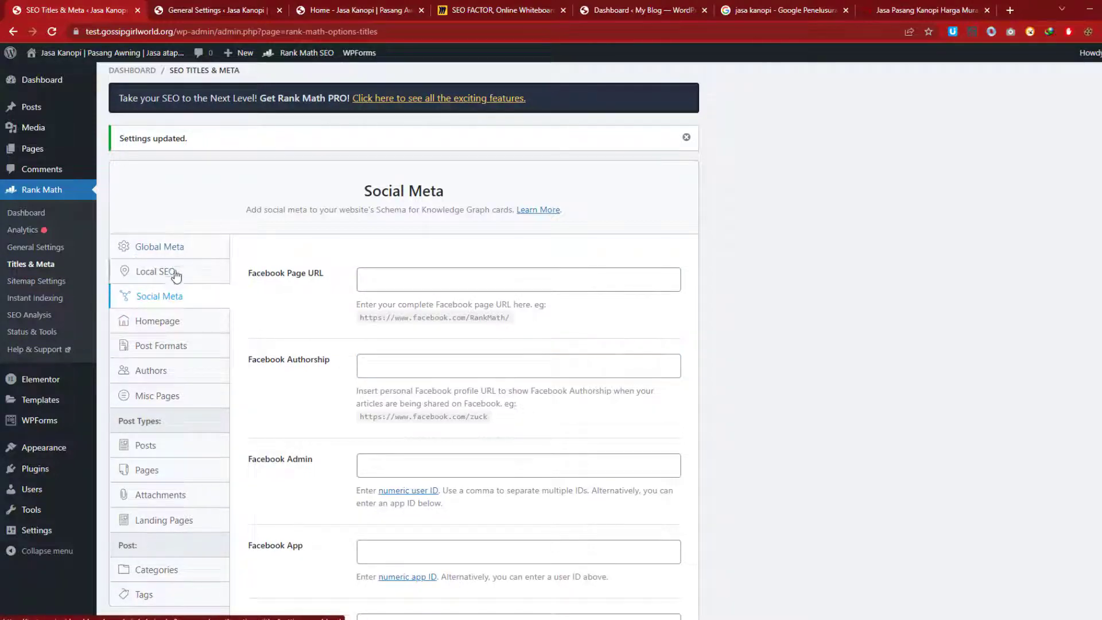
click(157, 324)
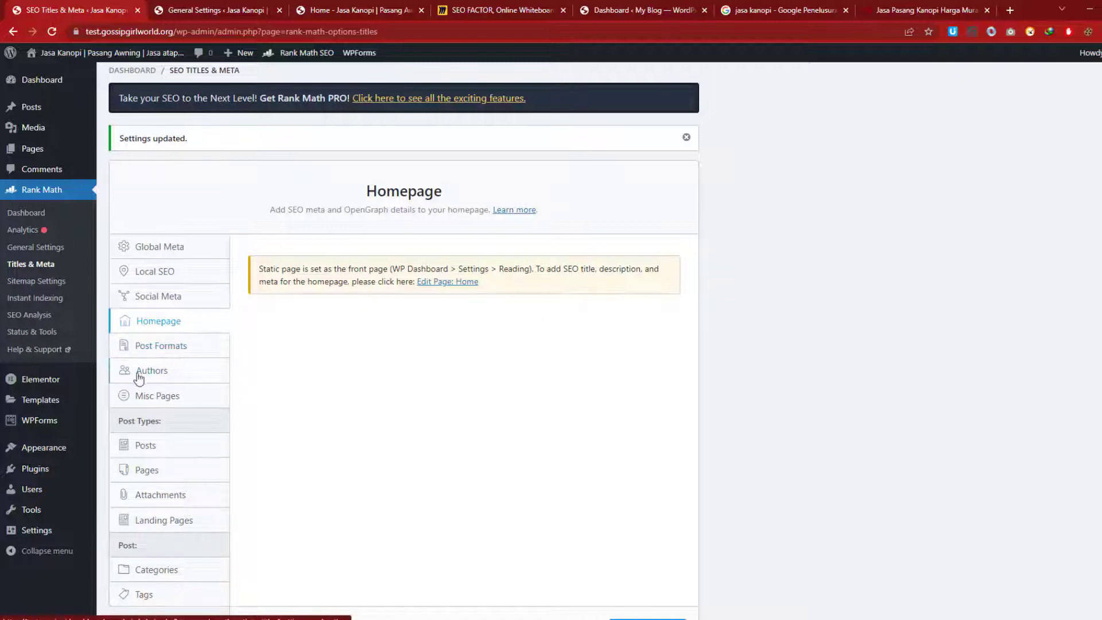
click(159, 347)
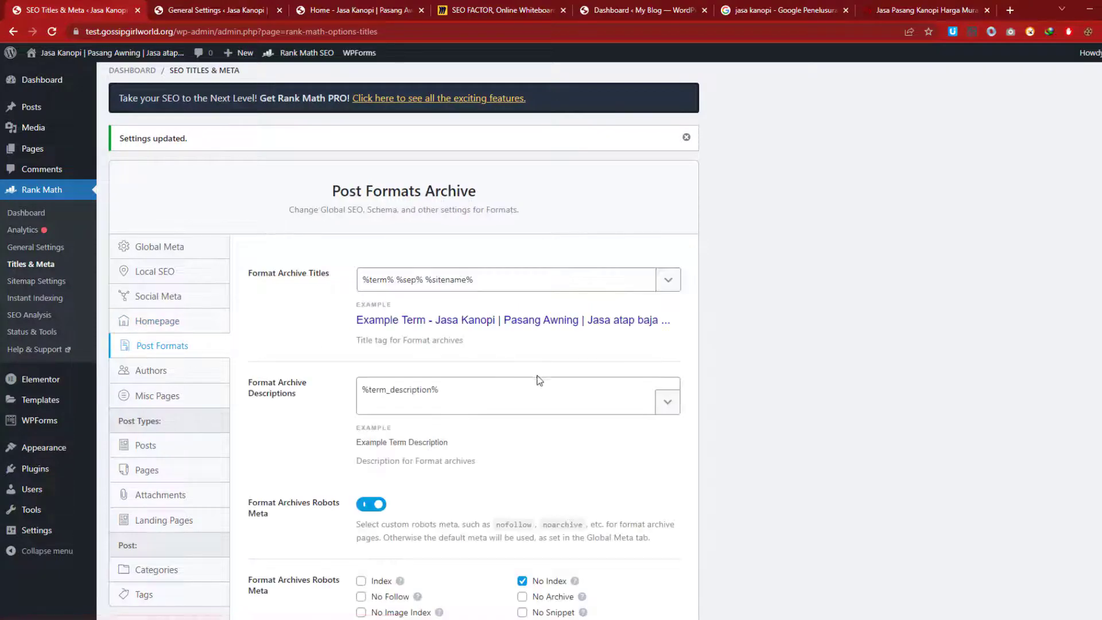
click(521, 390)
scroll(521, 390, down, 4)
scroll(511, 395, up, 4)
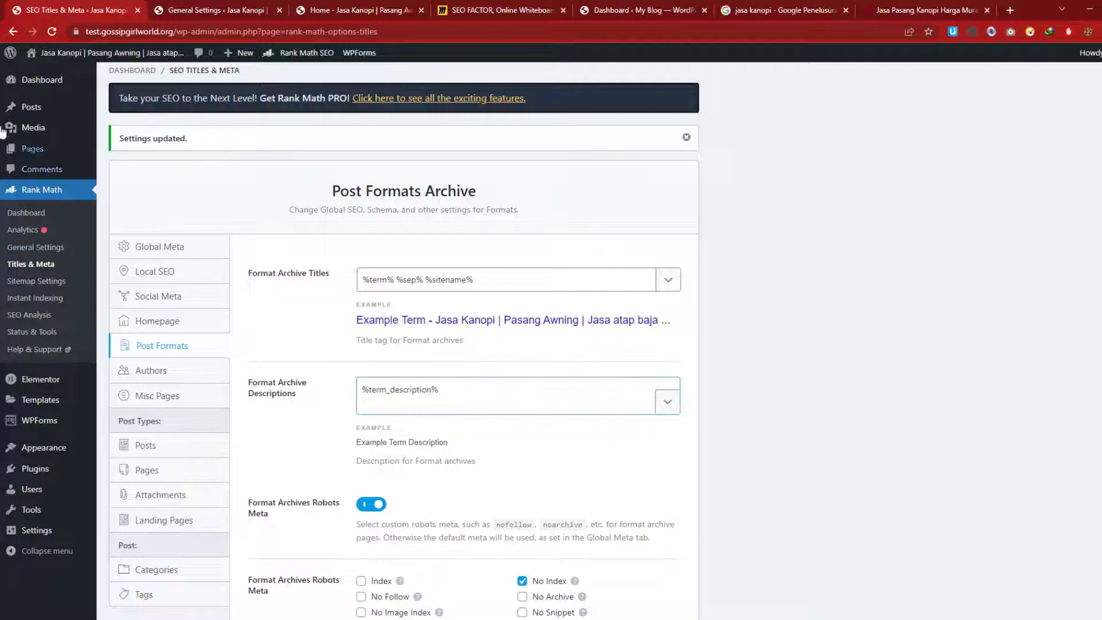
mouse_move(36, 110)
Look through the Authors settings and the Posts settings, from the single post title and description to the custom fields.
click(163, 372)
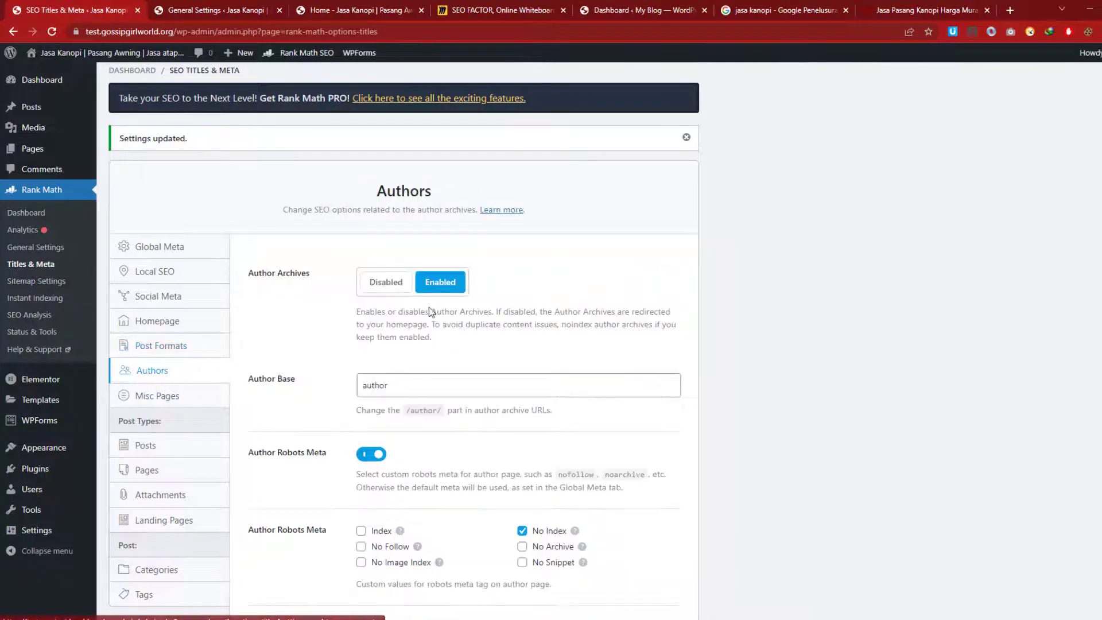
scroll(432, 312, down, 8)
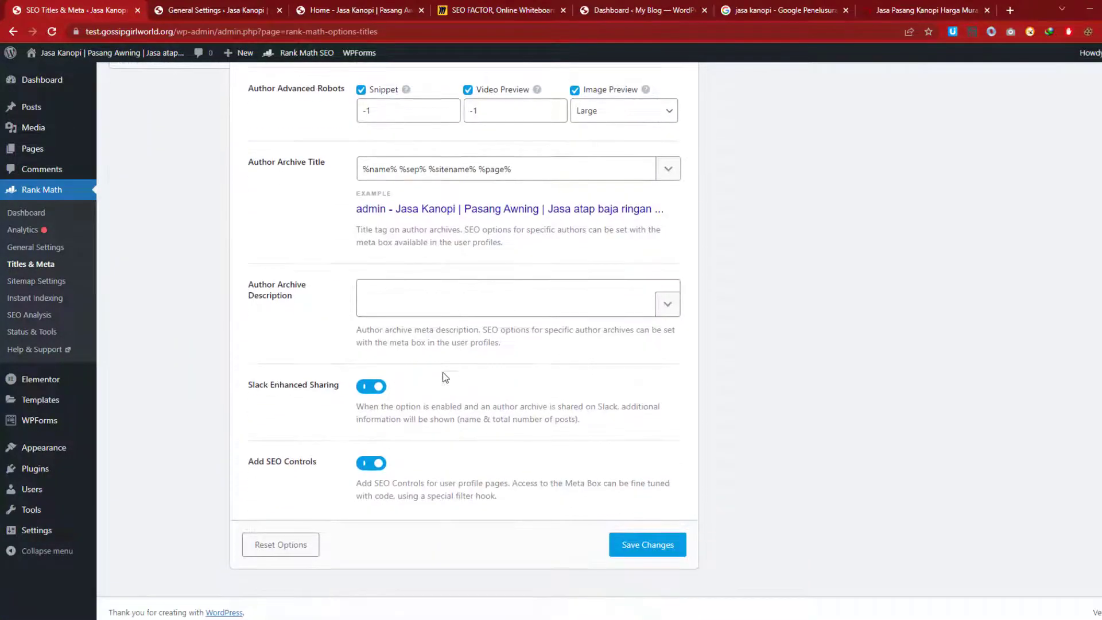
scroll(445, 377, up, 7)
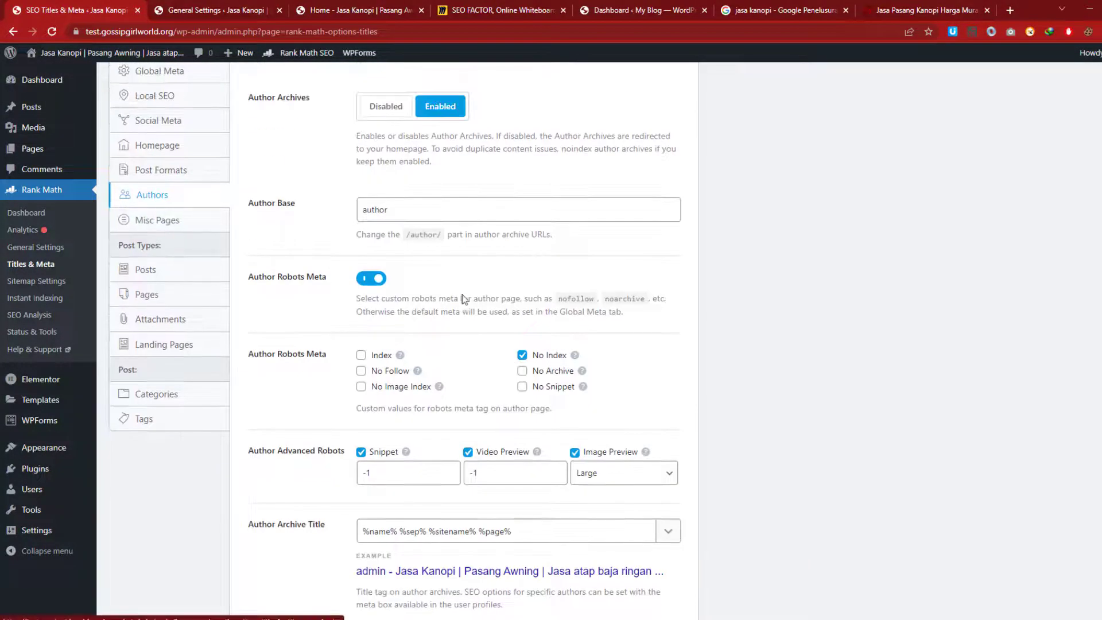
scroll(259, 316, up, 2)
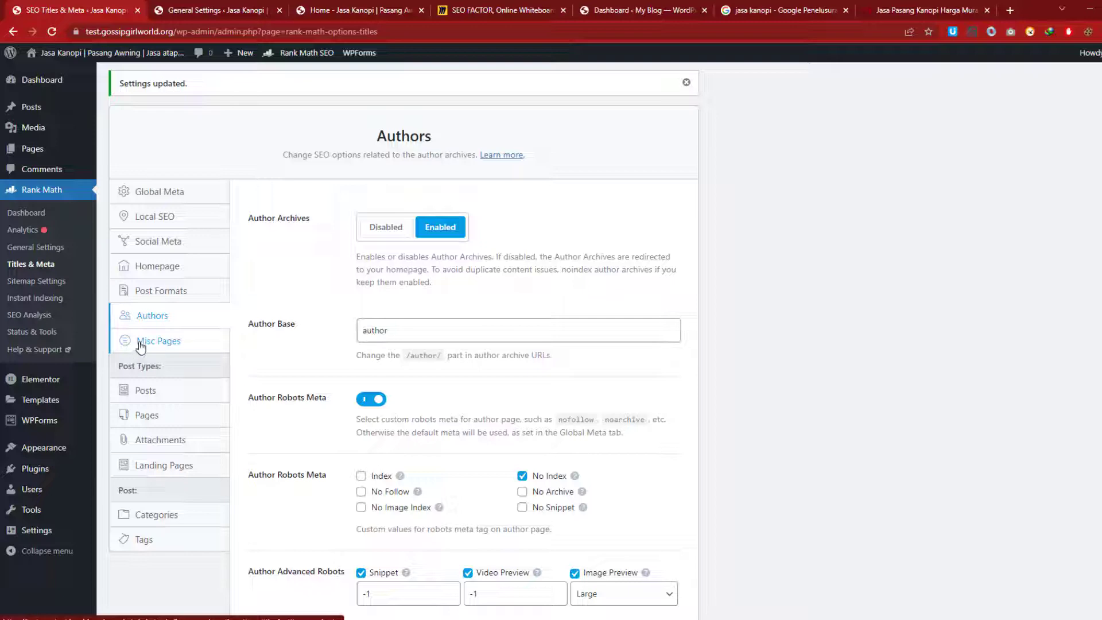
click(141, 396)
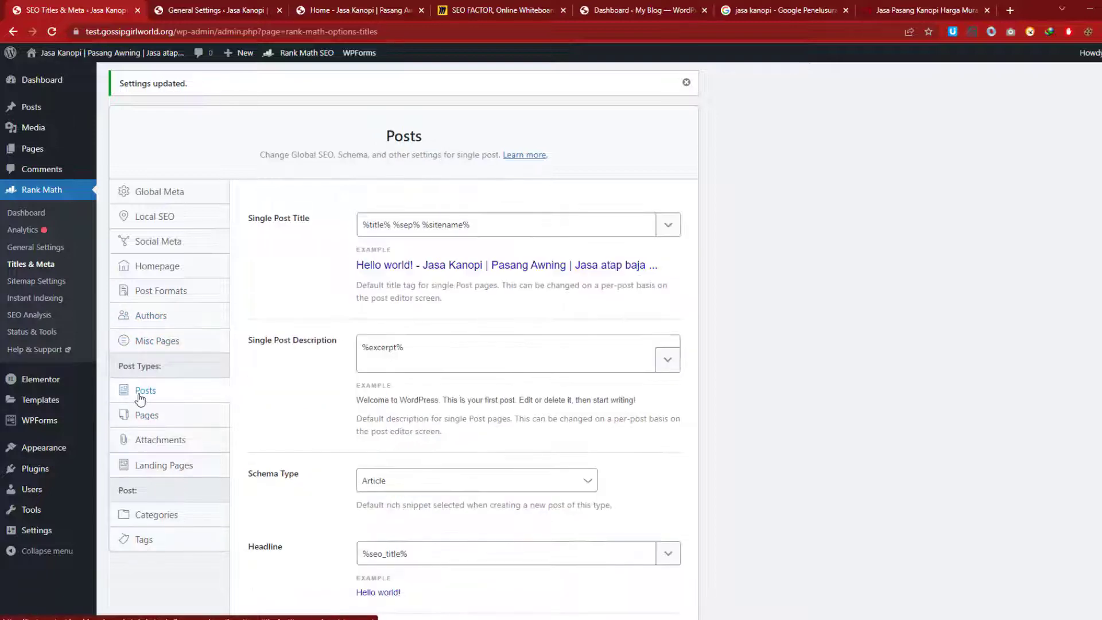
scroll(449, 372, down, 3)
scroll(450, 373, down, 10)
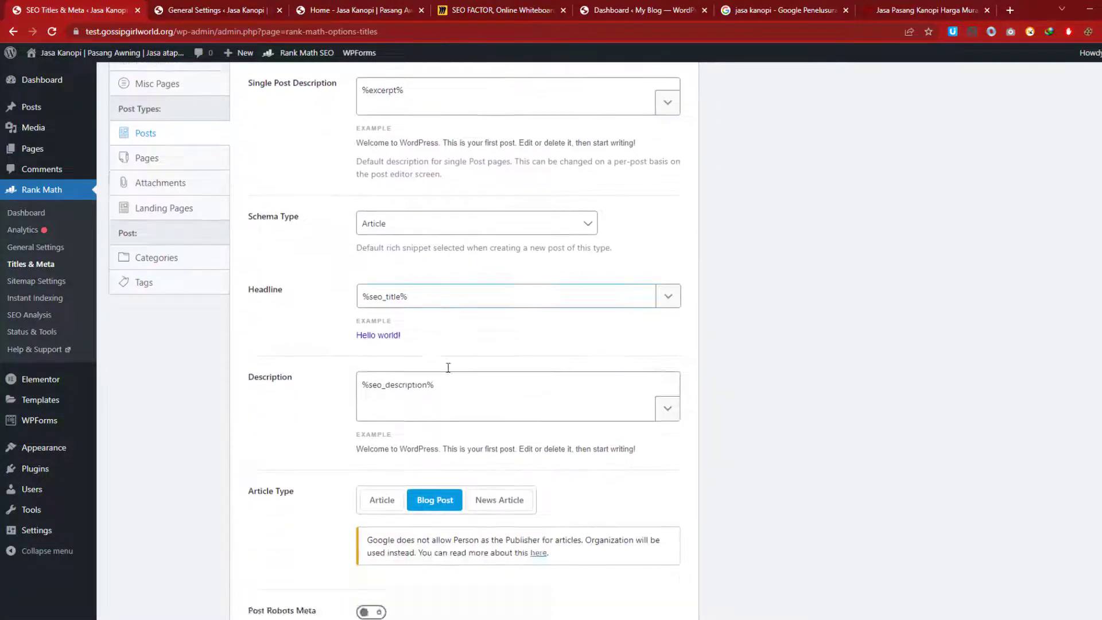
scroll(405, 369, down, 2)
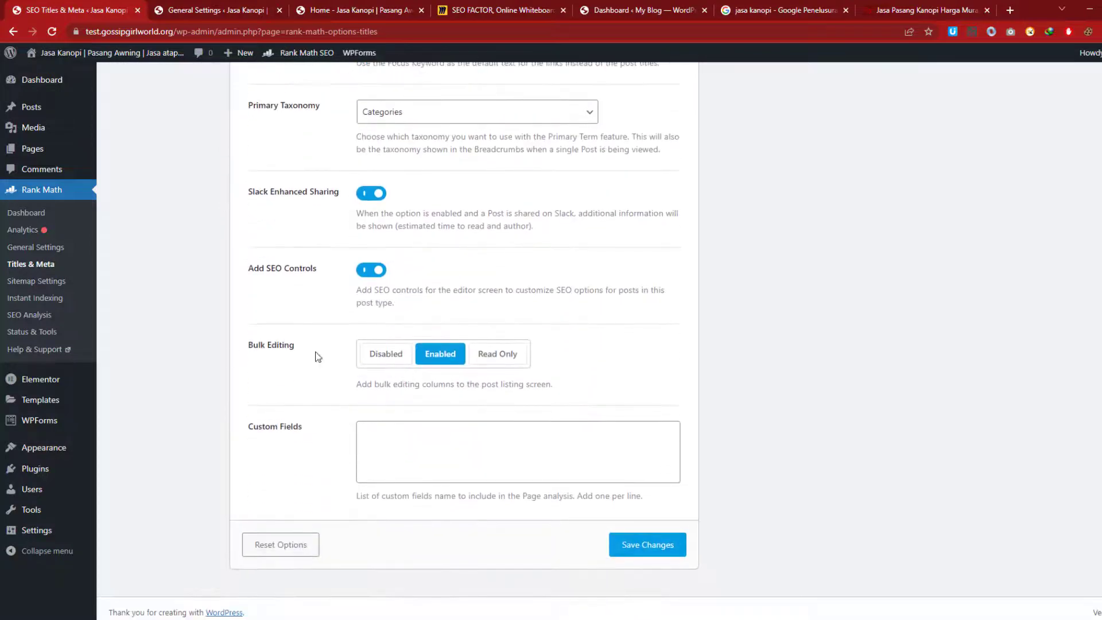
scroll(241, 380, up, 15)
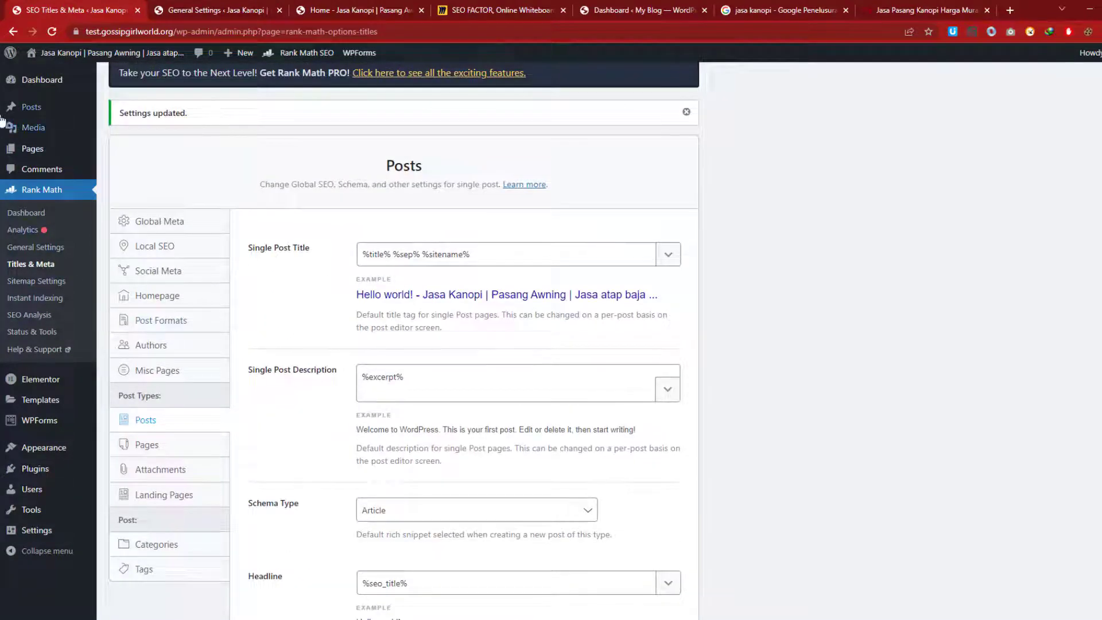
mouse_move(30, 113)
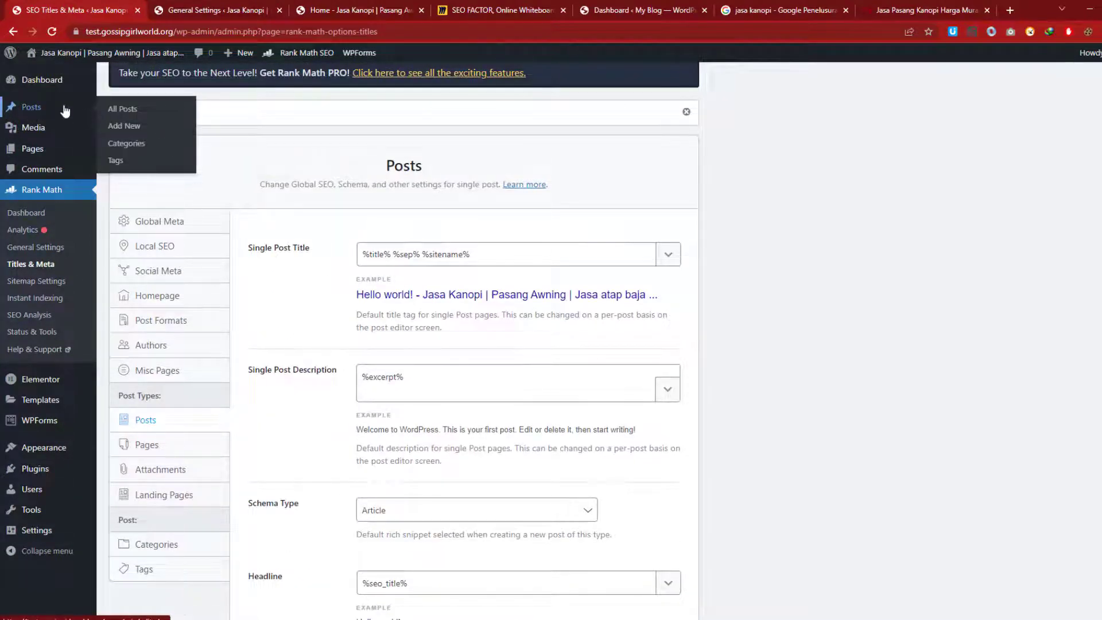
scroll(605, 325, down, 1)
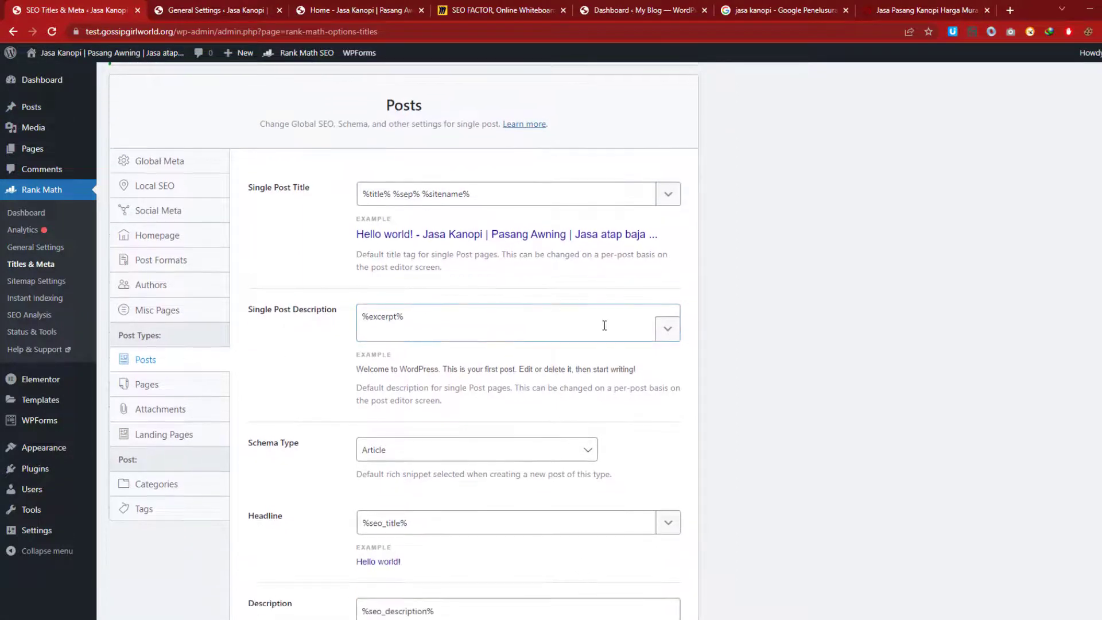
Examine the Pages, Attachments and Landing Pages settings, including their default titles, descriptions and schema types.
click(167, 393)
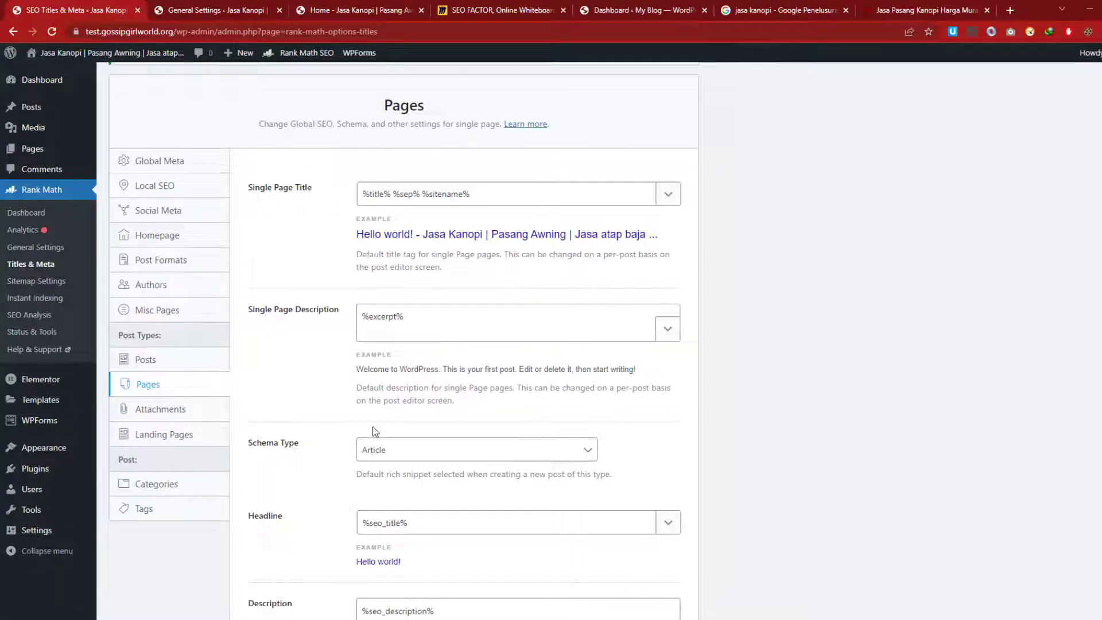
scroll(374, 430, down, 7)
scroll(332, 460, up, 8)
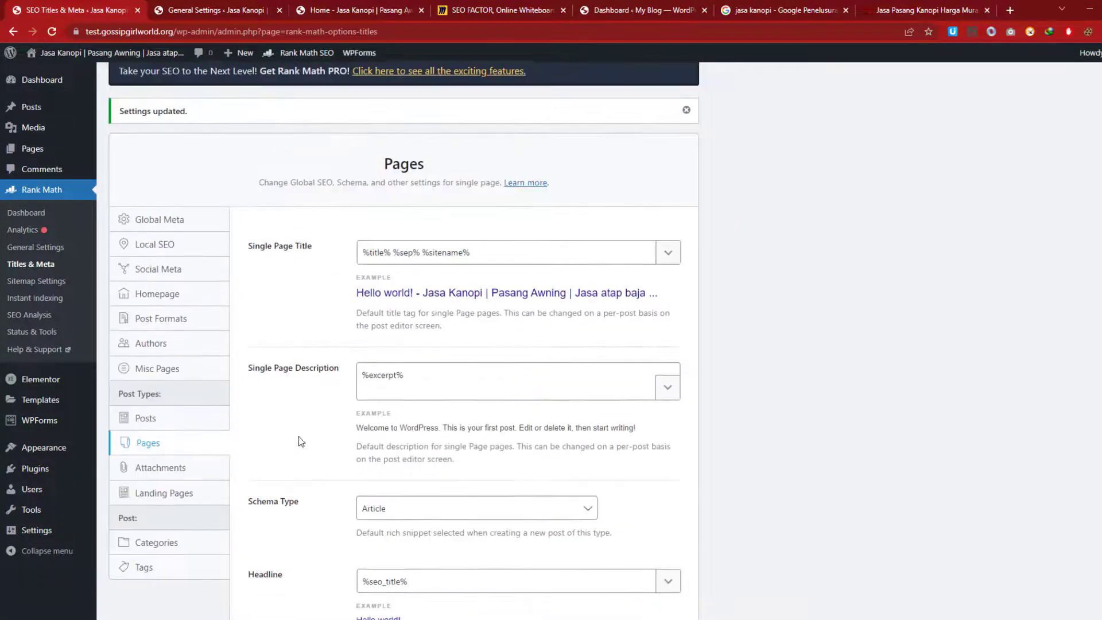
click(366, 265)
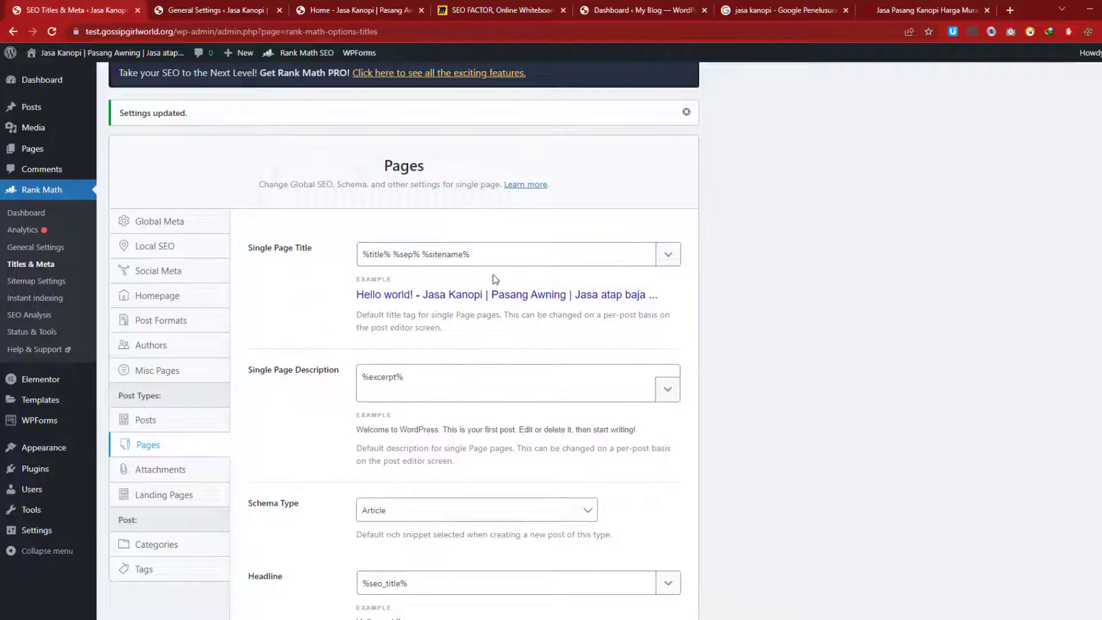
scroll(297, 292, down, 4)
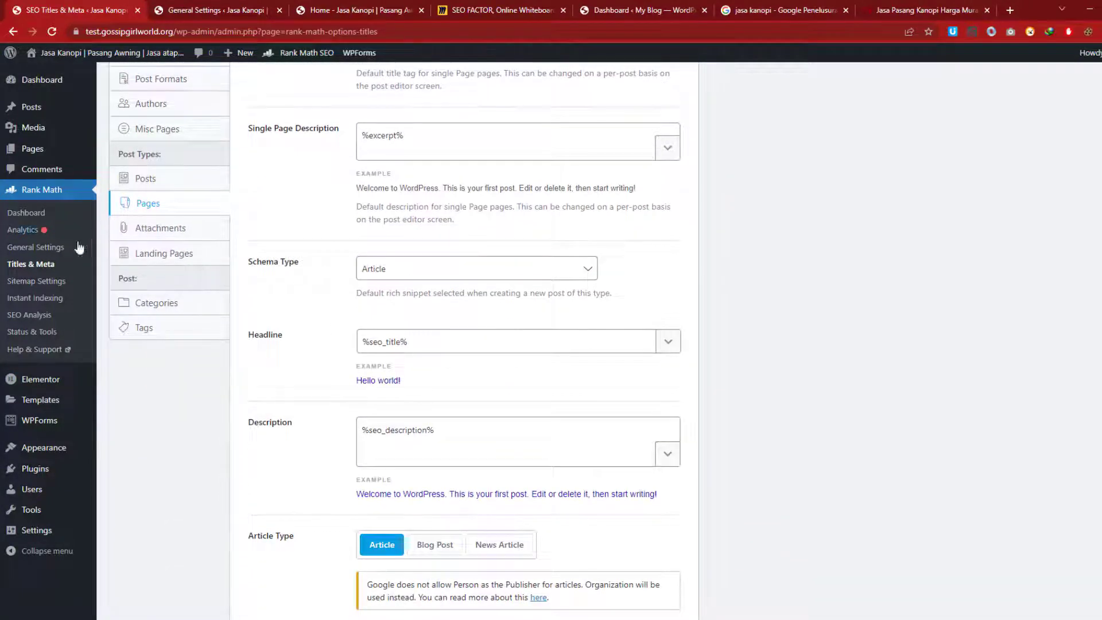
click(171, 229)
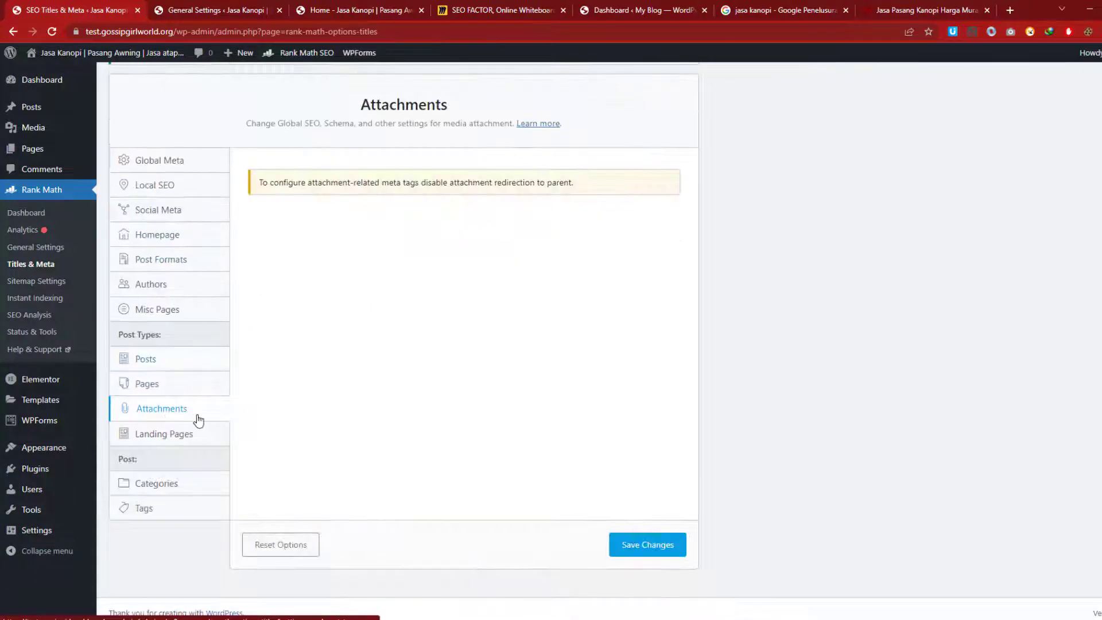
click(172, 439)
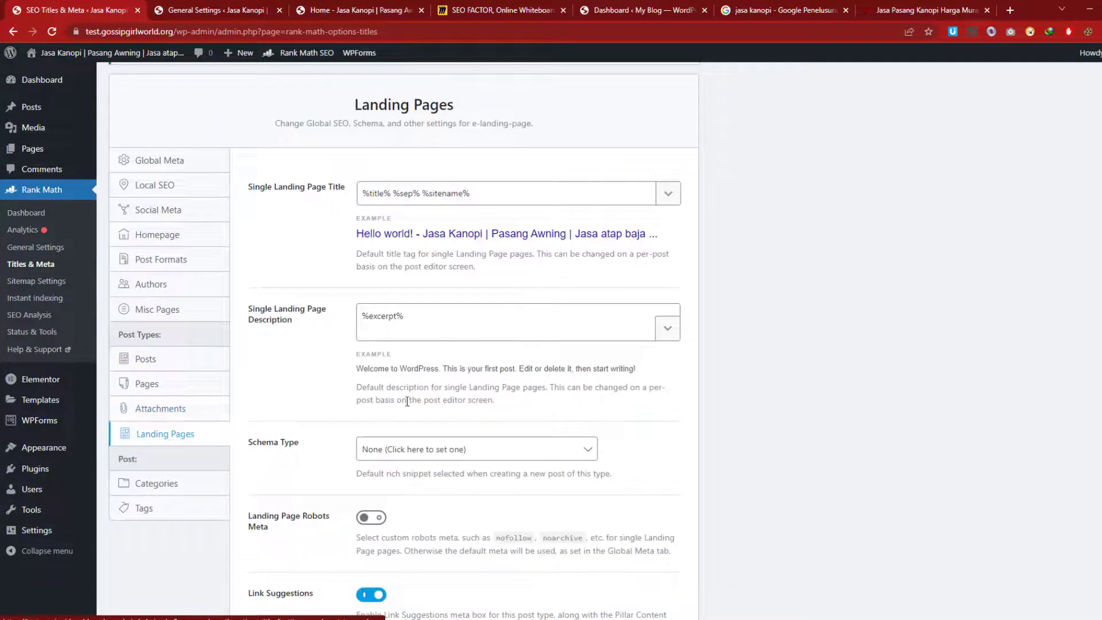
scroll(177, 422, down, 2)
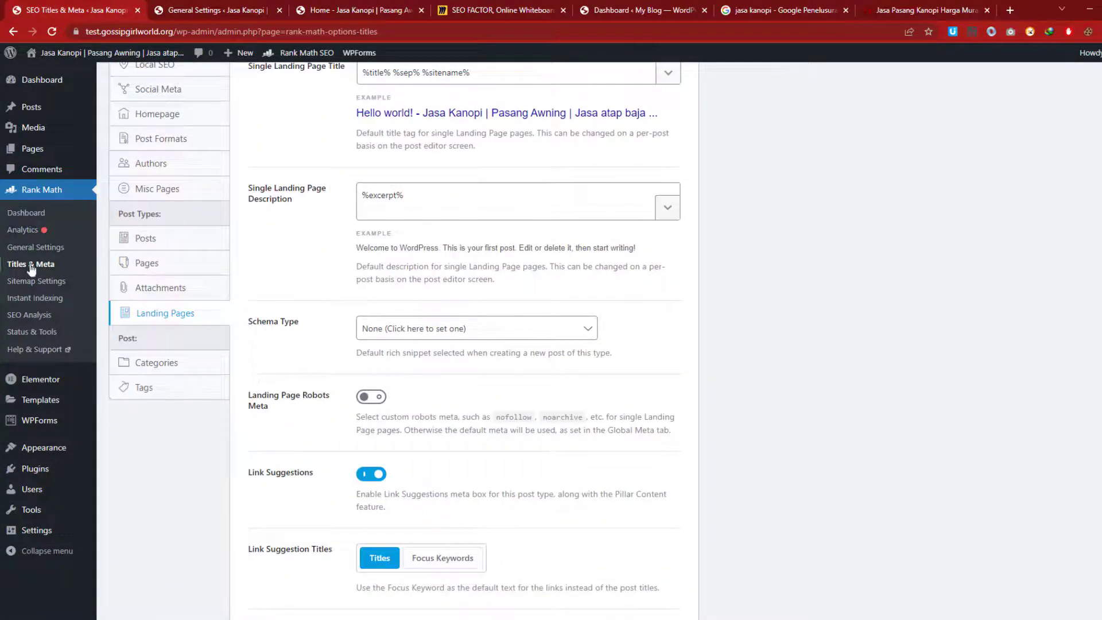
Examine the remaining Landing Pages settings and the Categories, Tags and Homepage sections of Titles & Meta.
scroll(170, 349, down, 2)
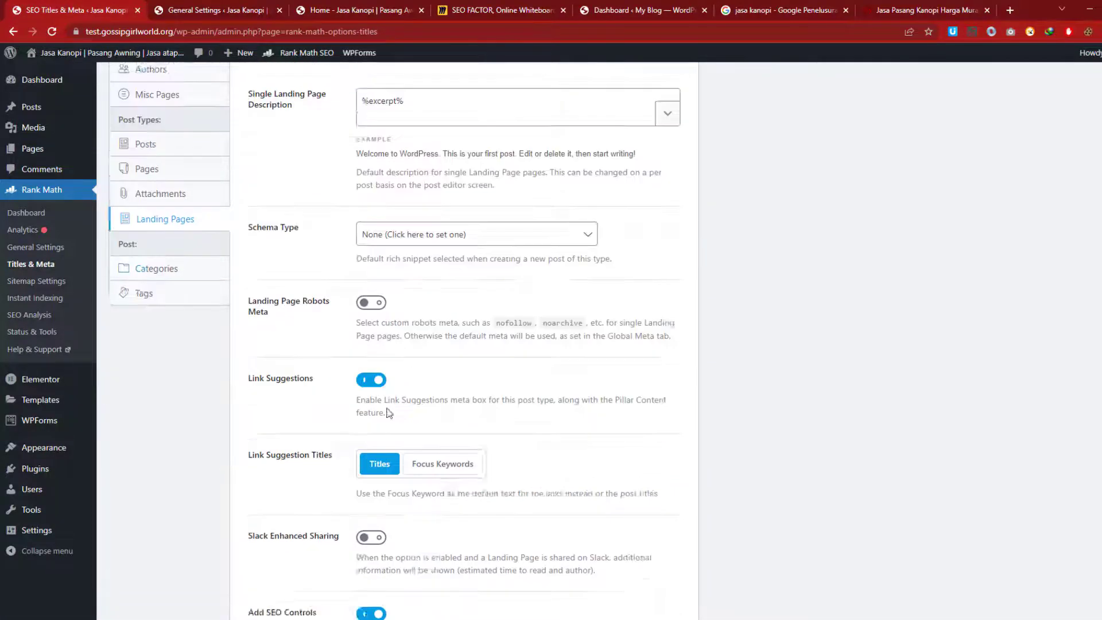
scroll(396, 413, down, 6)
scroll(148, 352, up, 7)
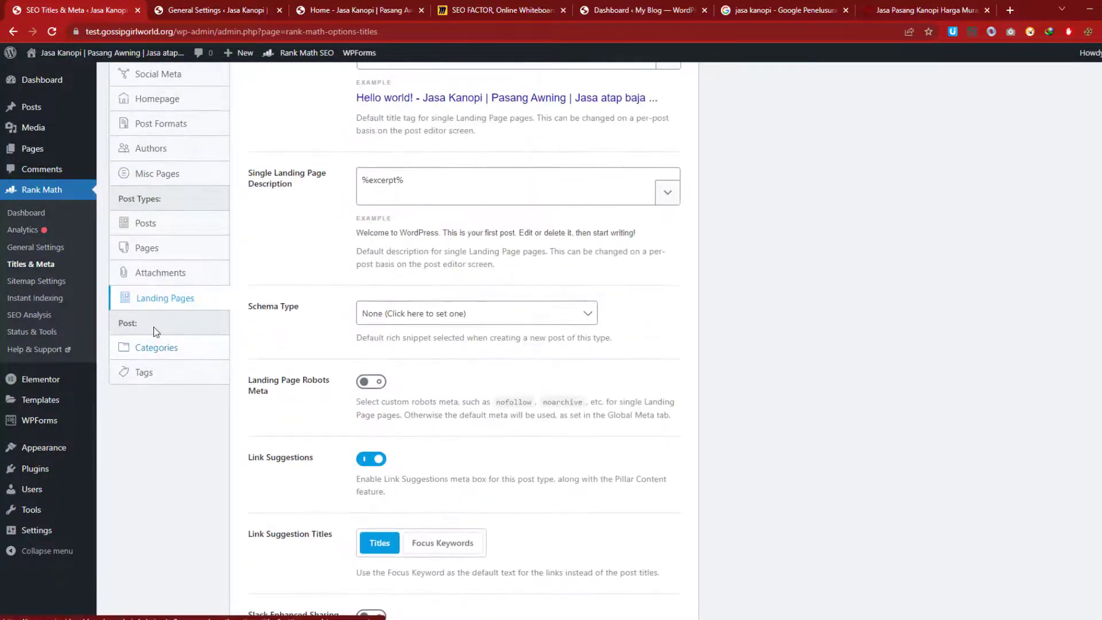
click(156, 348)
scroll(1, 155, up, 5)
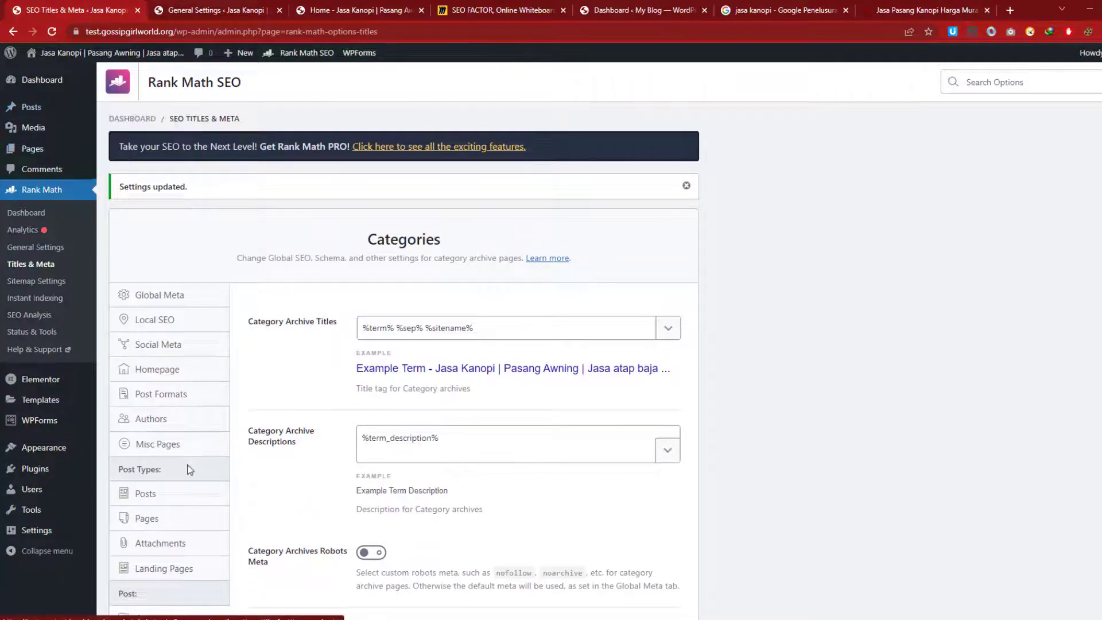
scroll(188, 488, down, 3)
click(144, 465)
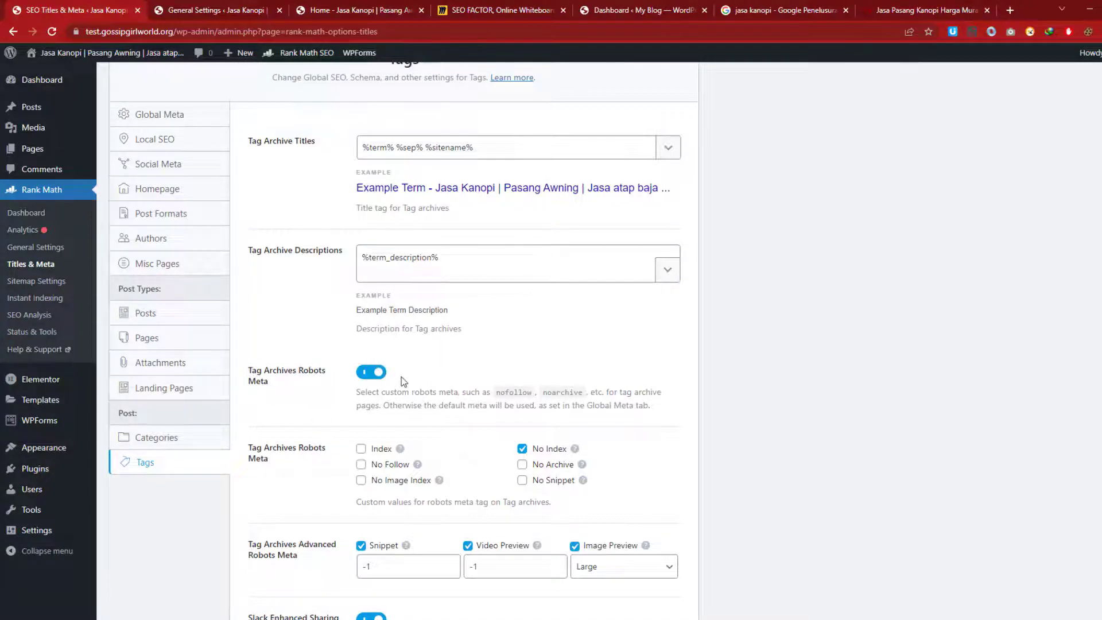
scroll(228, 372, down, 3)
scroll(228, 373, up, 3)
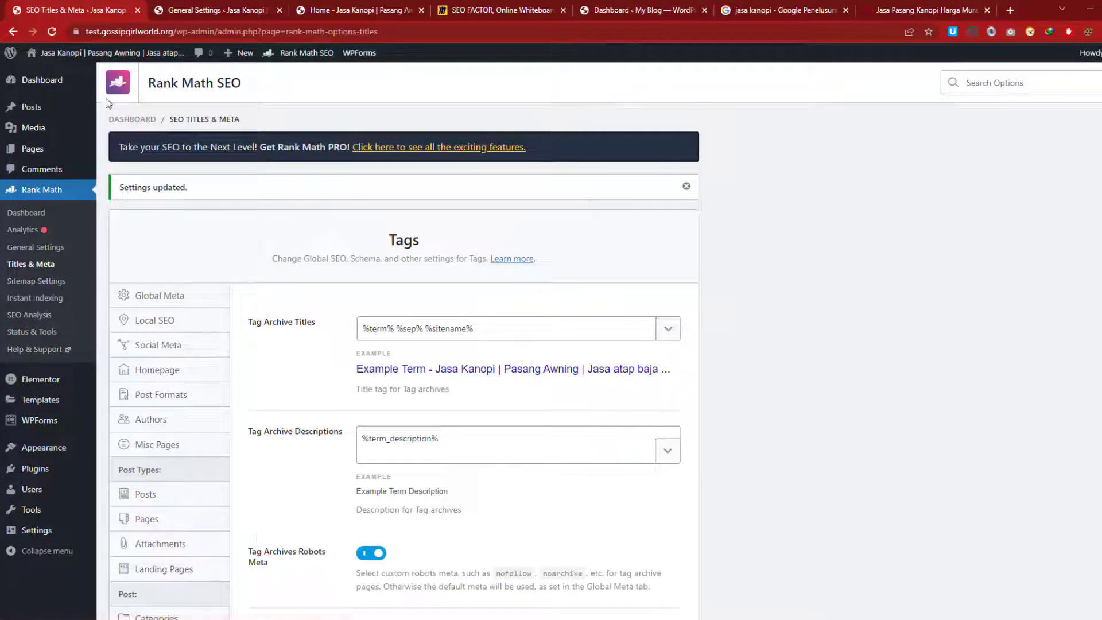
click(156, 373)
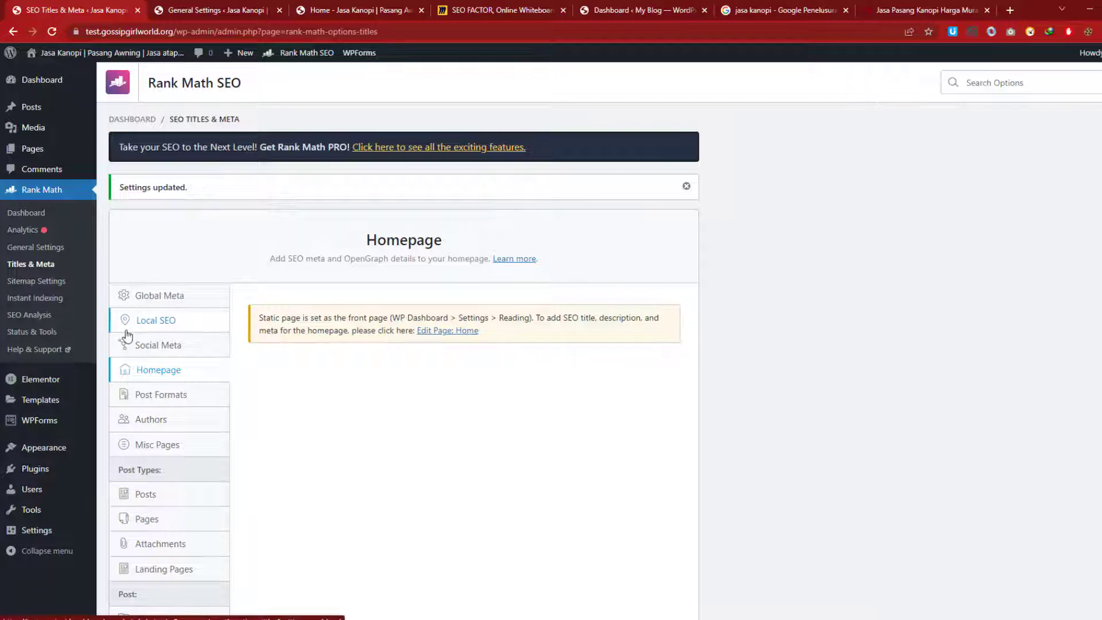
Open the site's Home page in the WordPress page editor, keeping only one editor tab for it.
click(185, 10)
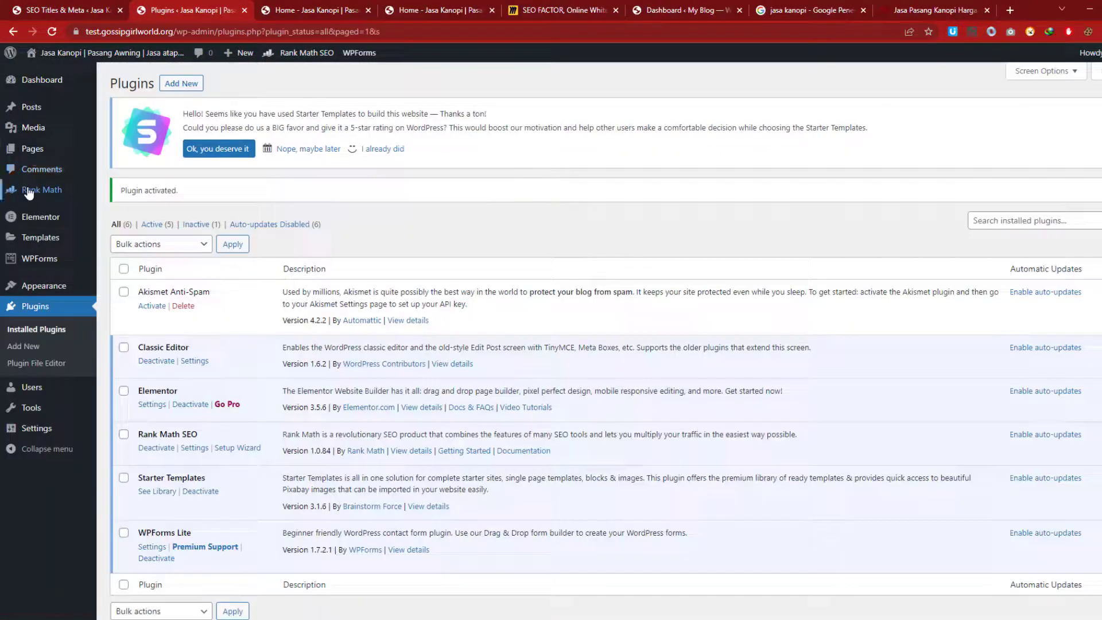
mouse_move(33, 158)
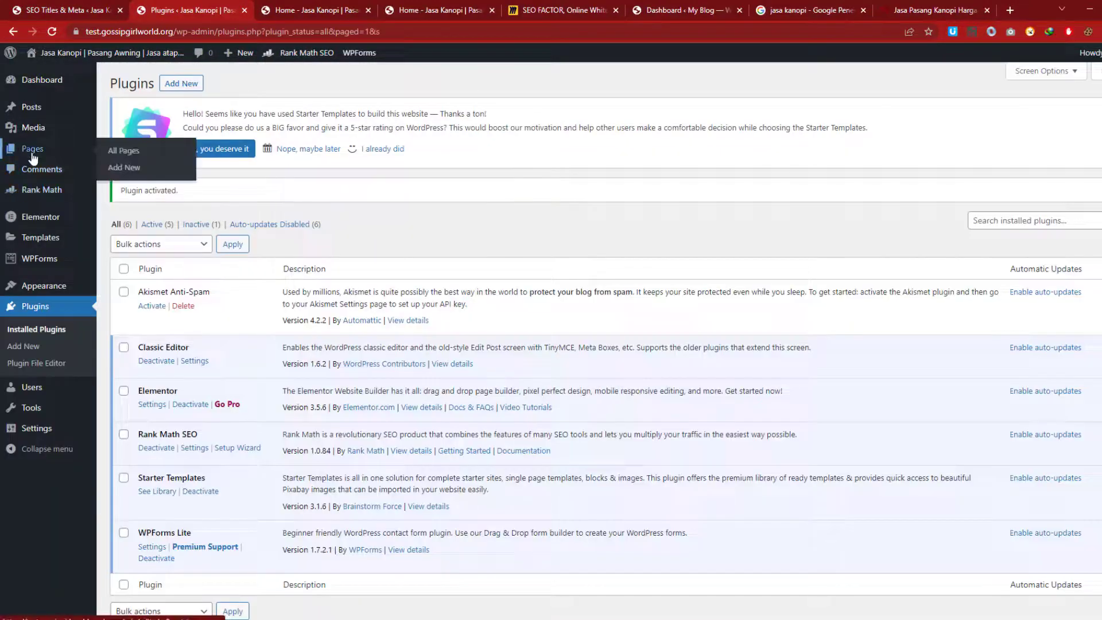
click(136, 152)
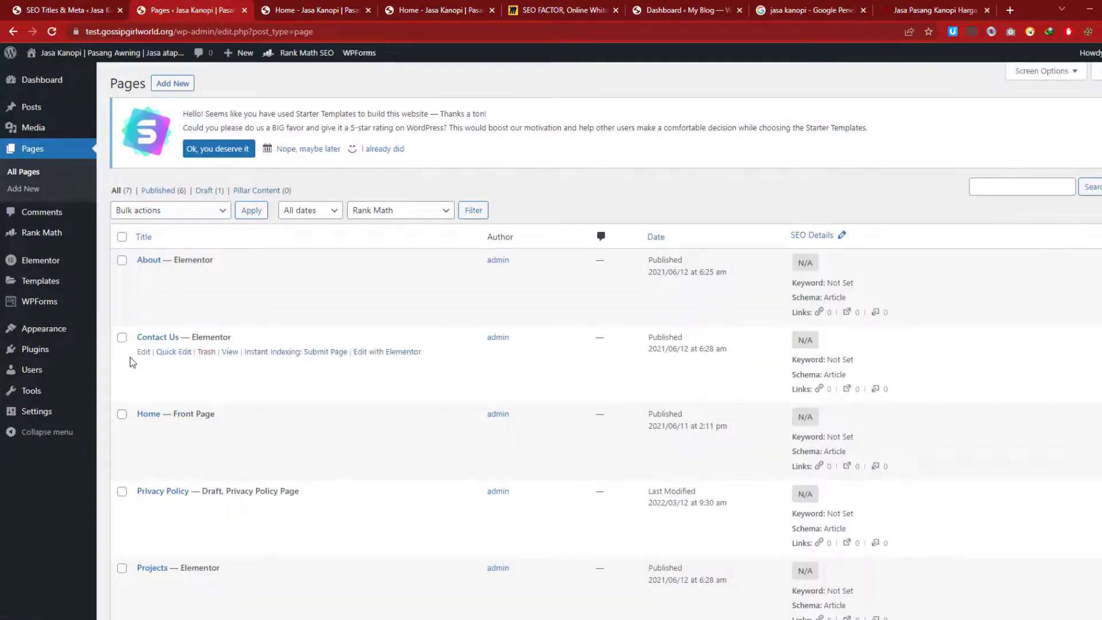
click(143, 430)
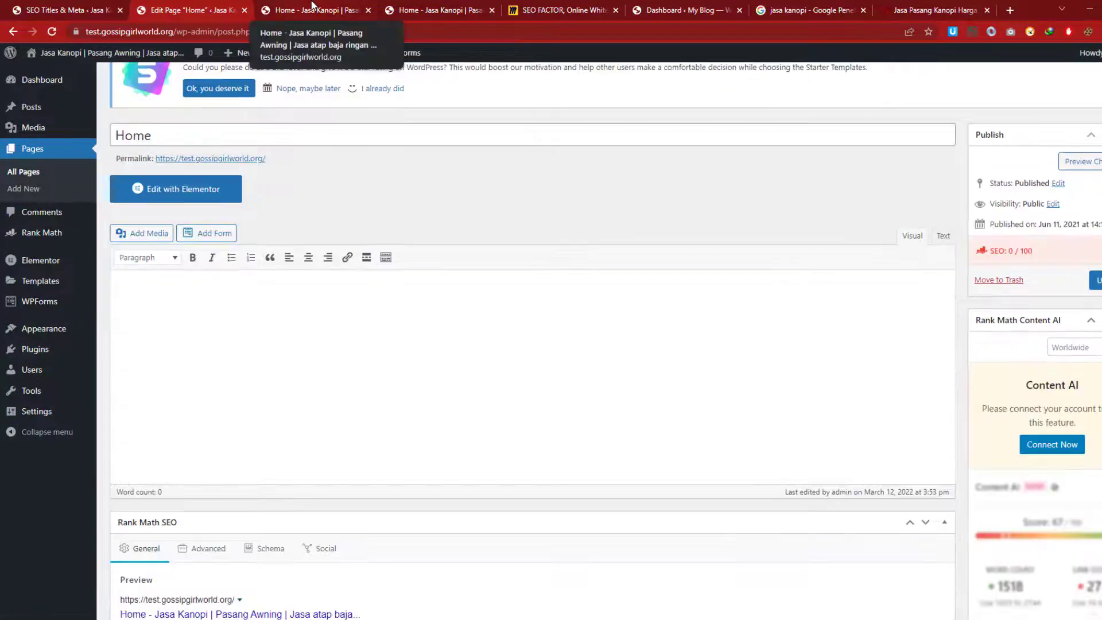
click(313, 7)
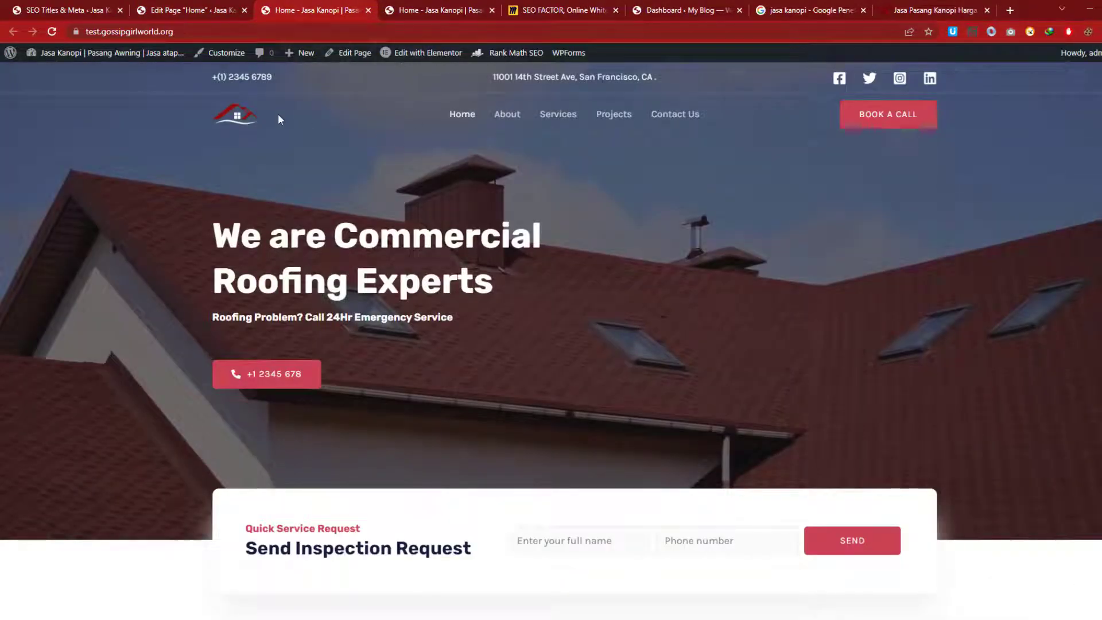
click(346, 52)
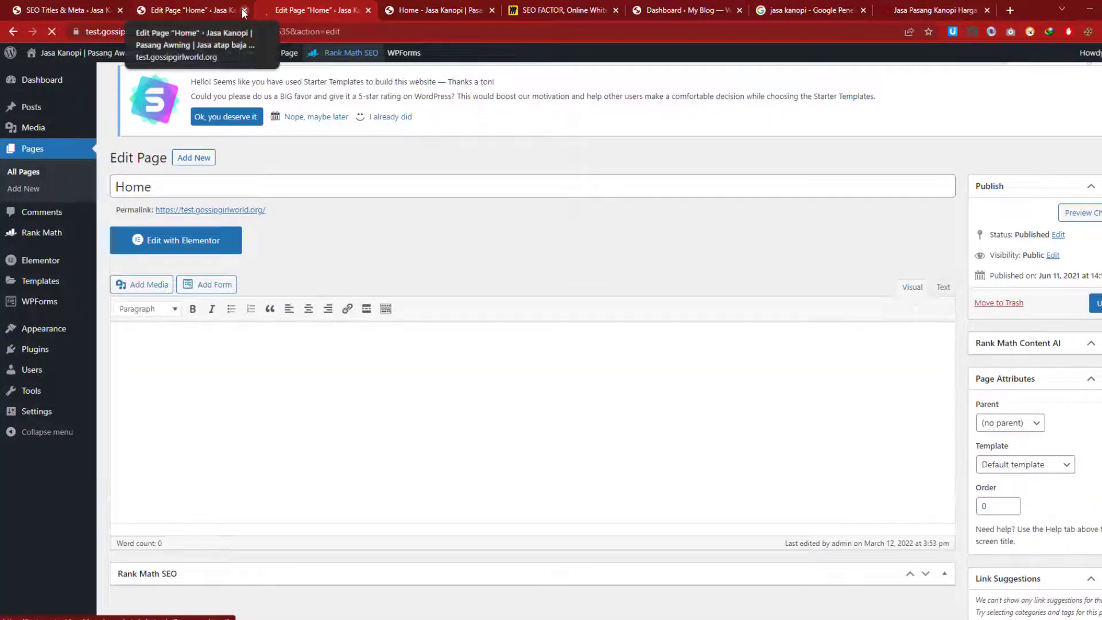
click(244, 11)
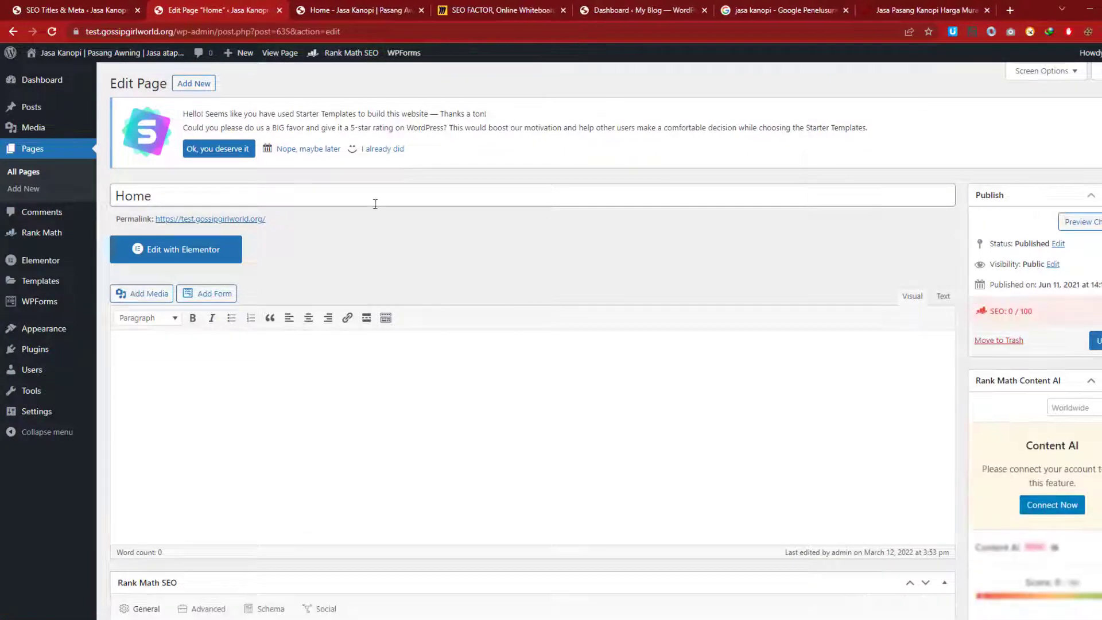
Set the Home page's snippet title to "Jasa Kanopi | Pasang Awning | Jasa atap baja ringan murah".
scroll(466, 341, down, 4)
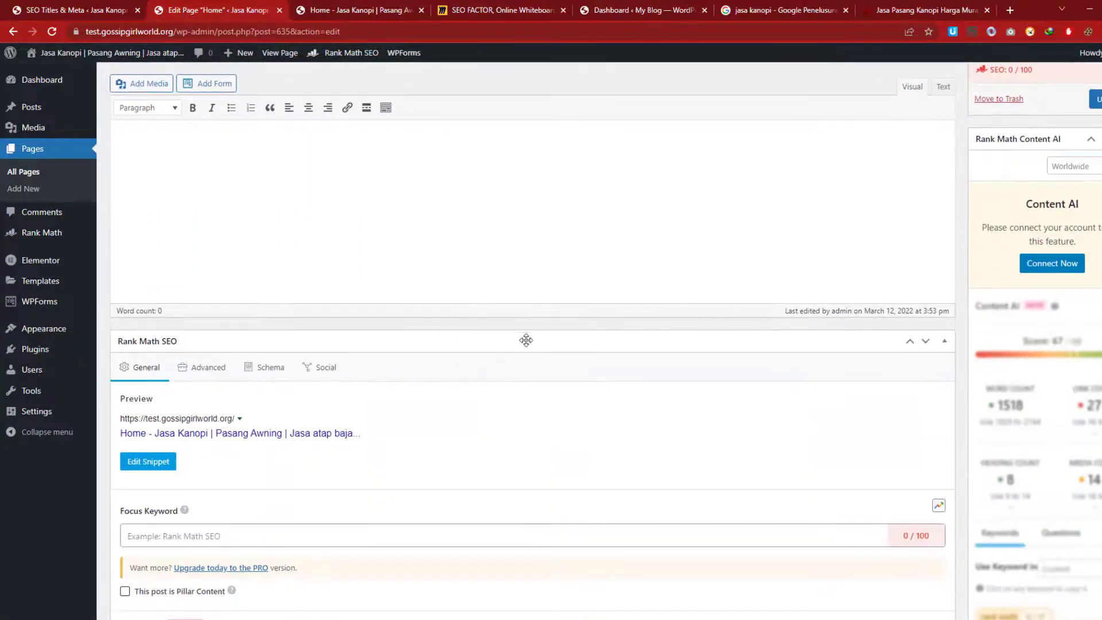
scroll(206, 481, down, 3)
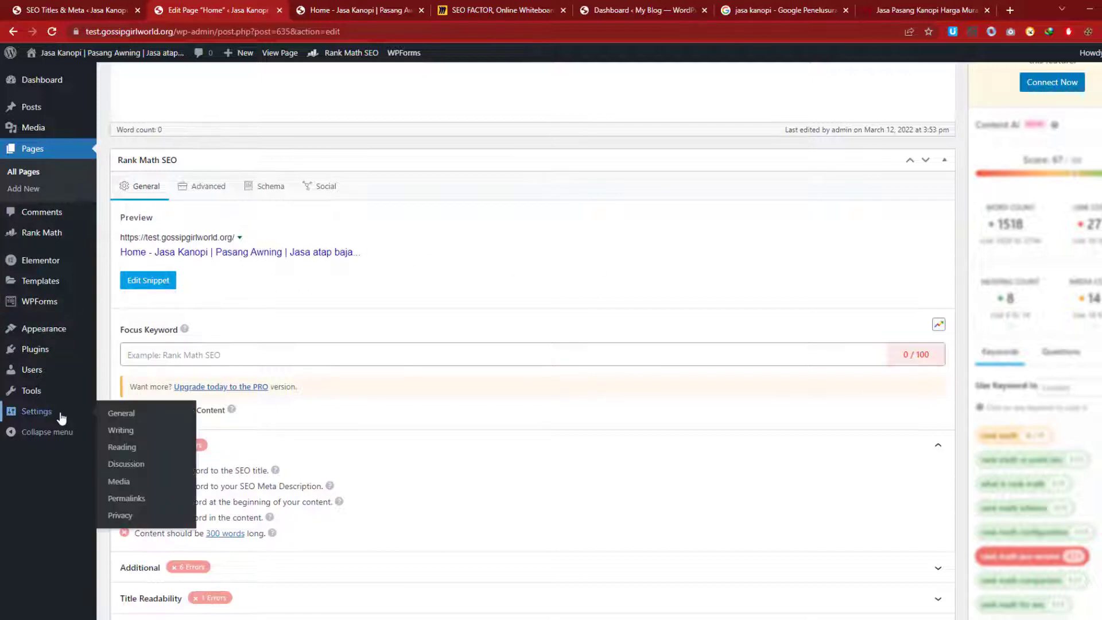
click(148, 287)
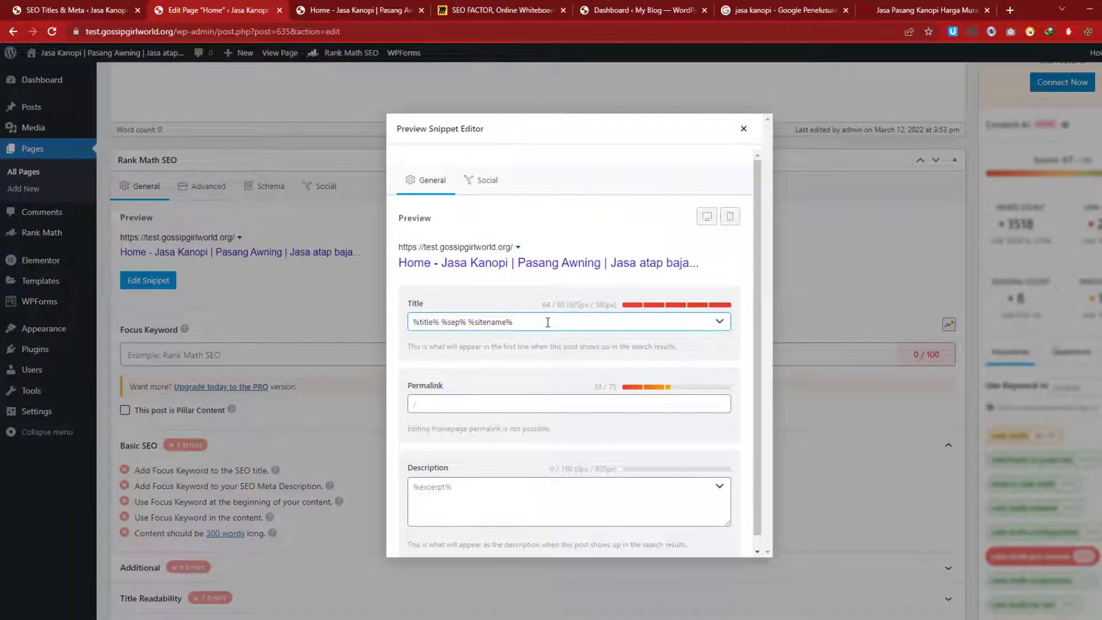
triple_click(546, 322)
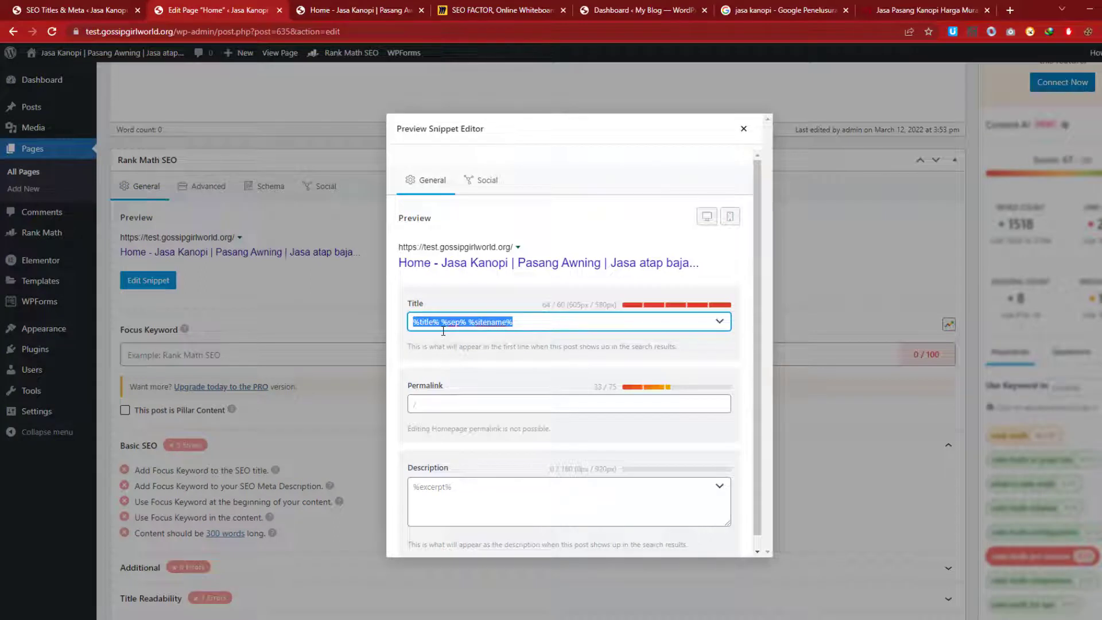
text(Jasa Kanopi | Pasang Awning | Jasa atap baja ringan murah)
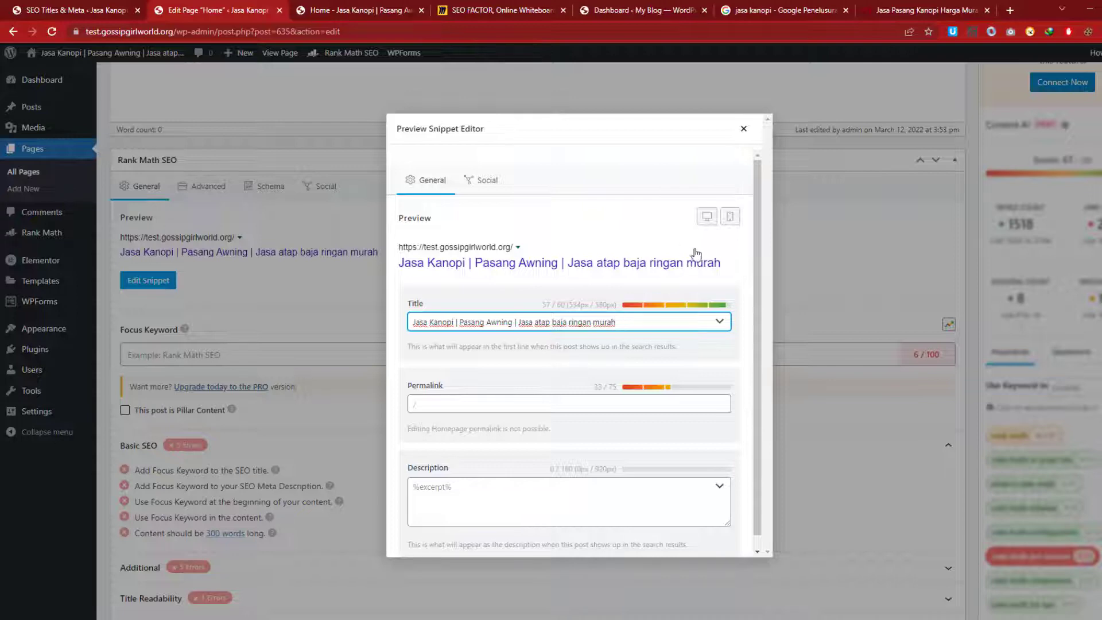
Preview the Home page snippet as a mobile and then a desktop search result.
click(730, 217)
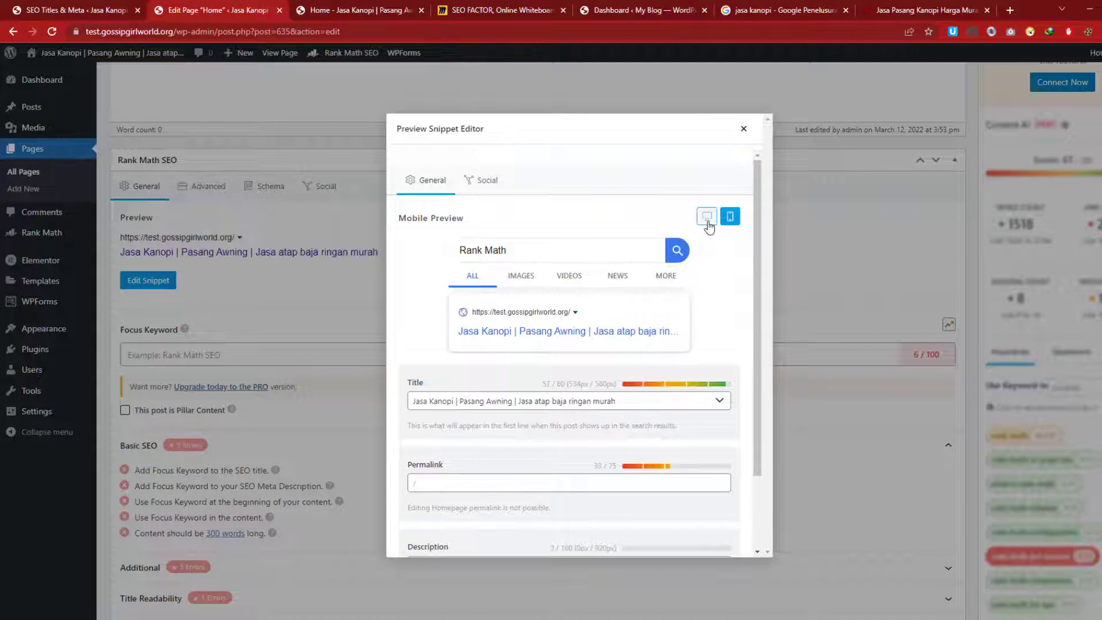
click(707, 222)
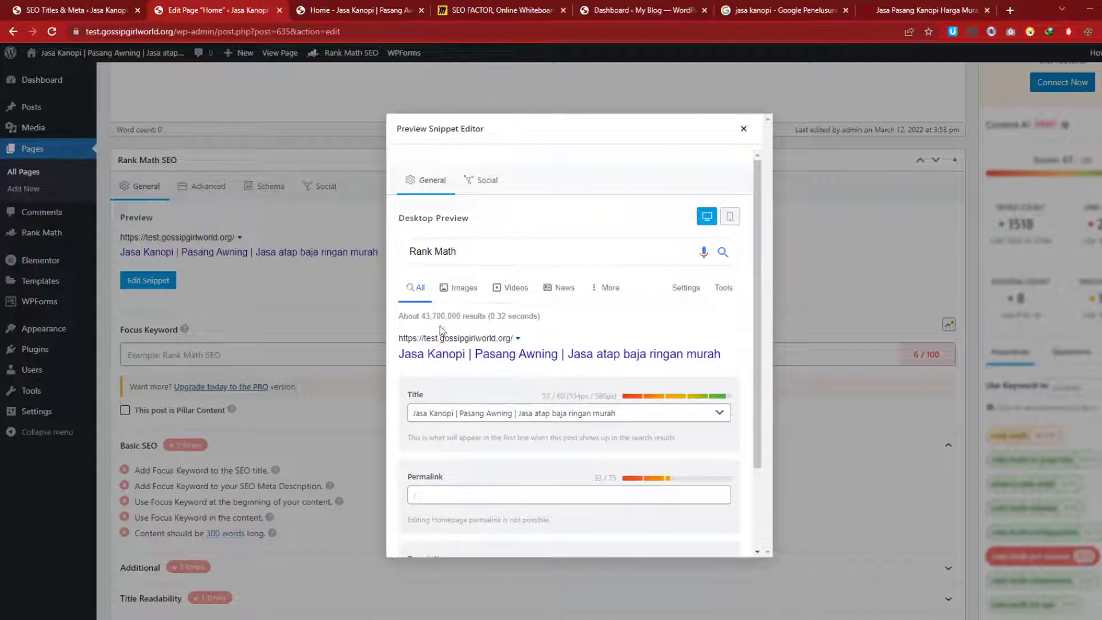
scroll(586, 394, down, 2)
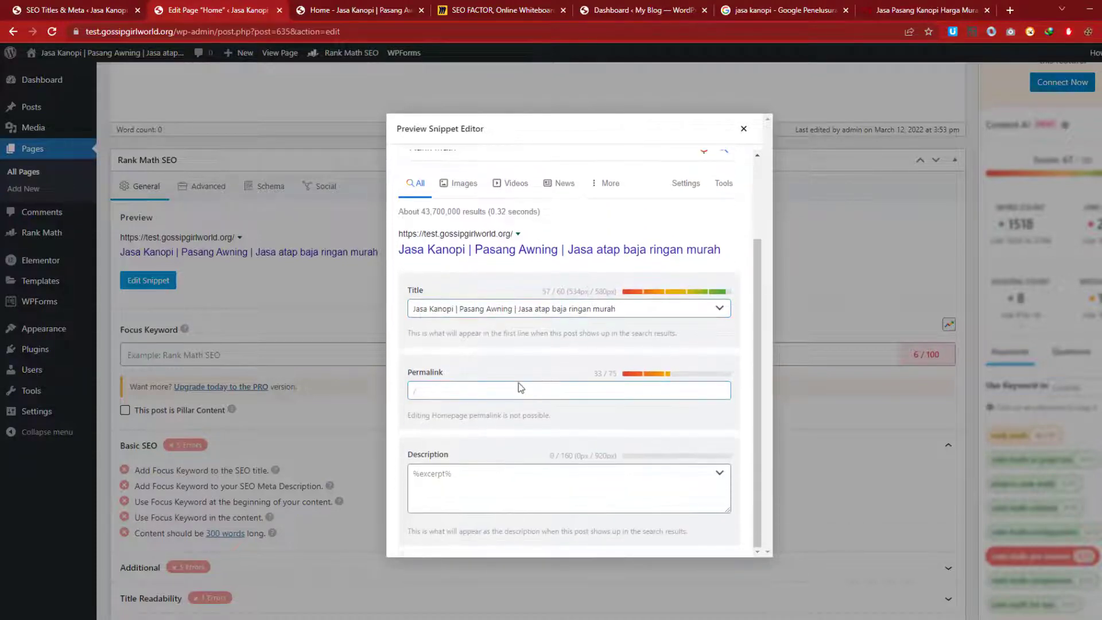
Check the content and meta items on the SEO FACTOR board in Miro, and return to the snippet's description.
click(490, 473)
click(371, 8)
click(443, 10)
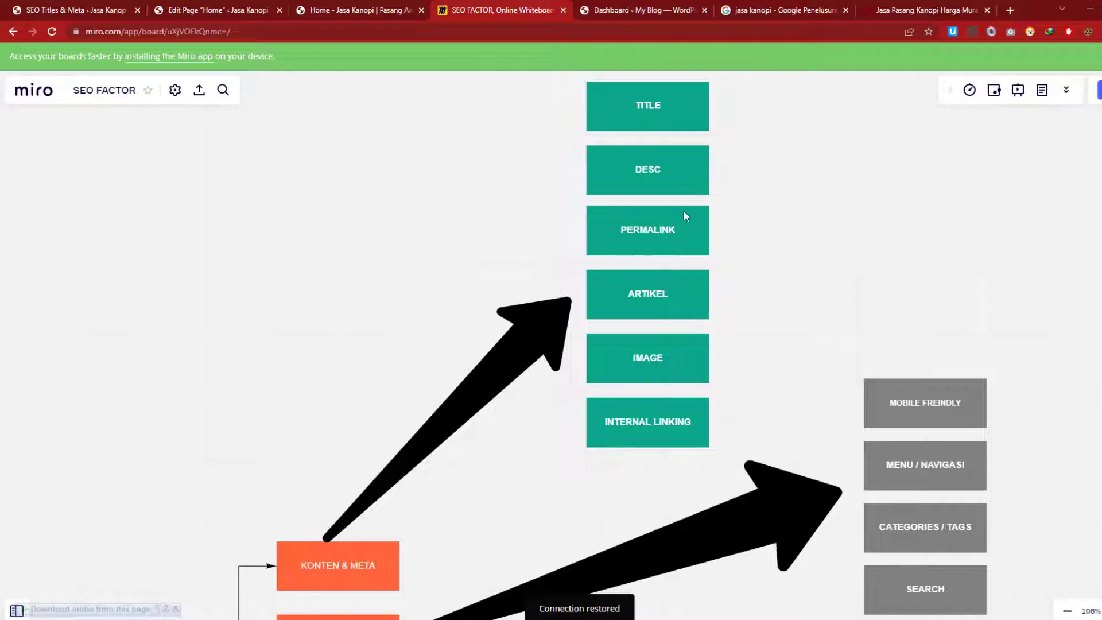
click(228, 7)
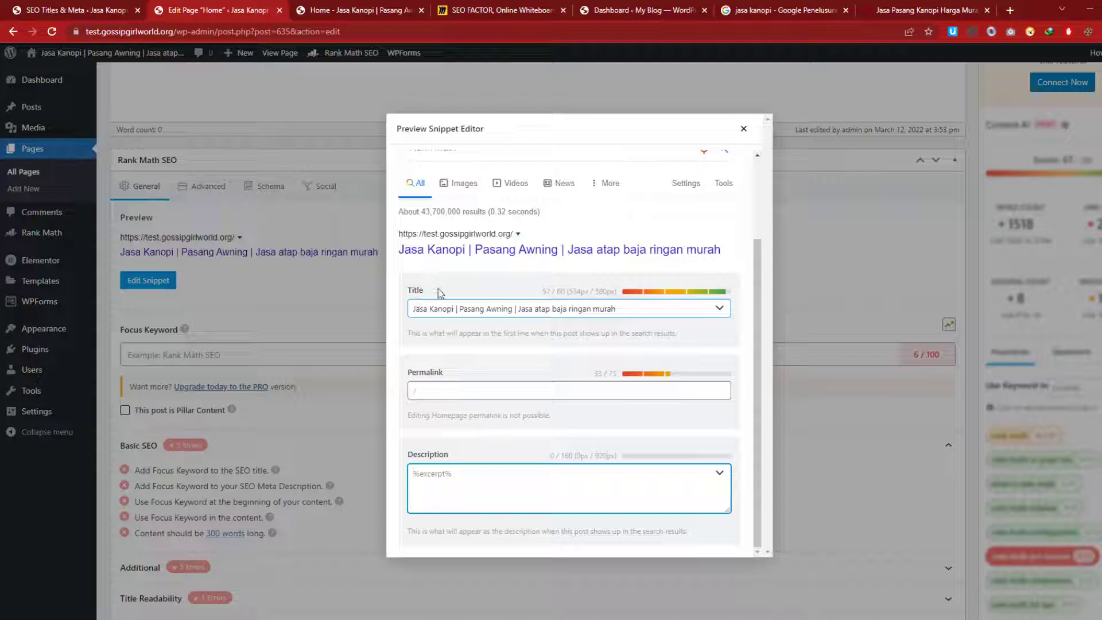
text(Men)
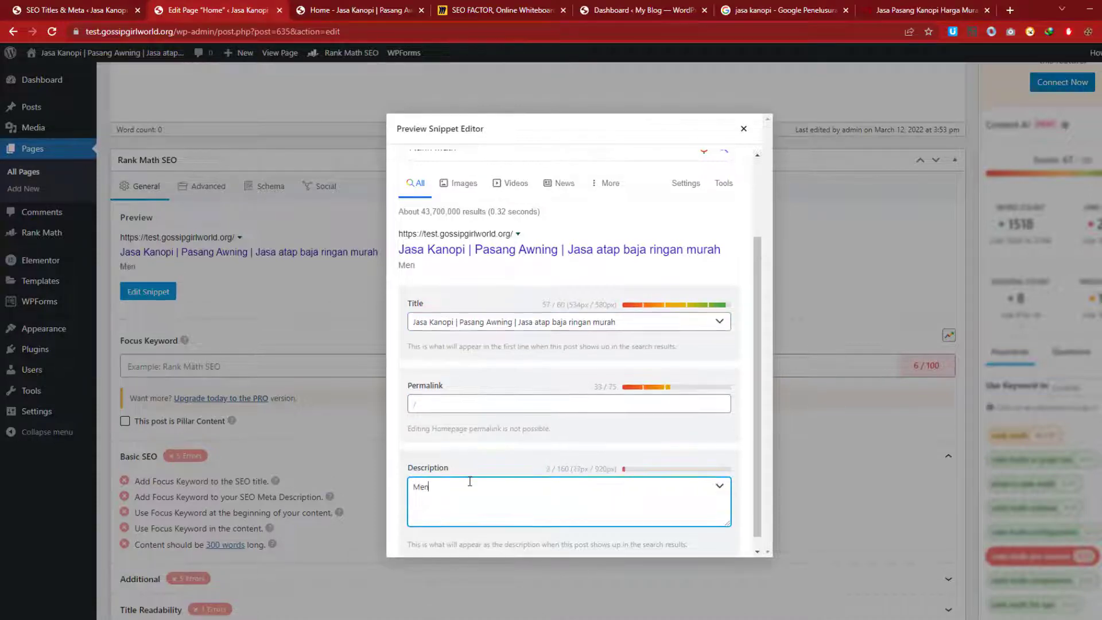
text(yediakan)
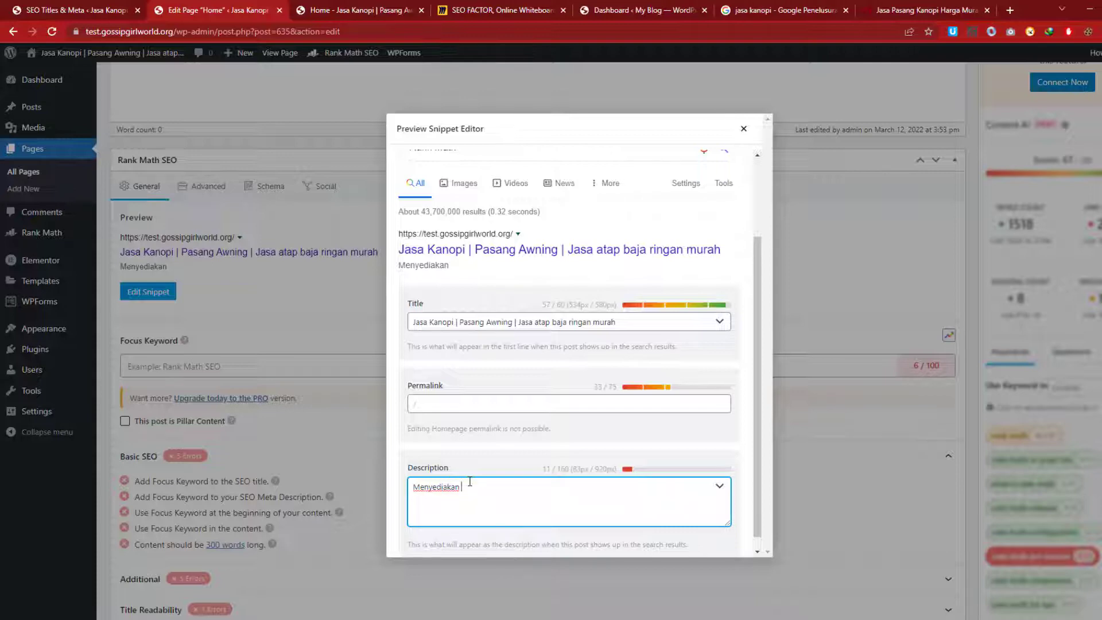
key(ctrl+a)
Start the Home page's snippet description with "Jasa kanopi dan jasa pasang atap".
text(Jass)
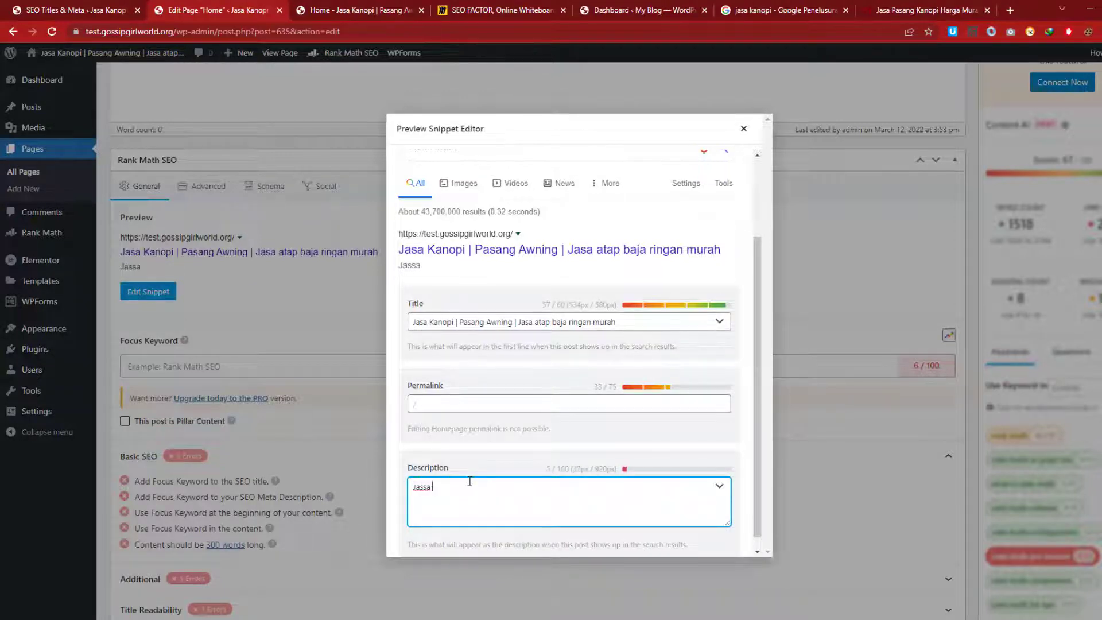
text(a)
key(BackSpace)
text(kanopi dan)
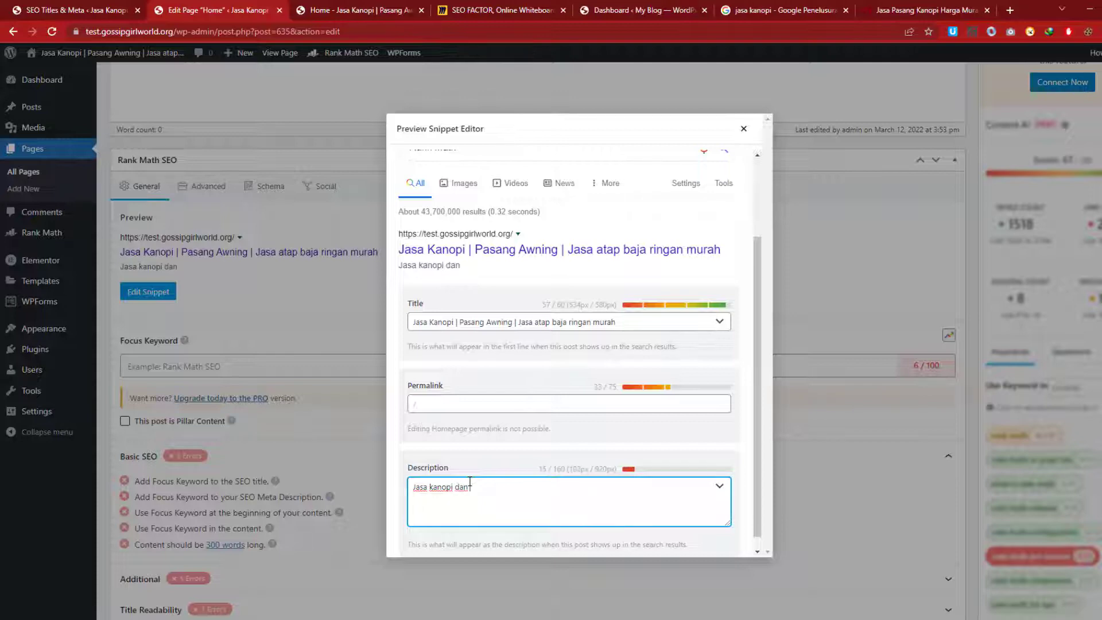
text( jads)
key(BackSpace)
text(pasang atap)
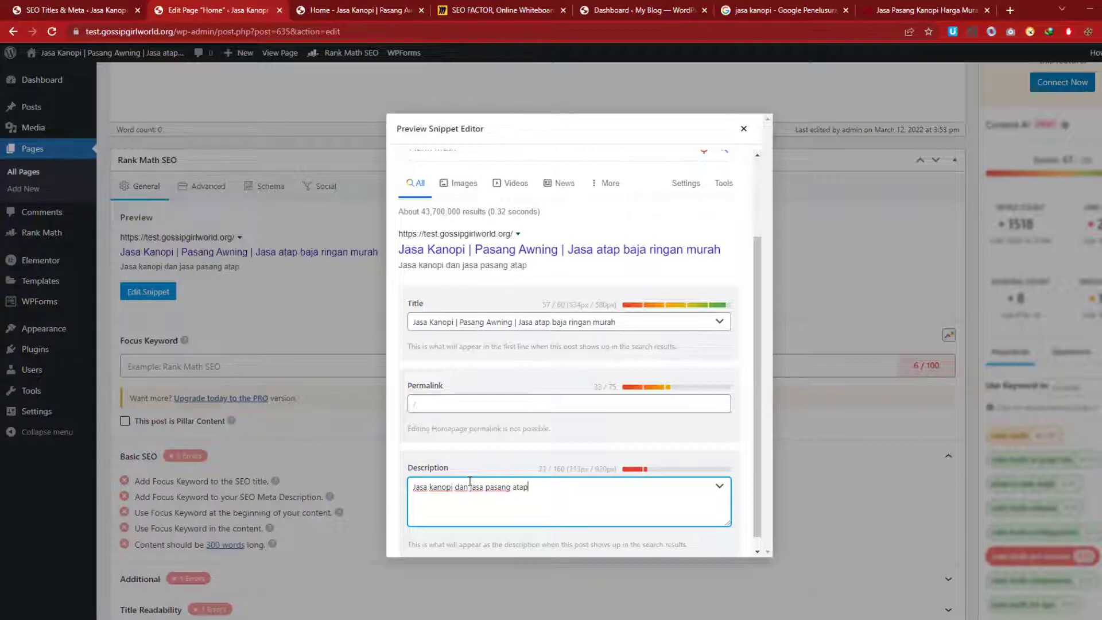
Extend the Home page's snippet description with "dengan bajarinngan dijamin murah harga berkualitas".
text( dengan )
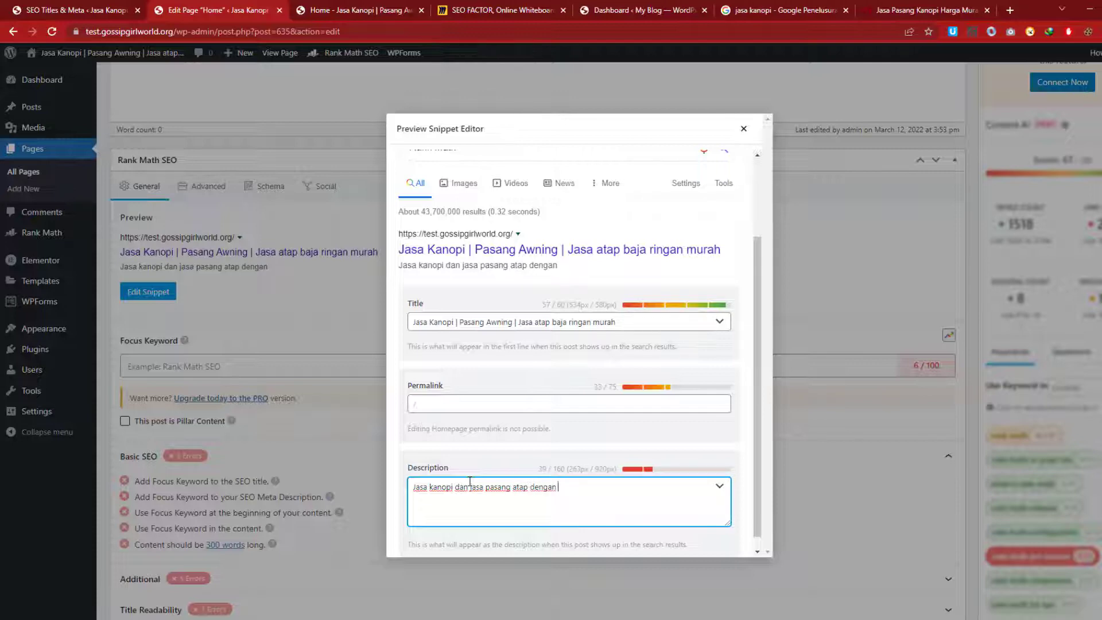
text(bajaringna)
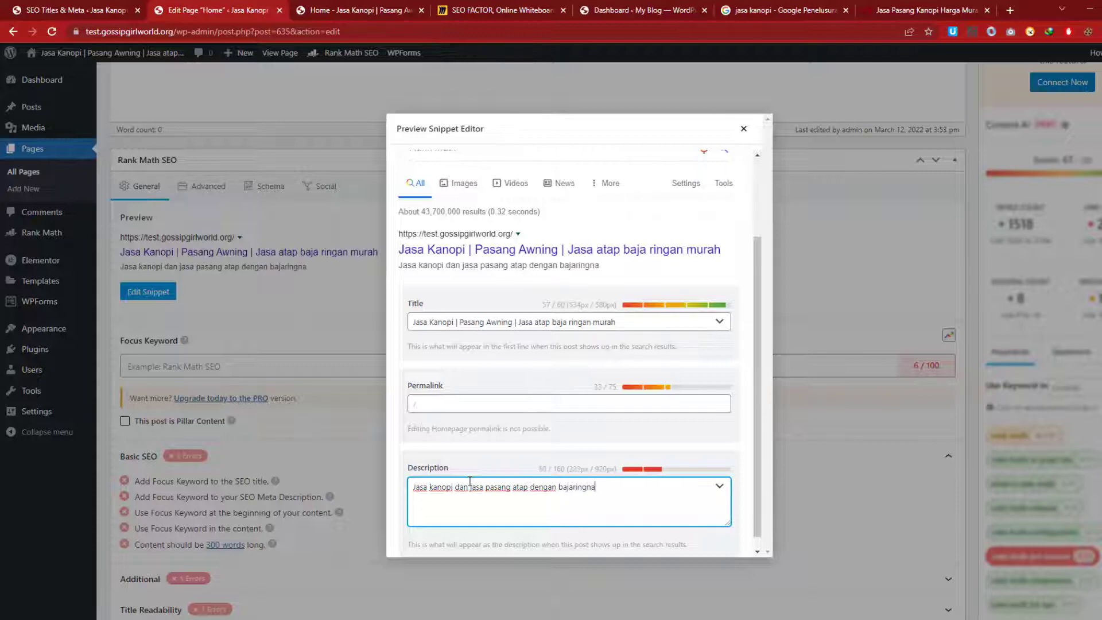
key(BackSpace)
key(BackSpace)
key(BackSpace)
text(ngan dijamin )
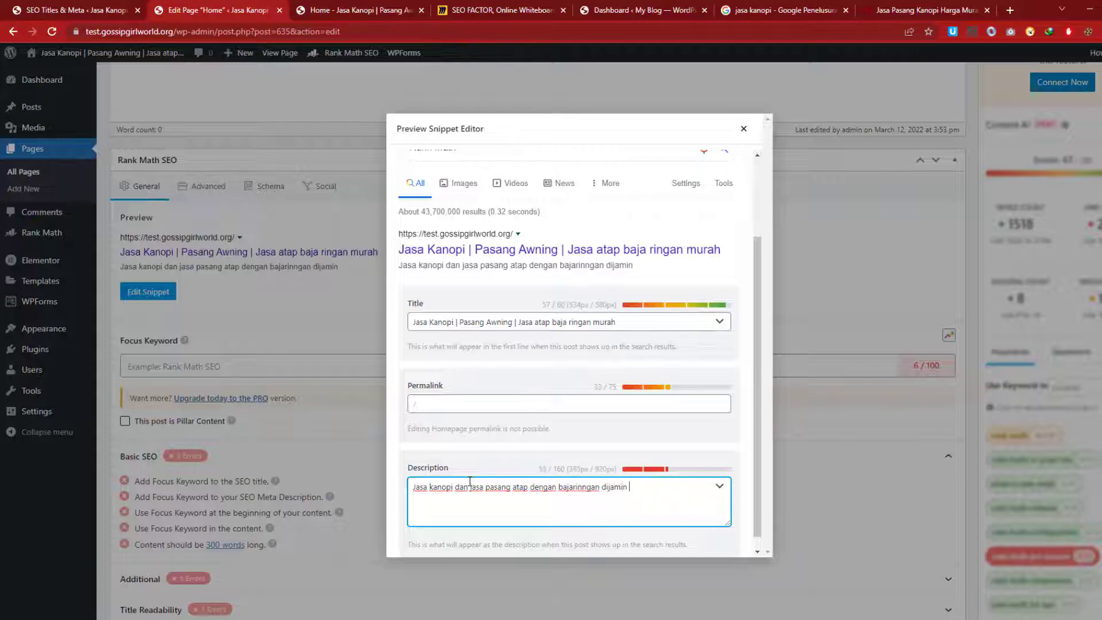
text(murah harga)
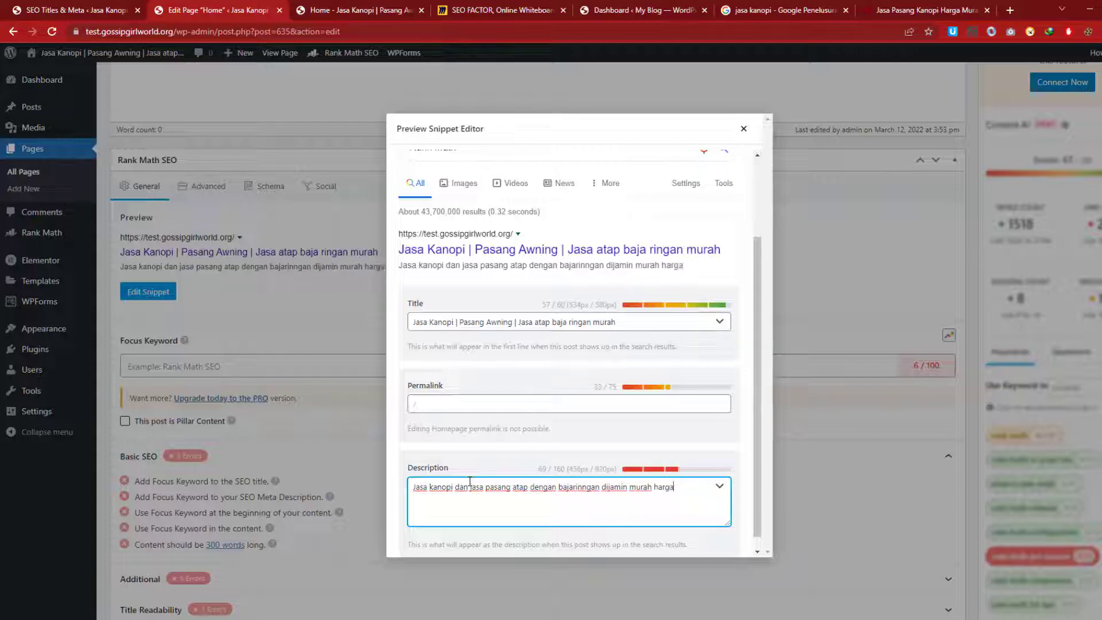
text( berkuality)
key(BackSpace)
text(tas )
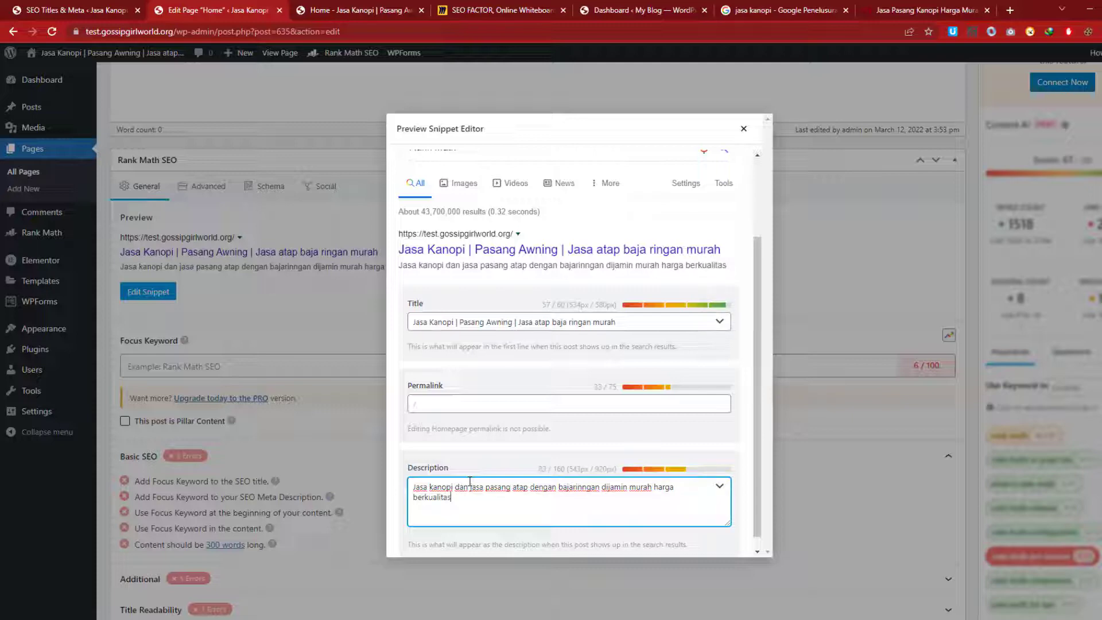
Finish the snippet description with "siap pasang di pulau jawa sampai dengan sumatra".
text(siap )
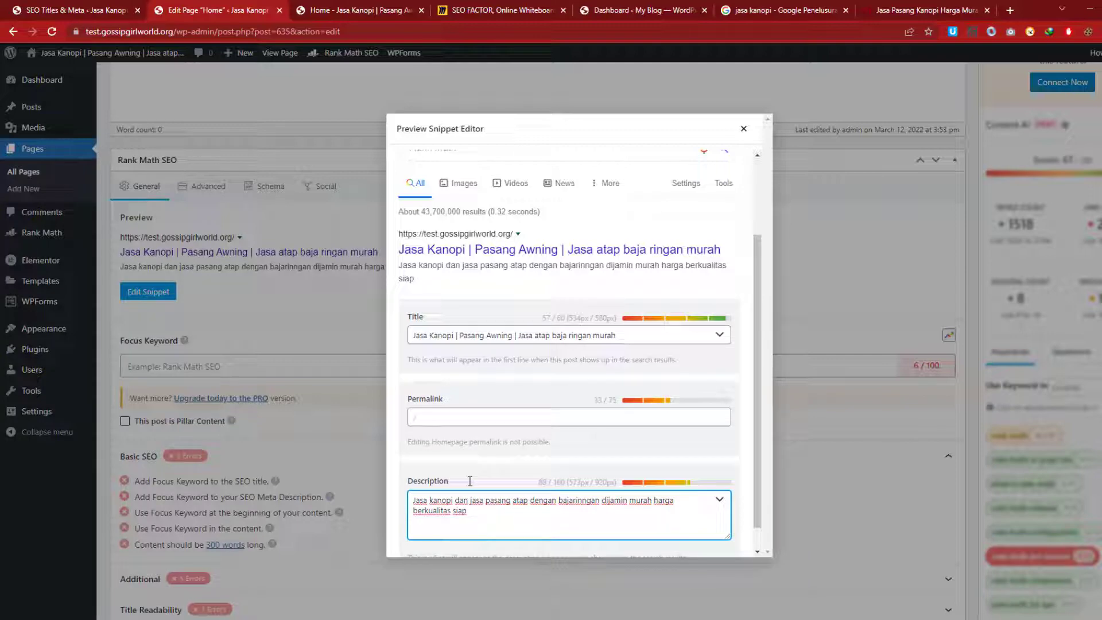
text(pasang )
text(di pu)
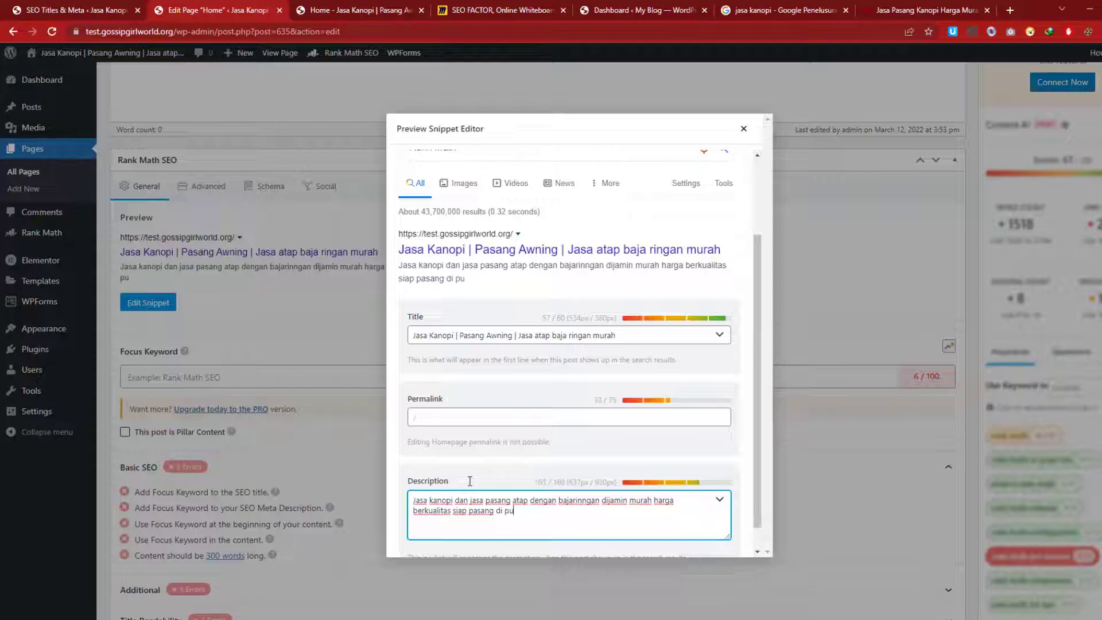
text(lau)
text( jawa sam)
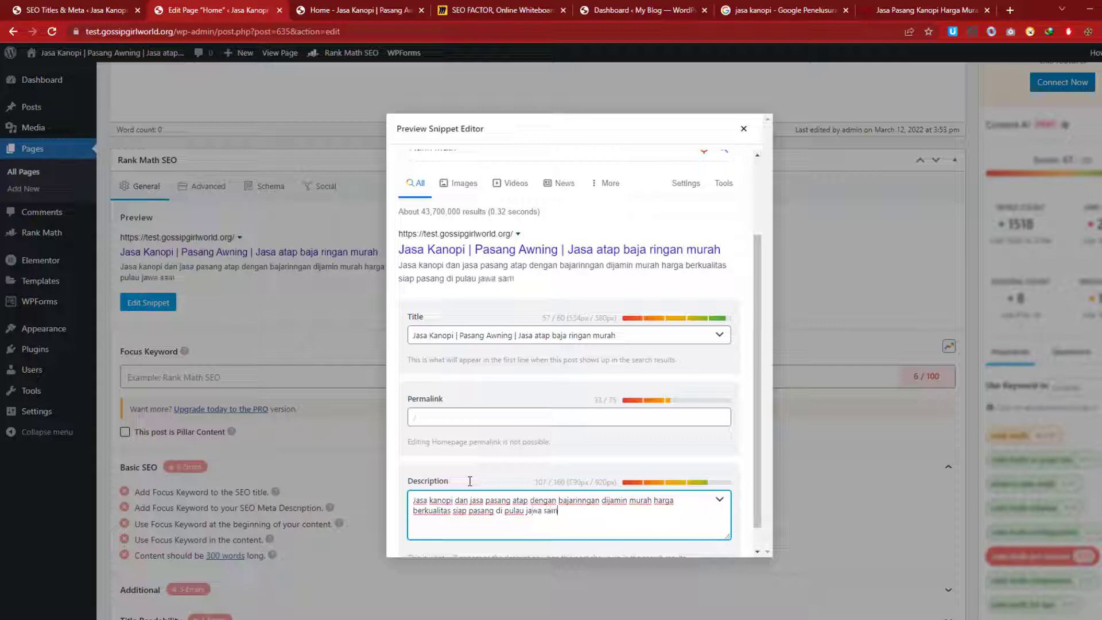
text(pai dengan sumati)
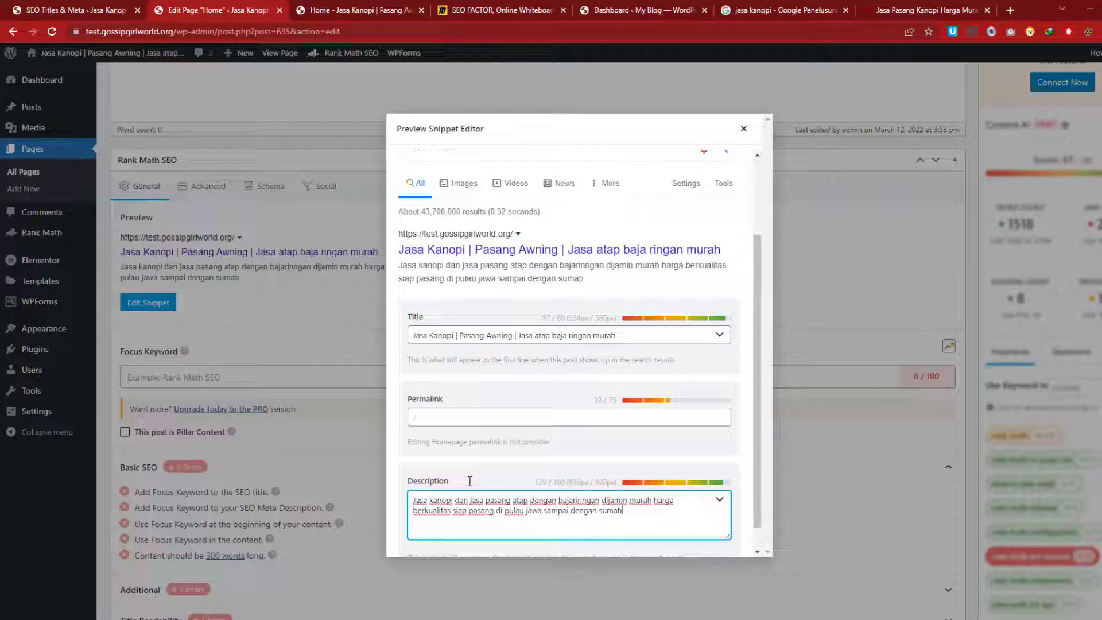
key(BackSpace)
text(ra)
Review the snippet's Facebook sharing preview with its image, title and description options, and return to the general search preview.
scroll(470, 259, up, 1)
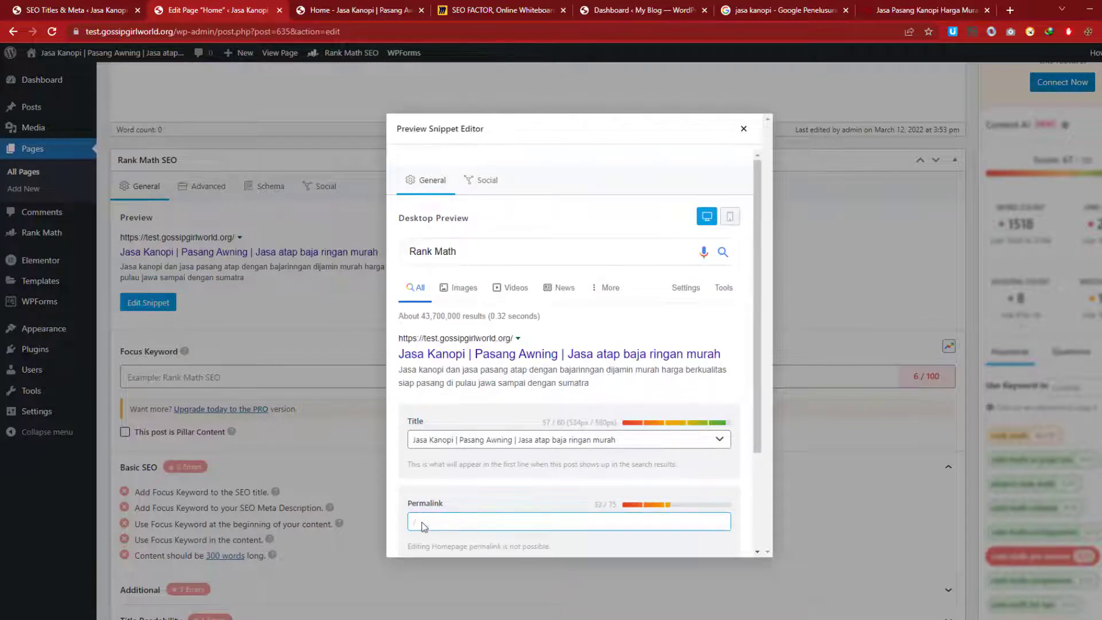
scroll(493, 368, up, 1)
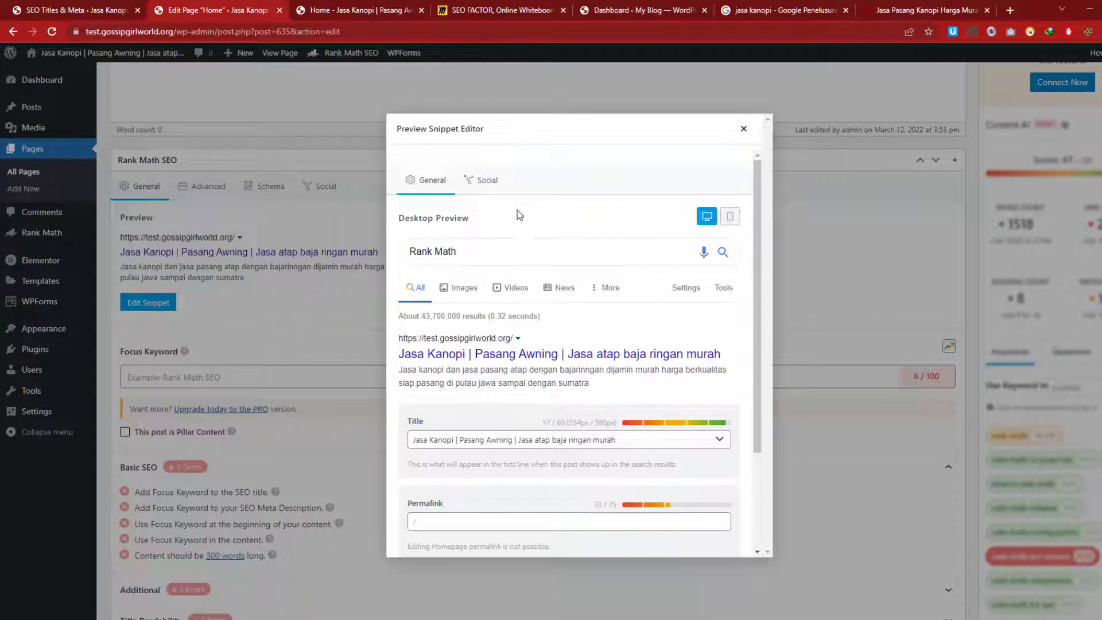
click(486, 183)
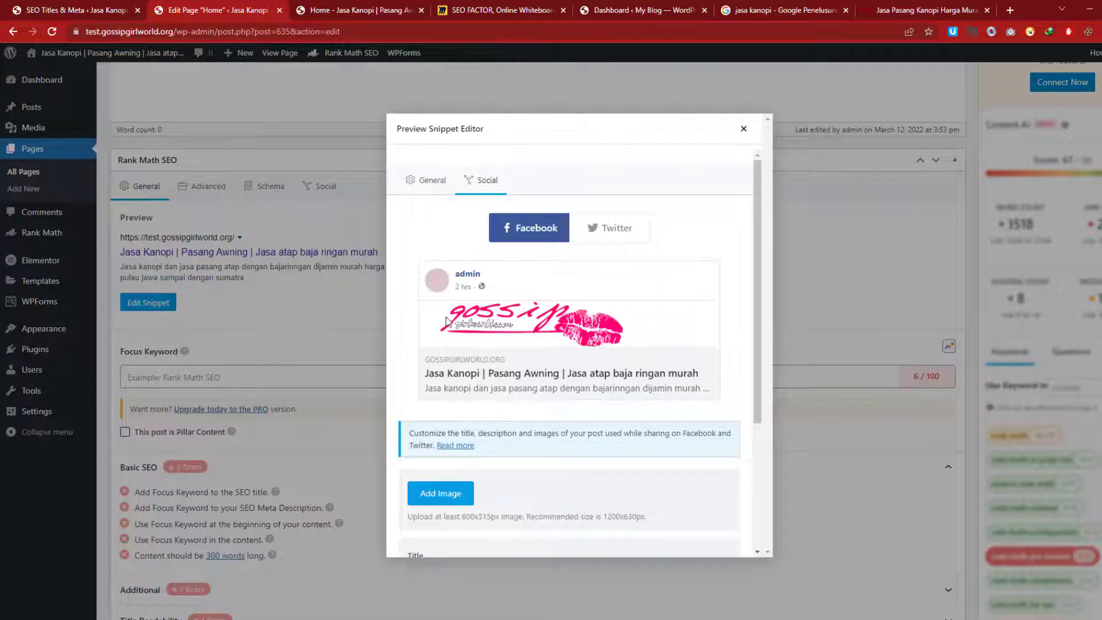
scroll(448, 331, down, 2)
scroll(447, 330, down, 1)
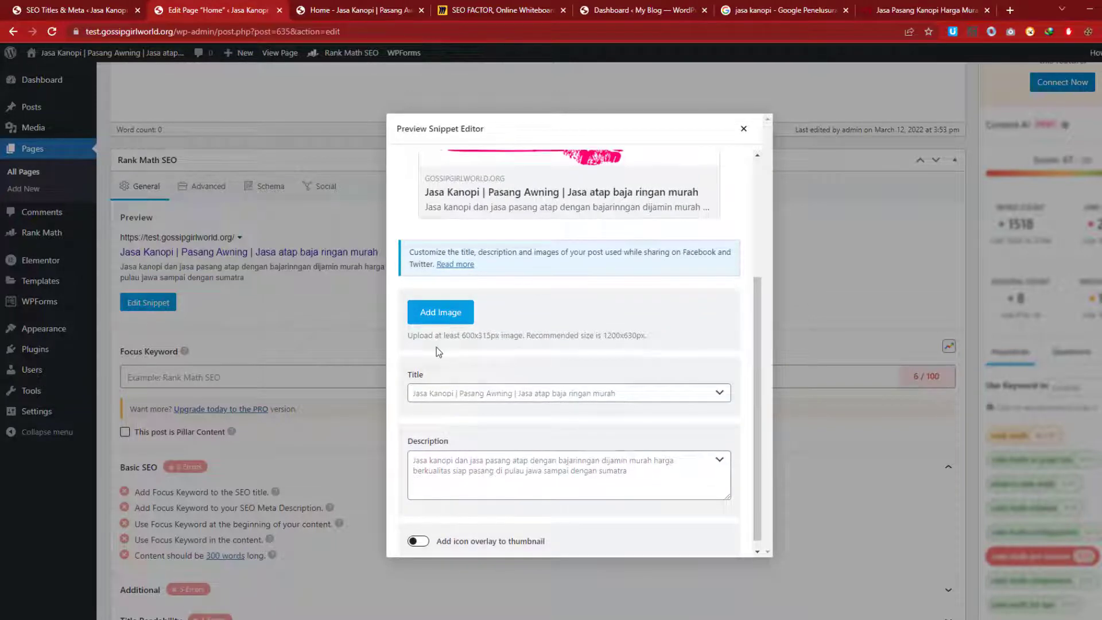
scroll(510, 334, up, 3)
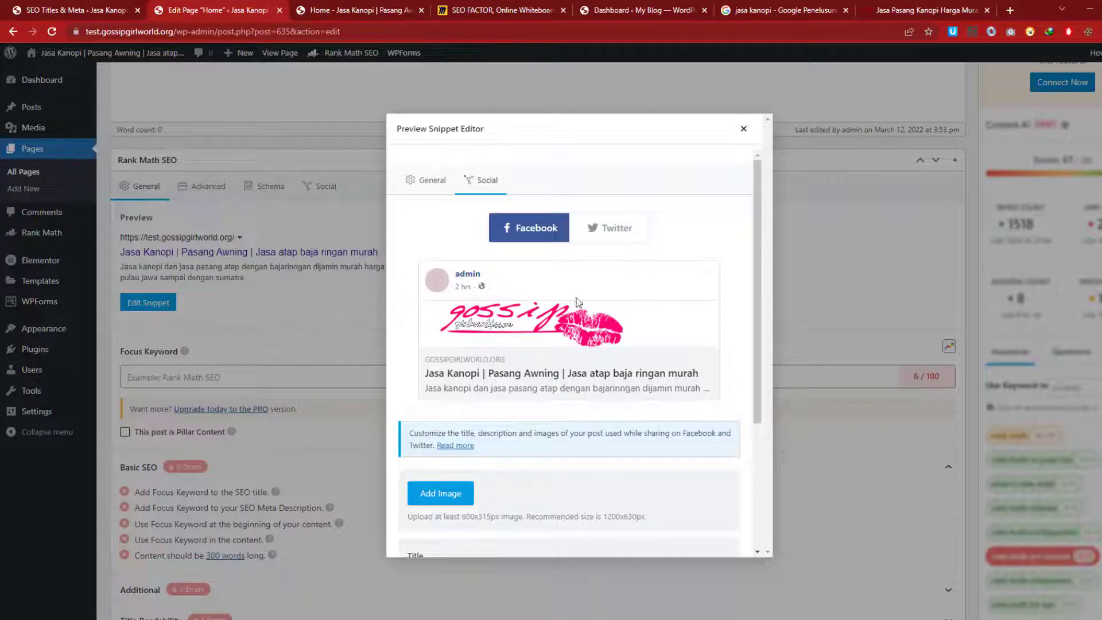
scroll(604, 337, down, 3)
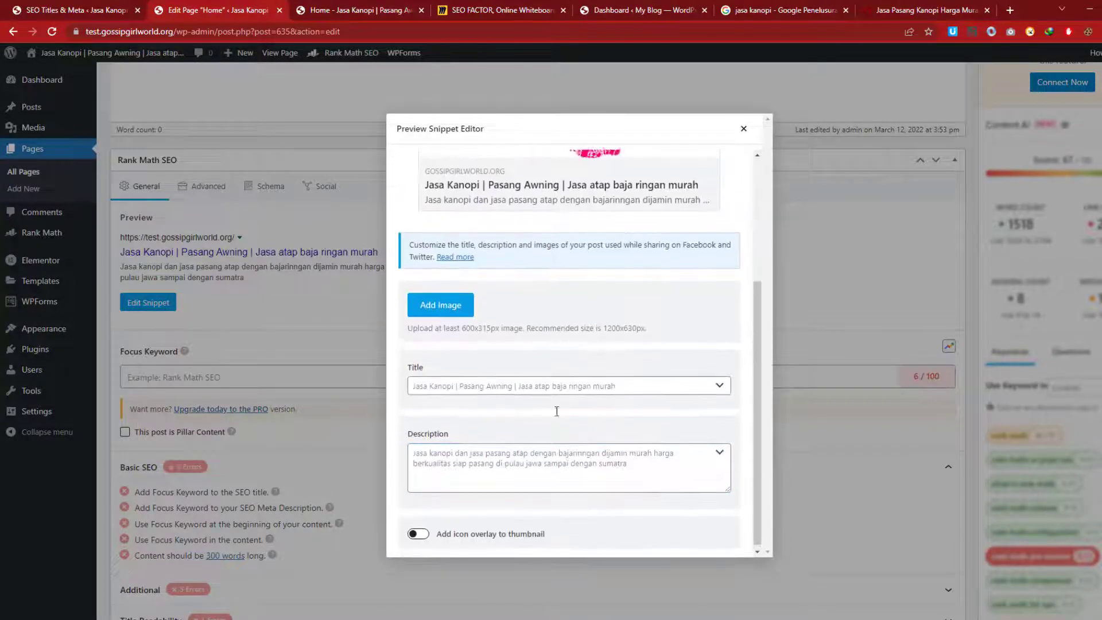
scroll(556, 367, up, 3)
click(435, 181)
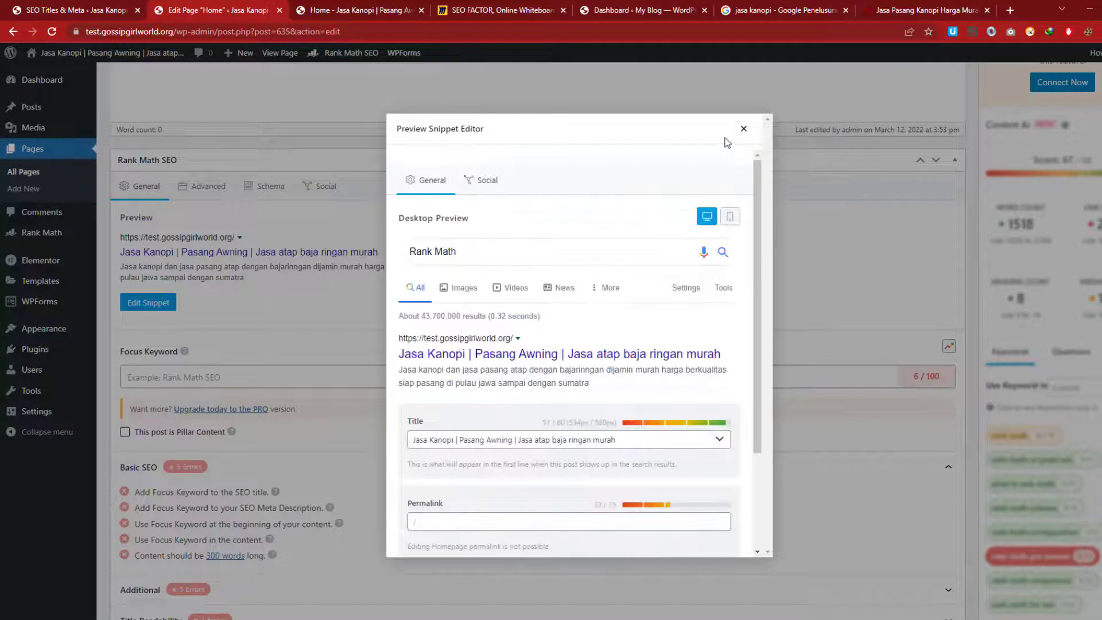
Close the snippet editor and update the Home page.
click(744, 130)
scroll(1008, 273, up, 7)
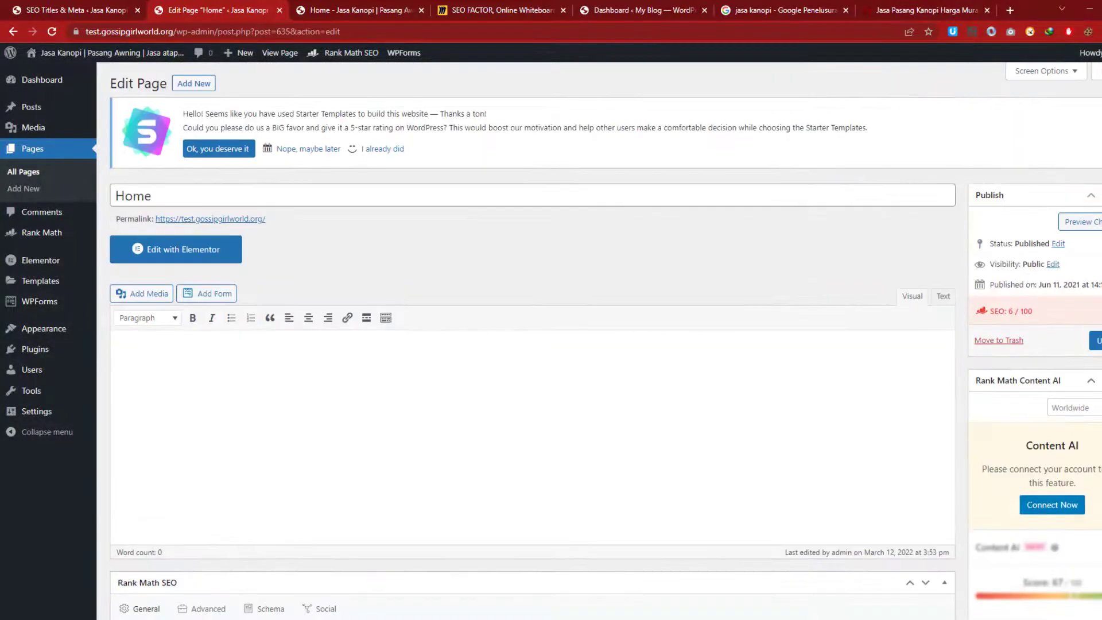
click(1097, 341)
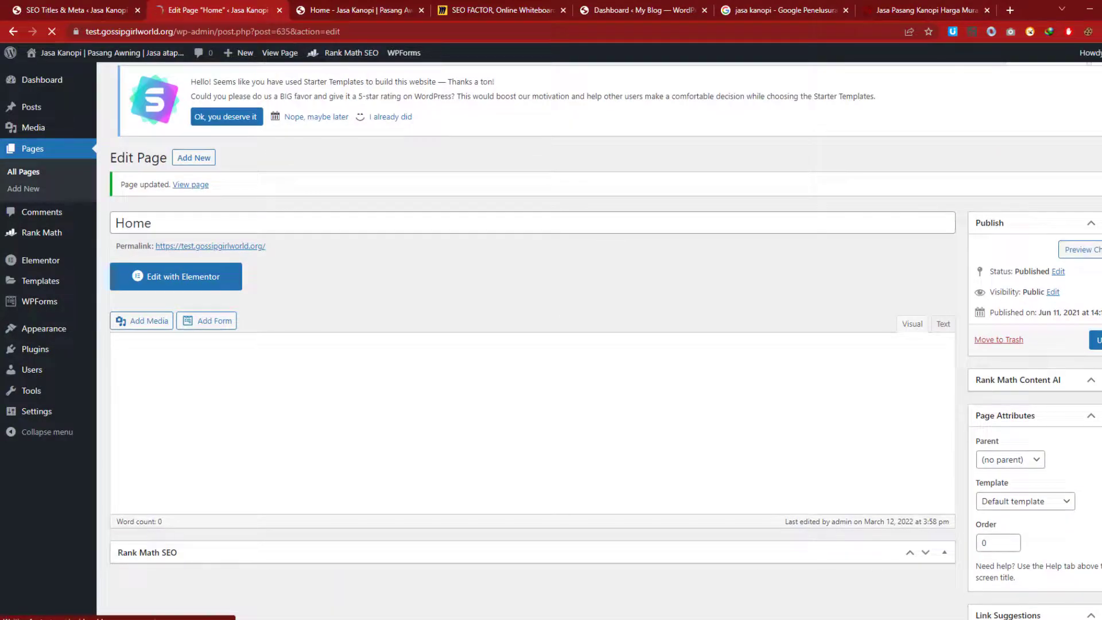
Reload the live home page of the site.
click(348, 4)
key(F5)
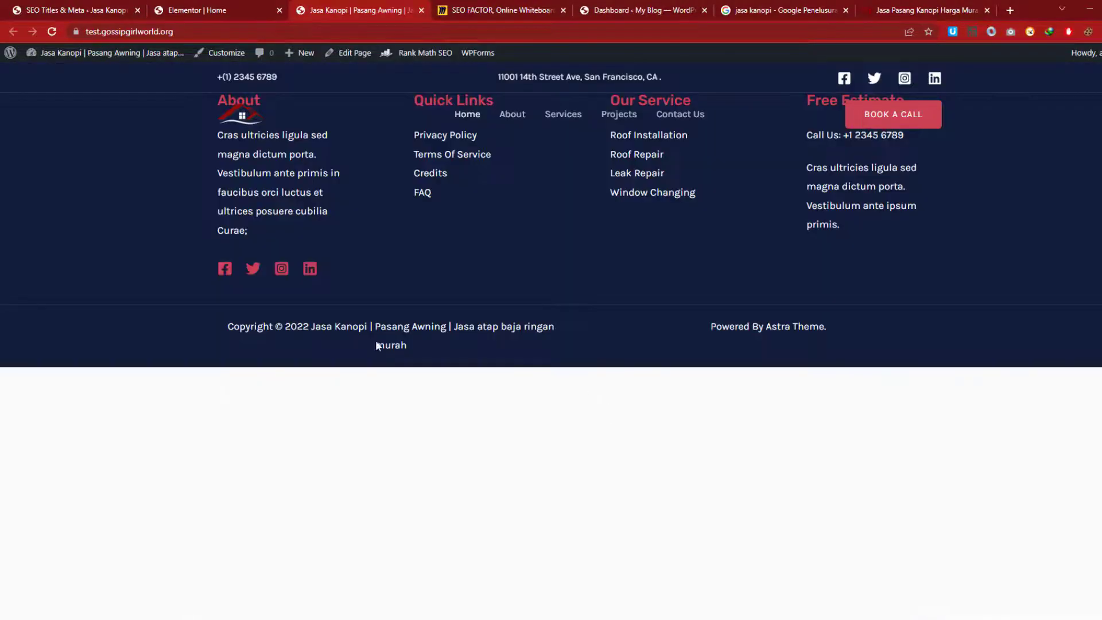
right_click(351, 456)
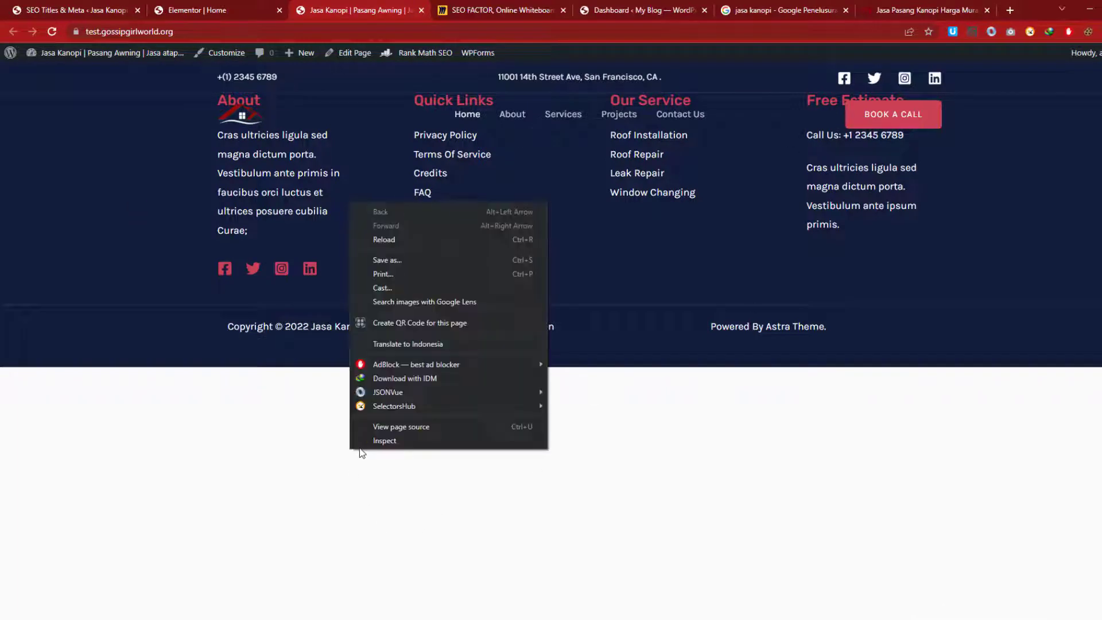
click(405, 236)
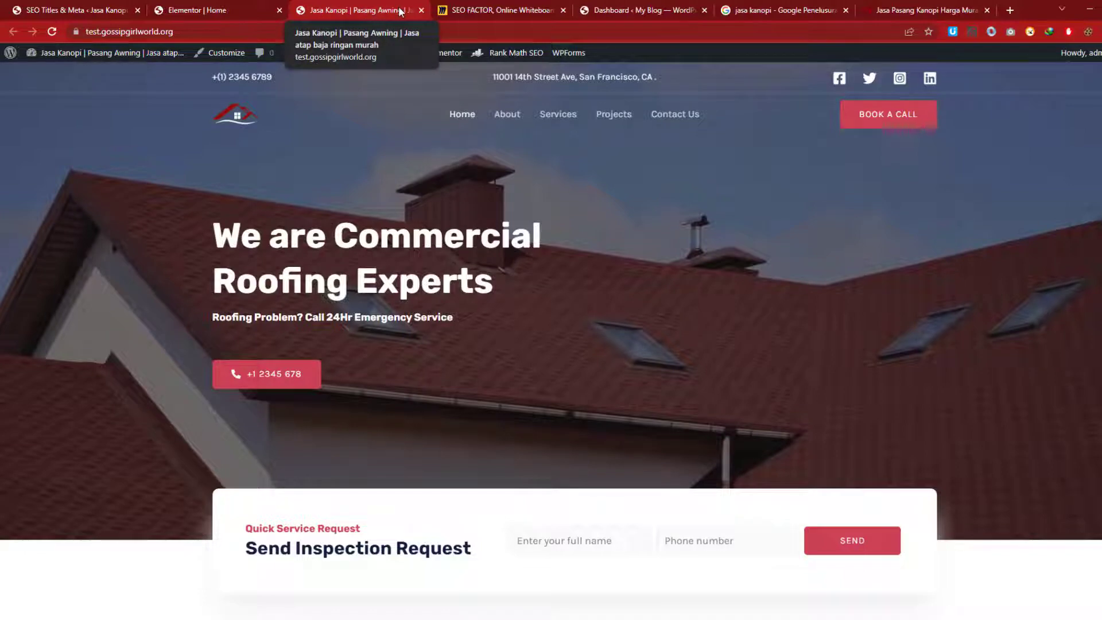
Inspect the live home page's HTML and expand its head to check the title and meta description.
right_click(632, 332)
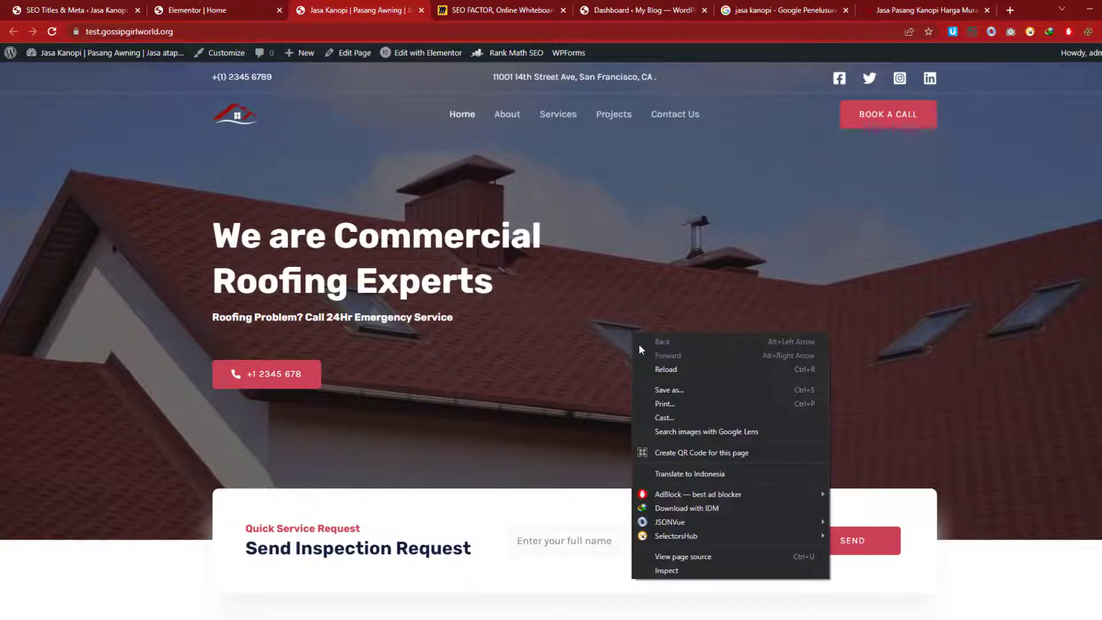
click(673, 571)
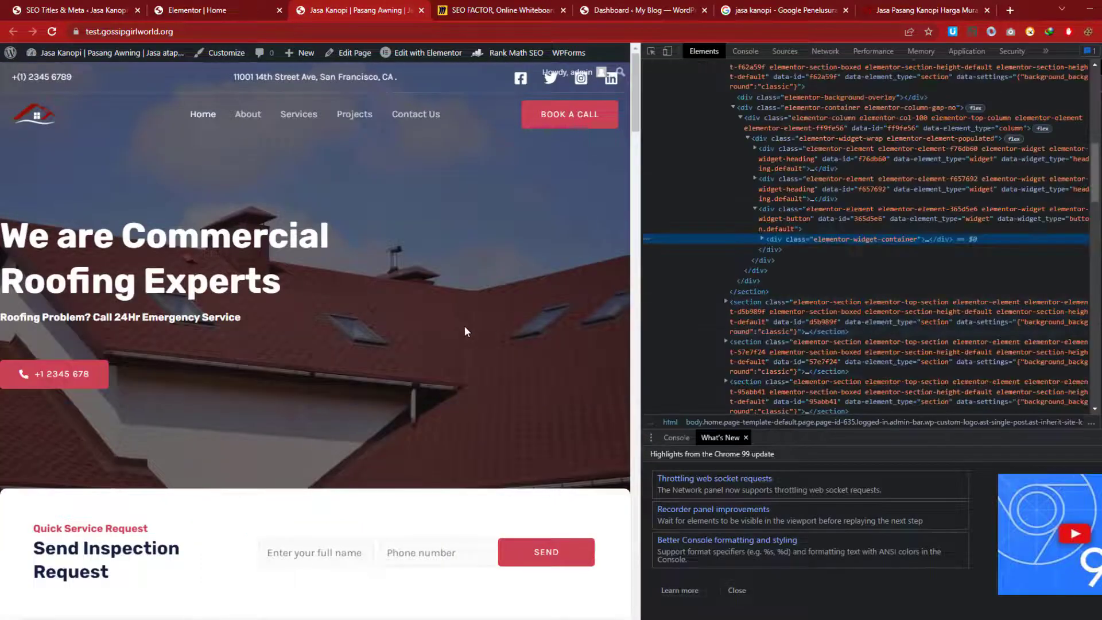
scroll(780, 317, up, 10)
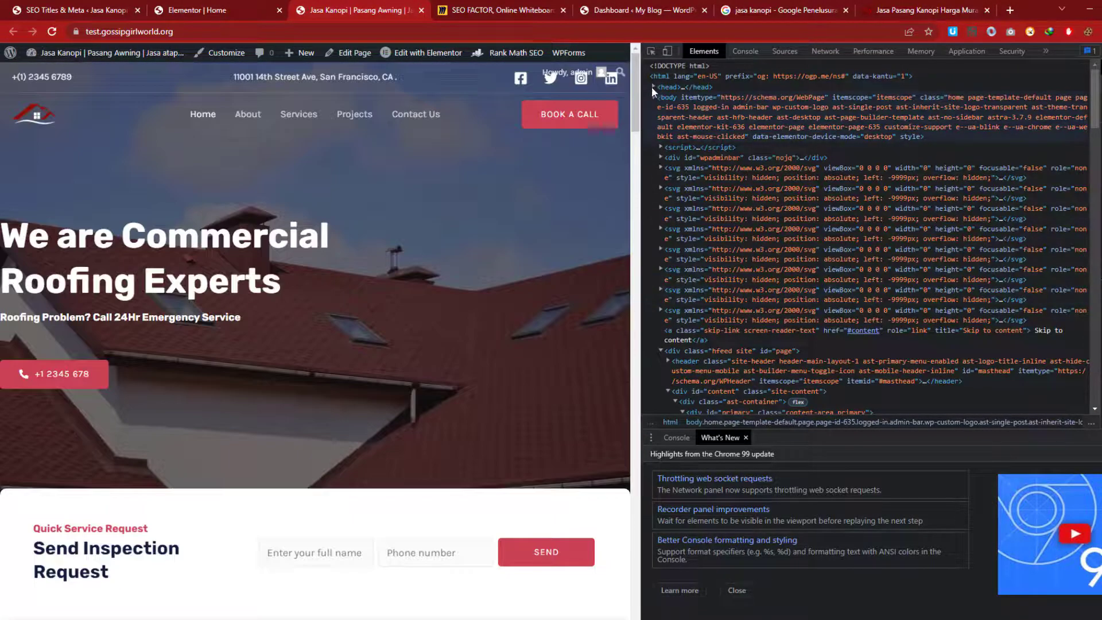
click(653, 87)
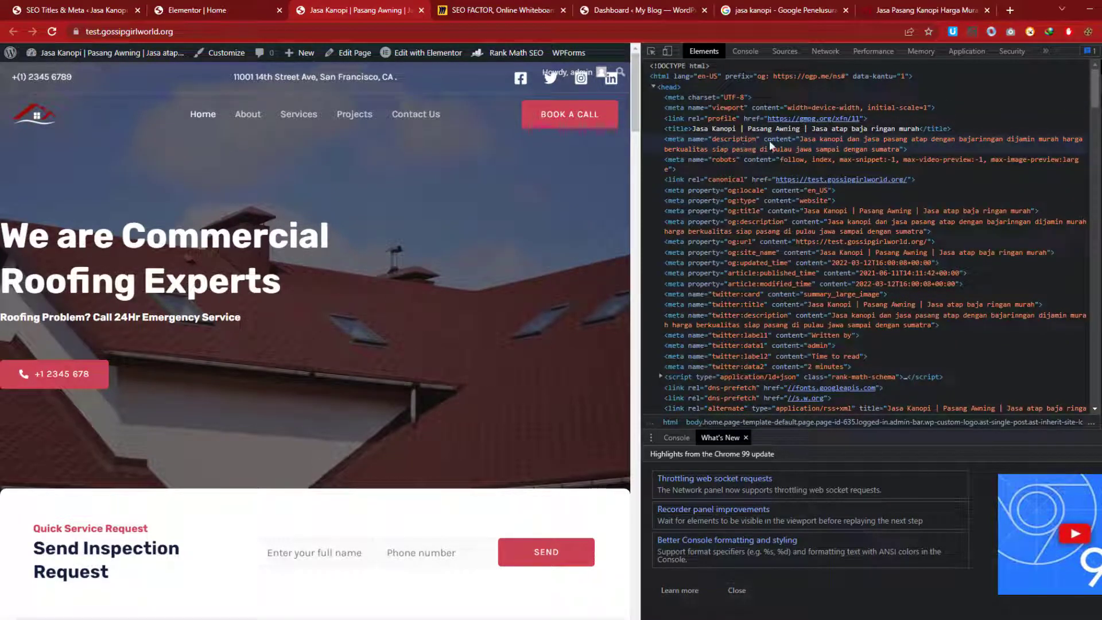
click(812, 140)
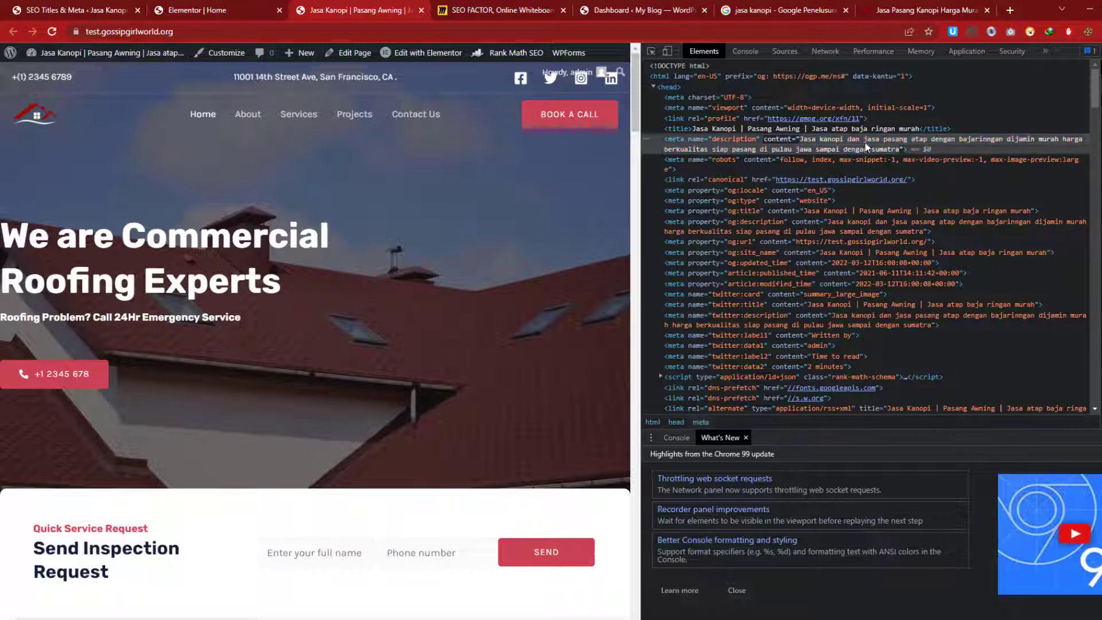
click(228, 4)
click(355, 10)
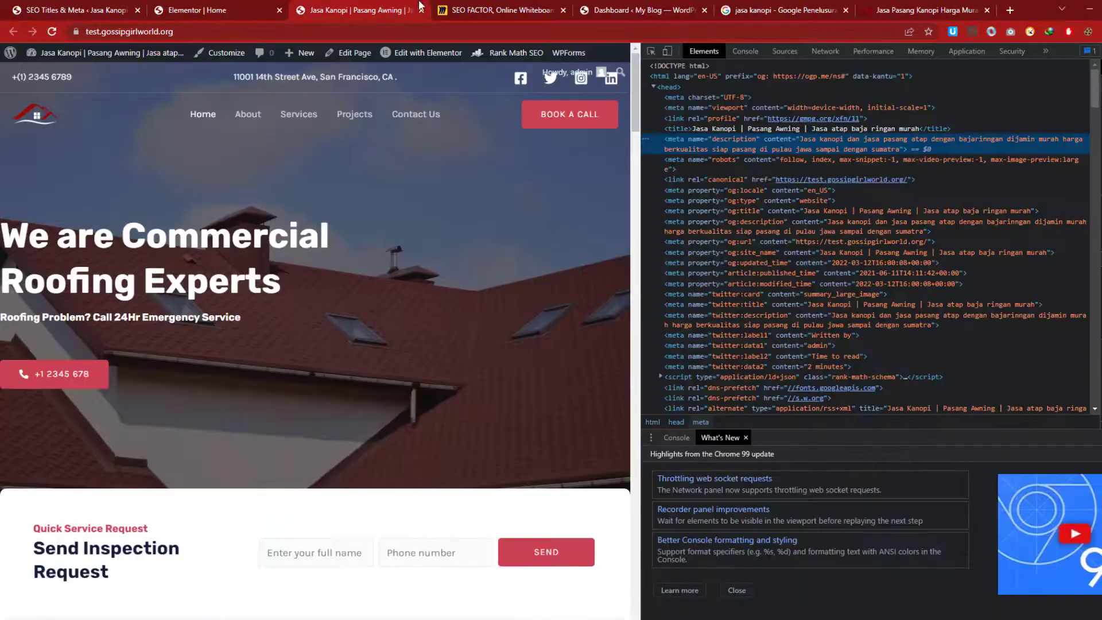
click(240, 4)
click(356, 10)
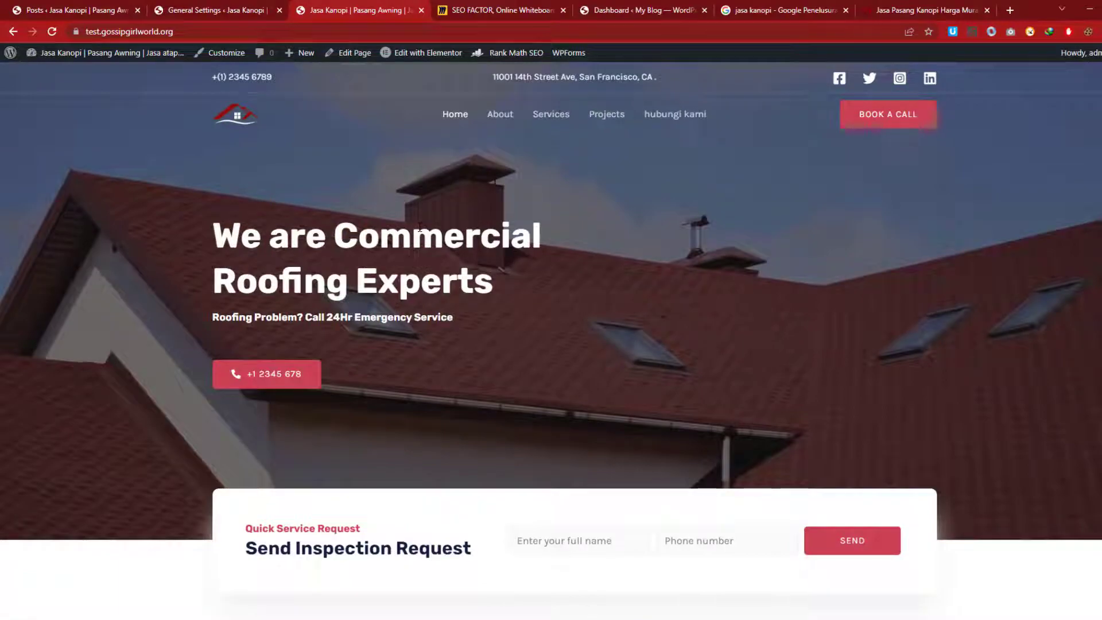
Check the content items on the SEO FACTOR board in Miro, and start a new WordPress post titled "Daftar harga pemasangan kanopi".
click(473, 8)
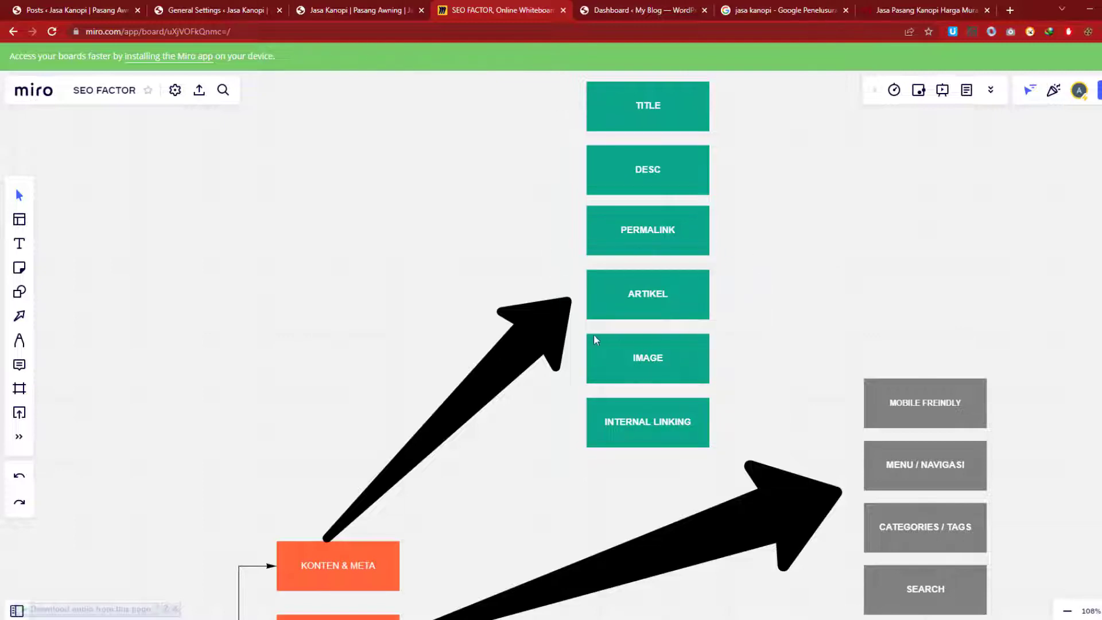
click(45, 5)
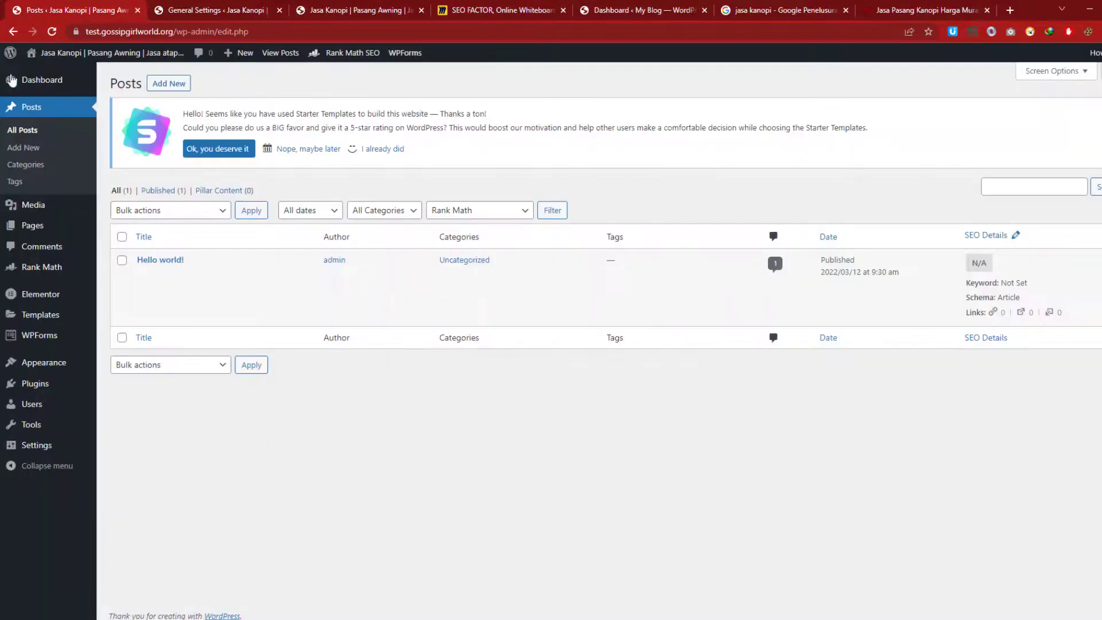
click(160, 85)
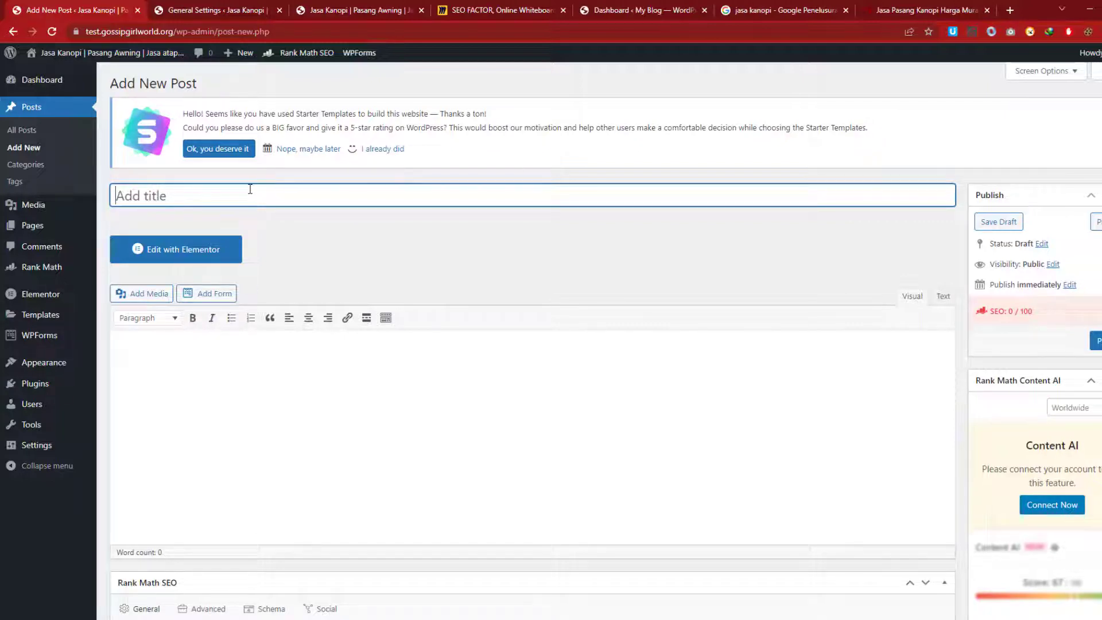
text(Daftar harga)
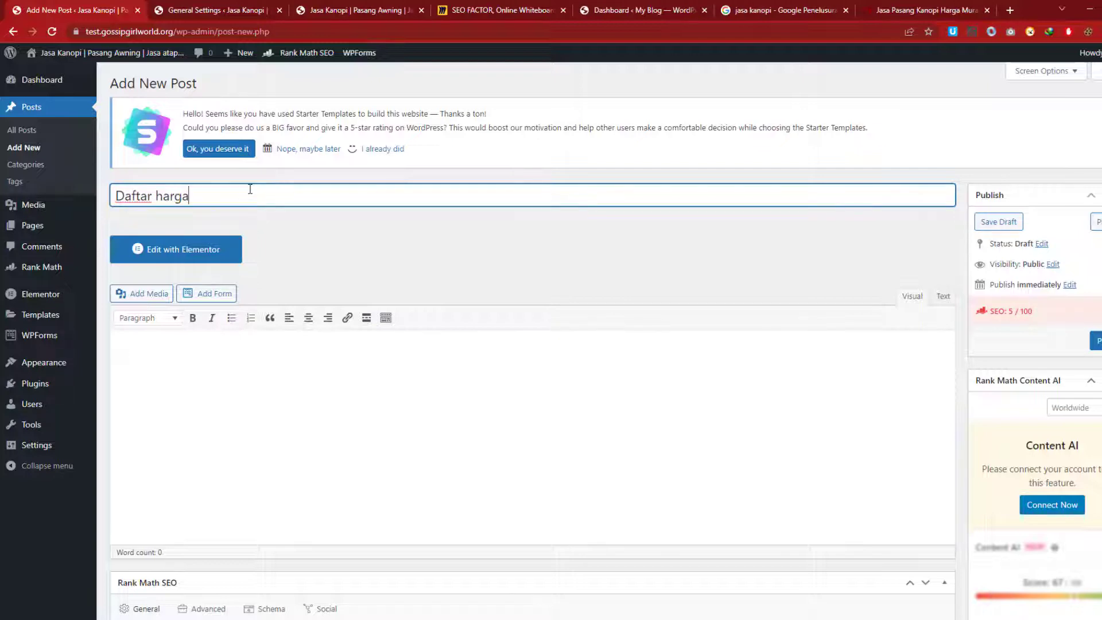
text( pemasangan kanopi)
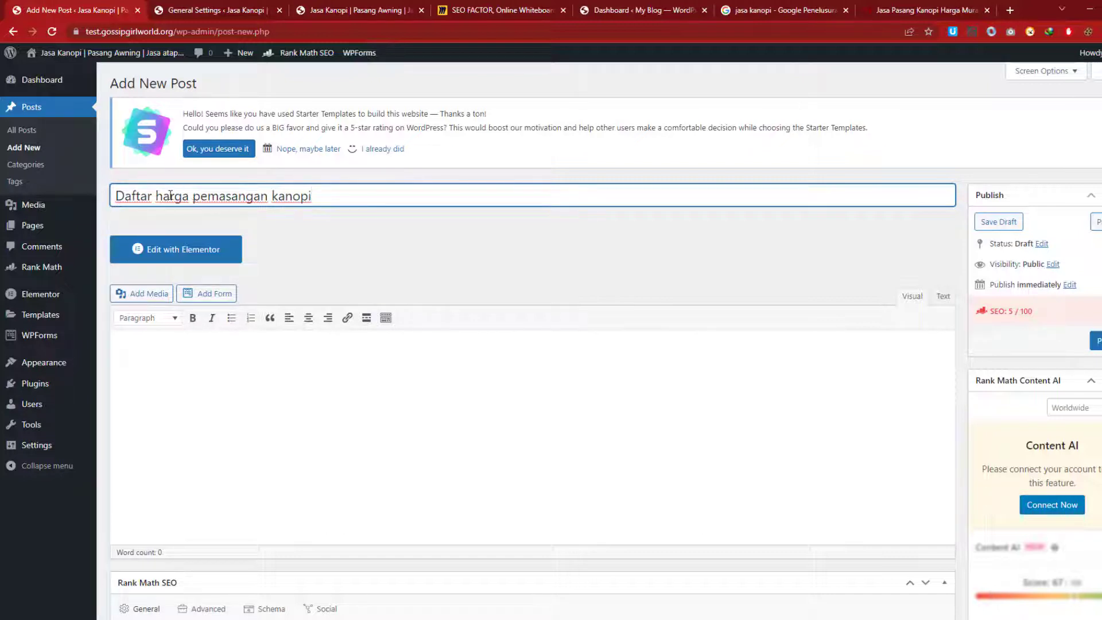
Copy "harga pemasangan kanopi" from the post title and add it as the post's Rank Math focus keyword.
drag(156, 194, 392, 194)
key(ctrl+c)
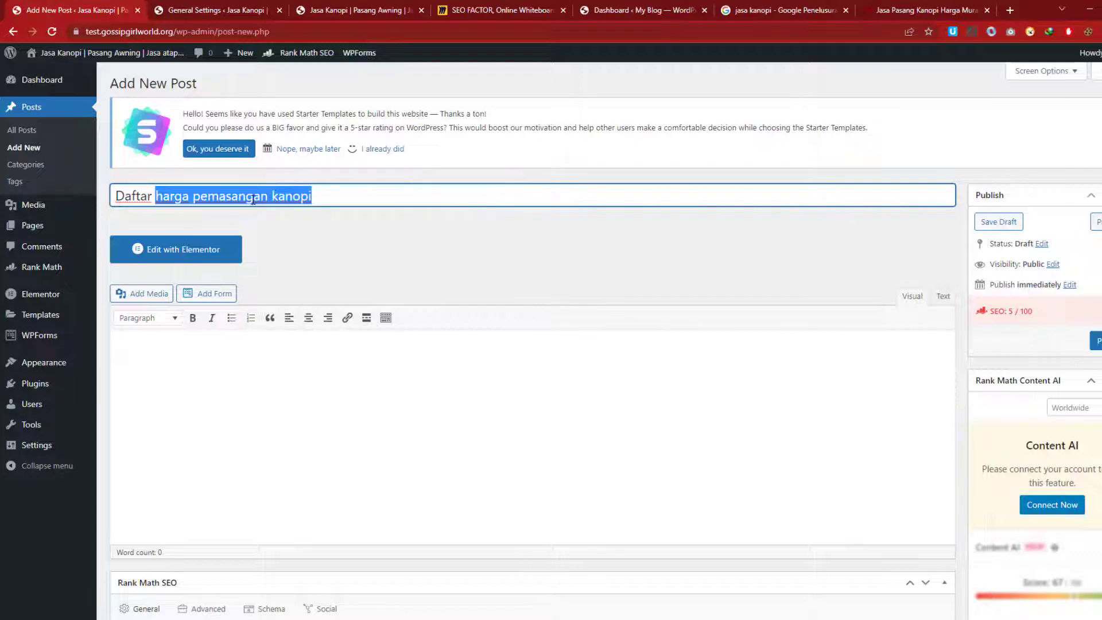
scroll(229, 275, down, 7)
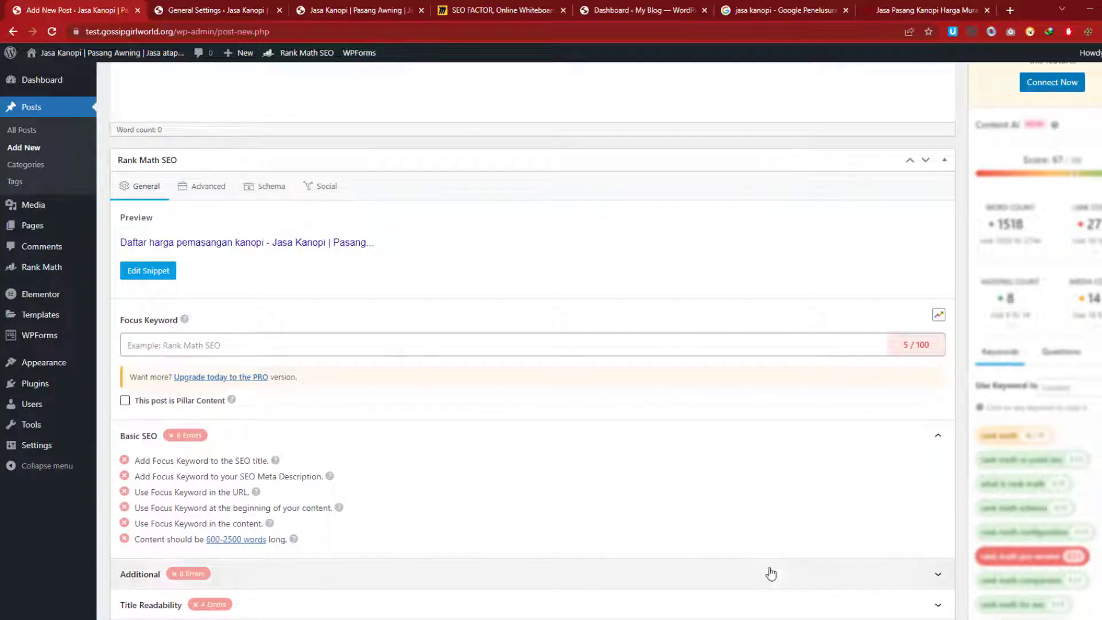
click(252, 345)
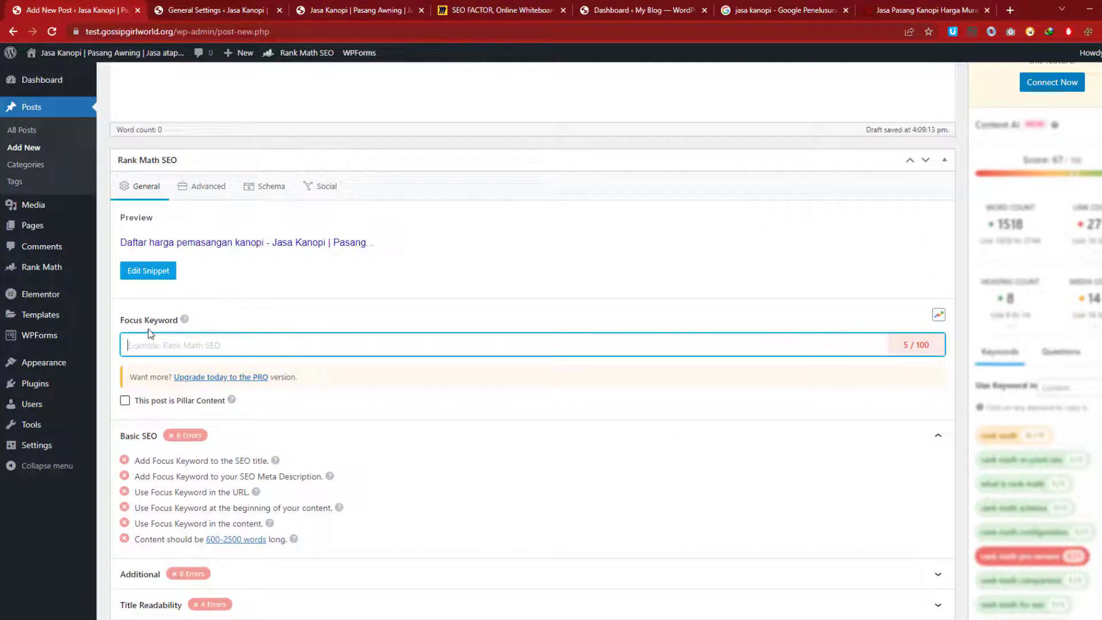
key(ctrl+v)
key(Return)
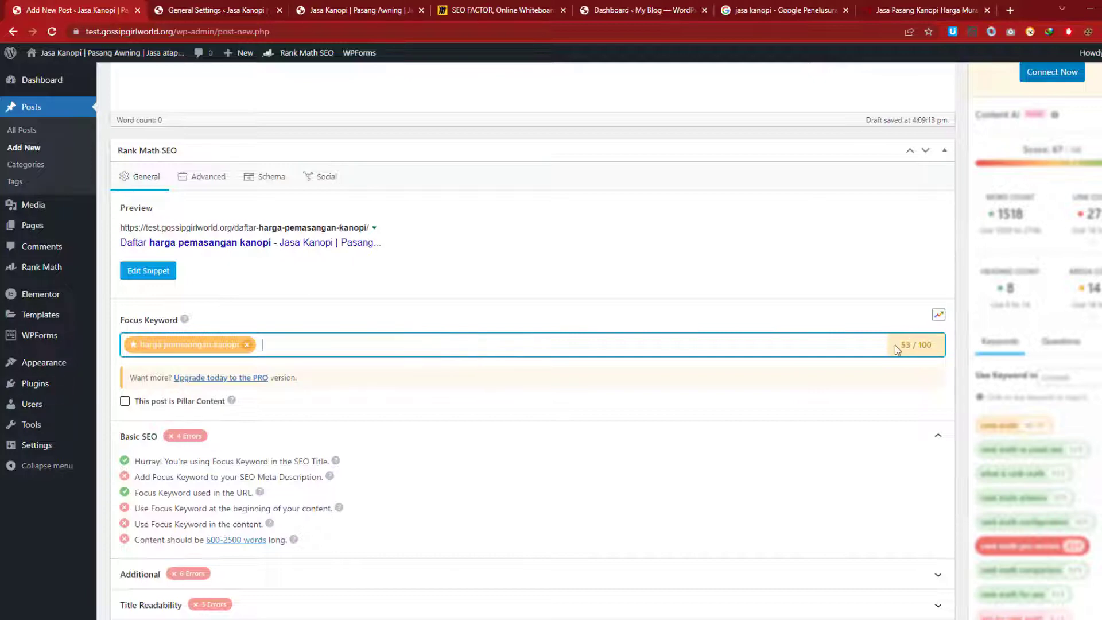
scroll(439, 418, down, 2)
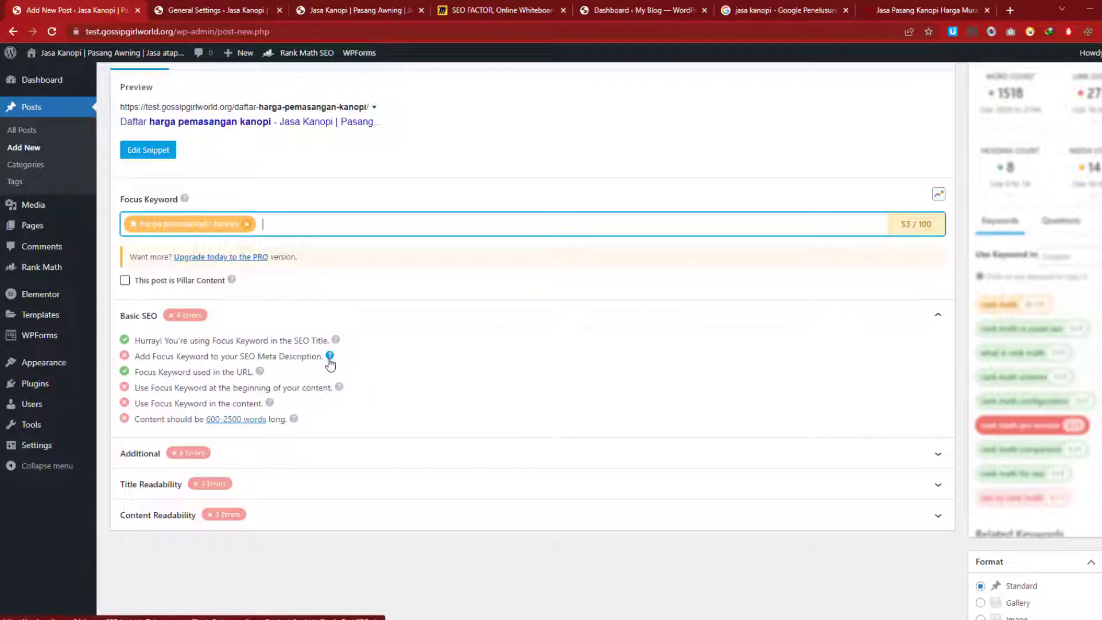
Search Google for "harga pemasangan kanopi" in place of the open sumberawning.com page.
scroll(381, 362, up, 1)
scroll(381, 401, up, 5)
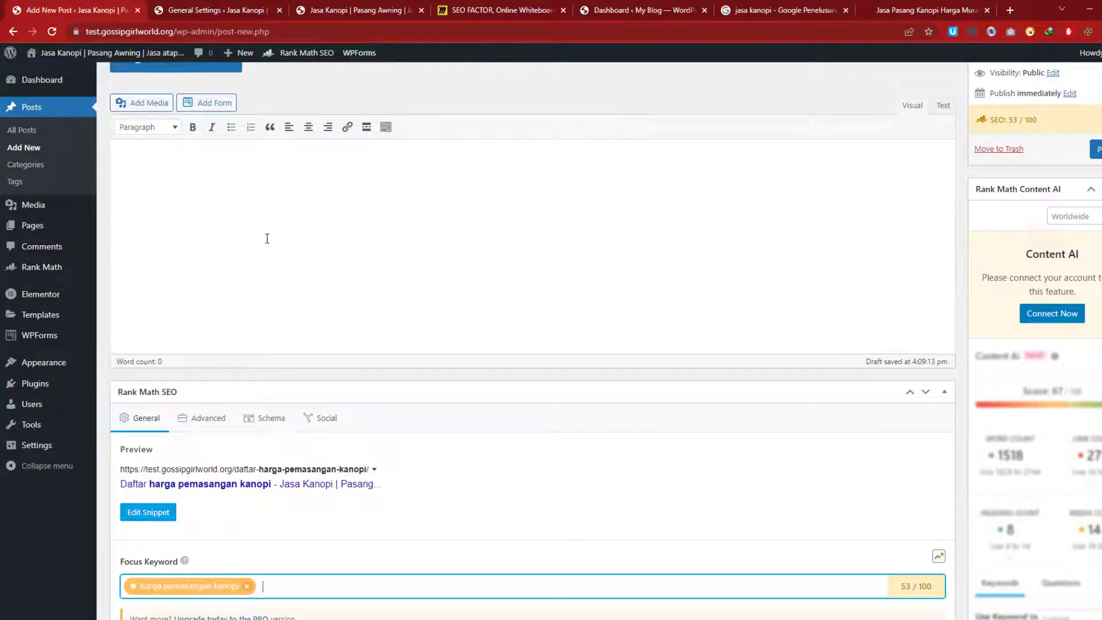
scroll(267, 238, up, 2)
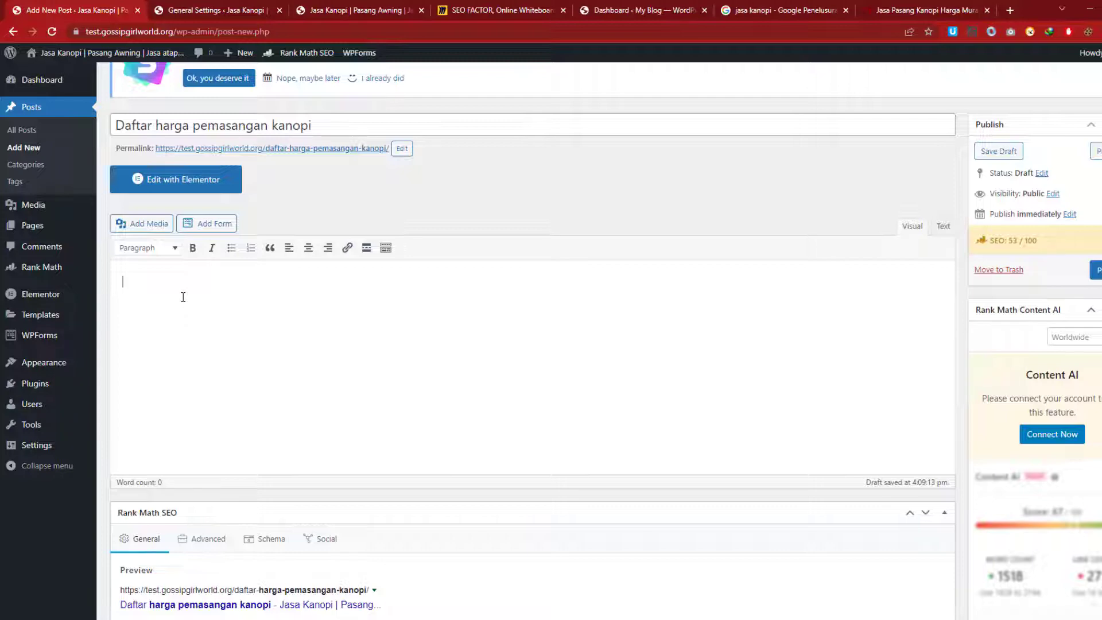
click(896, 10)
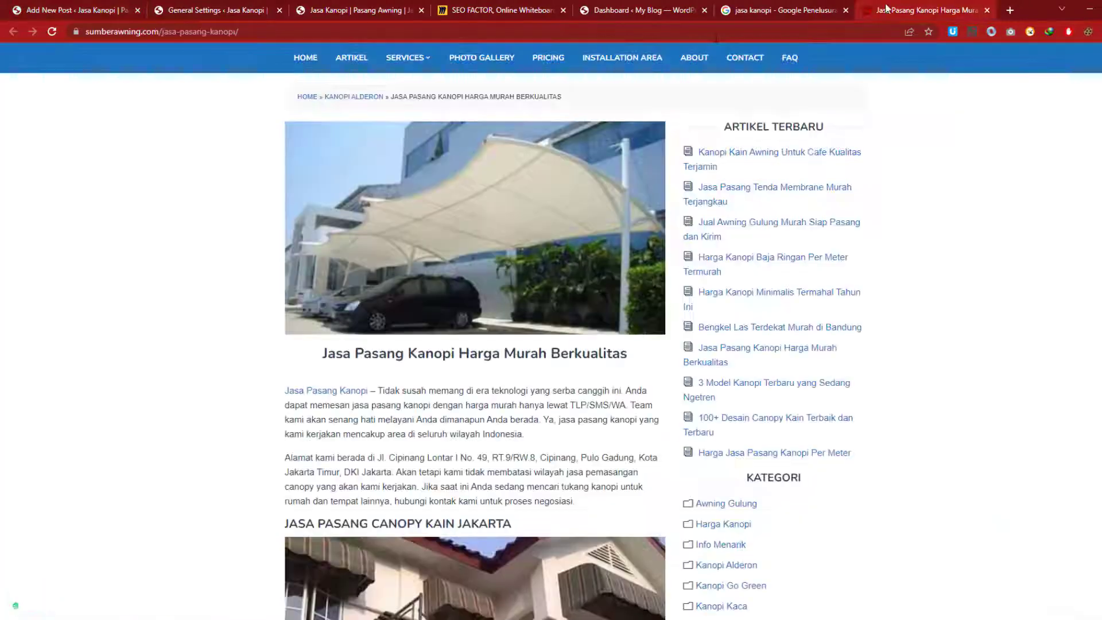
click(704, 26)
key(ctrl+v)
key(Return)
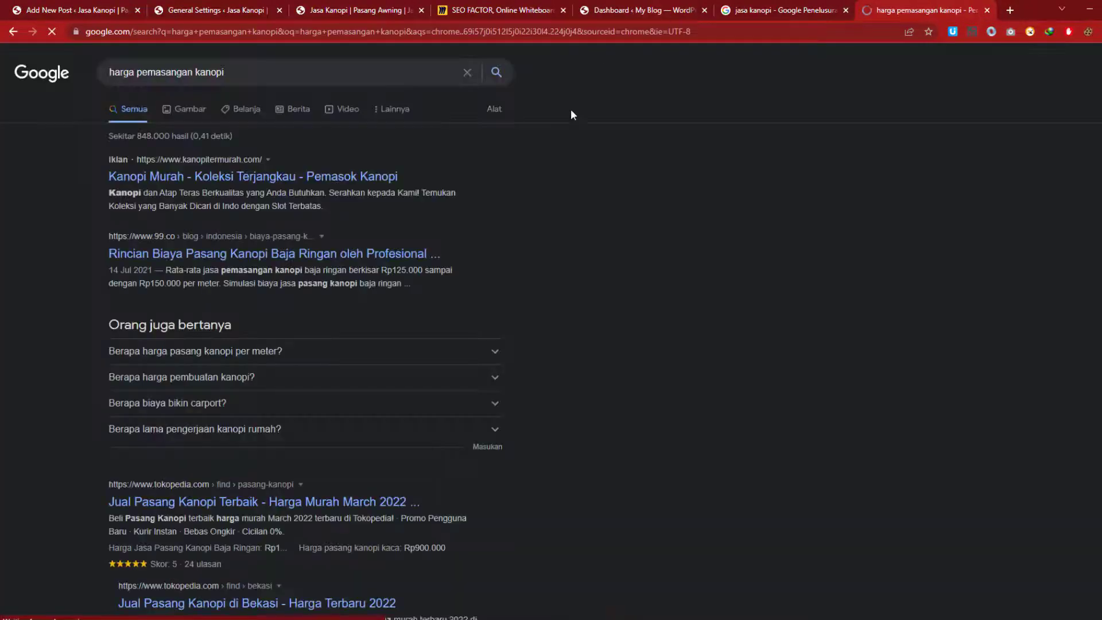
Open the 99.co article on canopy installation costs and examine its introductory paragraphs as possible sample content.
click(271, 257)
scroll(406, 290, down, 5)
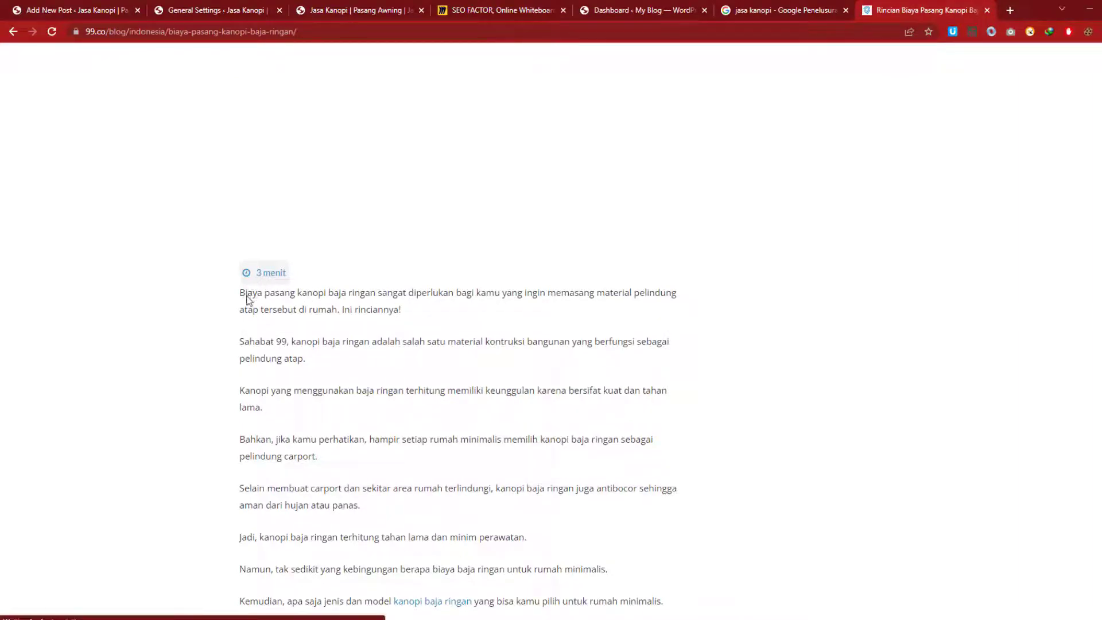
drag(240, 293, 659, 494)
scroll(552, 485, down, 2)
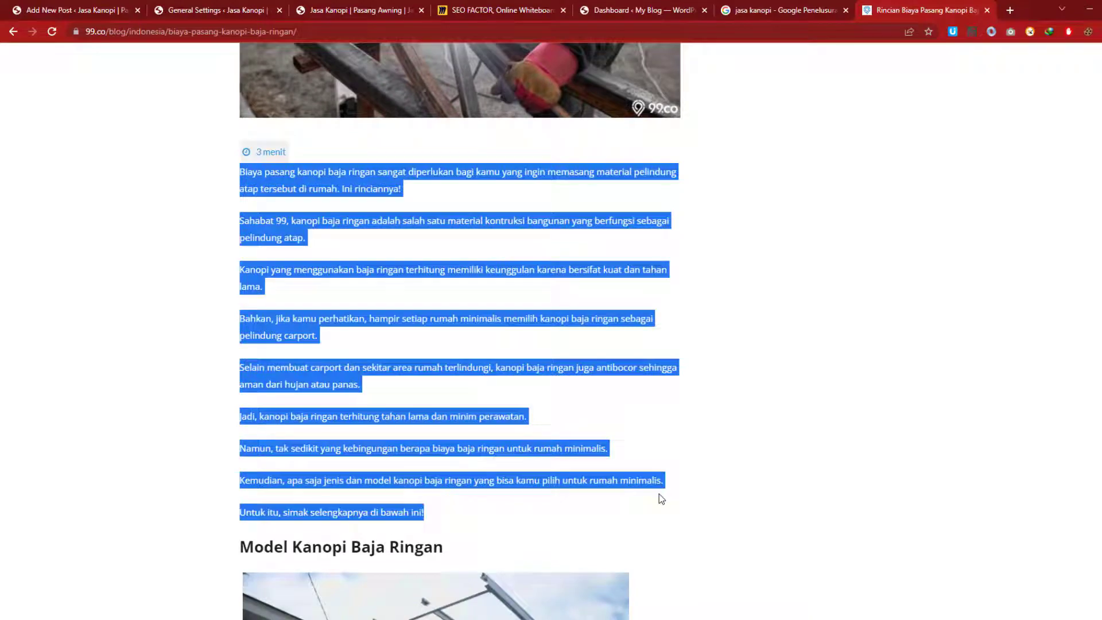
scroll(790, 369, down, 4)
click(116, 143)
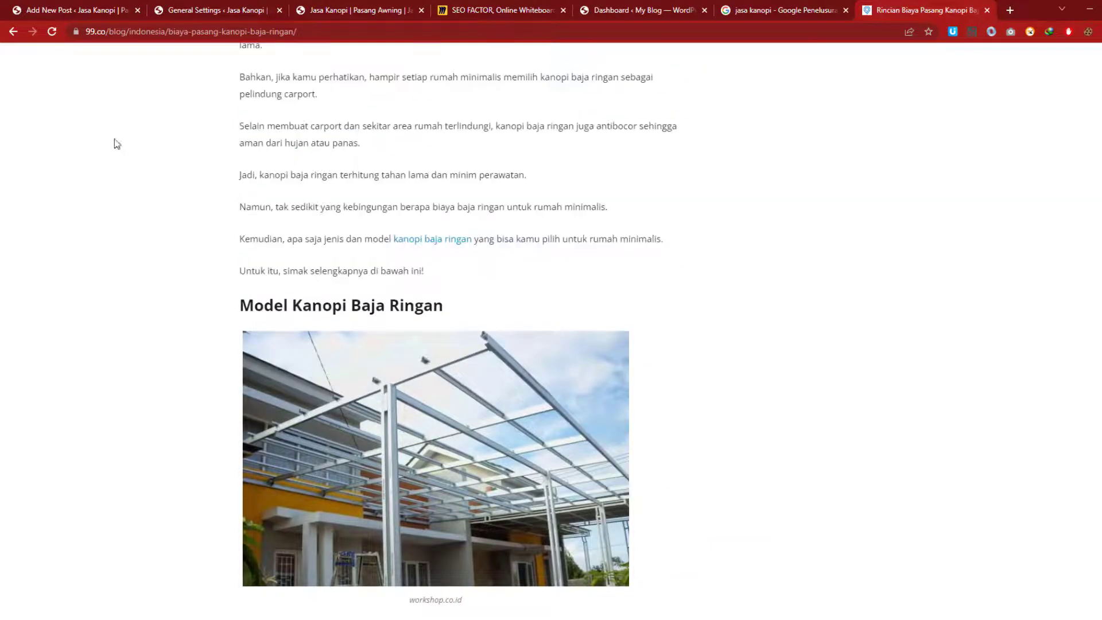
Return to the search results, open the hargadepo.com article on canopy prices, and copy its first two paragraphs.
click(13, 31)
scroll(161, 368, down, 3)
scroll(161, 368, down, 4)
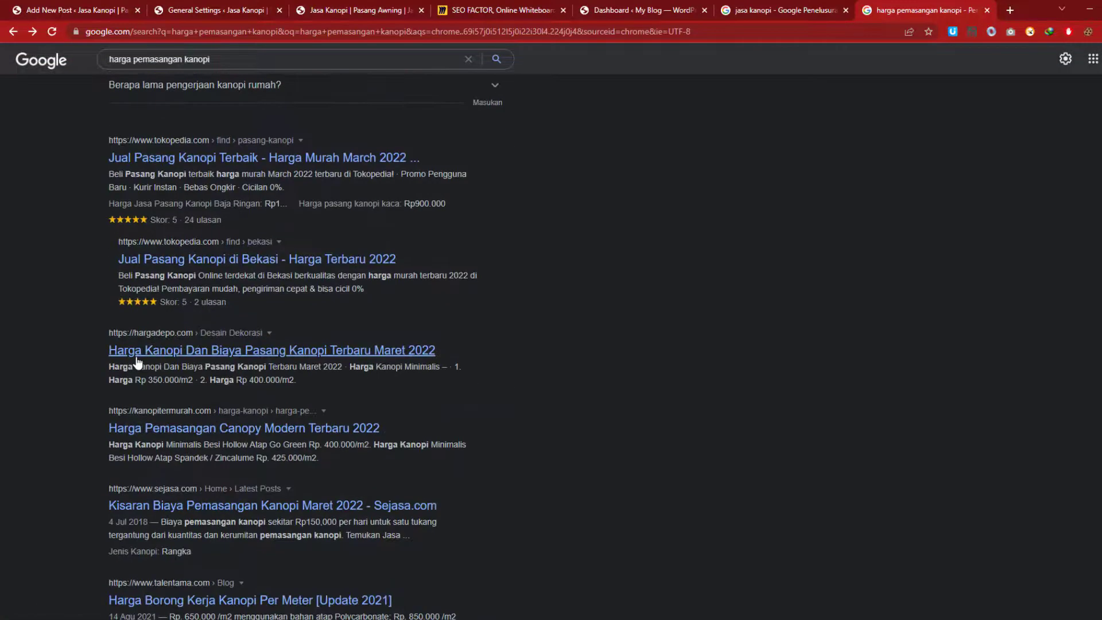
click(180, 353)
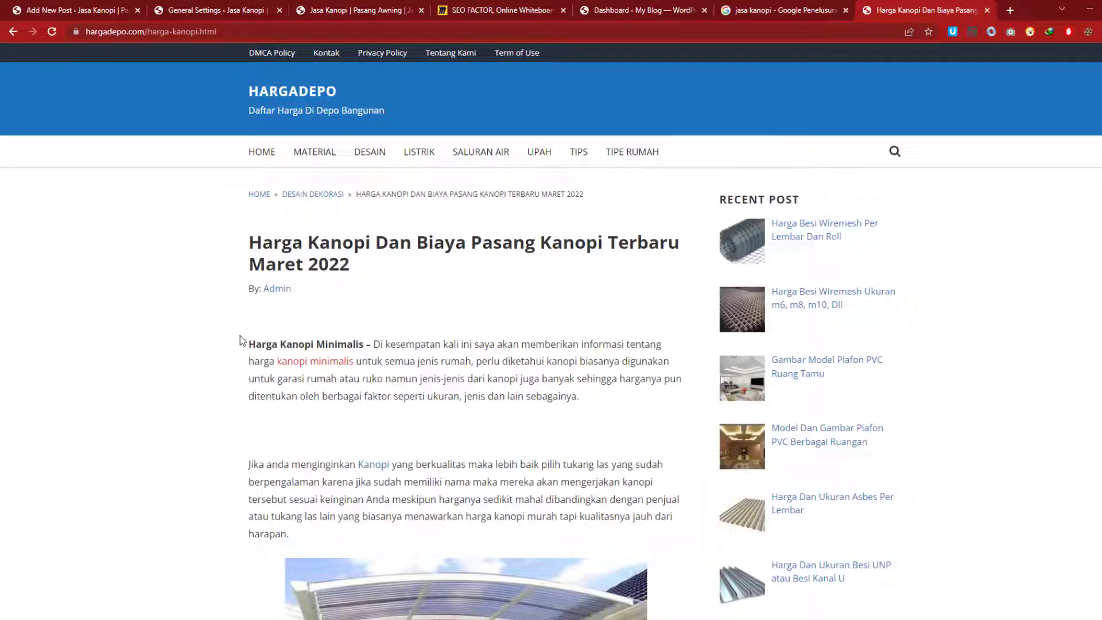
drag(241, 340, 671, 535)
key(ctrl+c)
Close the General Settings page and paste the copied hargadepo.com paragraphs into the new post's content.
click(173, 4)
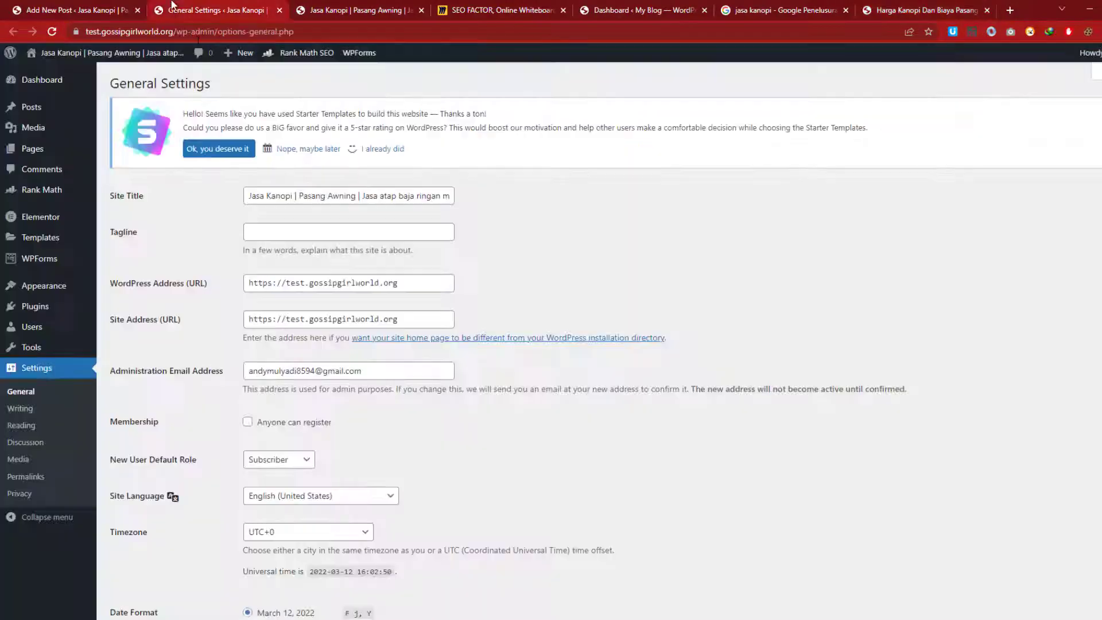
click(314, 5)
click(6, 5)
click(192, 4)
click(279, 11)
click(74, 10)
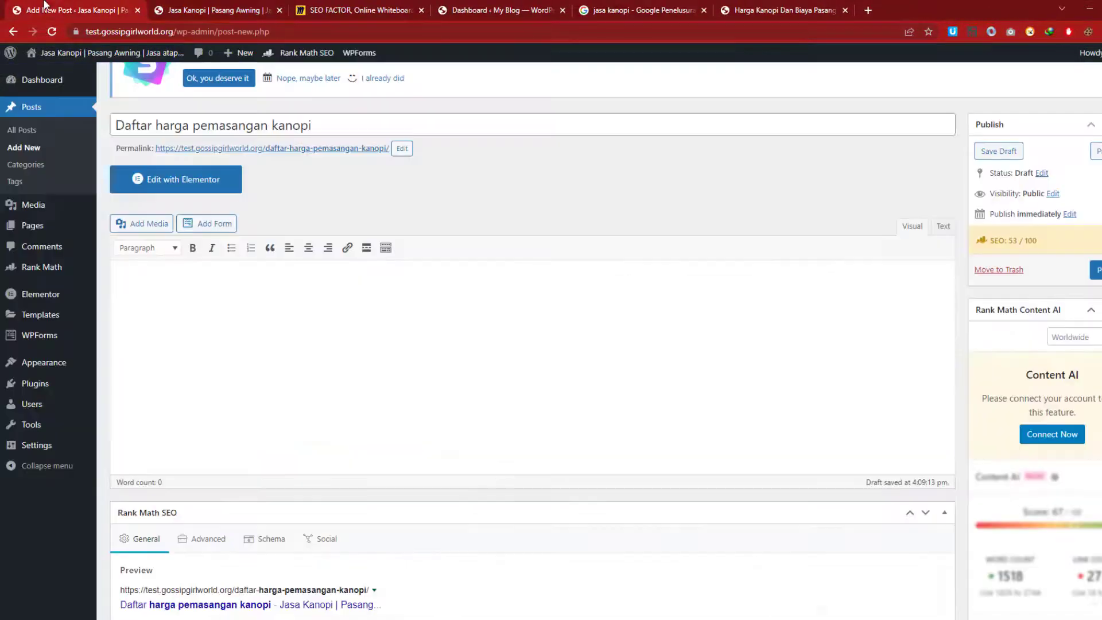
click(183, 360)
key(ctrl+v)
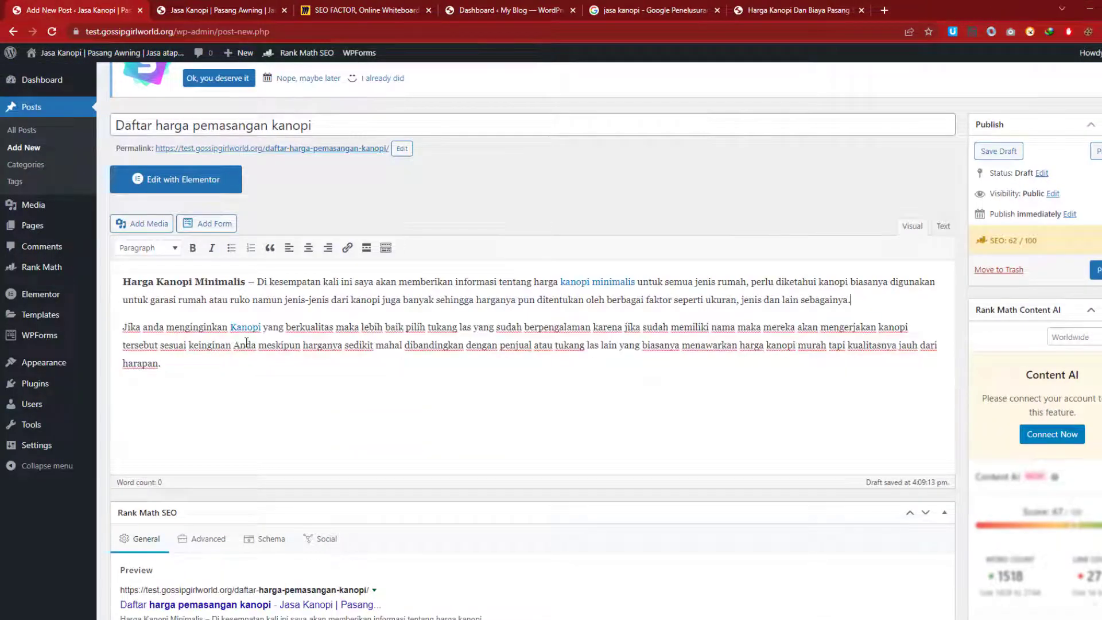
Remove the links from "Kanopi" in the second paragraph and "minimalis" in the first paragraph.
double_click(242, 332)
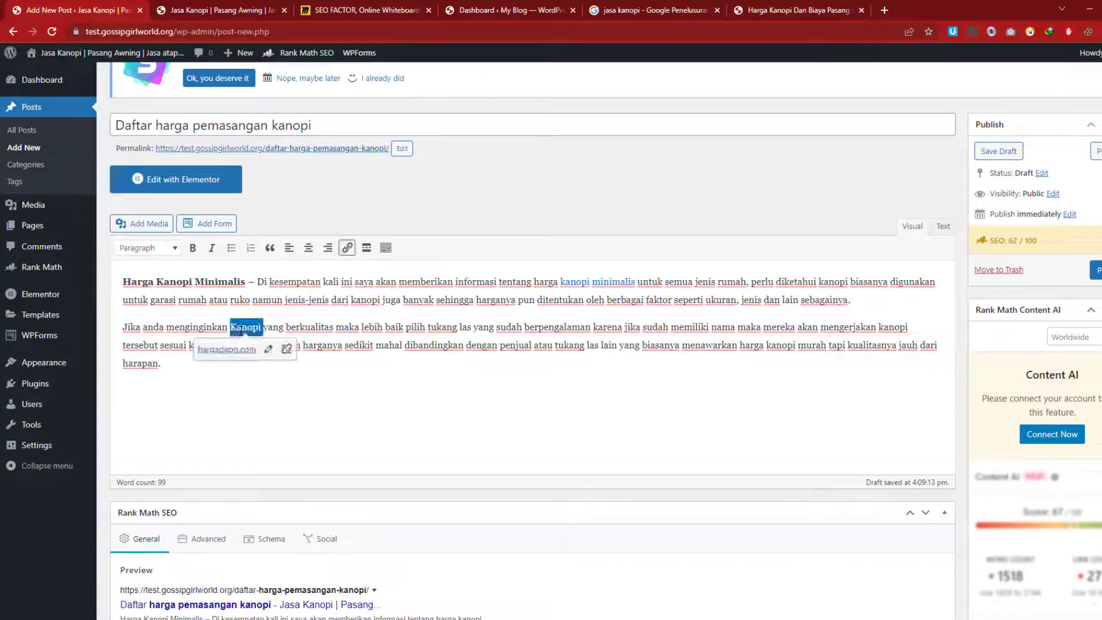
click(286, 350)
double_click(598, 282)
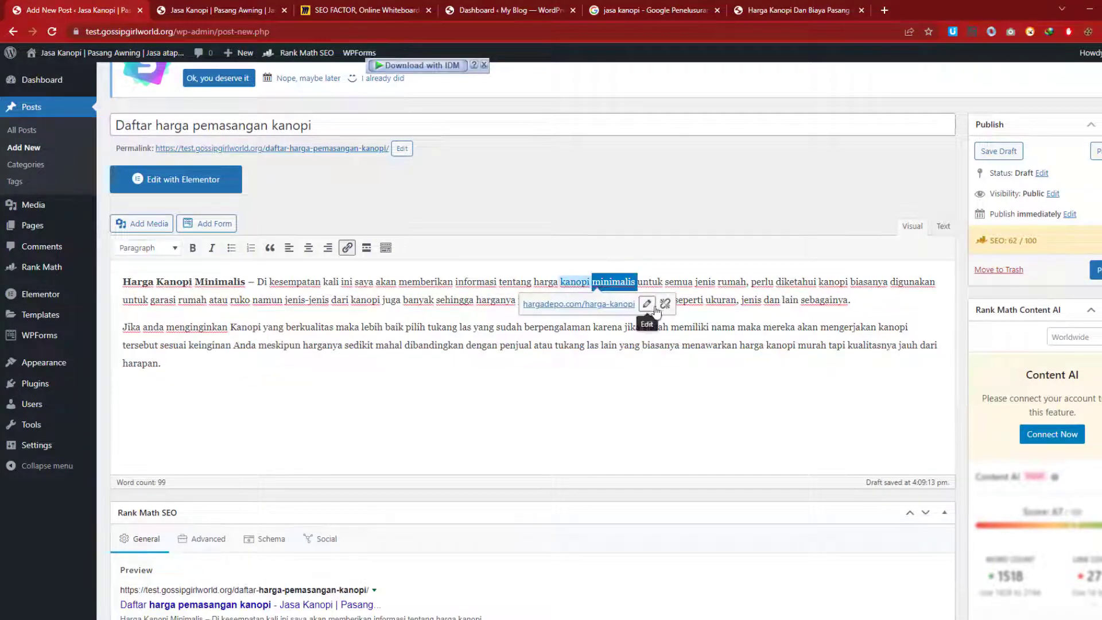
click(665, 304)
double_click(575, 282)
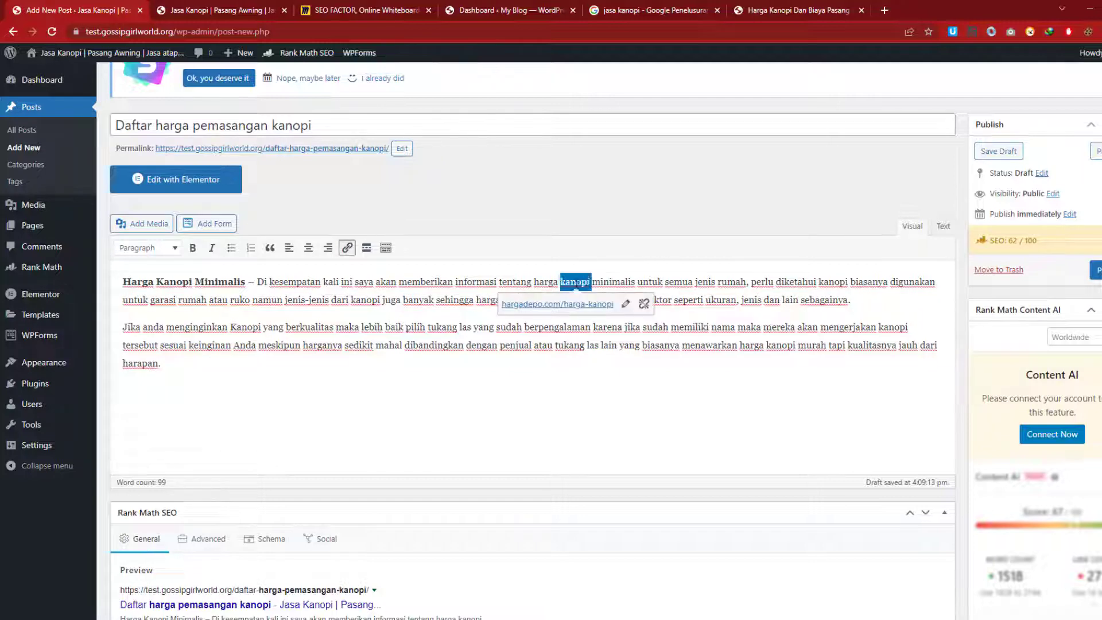
click(620, 309)
drag(497, 305, 637, 304)
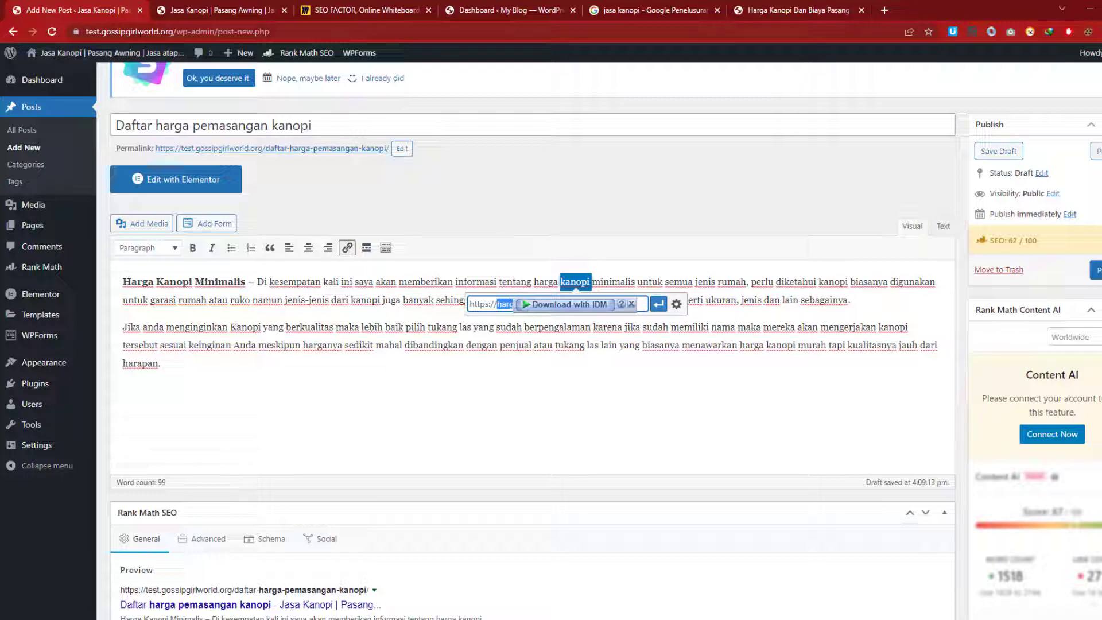
click(169, 36)
drag(173, 32, 86, 32)
key(ctrl+c)
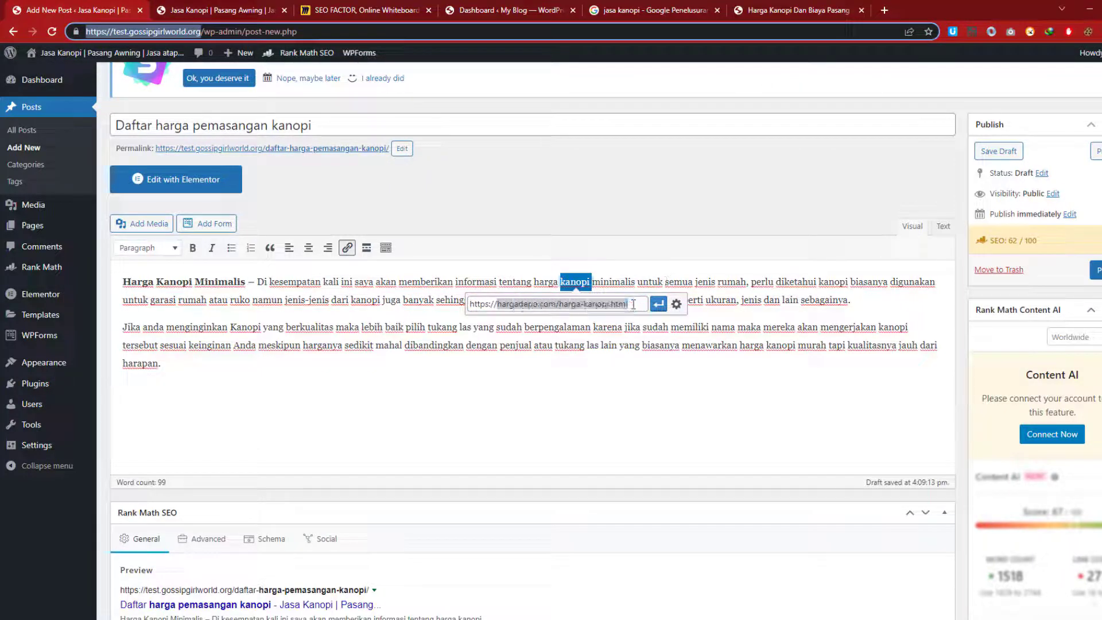
click(505, 305)
key(ctrl+v)
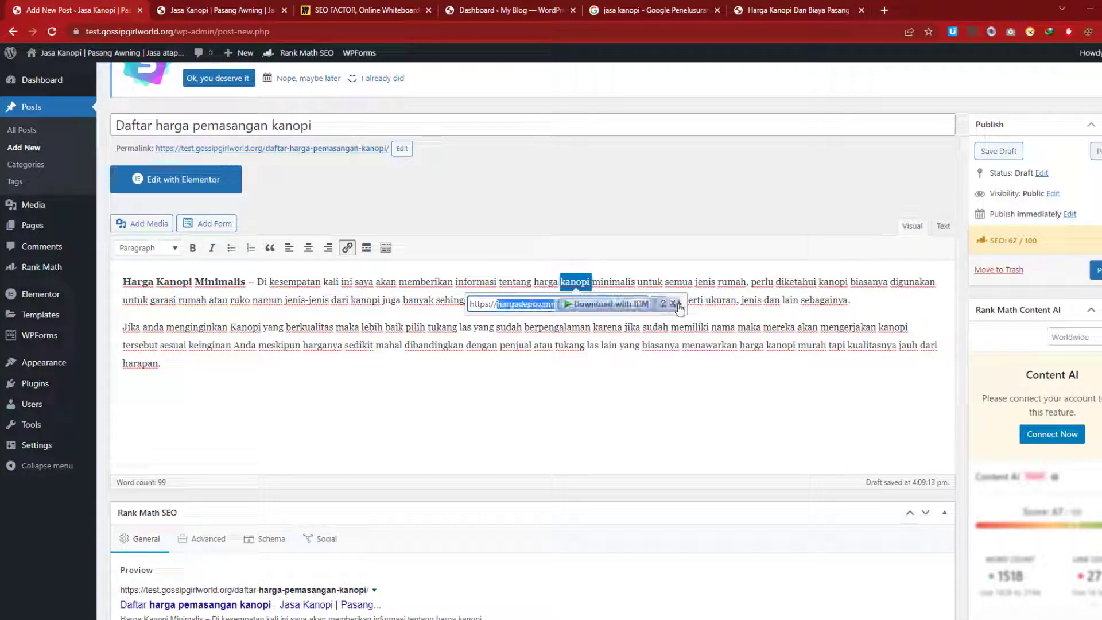
key(ctrl+a)
key(ctrl+v)
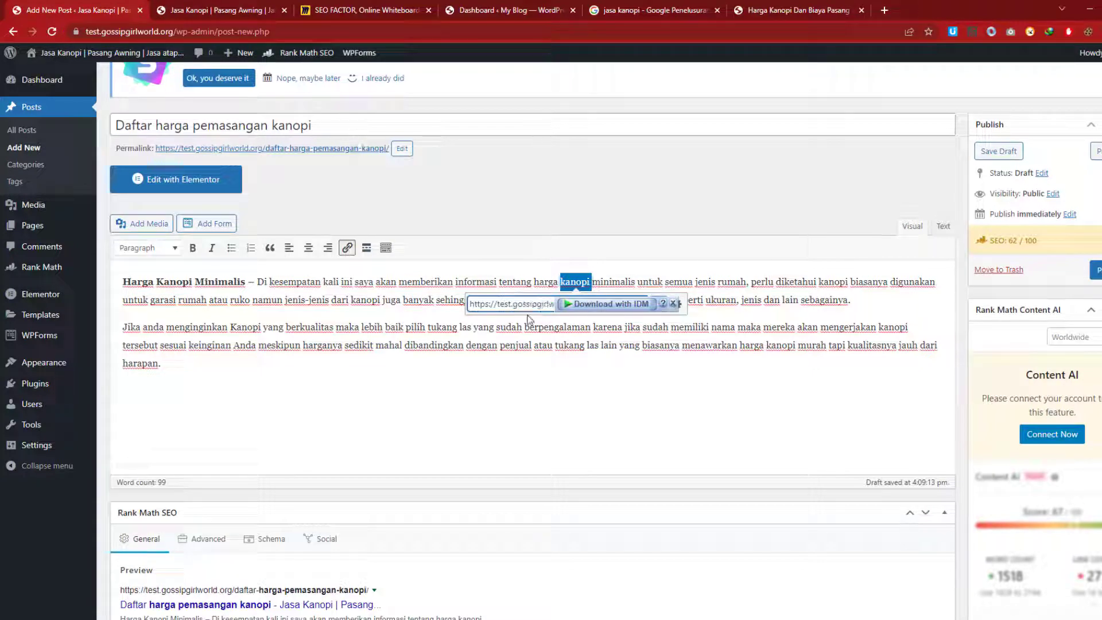
click(658, 327)
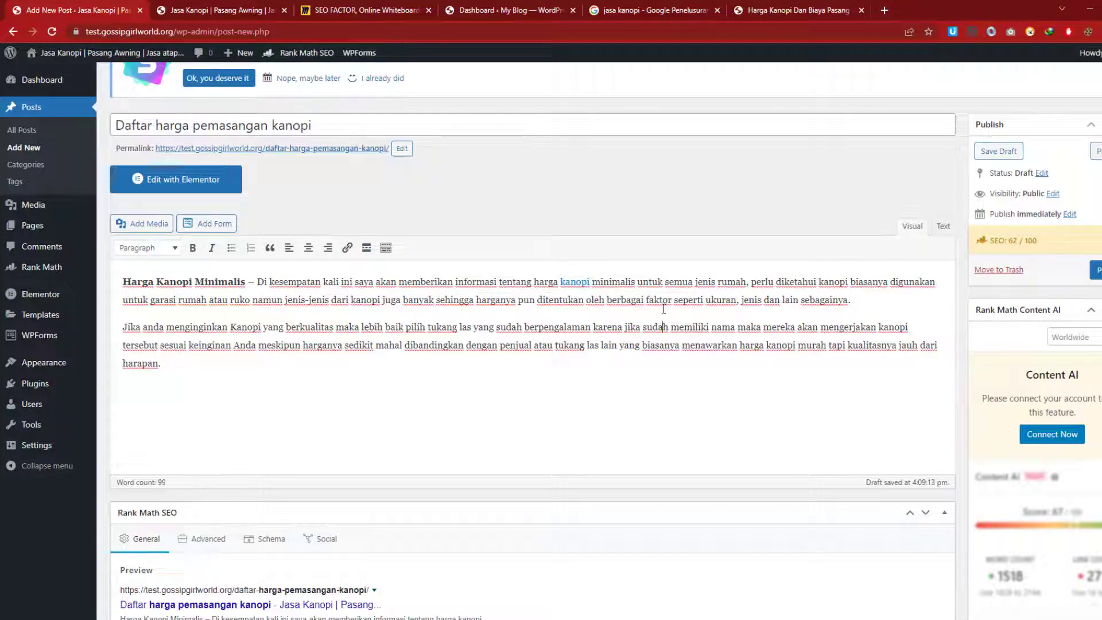
click(575, 283)
click(390, 358)
Examine the Basic SEO checks for the focus keyword and the description field in the snippet editor.
scroll(379, 373, down, 5)
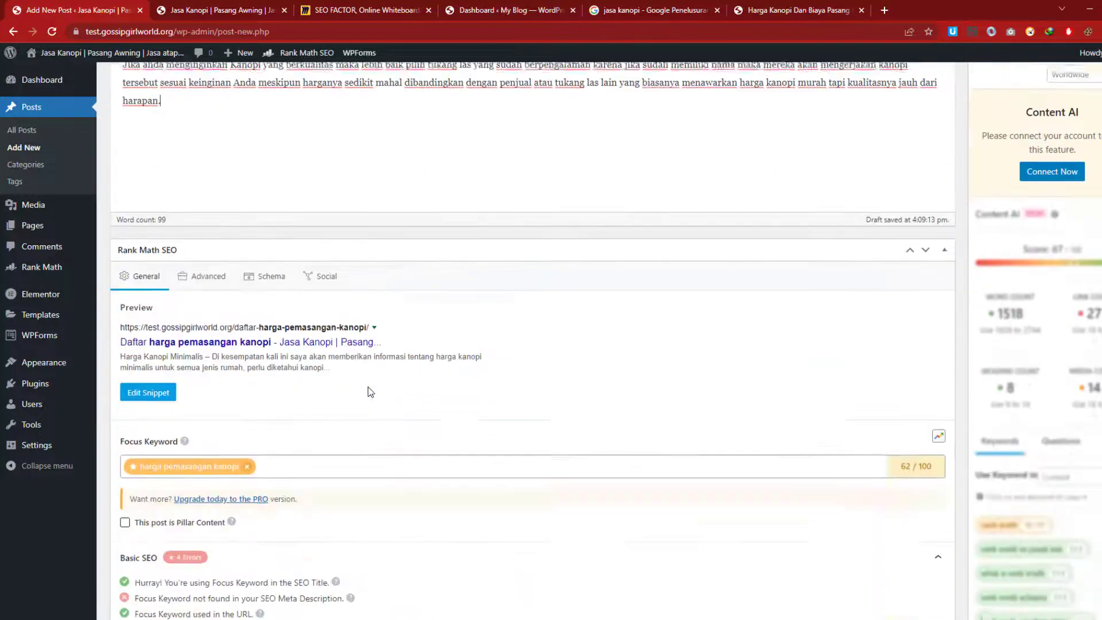
scroll(370, 391, down, 1)
scroll(232, 381, down, 1)
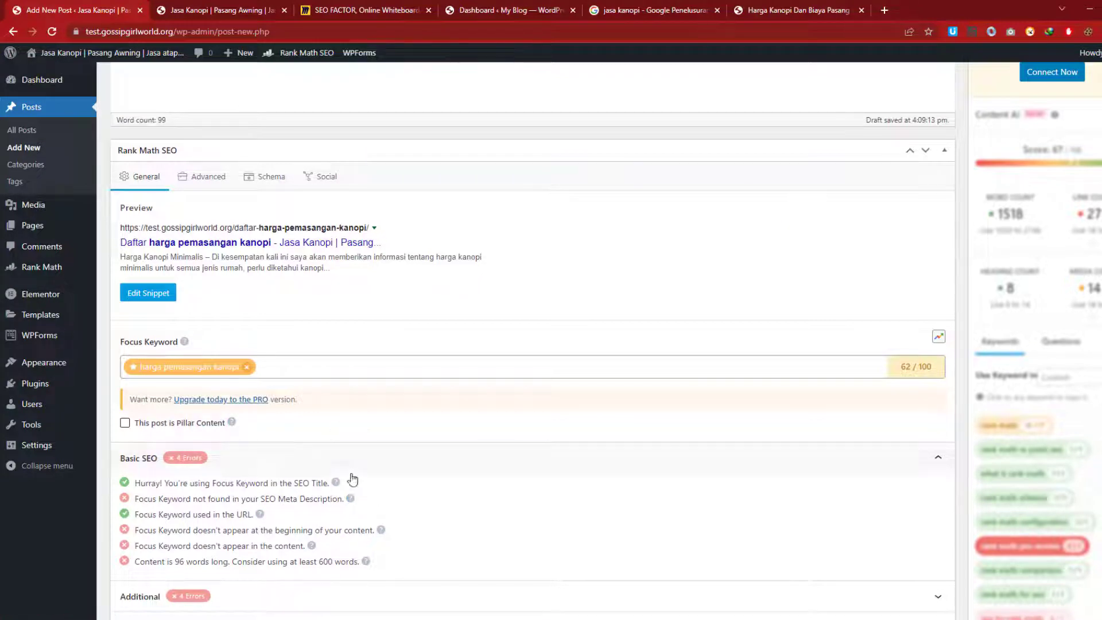
scroll(275, 465, up, 1)
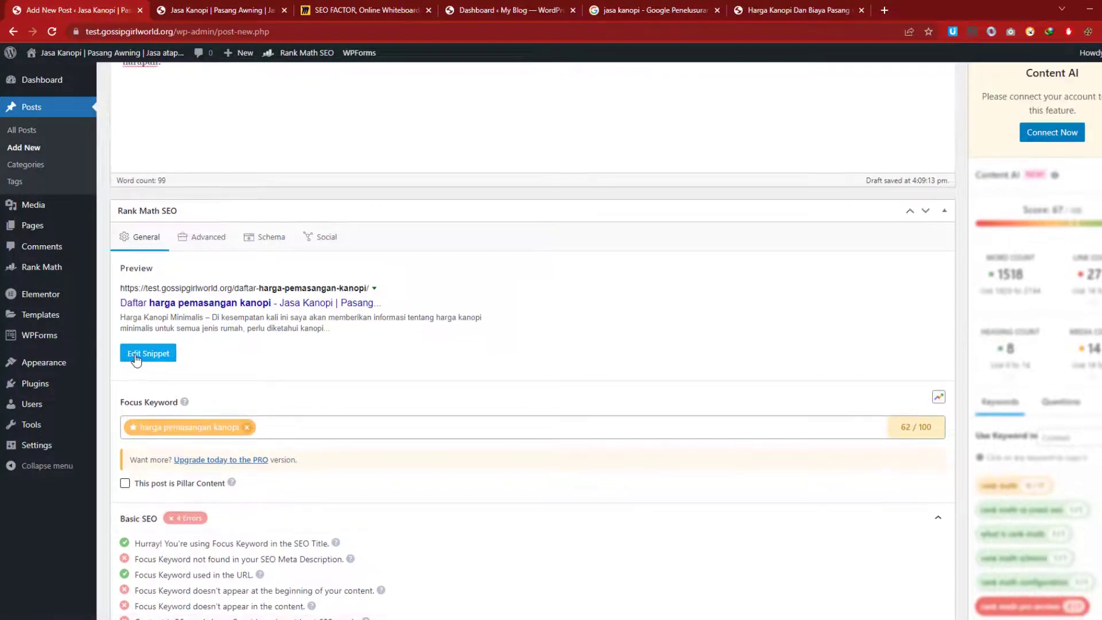
click(136, 356)
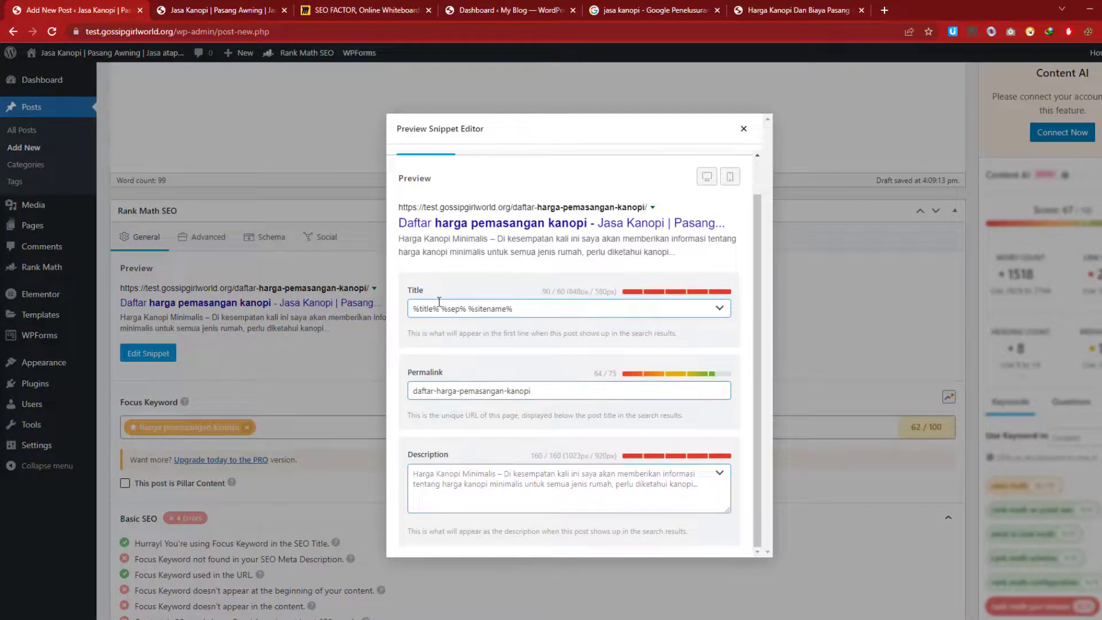
click(443, 478)
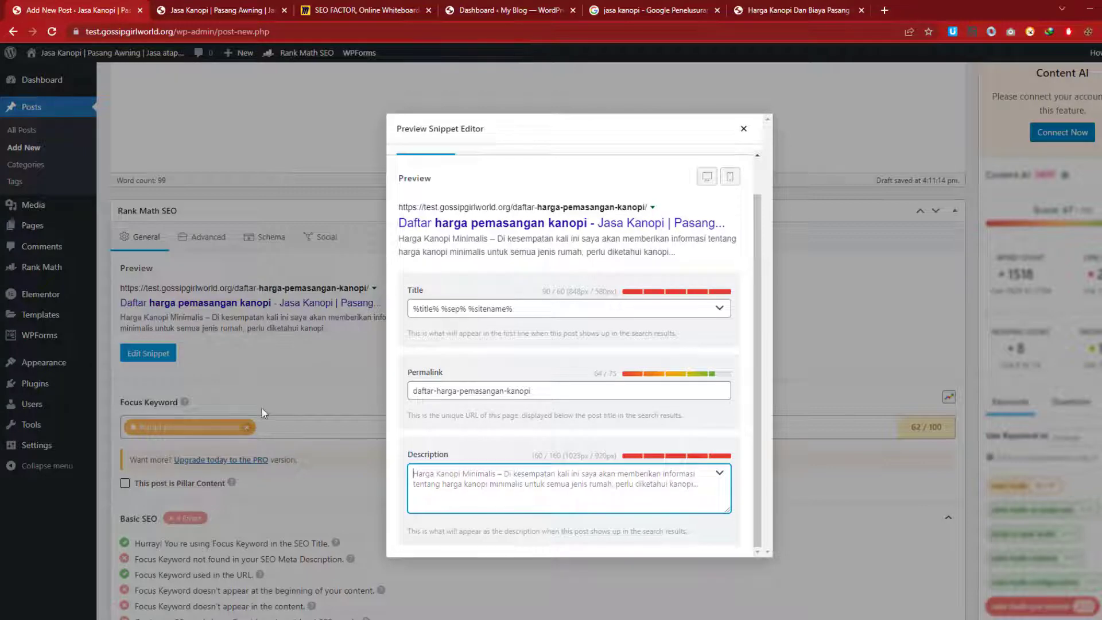
click(743, 129)
scroll(200, 440, up, 4)
scroll(201, 440, down, 2)
scroll(201, 440, down, 4)
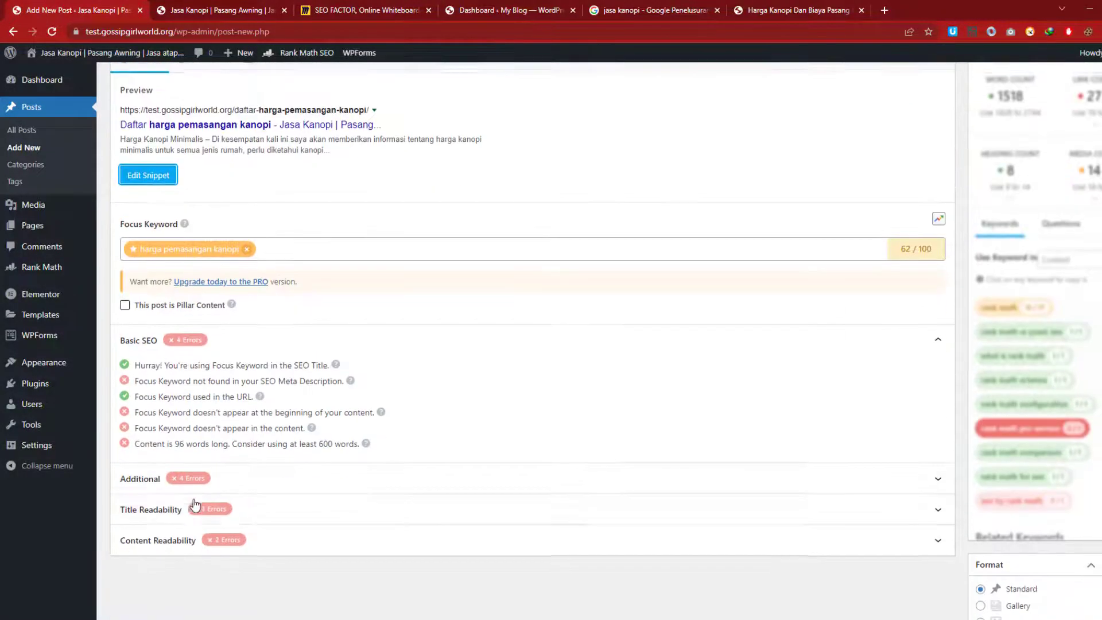
click(150, 175)
scroll(462, 462, down, 1)
click(417, 475)
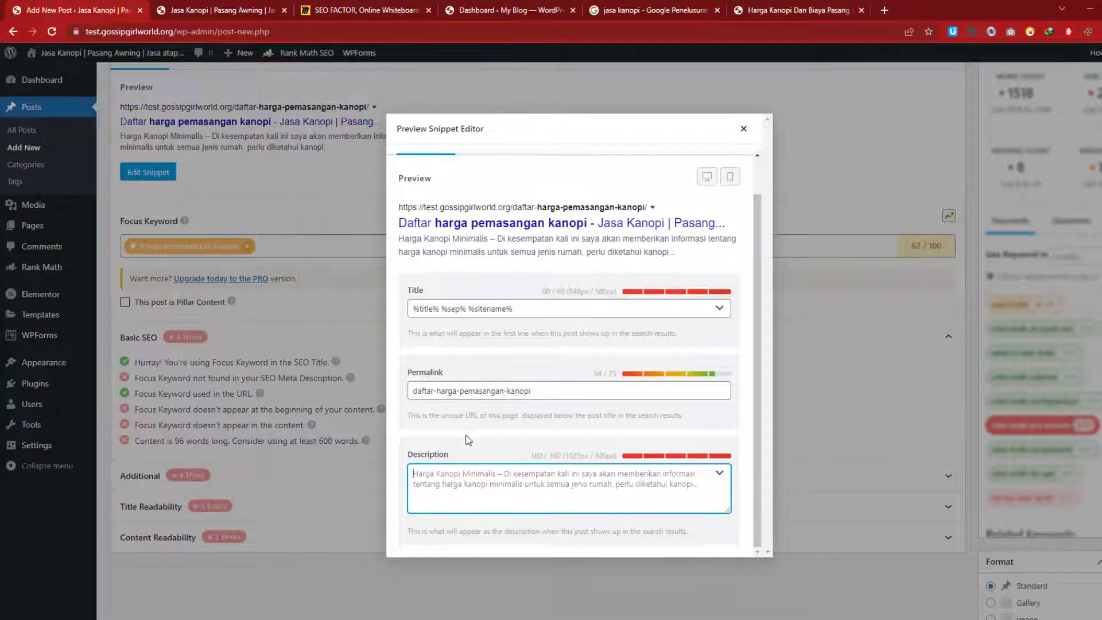
text(https://test.gossipgirlworld.org/)
key(ctrl+z)
text(Har)
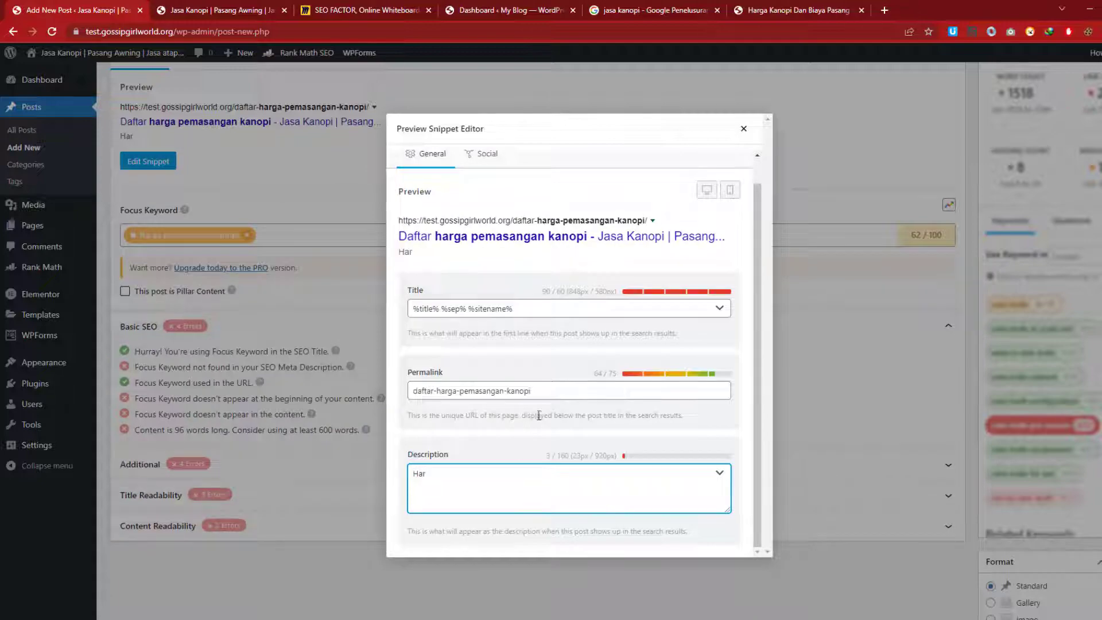
click(744, 128)
Copy the whole opening paragraph of the post, starting at "Harga Kanopi Minimalis".
scroll(240, 305, up, 8)
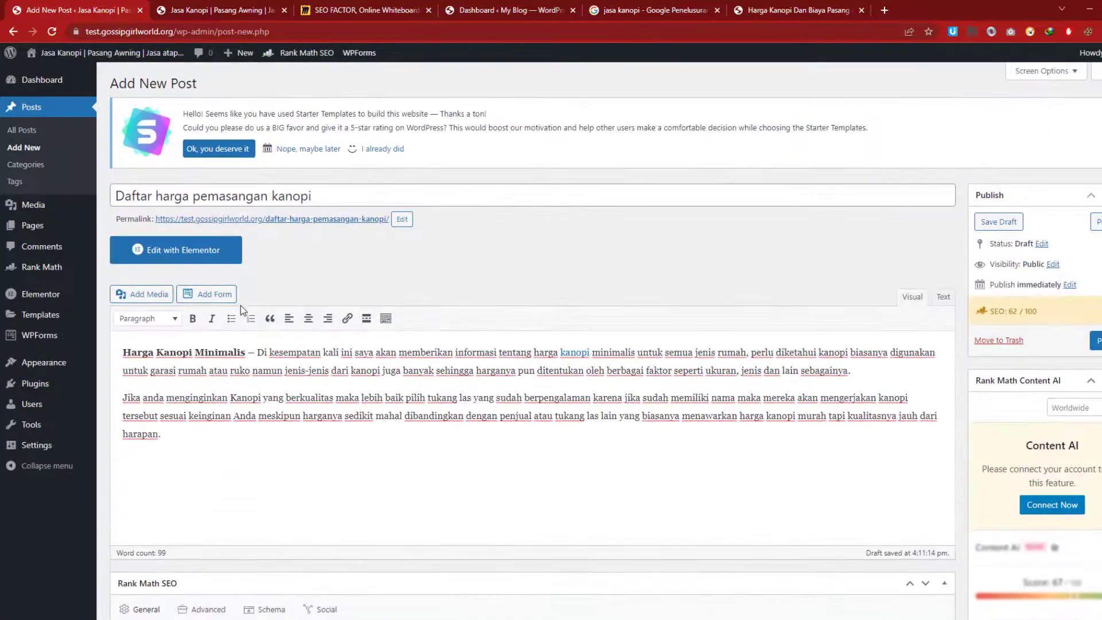
click(363, 353)
drag(736, 352, 123, 351)
click(856, 371)
drag(856, 371, 121, 352)
key(ctrl+c)
Replace the SEO snippet's description with the copied opening paragraph.
scroll(330, 397, down, 5)
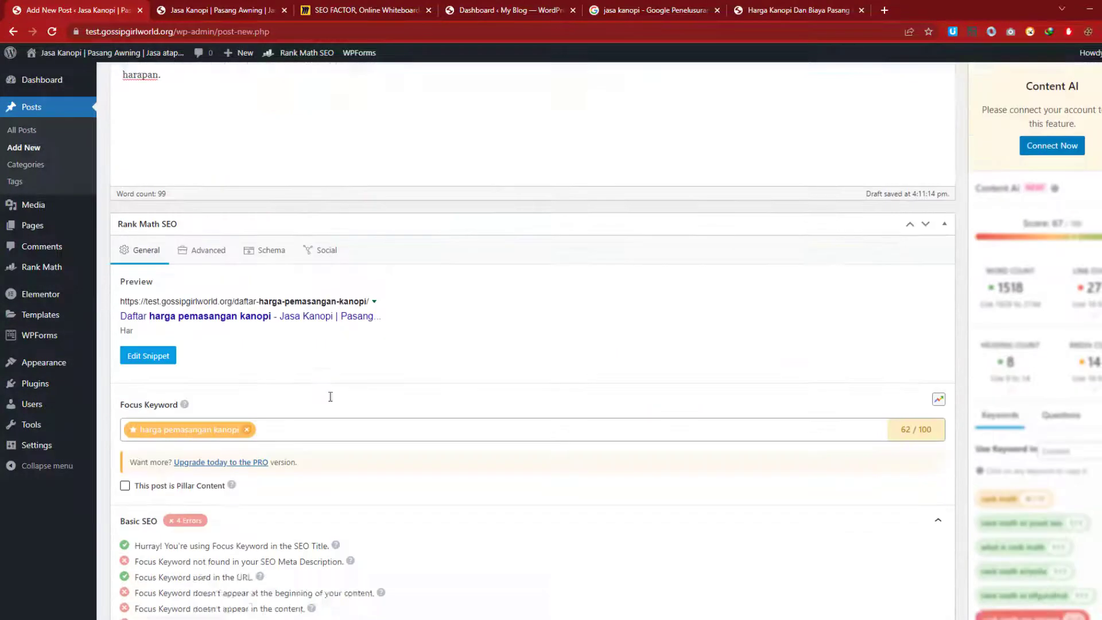
scroll(331, 397, down, 6)
scroll(315, 388, up, 4)
click(150, 175)
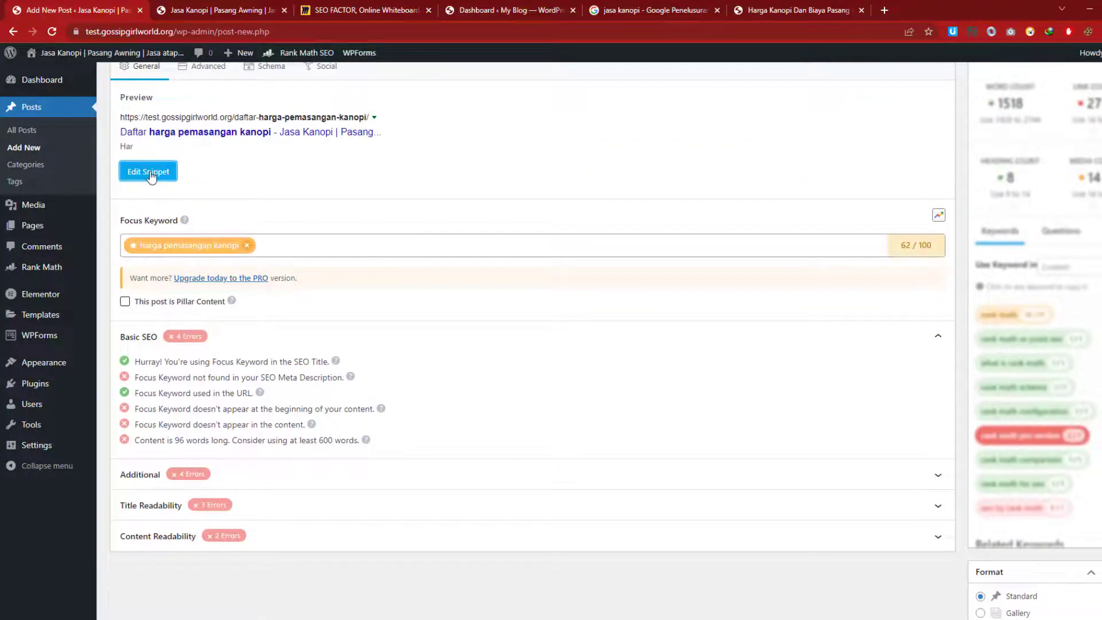
click(453, 509)
key(ctrl+a)
key(ctrl+v)
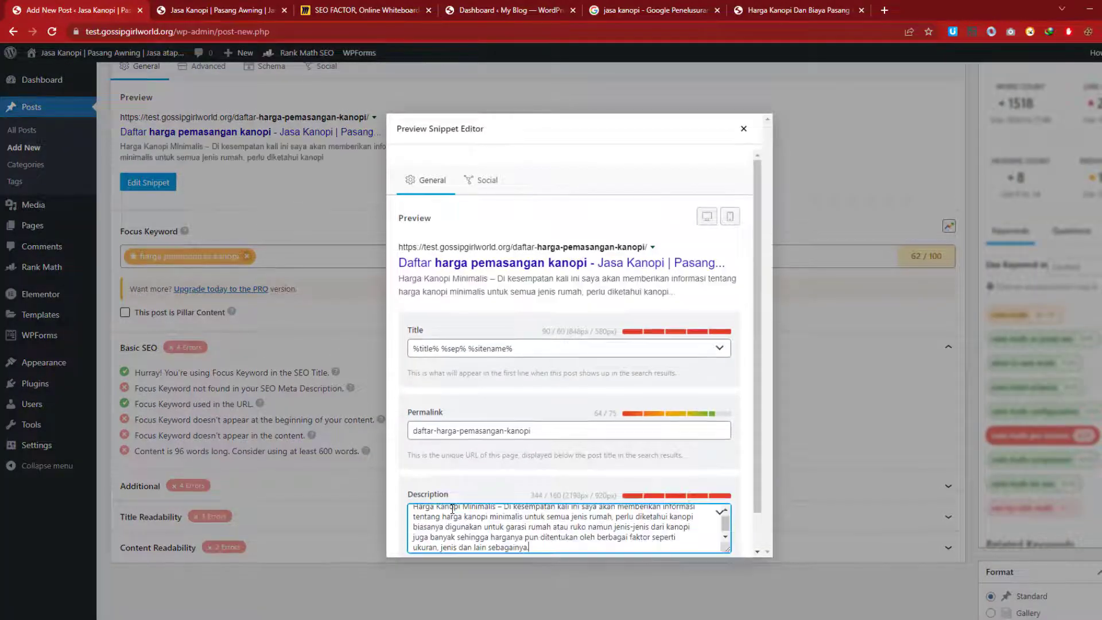
Insert "Pemasangan" between "Harga" and "Kanopi" at the start of the snippet description.
scroll(591, 473, down, 1)
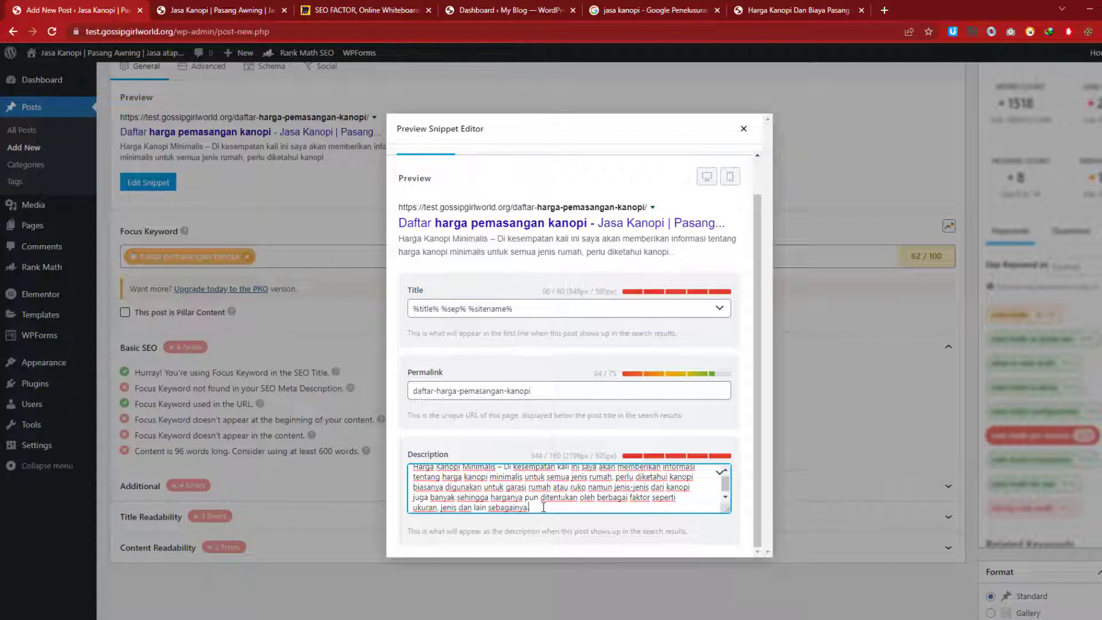
scroll(480, 492, up, 1)
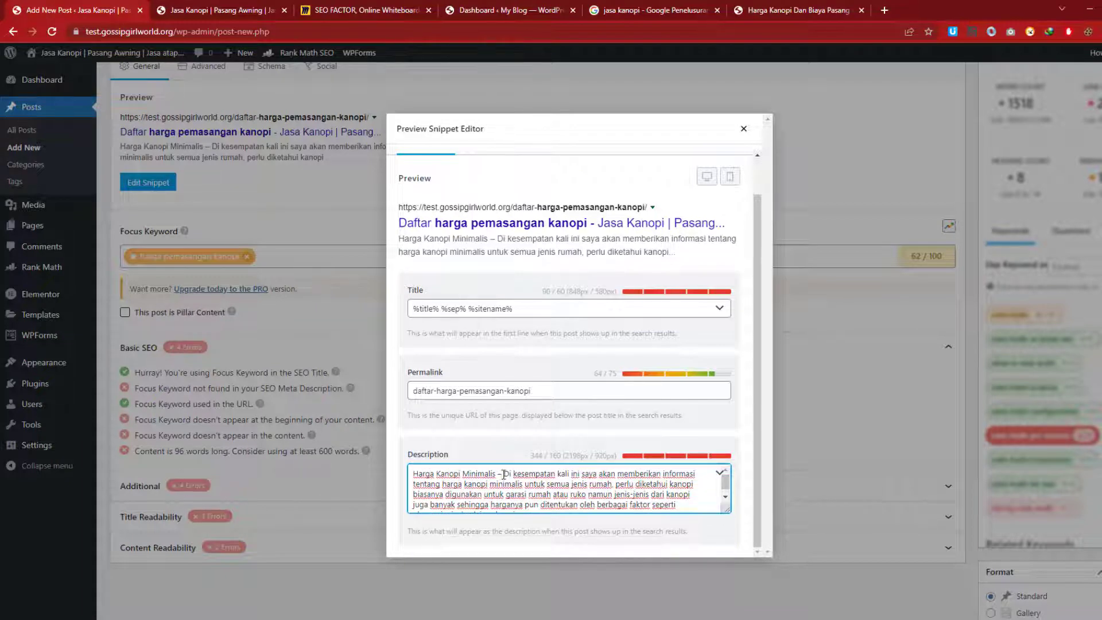
double_click(484, 474)
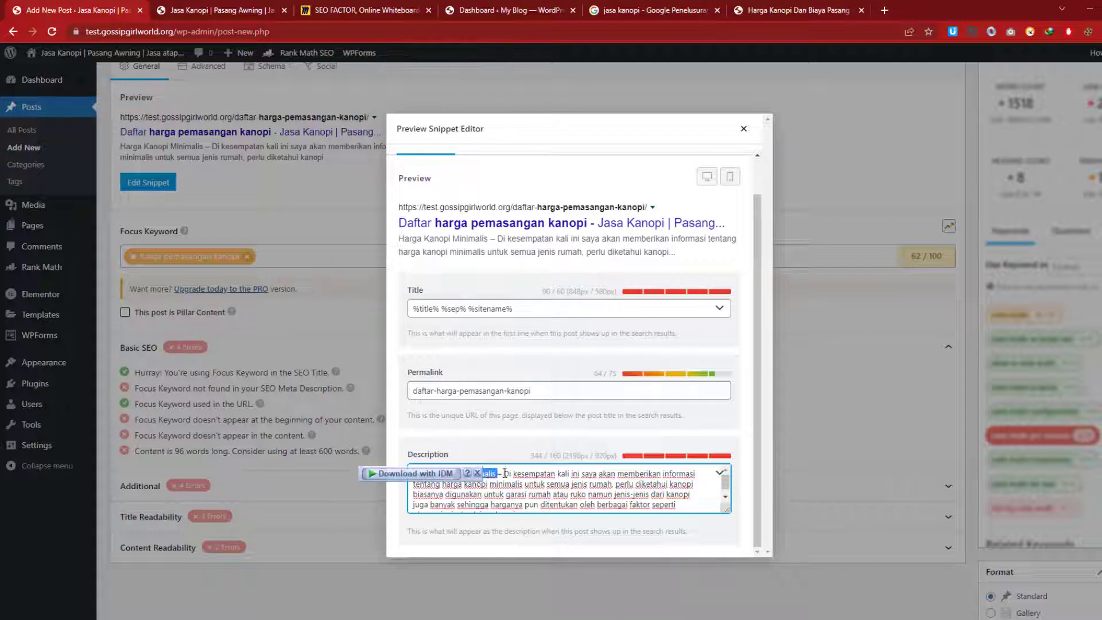
click(505, 473)
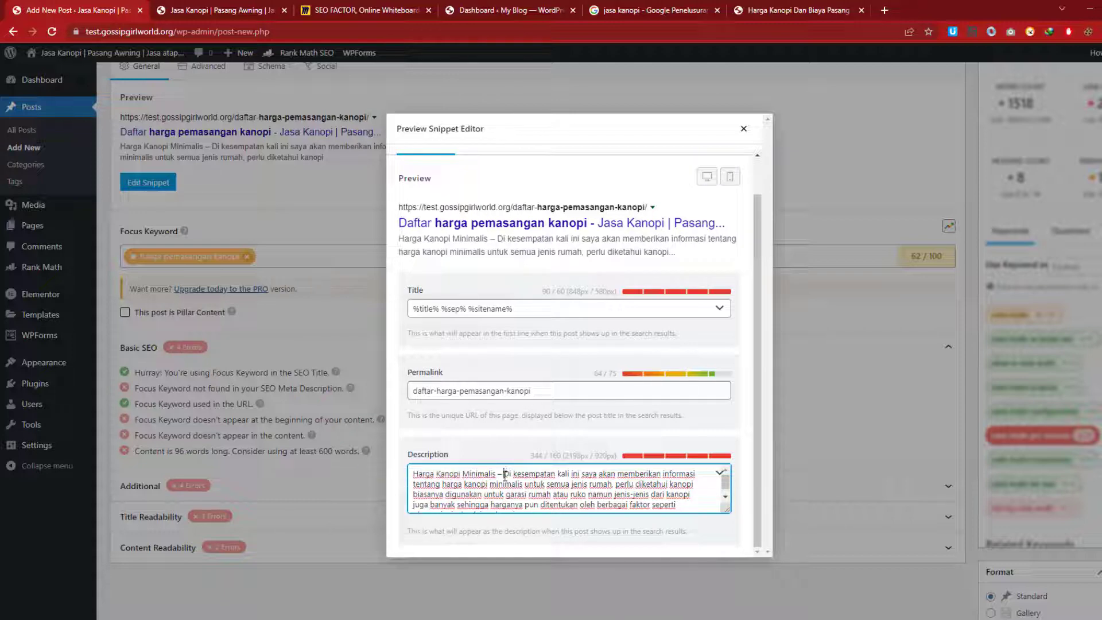
click(438, 473)
text(Pemasangan)
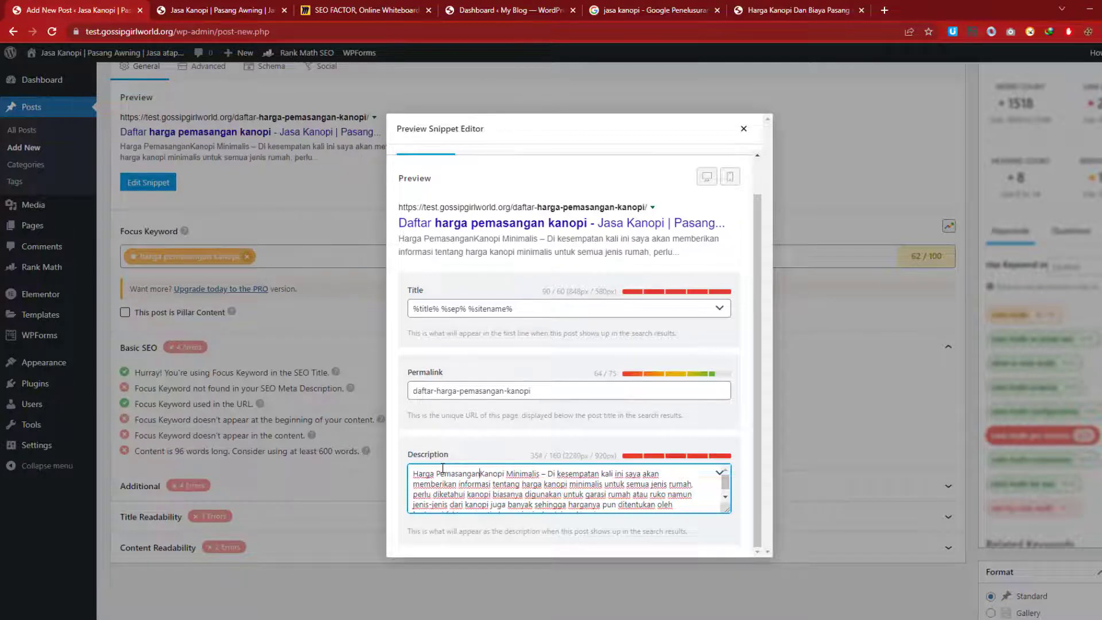
Read through the snippet description from start to end to judge its wording and length.
scroll(557, 491, down, 1)
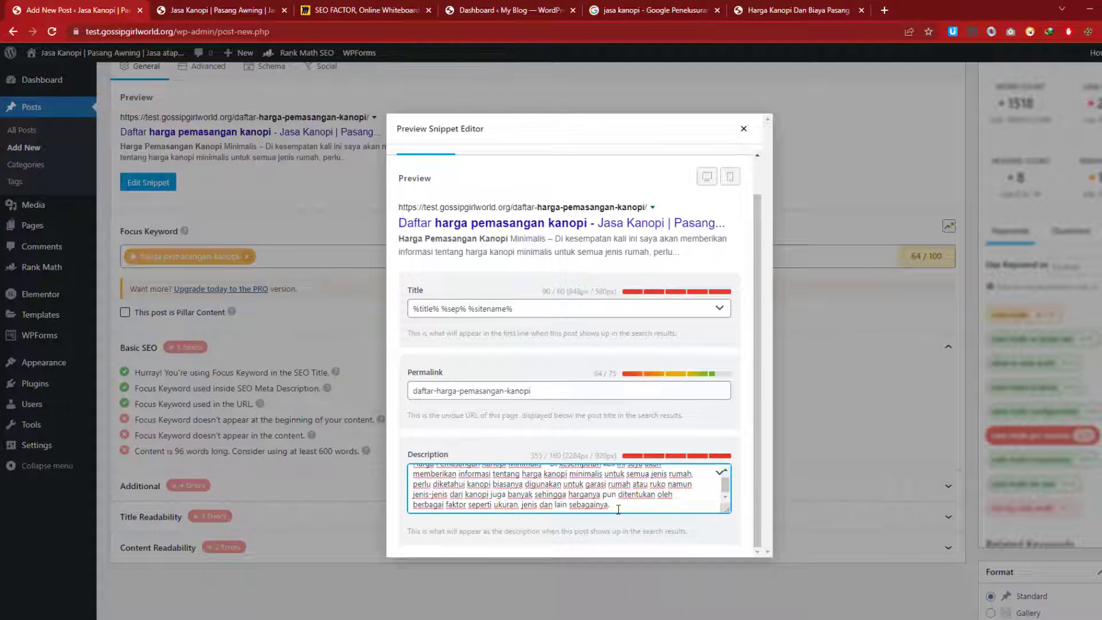
drag(618, 509, 570, 501)
scroll(570, 497, up, 1)
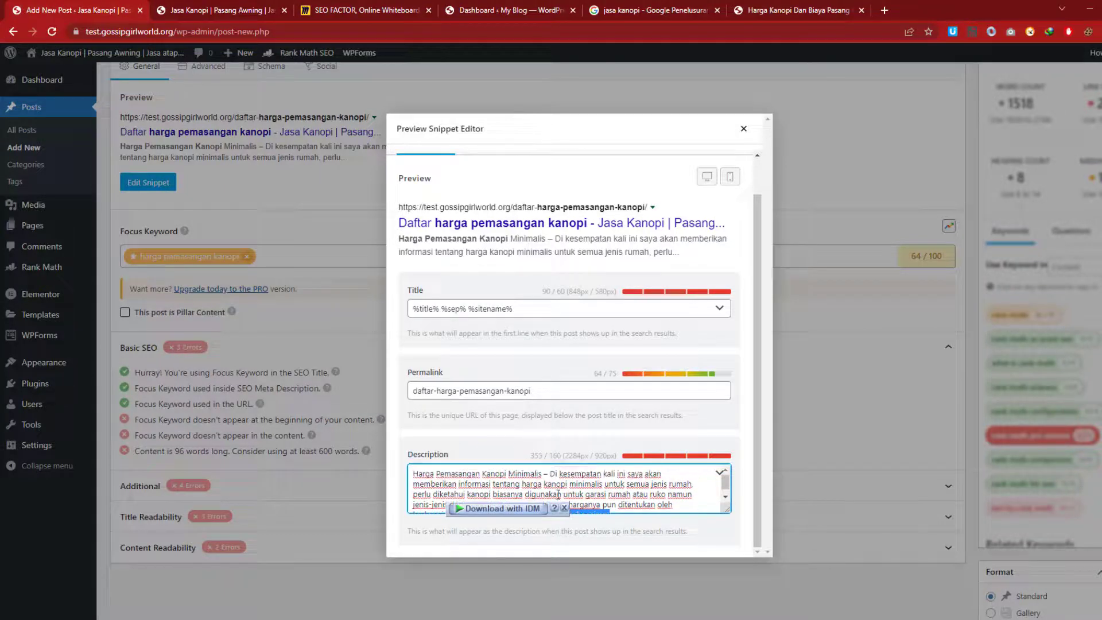
click(595, 495)
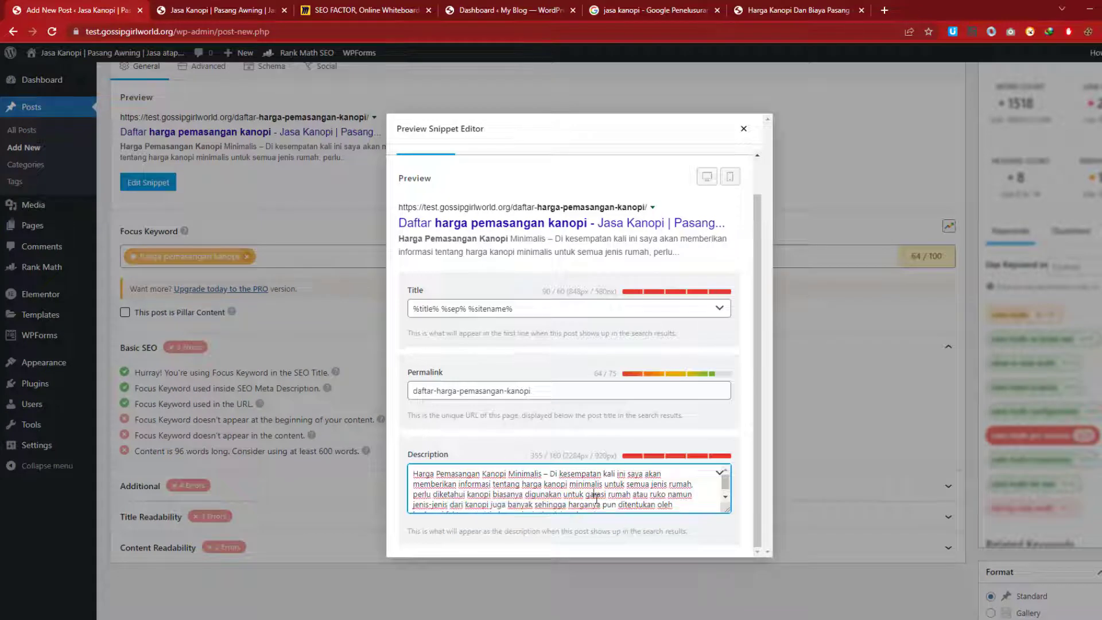
scroll(598, 497, down, 1)
drag(622, 508, 466, 486)
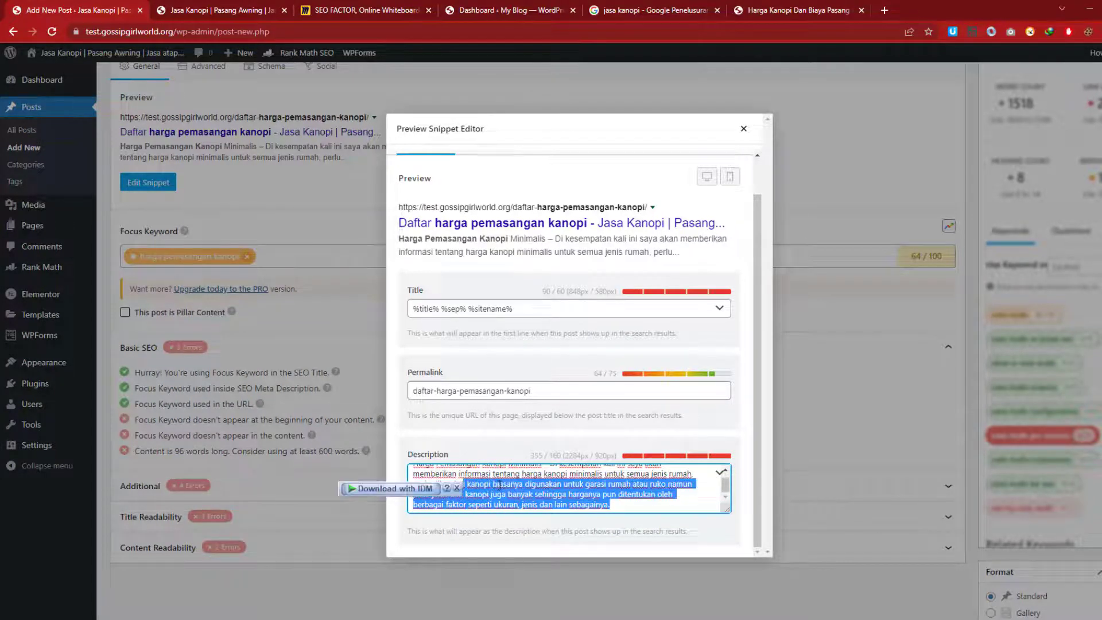
click(583, 485)
scroll(567, 488, up, 1)
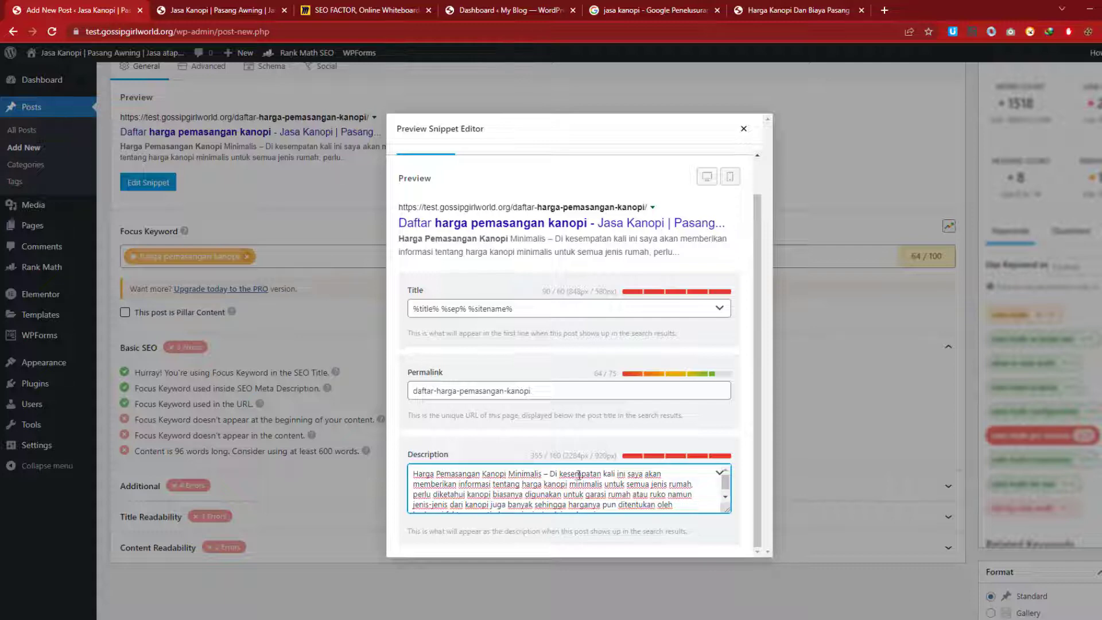
click(561, 471)
click(551, 471)
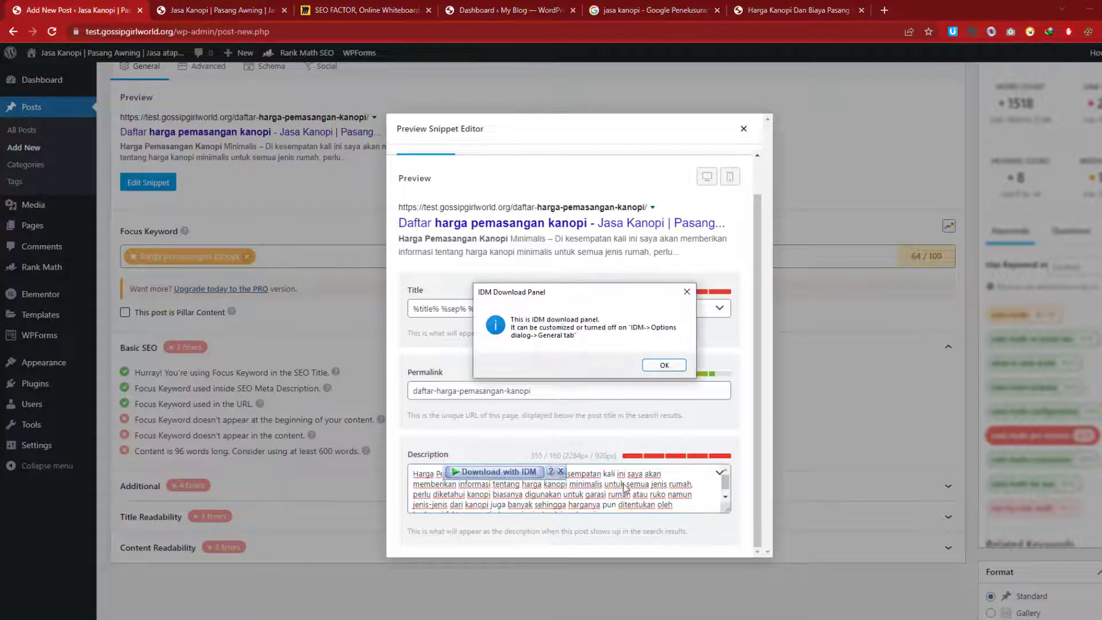
click(665, 365)
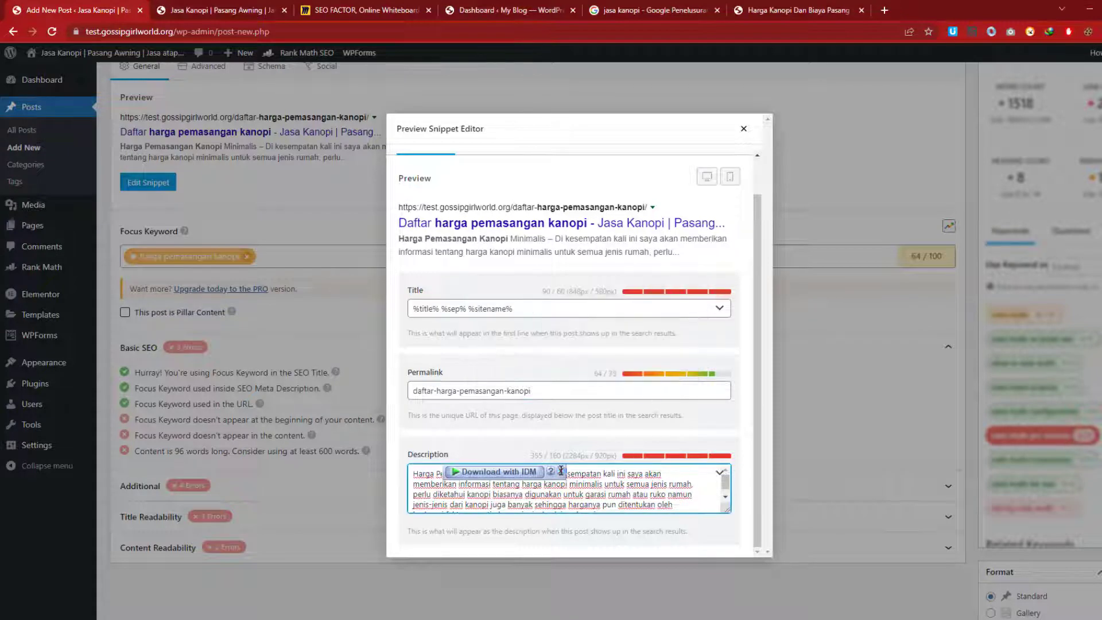
scroll(555, 470, down, 1)
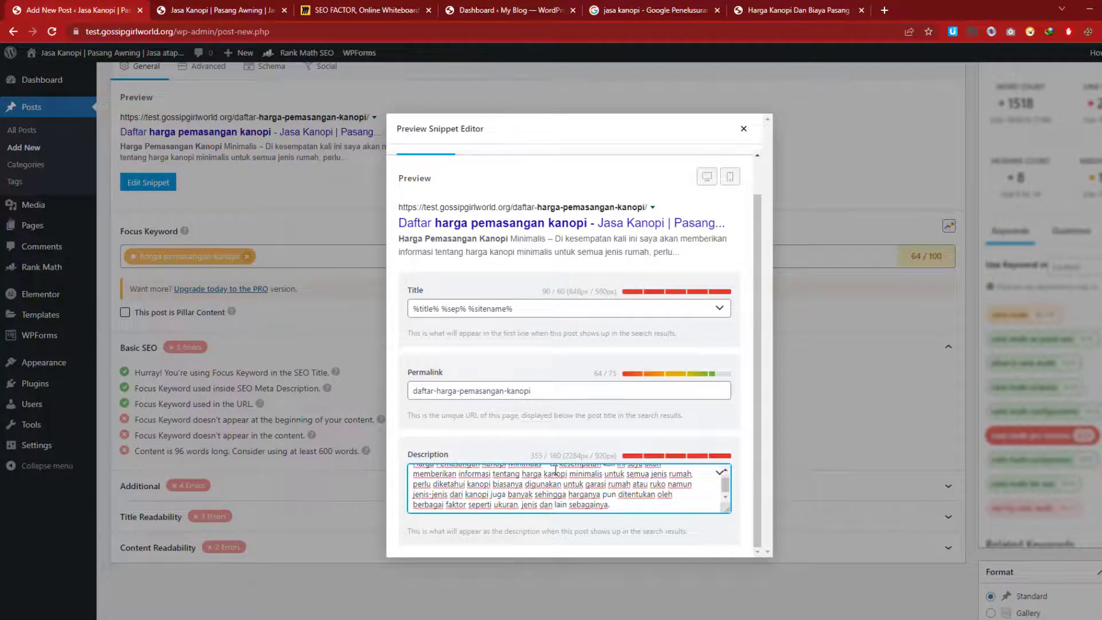
scroll(603, 490, up, 1)
scroll(603, 492, down, 1)
scroll(550, 474, up, 1)
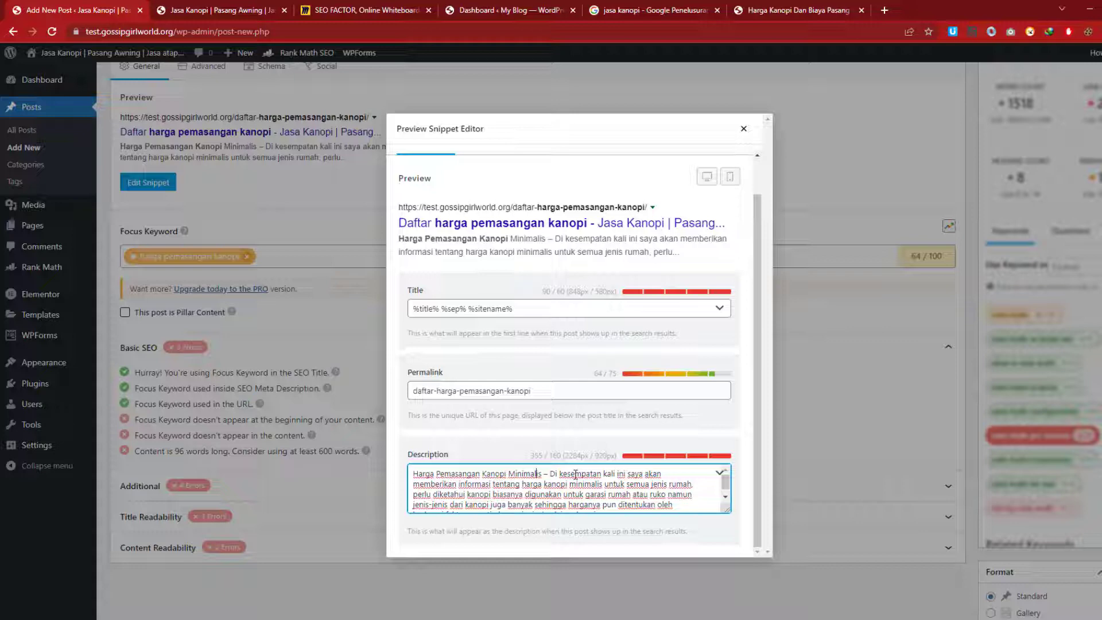
scroll(553, 477, down, 1)
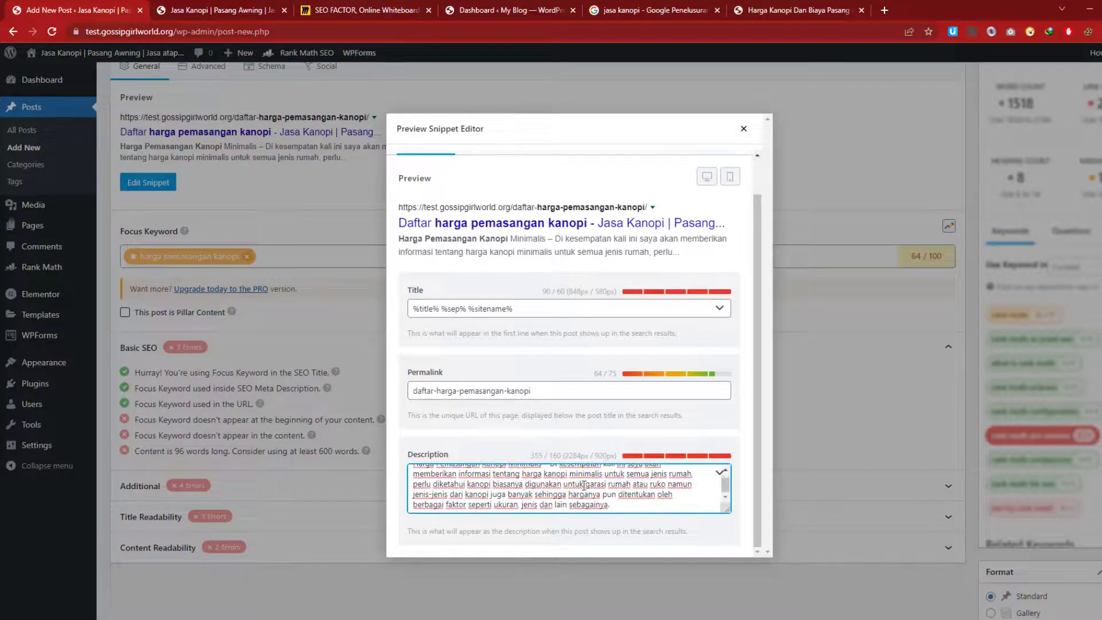
scroll(577, 488, up, 1)
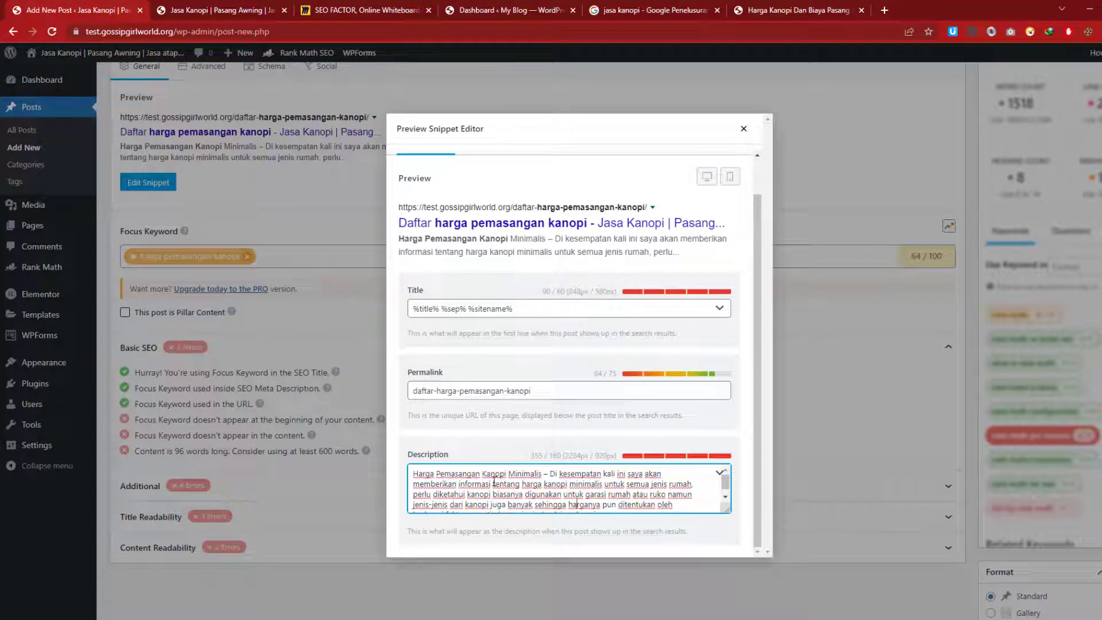
Replace the whole snippet description with "Harga pemasangan kanopi dijamin murah , cepat , dan berkualitas".
key(ctrl+a)
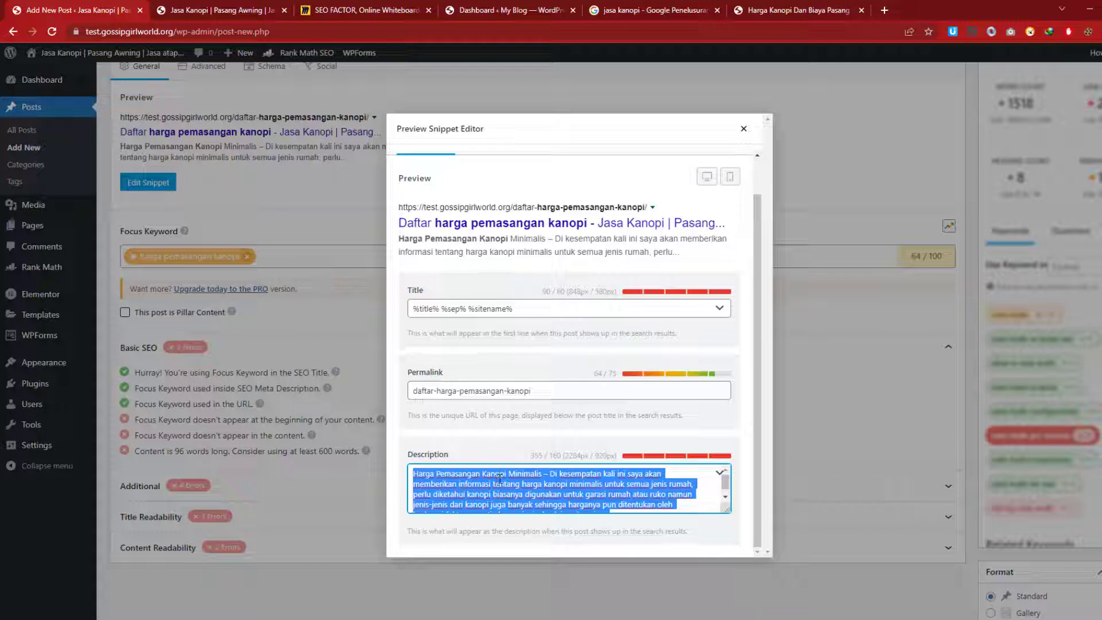
text(Harg)
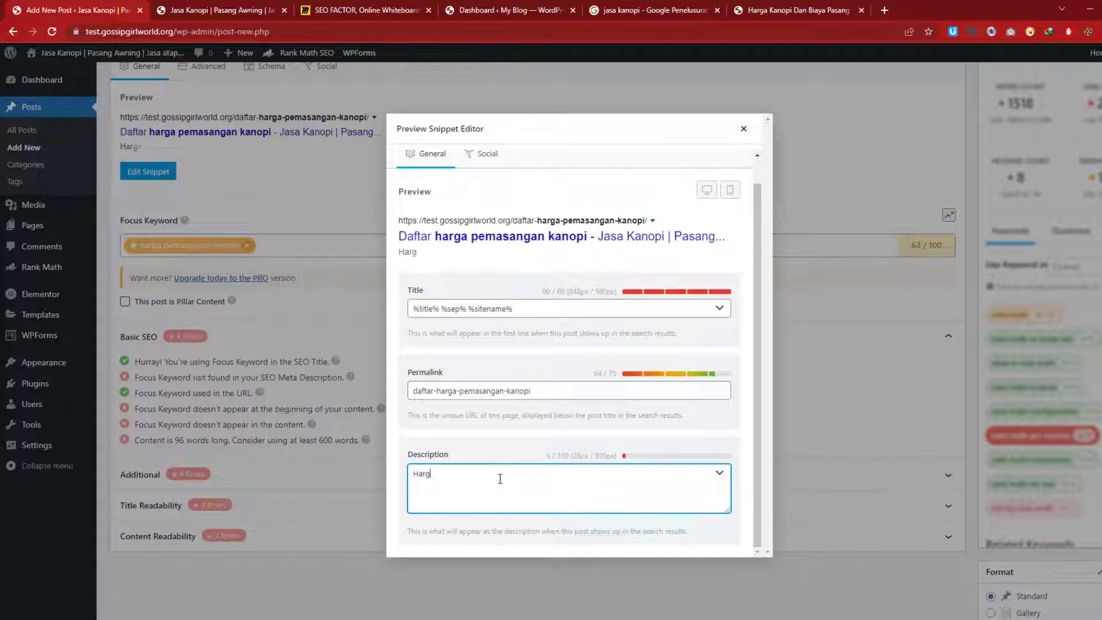
text(a pemasangan kan)
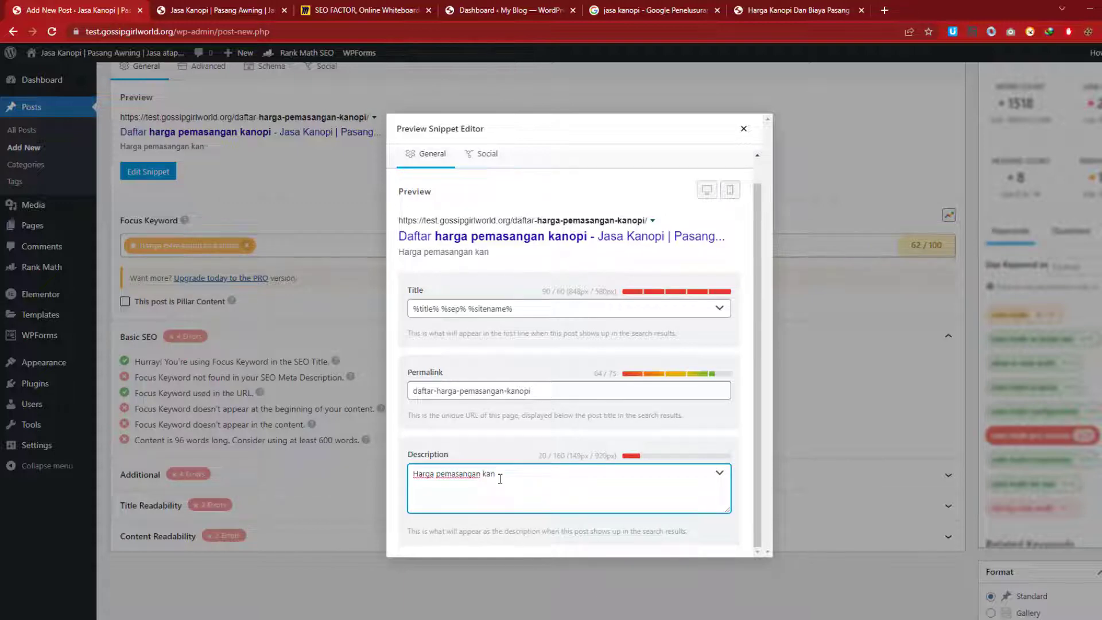
text(opi di)
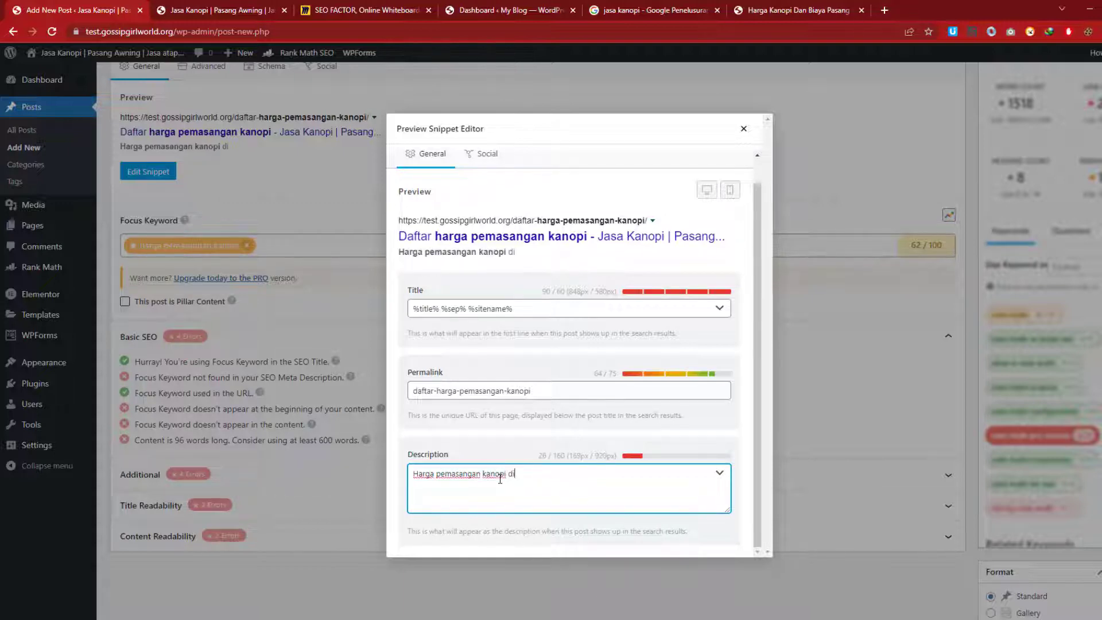
text( kami d)
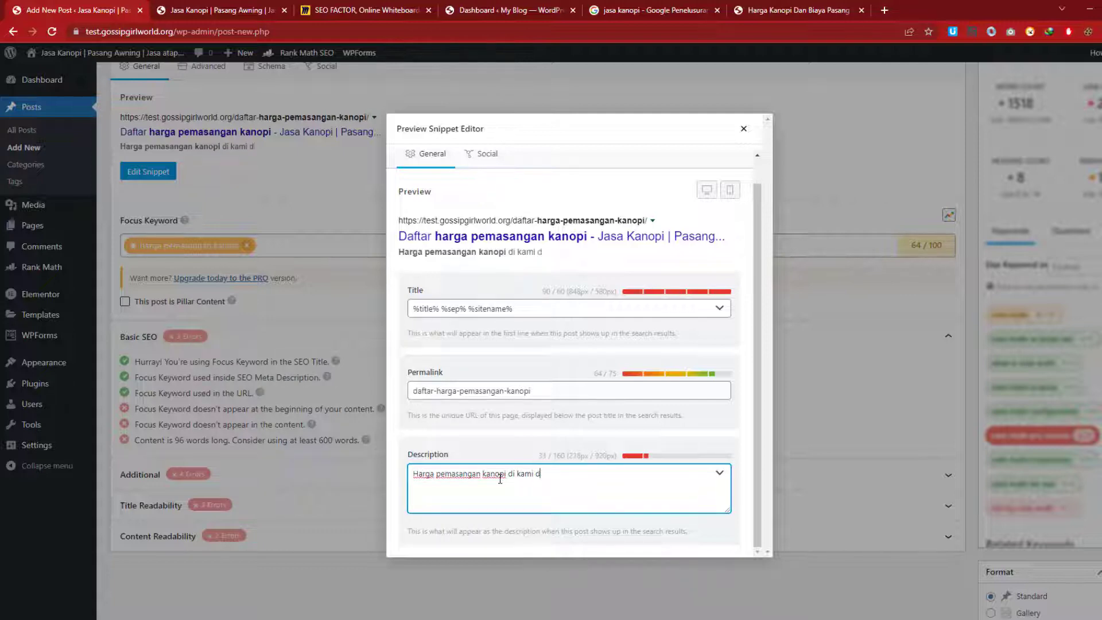
key(BackSpace)
key(BackSpace)
key(BackSpace)
key(BackSpace)
key(BackSpace)
key(BackSpace)
key(BackSpace)
key(BackSpace)
key(BackSpace)
key(BackSpace)
key(BackSpace)
text(dijamin murah dan)
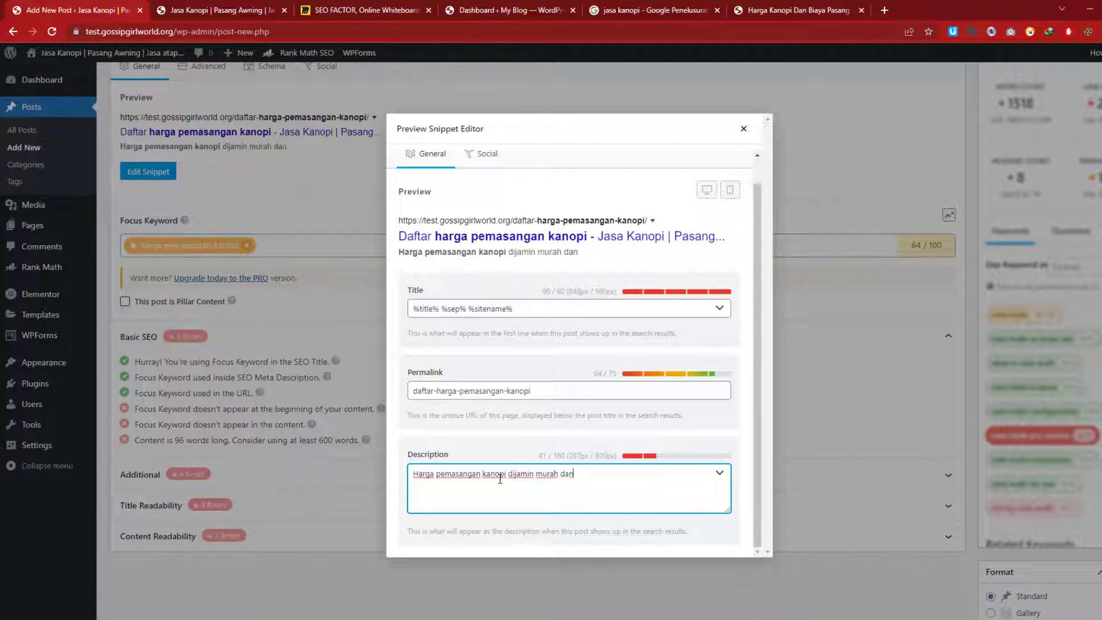
key(BackSpace)
key(BackSpace)
key(BackSpace)
key(BackSpace)
text(, cepat , dan berku)
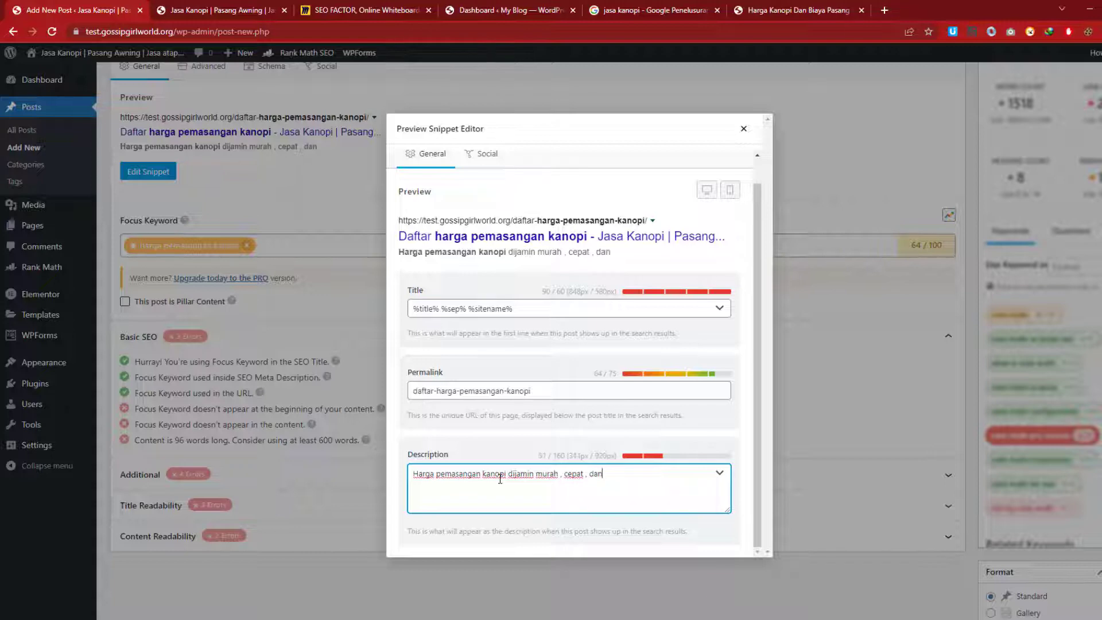
text(alitas)
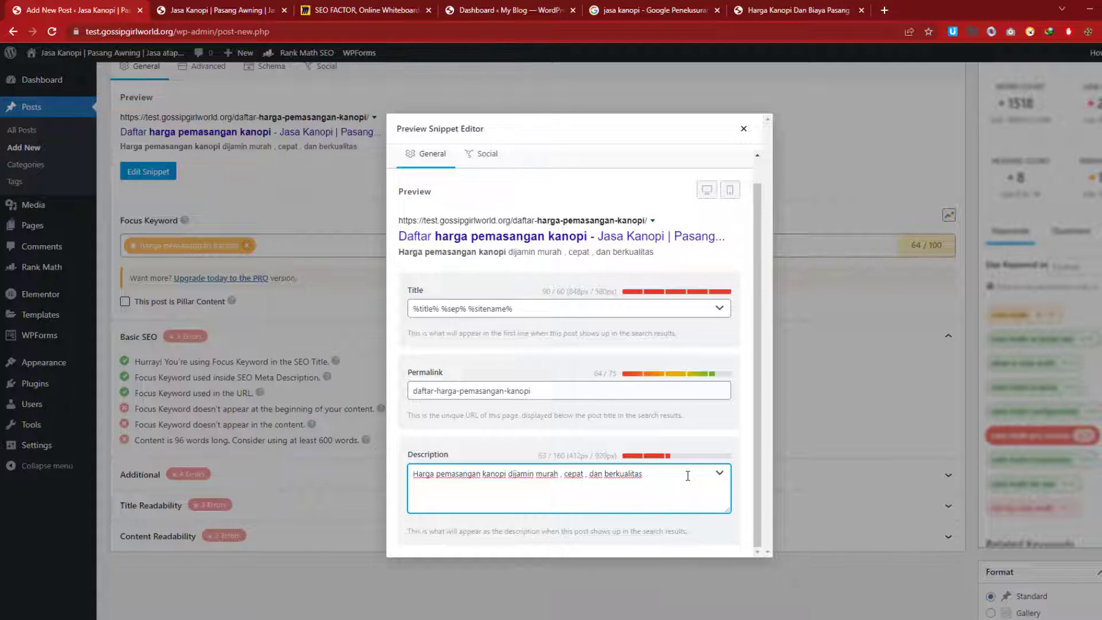
Extend the snippet description with "melayani daerah jakarta , bandung , bogor dan provinsi jawa barat lain nya.".
text(mela)
text(yanin)
text(daer)
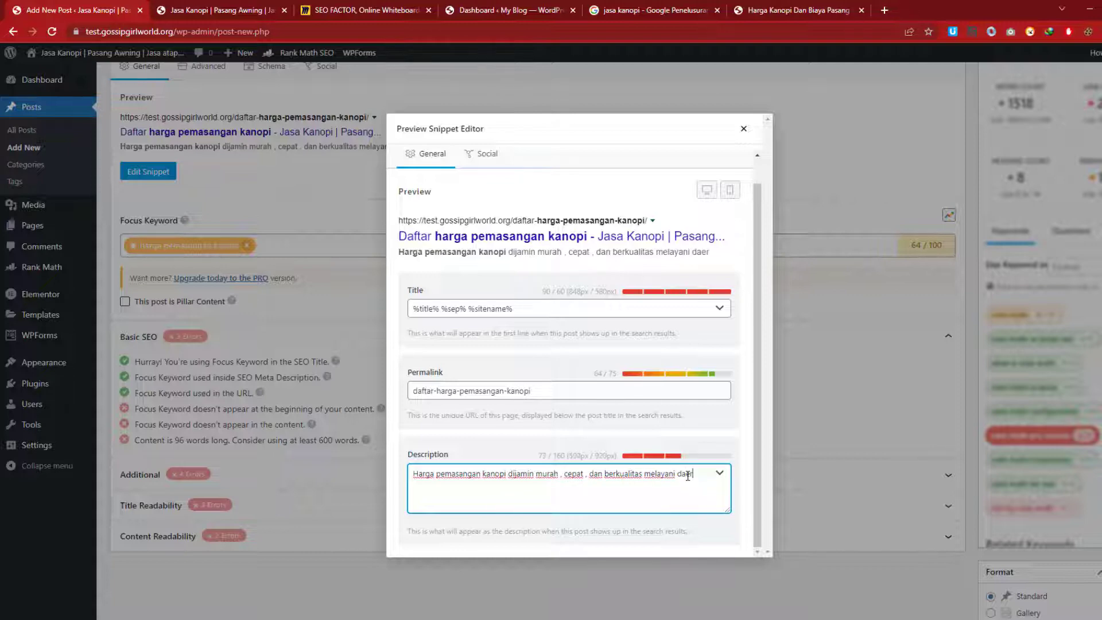
text(ah jakarta)
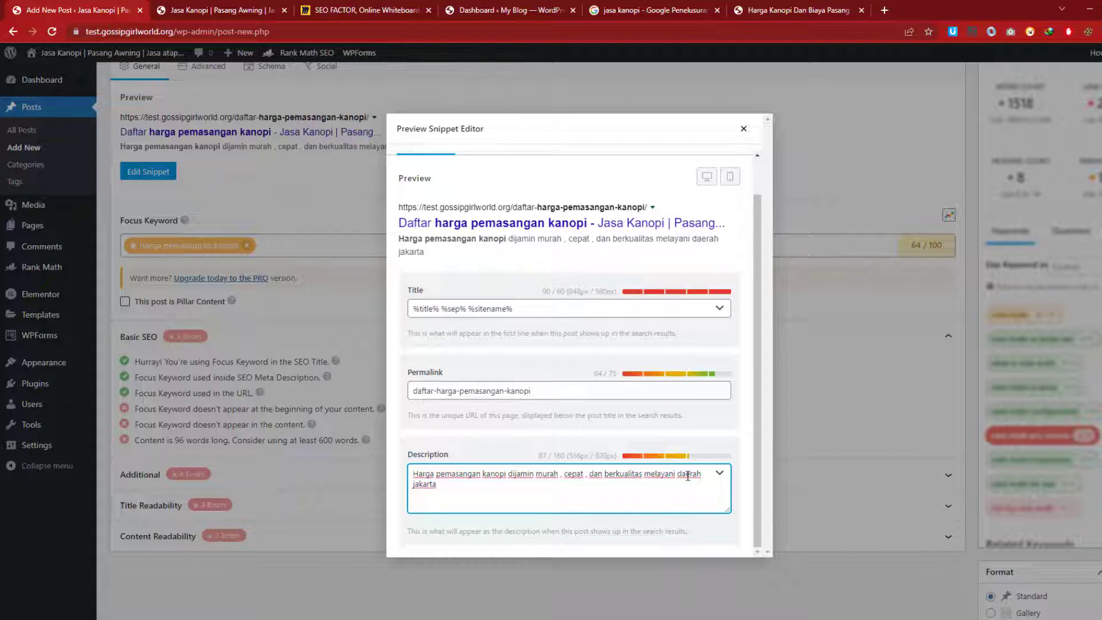
text( , bandung , bogo)
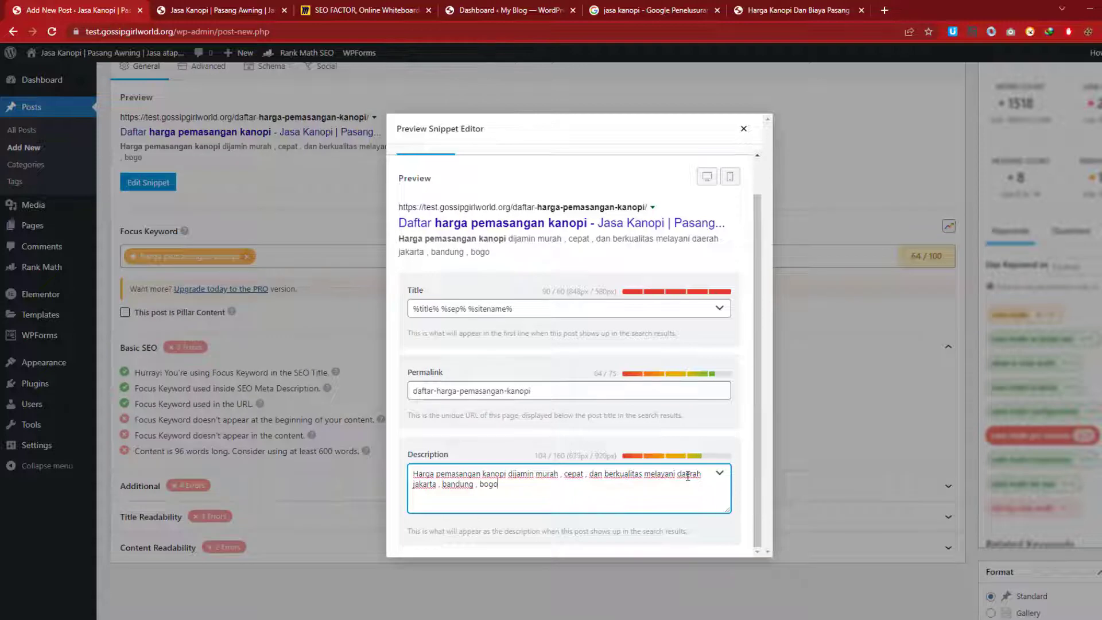
text(r dan provinsi ja)
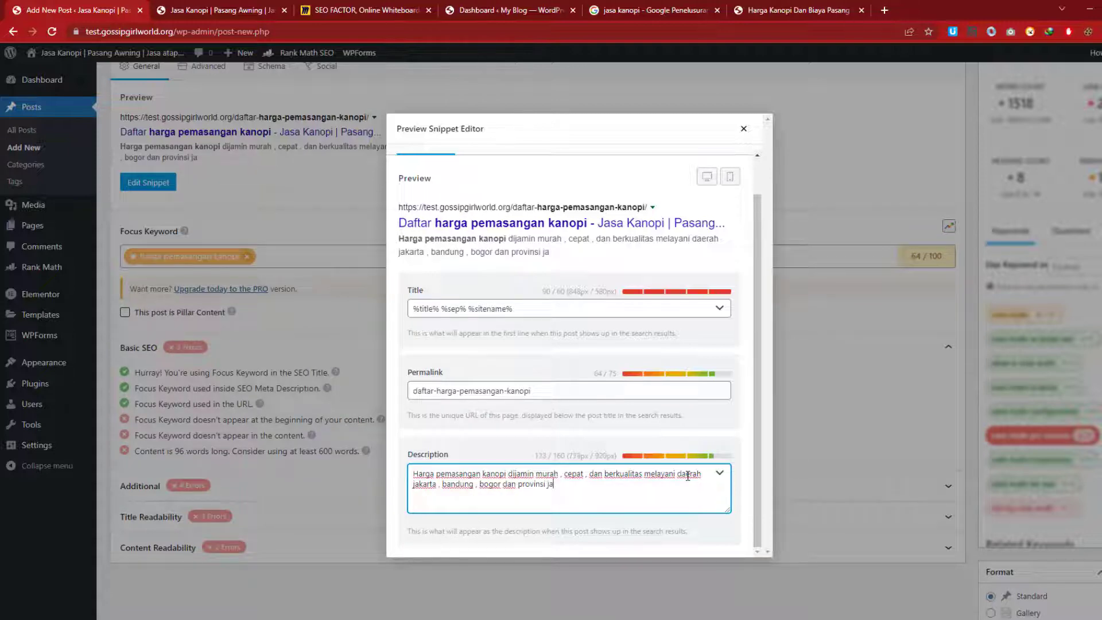
text(wa barat lain nya deng)
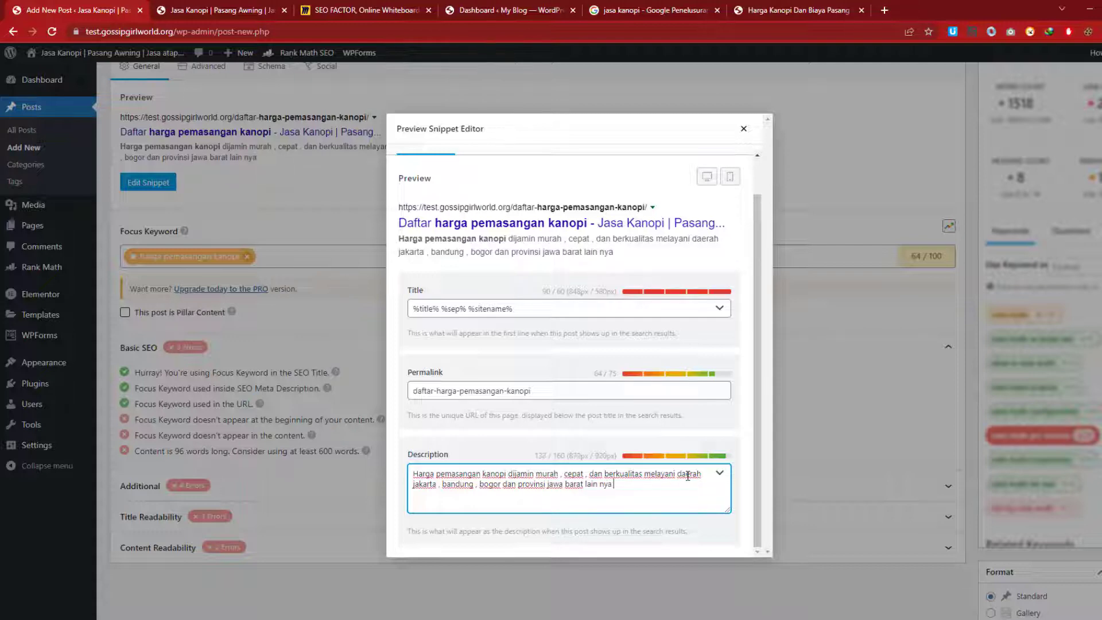
key(BackSpace)
key(BackSpace)
key(BackSpace)
Replace the snippet title's variables with "Daftar harga pemasangan kanopi", copied from the preview headline.
click(400, 224)
drag(400, 225, 585, 234)
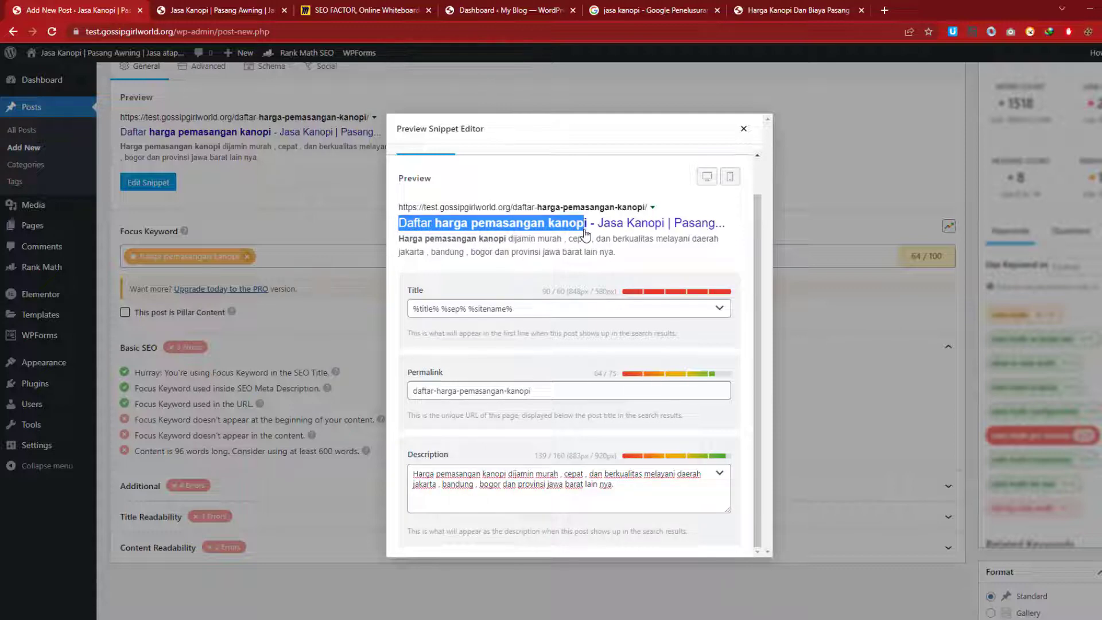
click(642, 267)
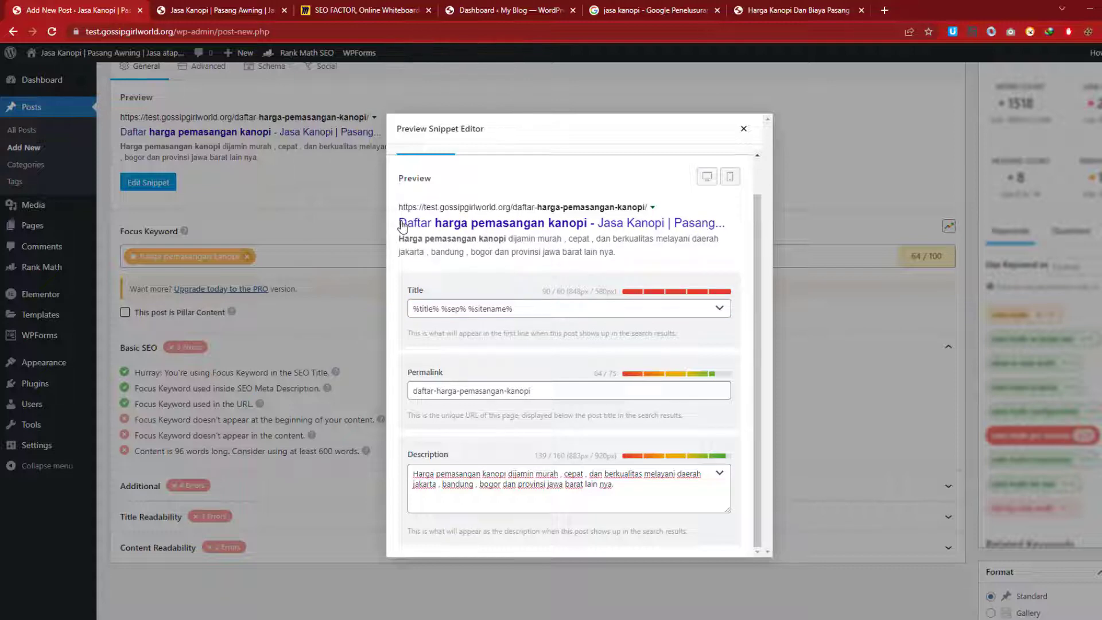
drag(400, 224, 592, 230)
key(ctrl+c)
triple_click(535, 308)
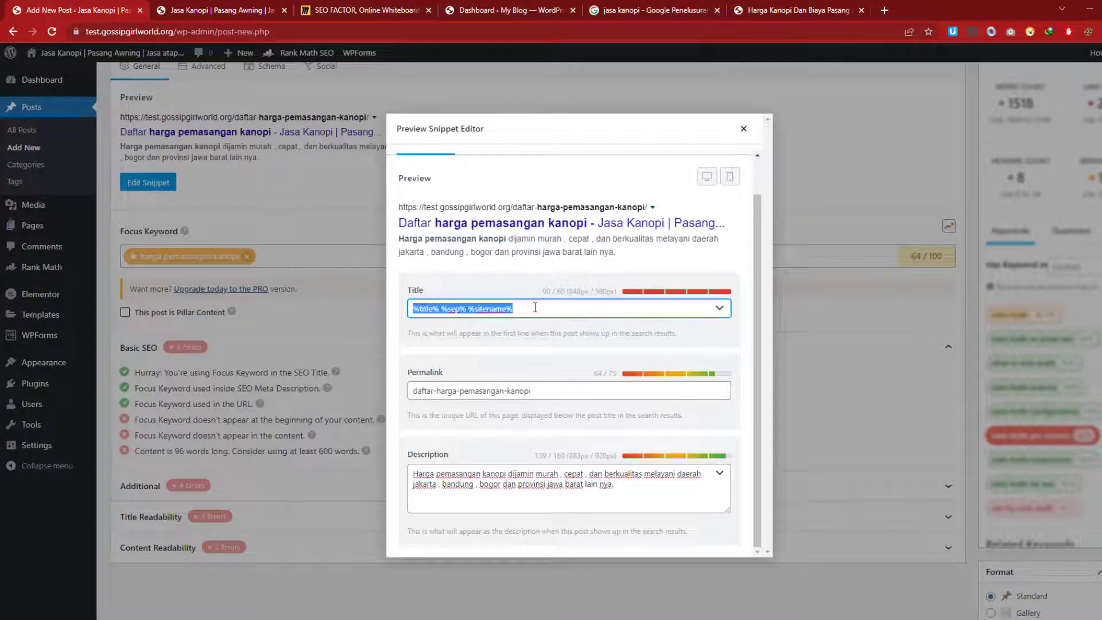
key(ctrl+v)
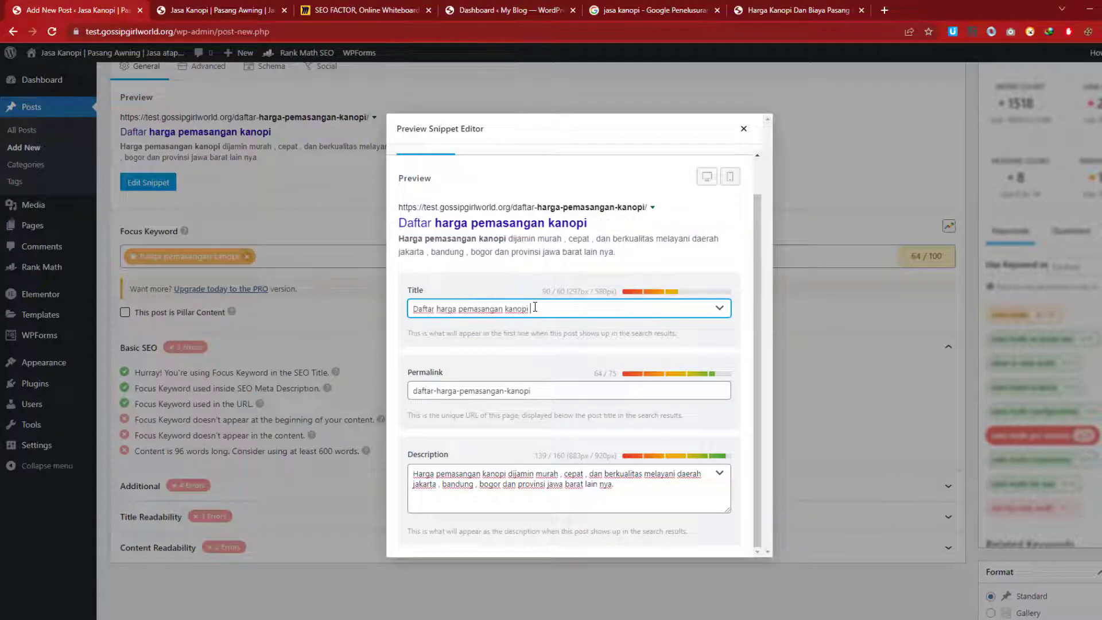
Reword the snippet title to "harga pemasangan kanopi terbaru 2022 untuk jawa barat", dropping "Daftar".
double_click(422, 311)
key(BackSpace)
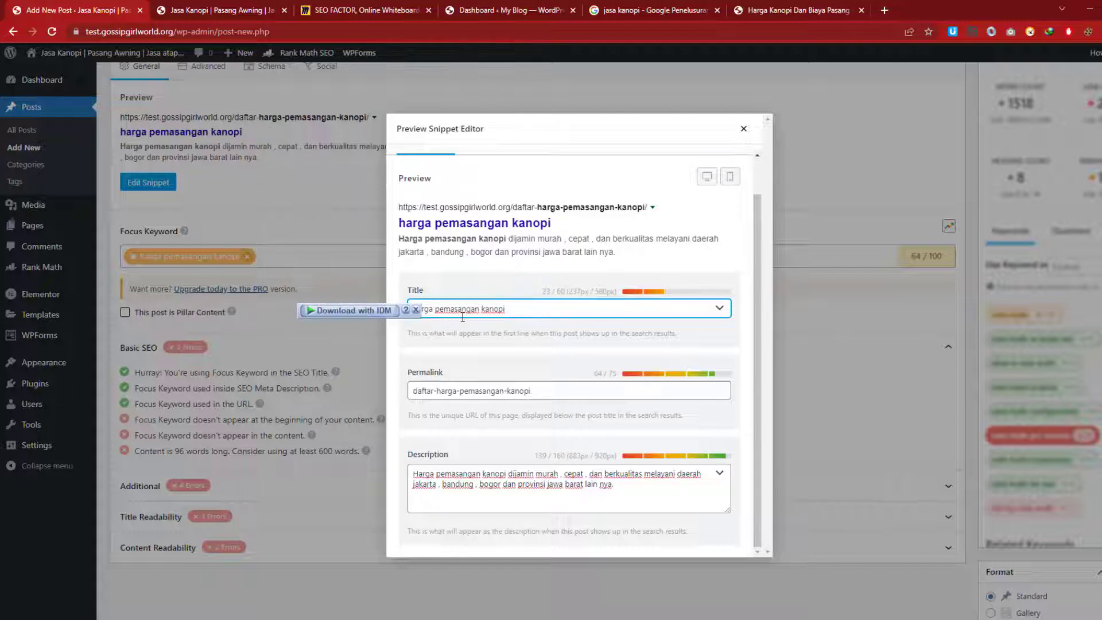
click(522, 310)
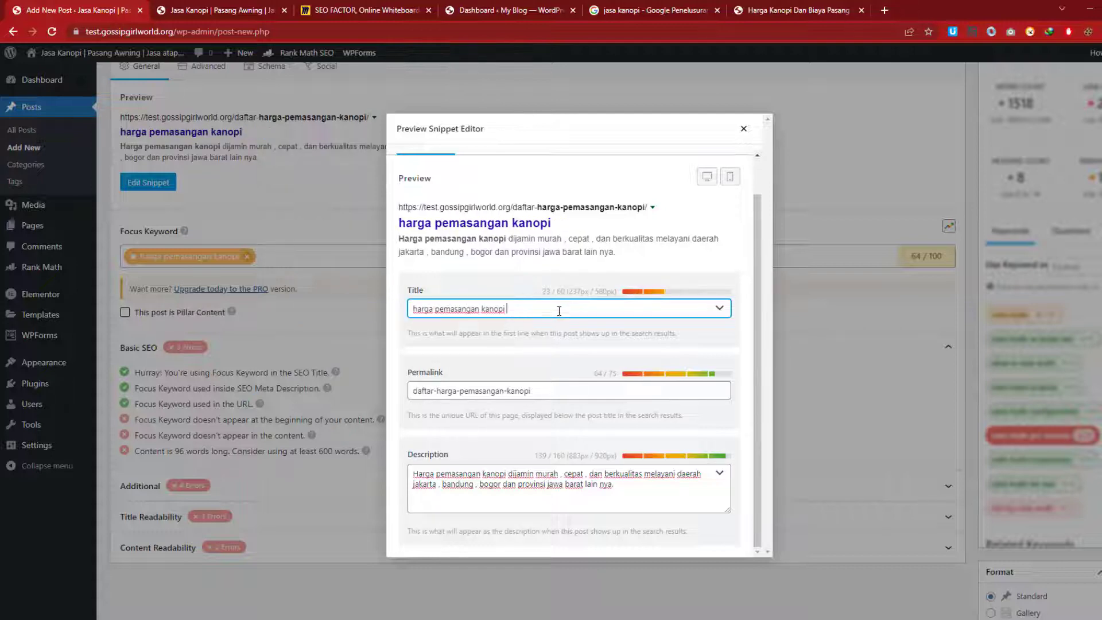
text(terbaru )
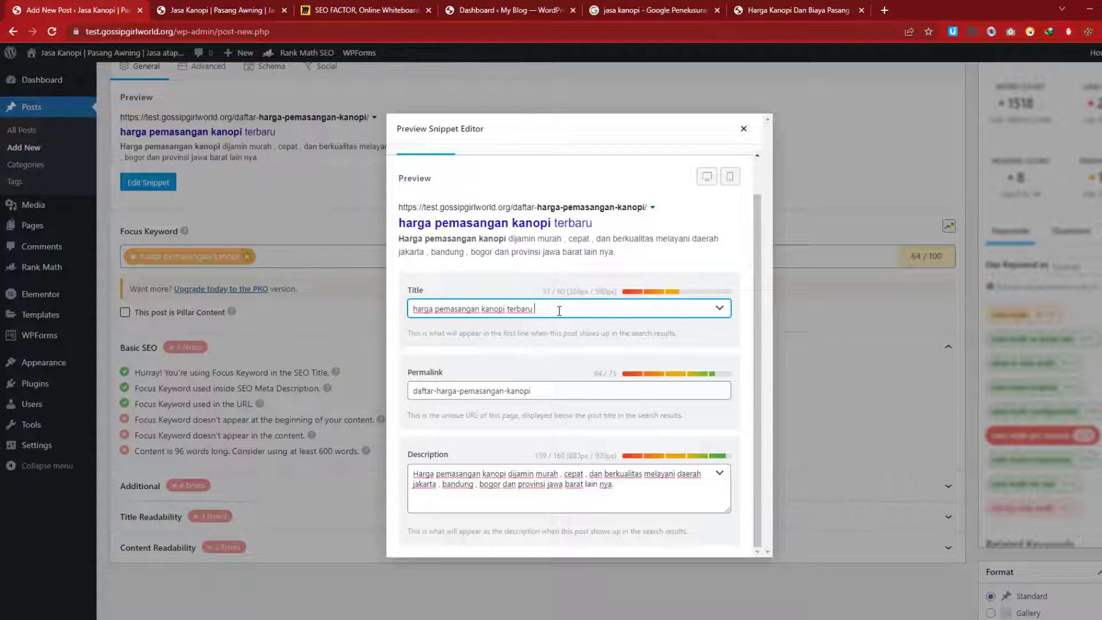
text(2022 untuk)
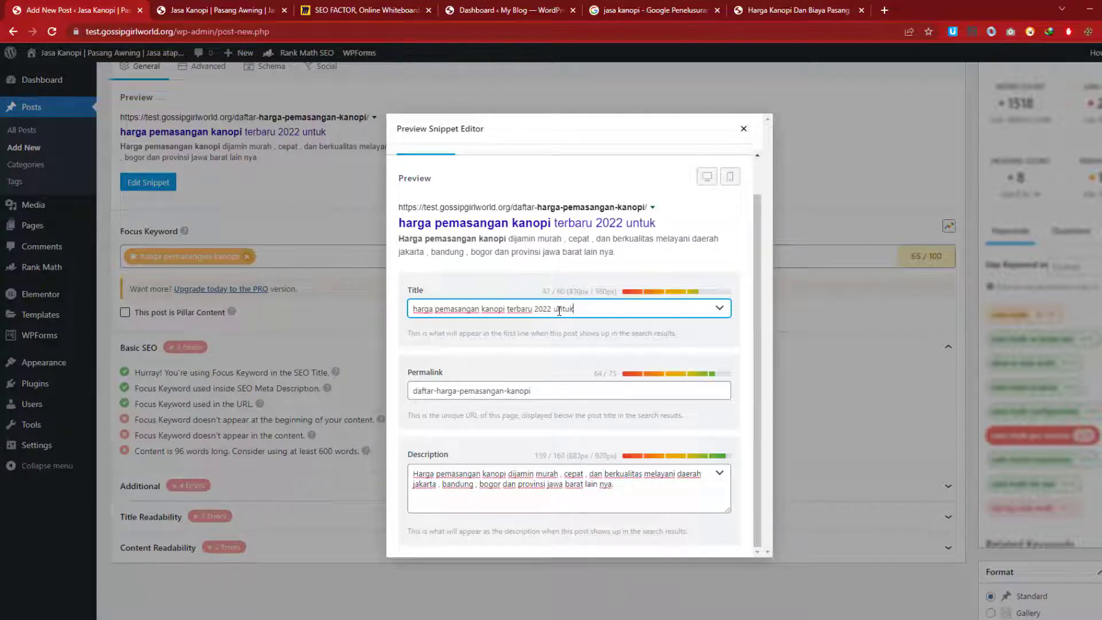
text( jawa)
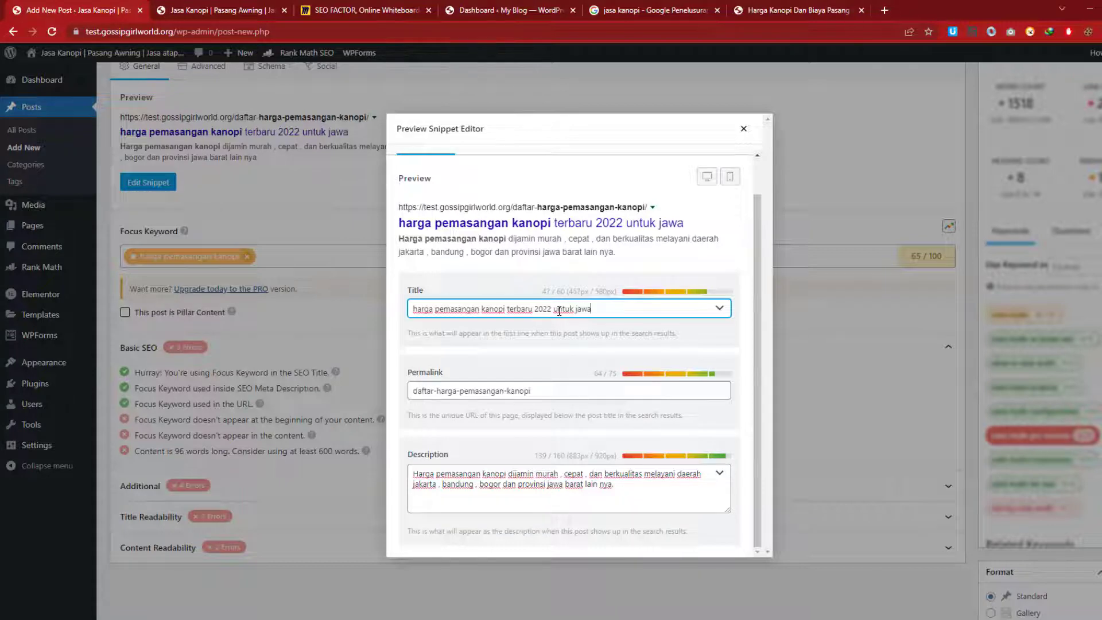
text( barat)
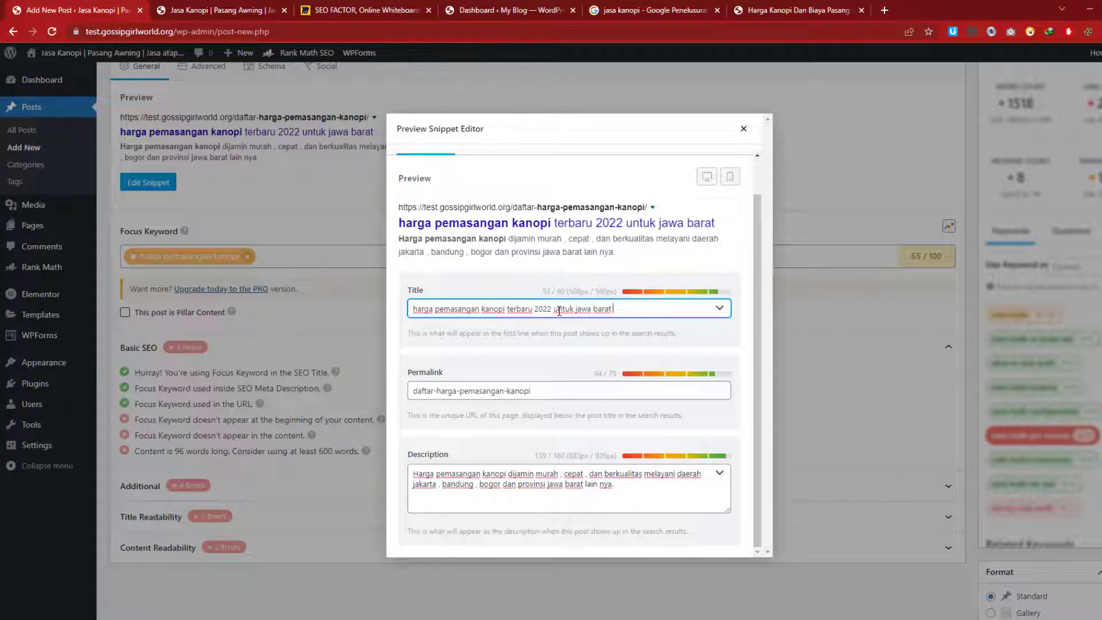
Try inserting "provinsi" before "jawa barat" and "dan j" after it in the snippet title, and remove both additions.
text( dan ja)
key(BackSpace)
text(prov)
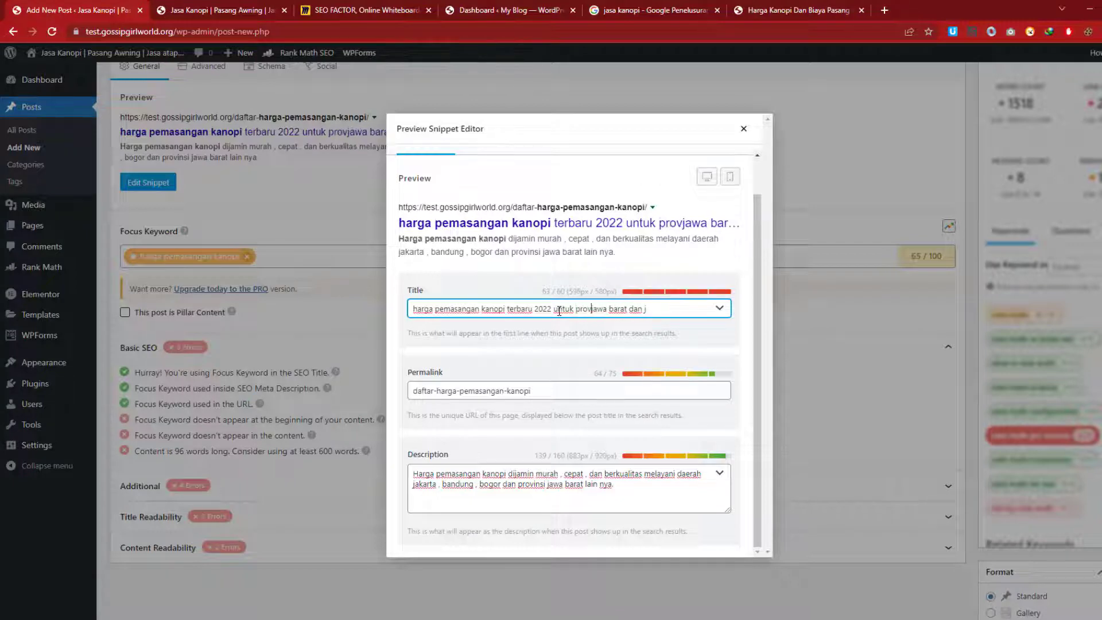
text(insi)
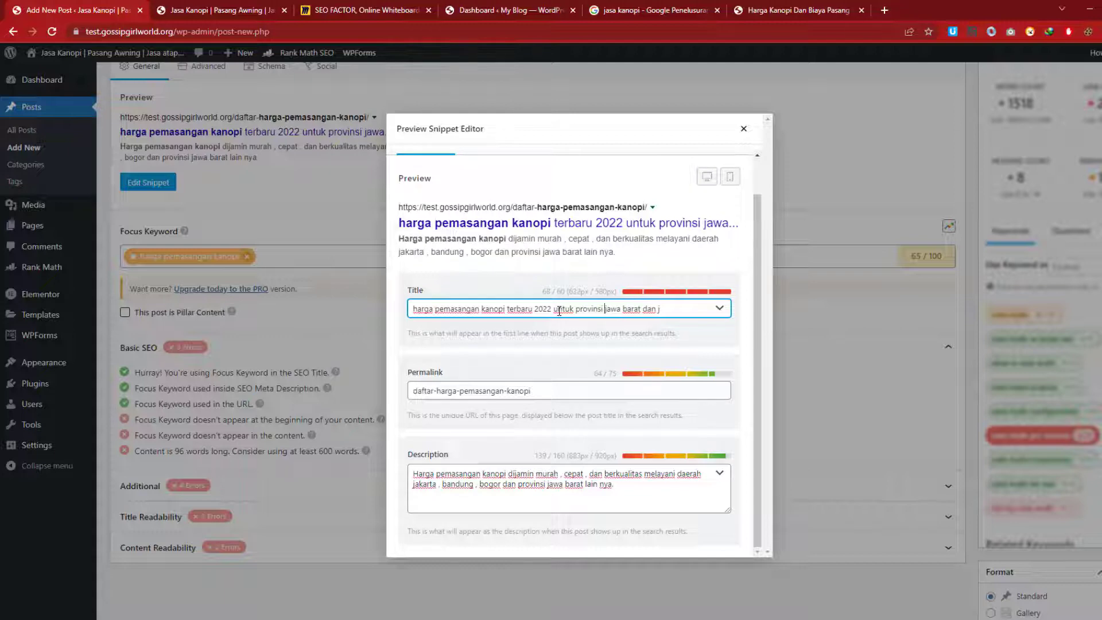
key(shift+Right)
key(shift+Right)
key(shift+Right)
key(shift+Right)
key(shift+Right)
key(BackSpace)
double_click(588, 309)
key(BackSpace)
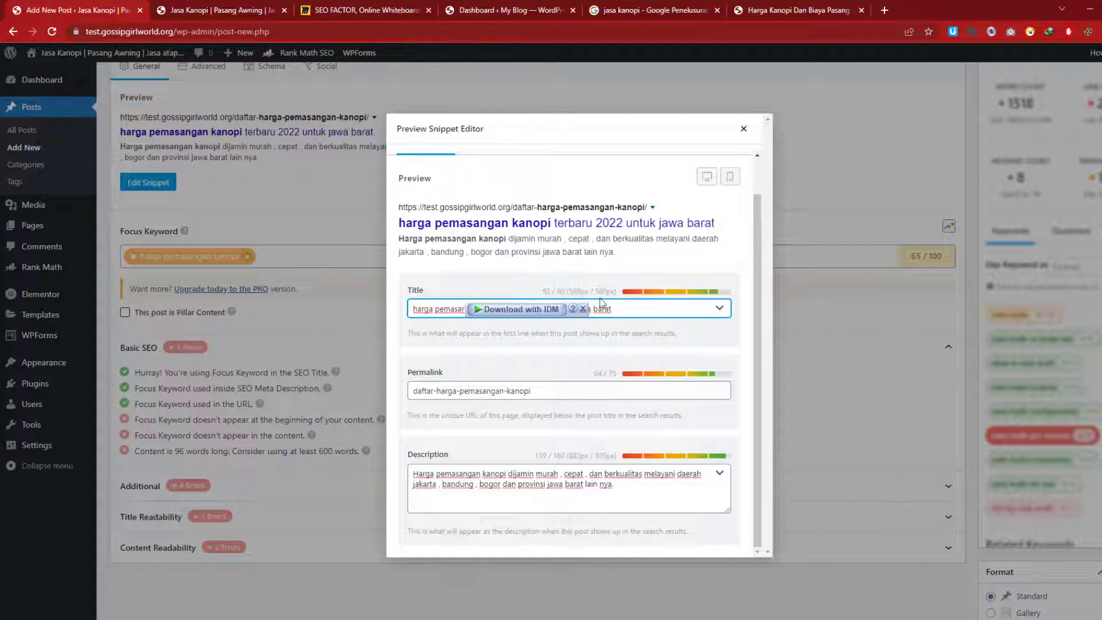
Try adding "dan jakar" at the end of the snippet title and remove the addition.
click(620, 315)
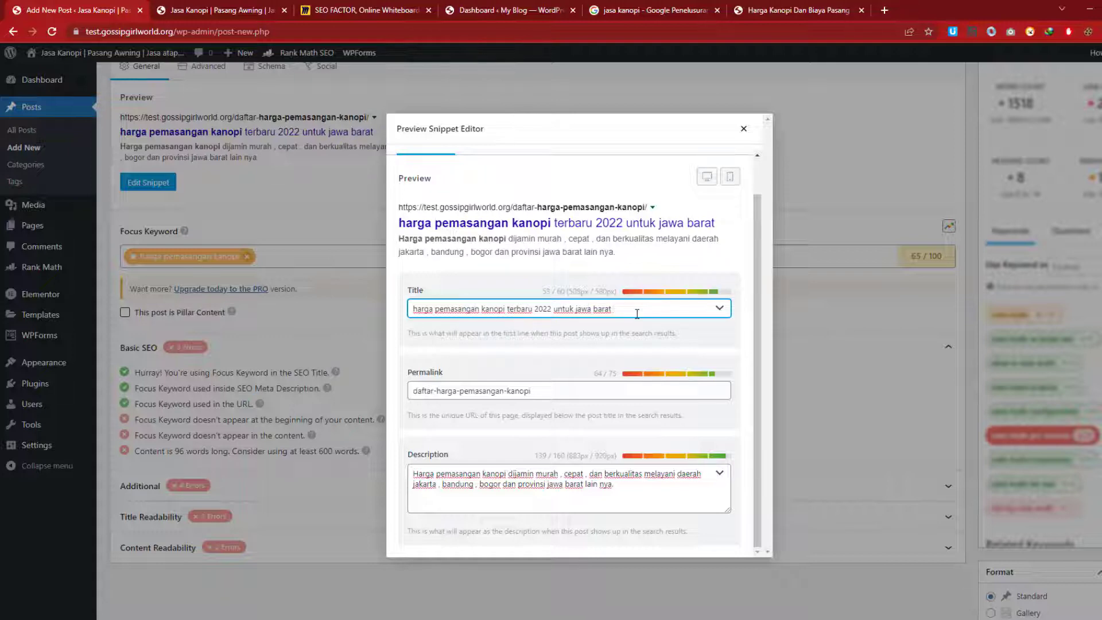
text(dan jakar)
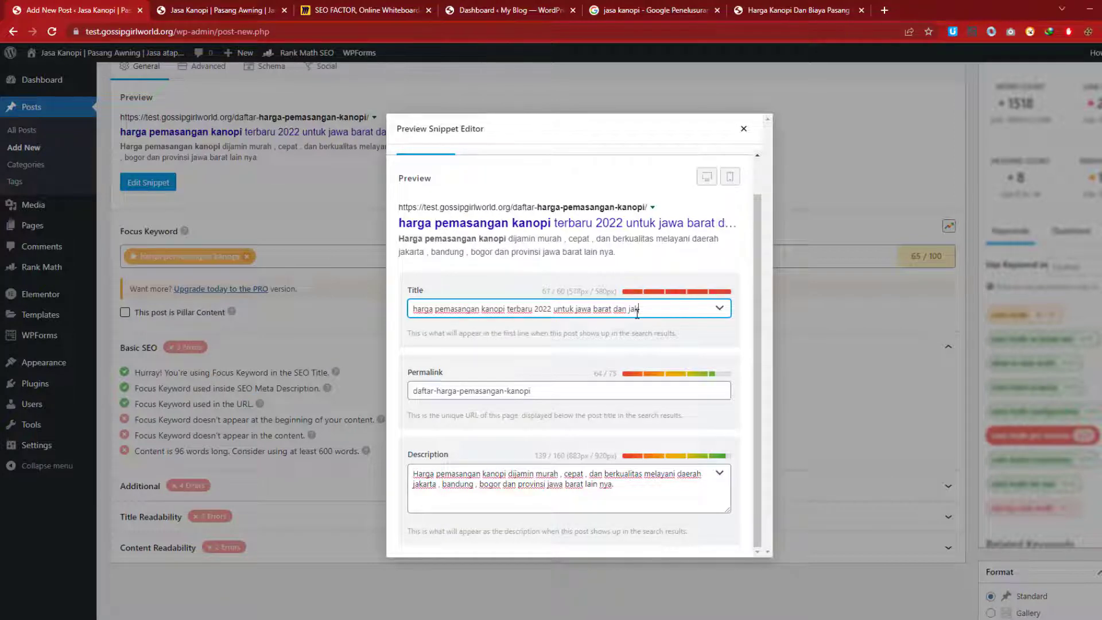
key(ctrl+shift+Left)
key(ctrl+shift+Left)
key(BackSpace)
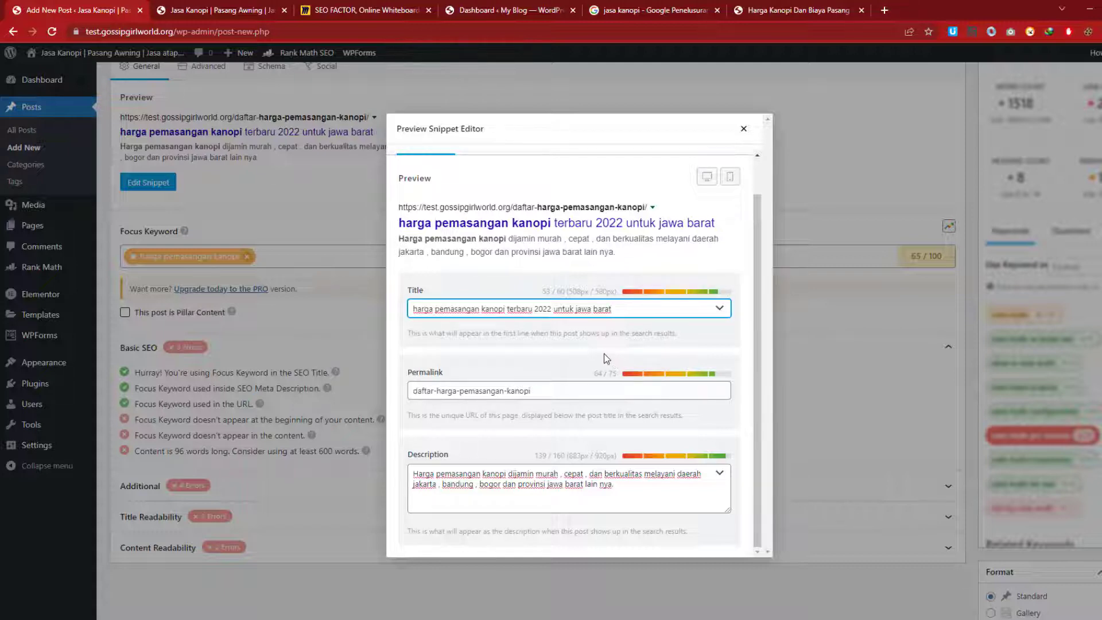
Review the search result preview and the Social sharing preview with its title and description, and return to the General settings.
scroll(603, 351, up, 1)
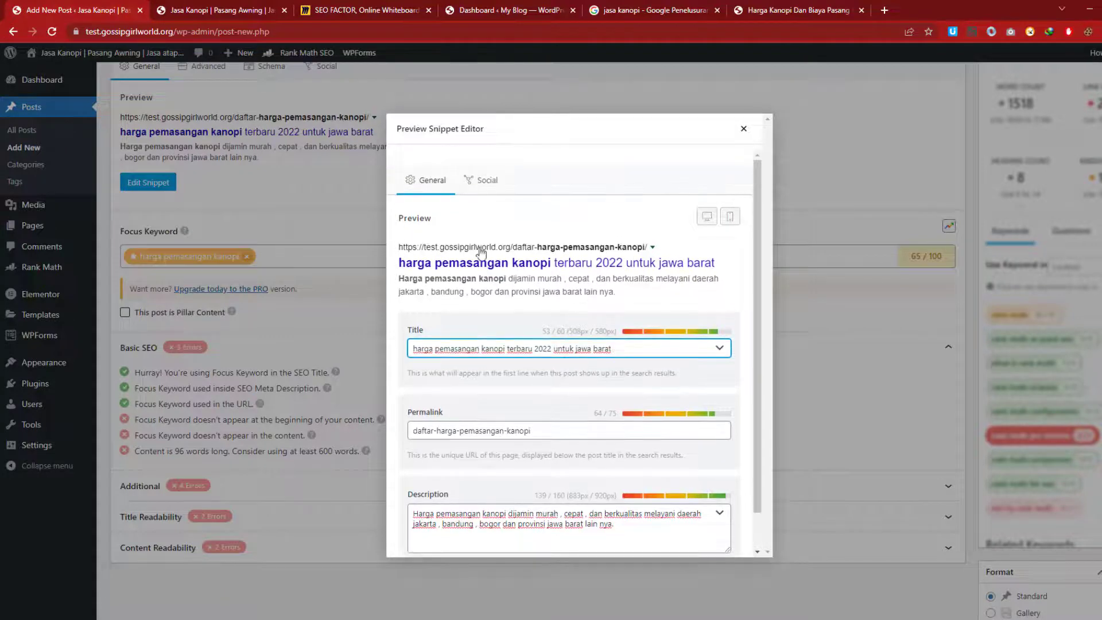
scroll(493, 266, down, 1)
scroll(517, 298, up, 1)
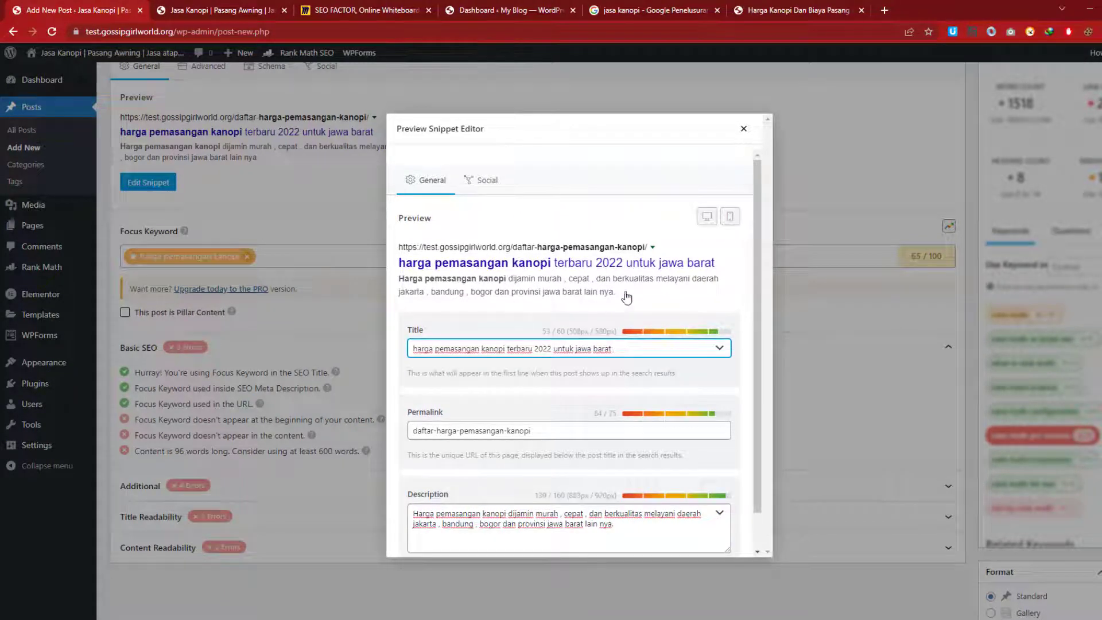
scroll(497, 265, down, 1)
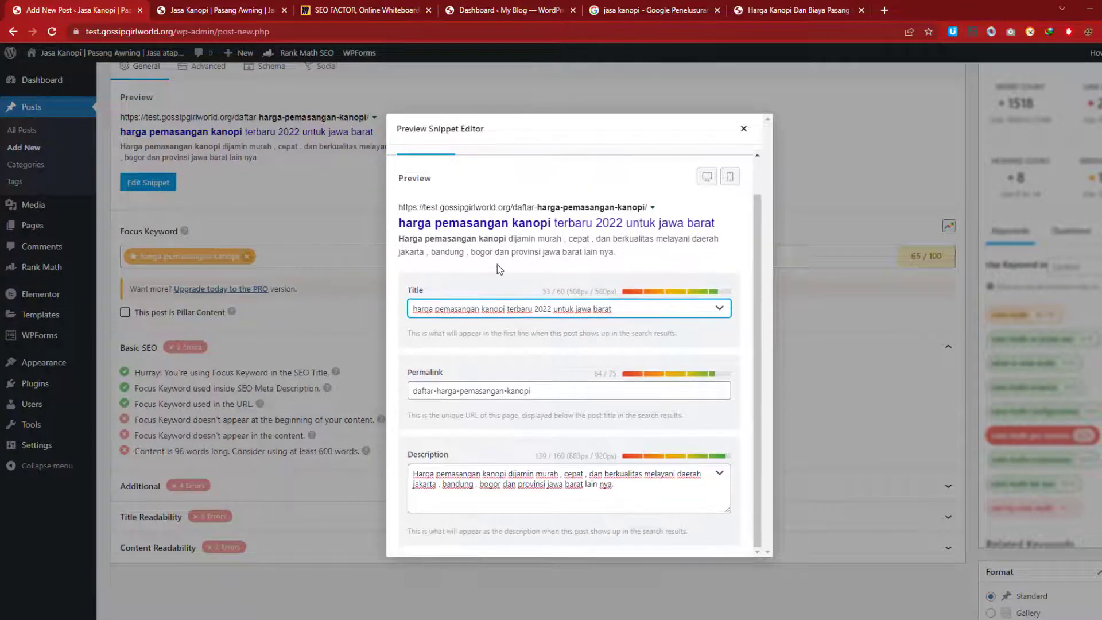
scroll(498, 264, up, 1)
click(483, 180)
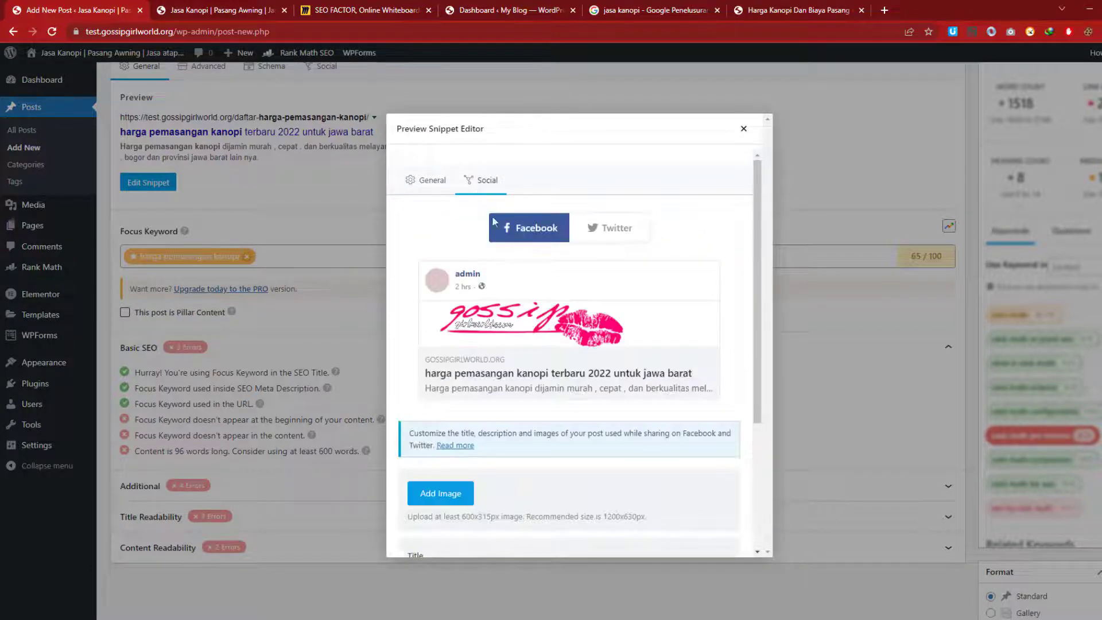
scroll(494, 302, down, 4)
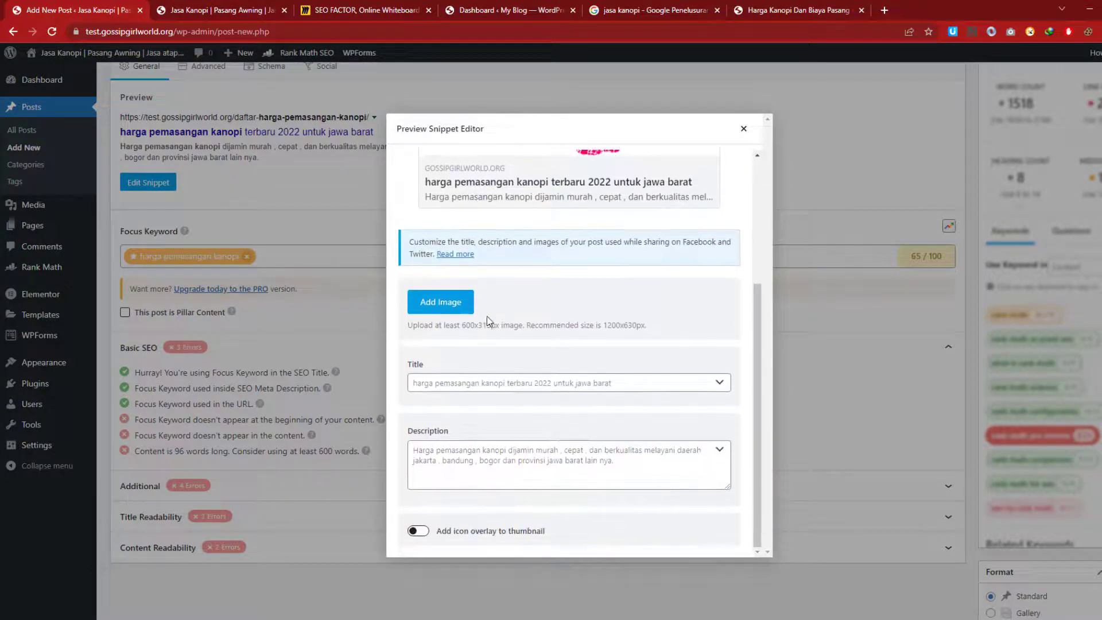
scroll(486, 315, up, 4)
click(433, 180)
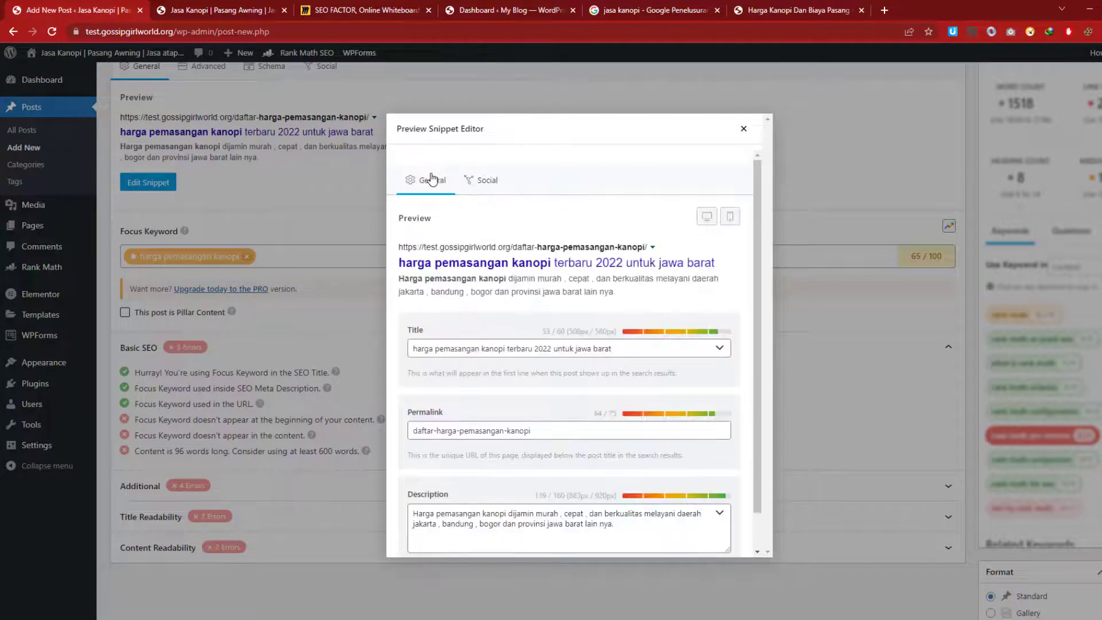
Close the snippet editor and compare the post's title and opening text with the focus keyword and Basic SEO checks.
click(744, 129)
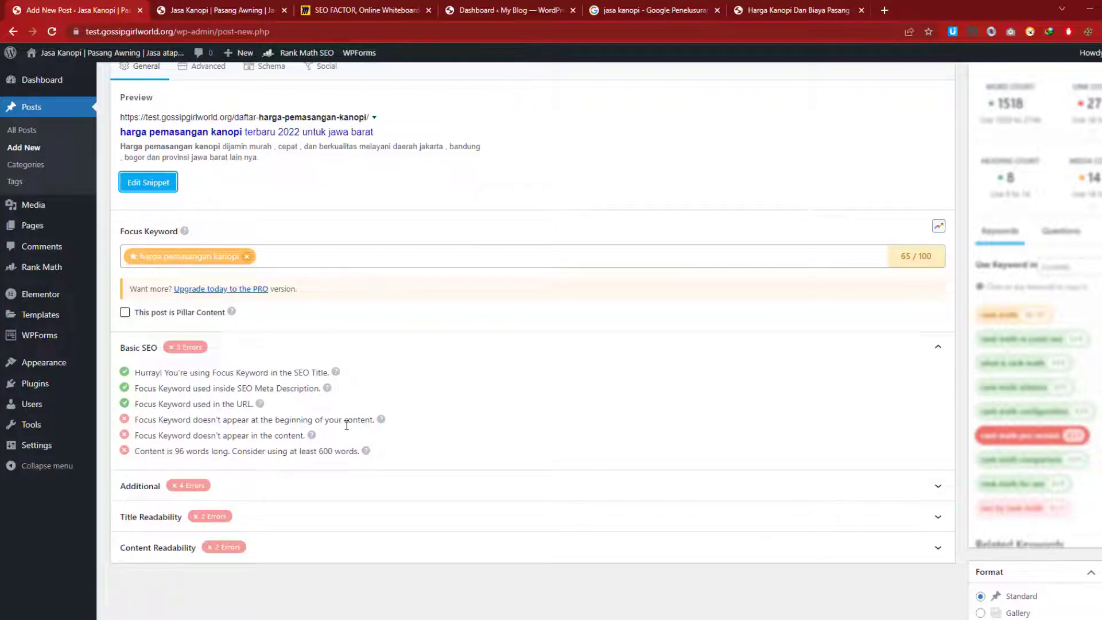
scroll(289, 429, up, 7)
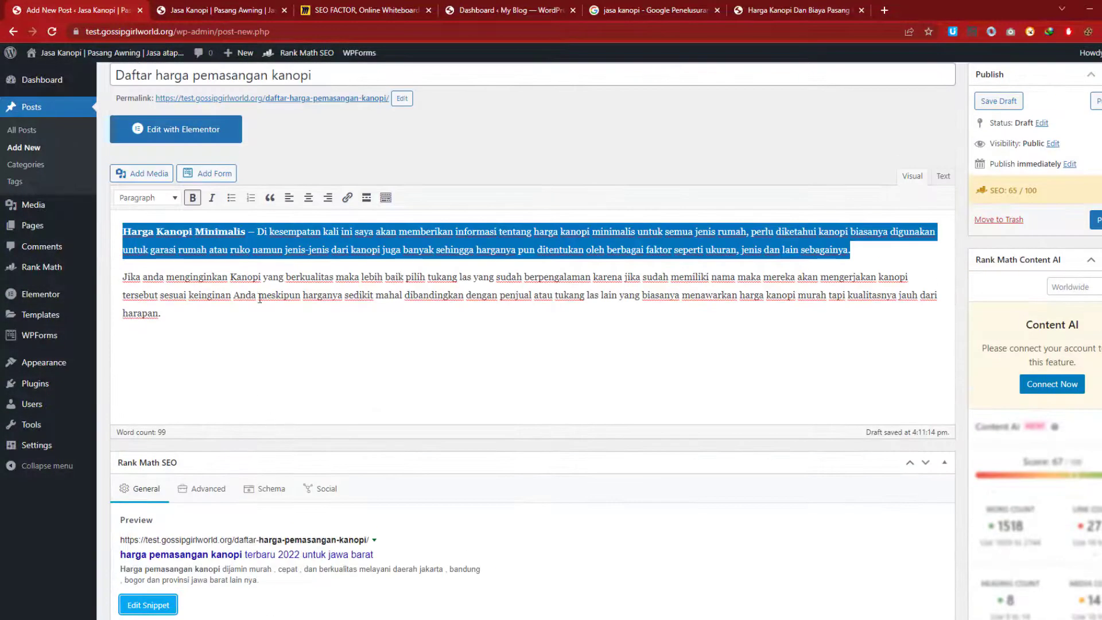
click(259, 277)
scroll(259, 243, up, 3)
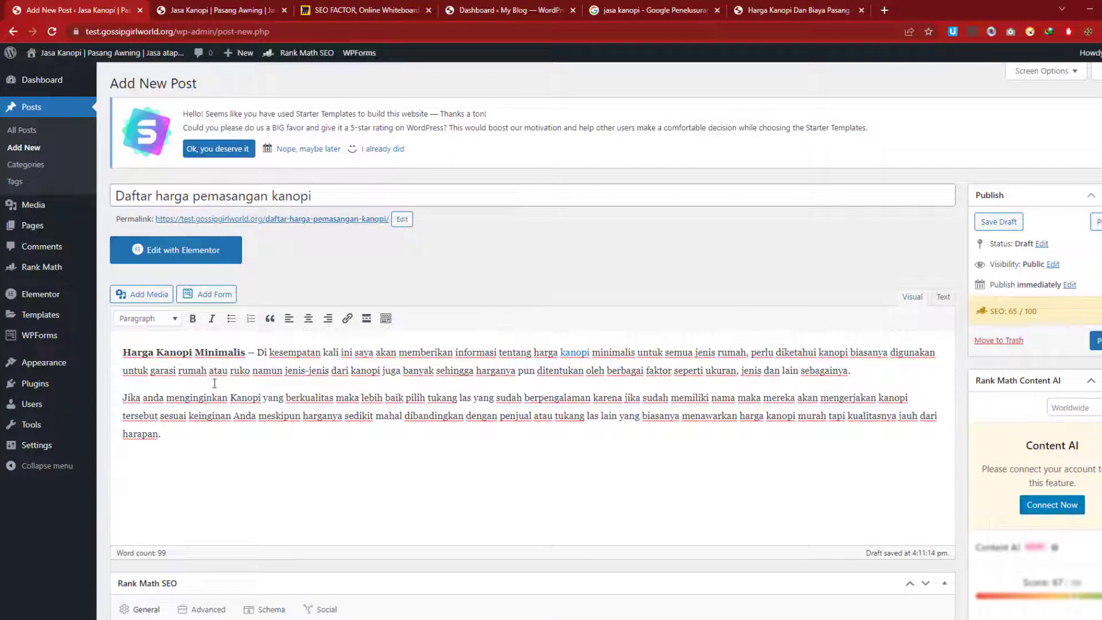
drag(336, 198, 217, 198)
scroll(208, 291, down, 8)
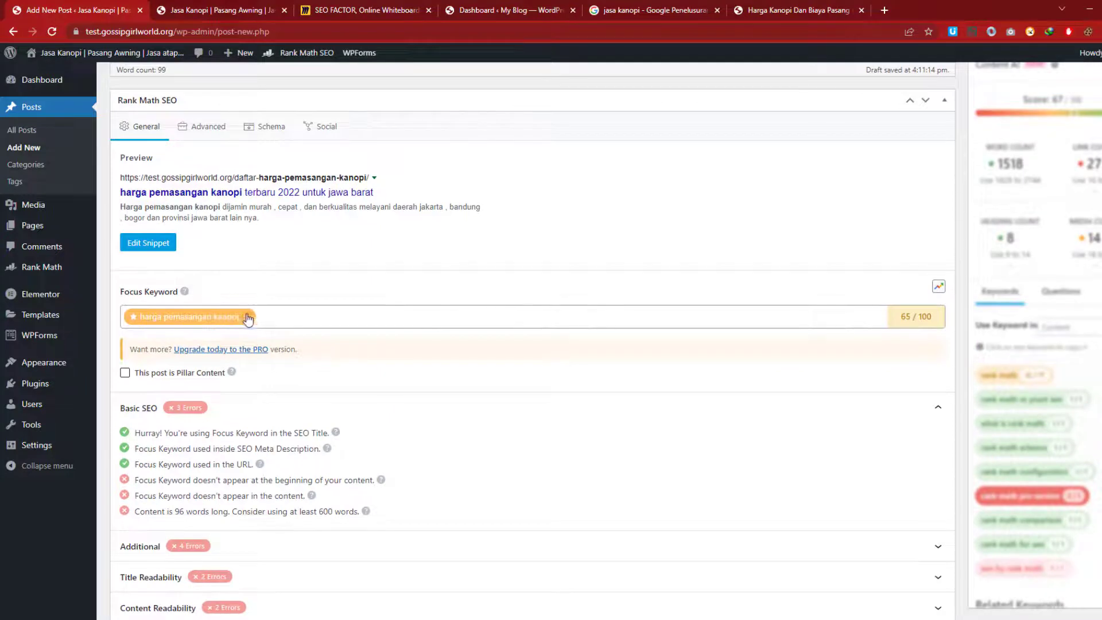
scroll(270, 317, up, 8)
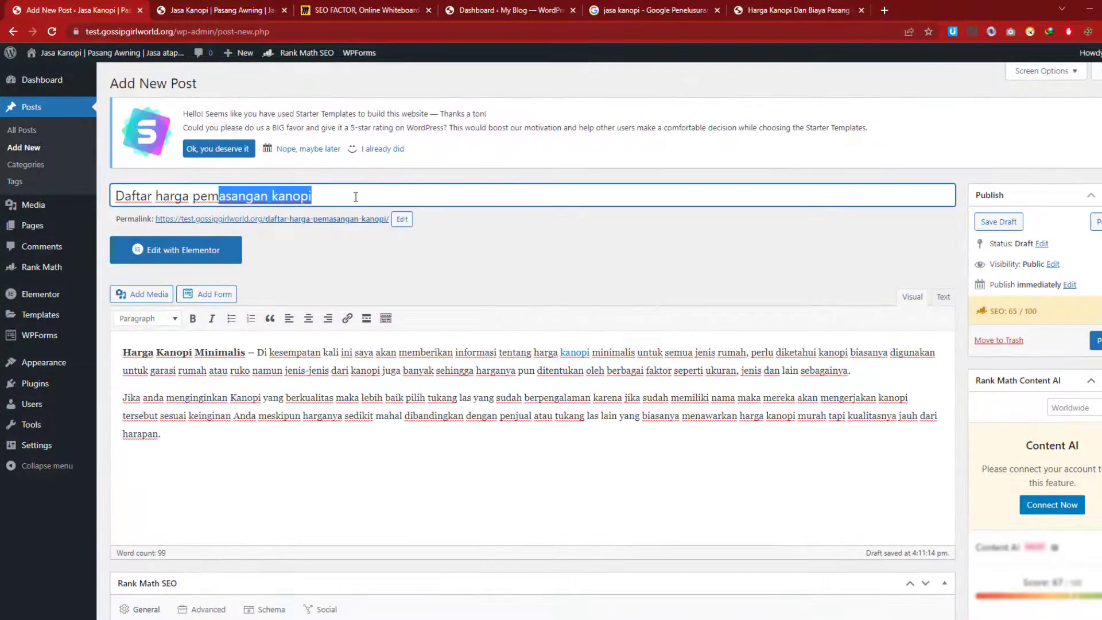
Replace the bold opening phrase "Harga Kanopi Minimalis" with "harga pemasangan kanopi" copied from the post title, and recheck the Basic SEO results.
click(356, 197)
drag(157, 197, 376, 195)
key(ctrl+c)
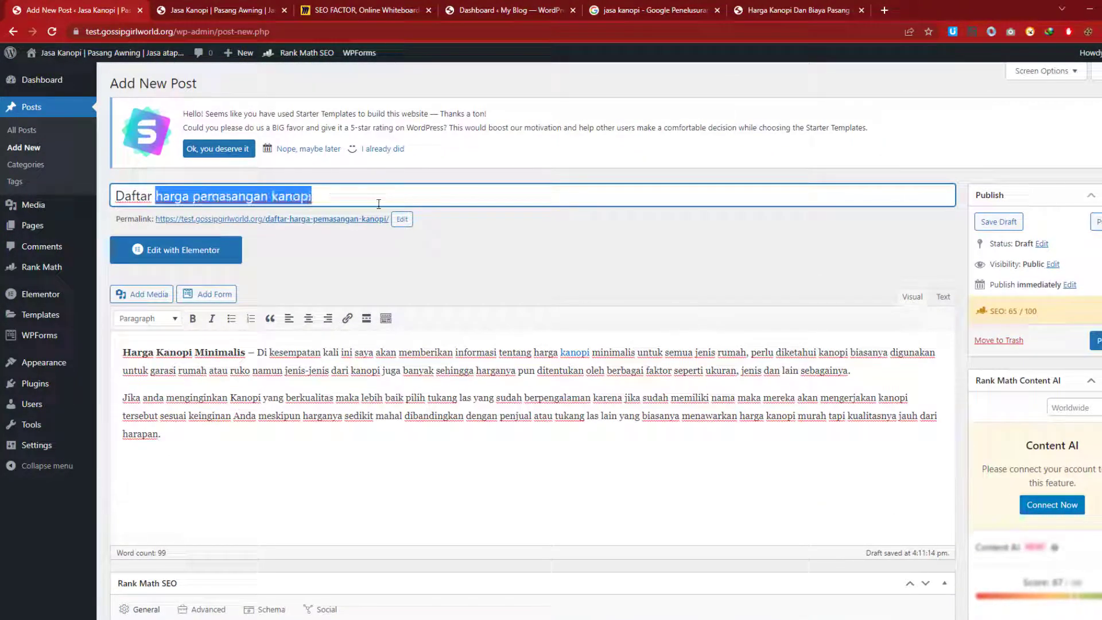
drag(245, 352, 103, 351)
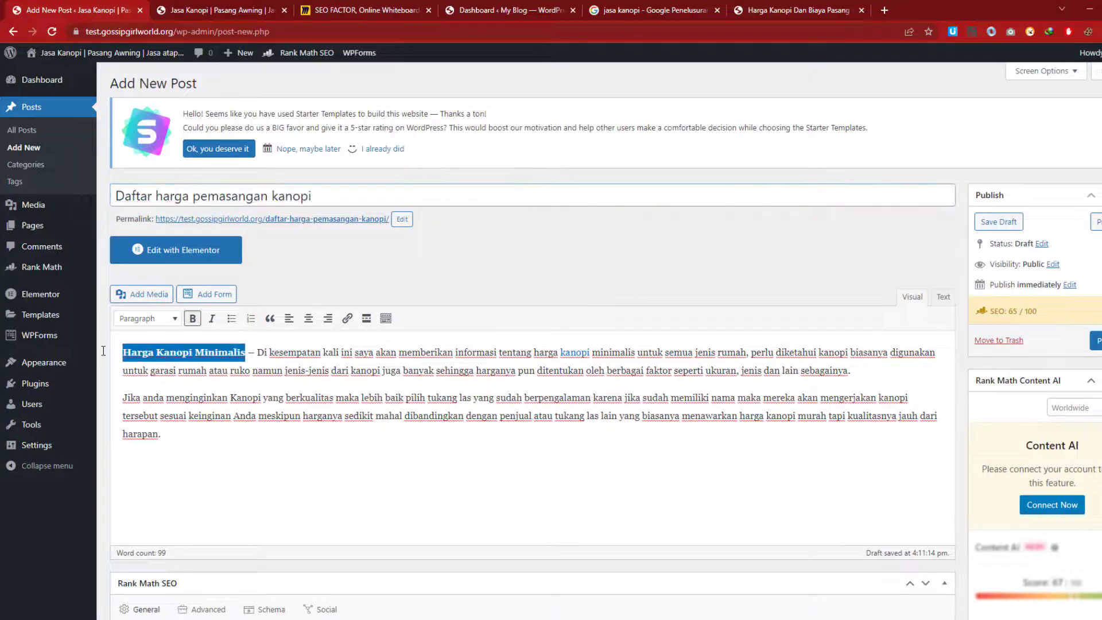
key(ctrl+v)
scroll(242, 347, down, 14)
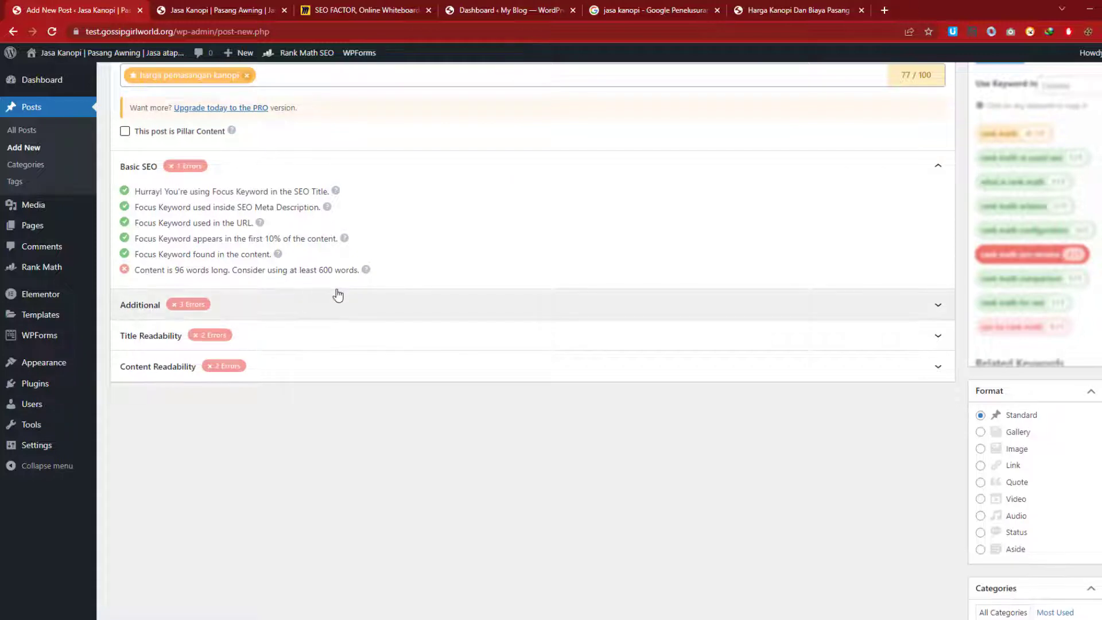
scroll(381, 300, down, 5)
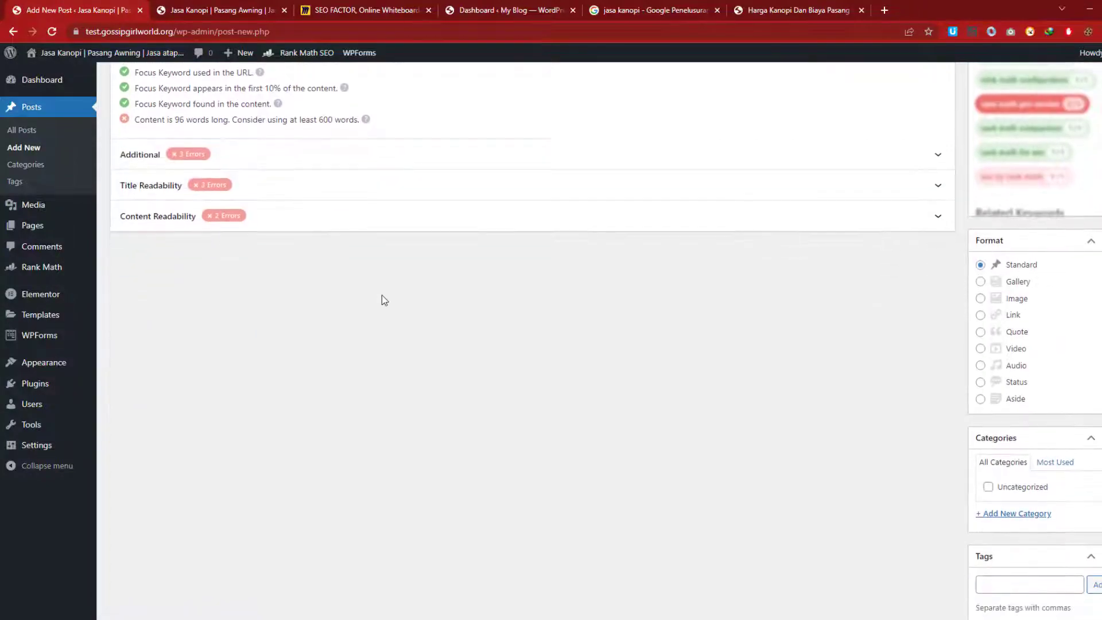
scroll(377, 297, up, 6)
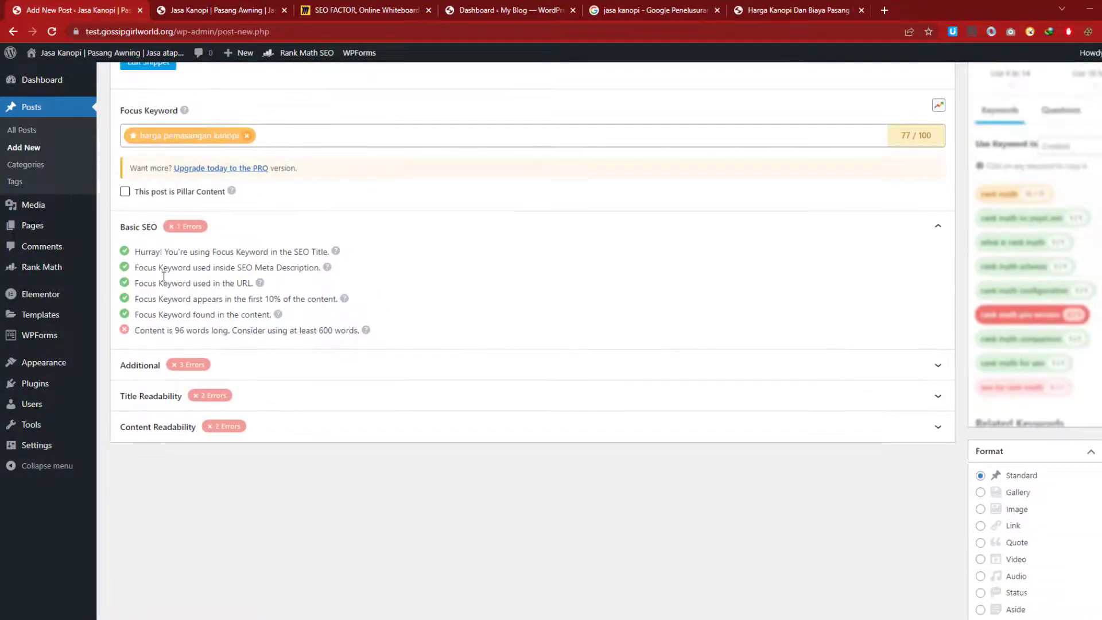
scroll(366, 362, up, 10)
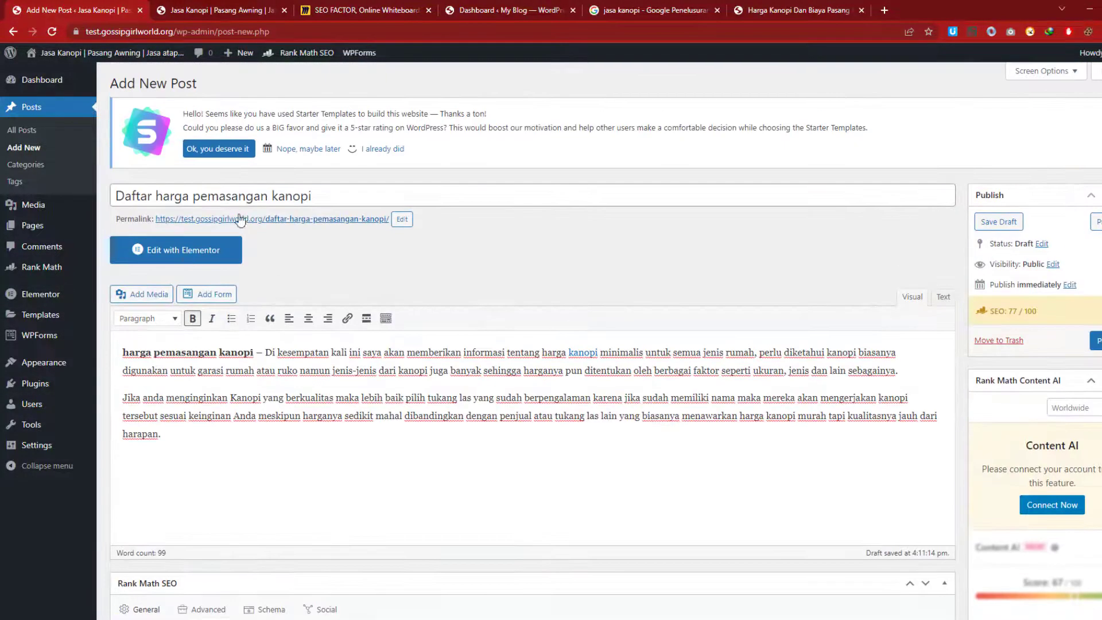
Copy the two paragraphs from "Sebelum membahas harga" to "selain rumah" in the hargadepo.com article and paste them at the end of the post.
click(211, 437)
click(780, 9)
scroll(554, 411, down, 10)
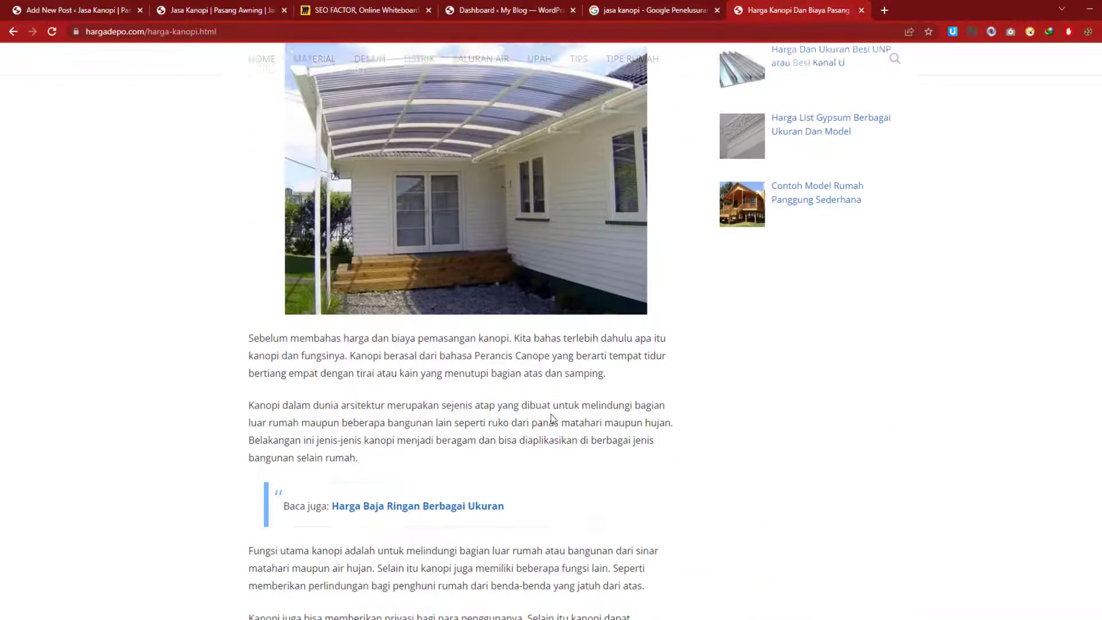
drag(247, 278, 462, 405)
key(ctrl+c)
click(395, 5)
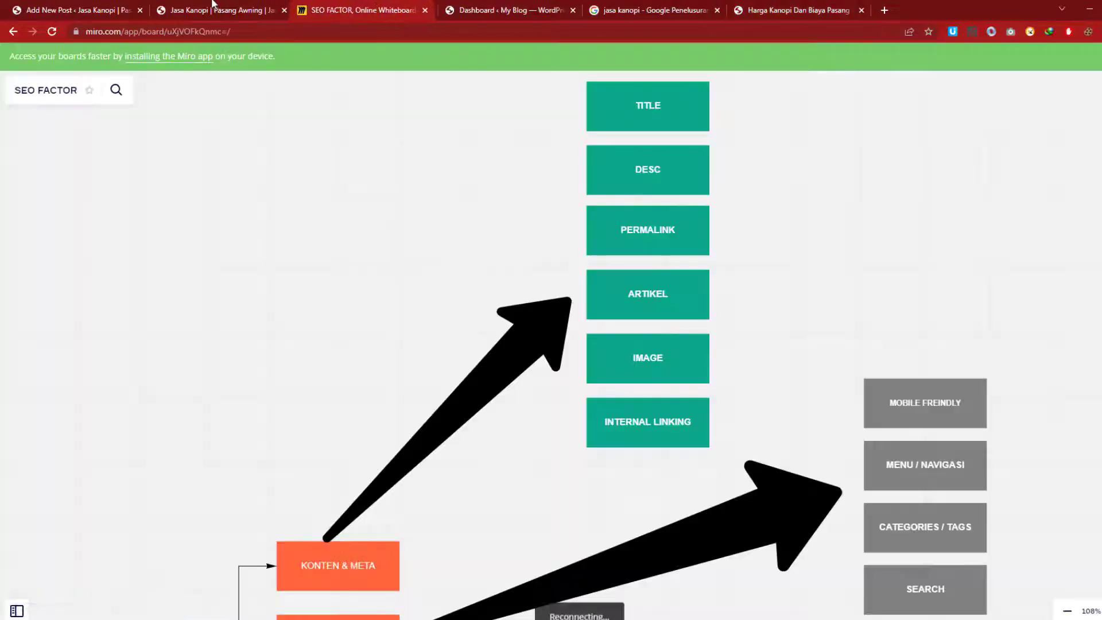
click(218, 10)
click(78, 10)
key(ctrl+v)
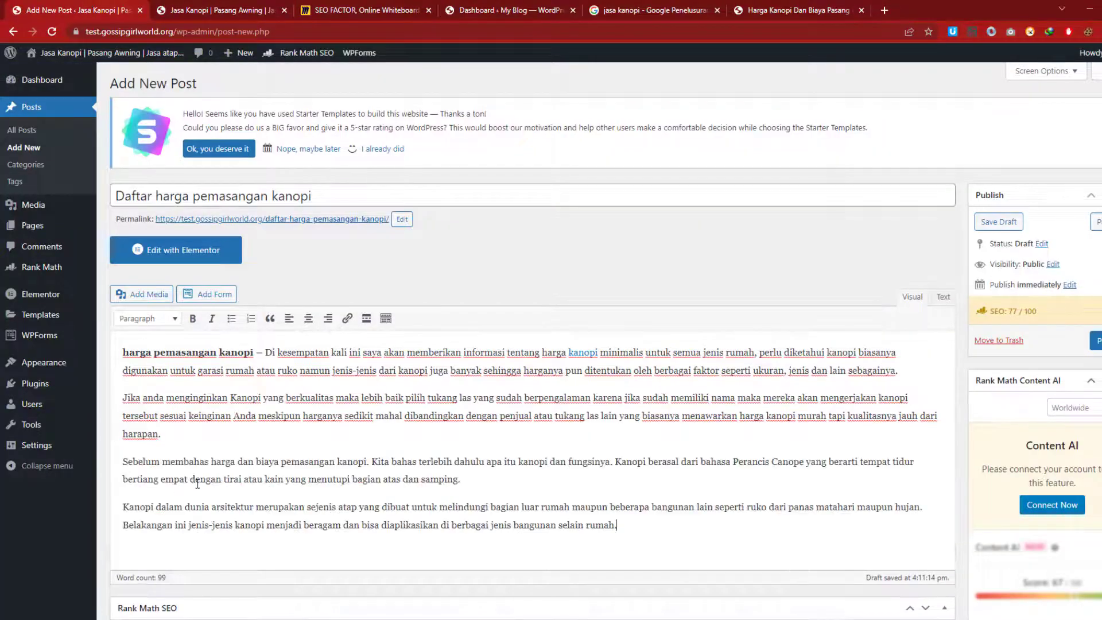
scroll(192, 498, down, 12)
Try to copy the hargadepo.com paragraphs from "Fungsi utama kanopi" through "referensi sebelum anda membeli".
click(799, 10)
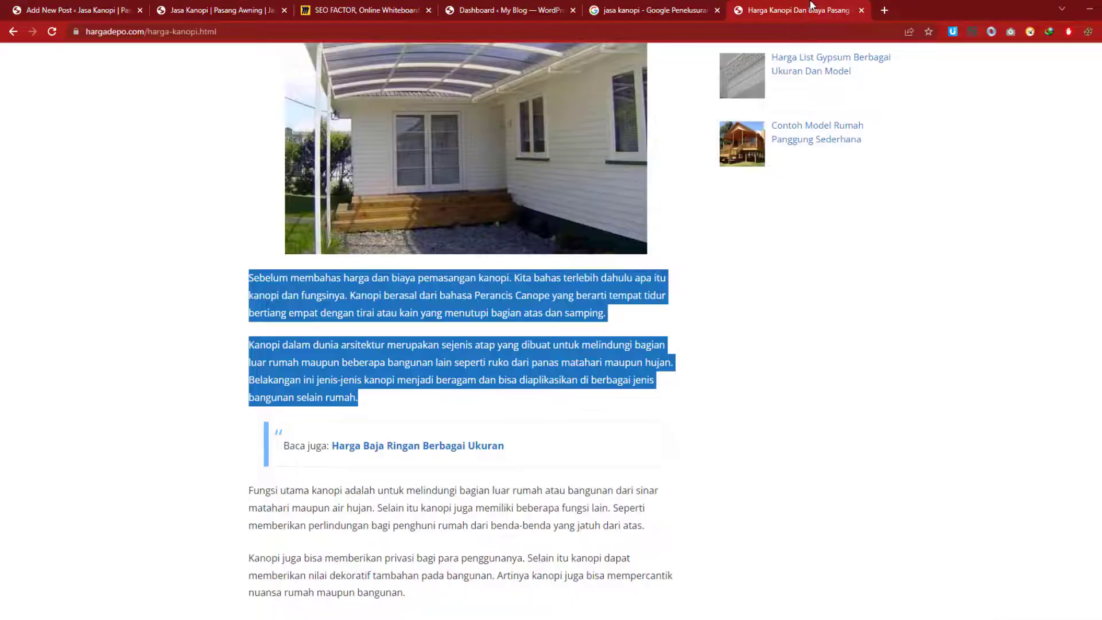
scroll(255, 307, down, 3)
drag(243, 310, 486, 585)
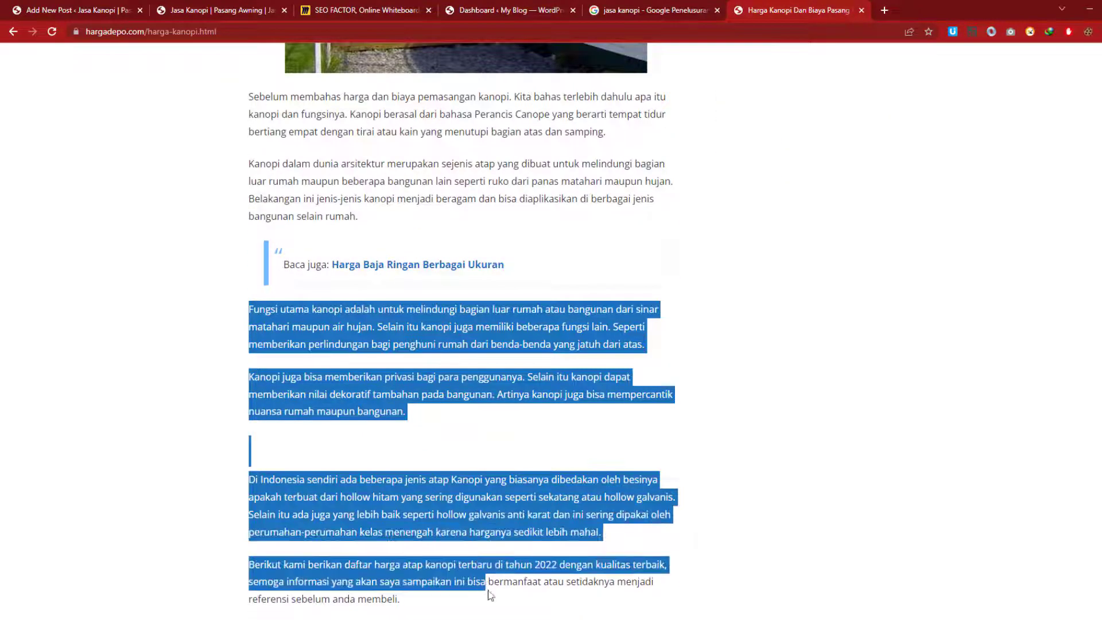
click(696, 578)
drag(239, 310, 462, 601)
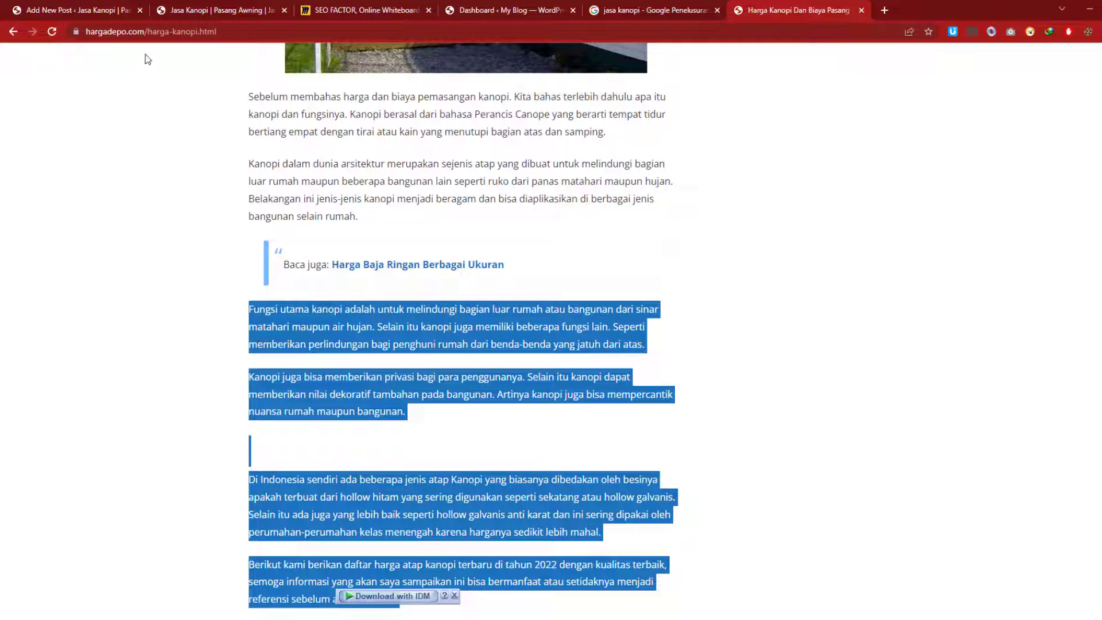
Return to the post and paste the copied "Sebelum membahas harga" and "Kanopi dalam dunia arsitektur" paragraphs again on a new line at the end.
click(64, 8)
scroll(266, 345, up, 3)
scroll(265, 344, up, 3)
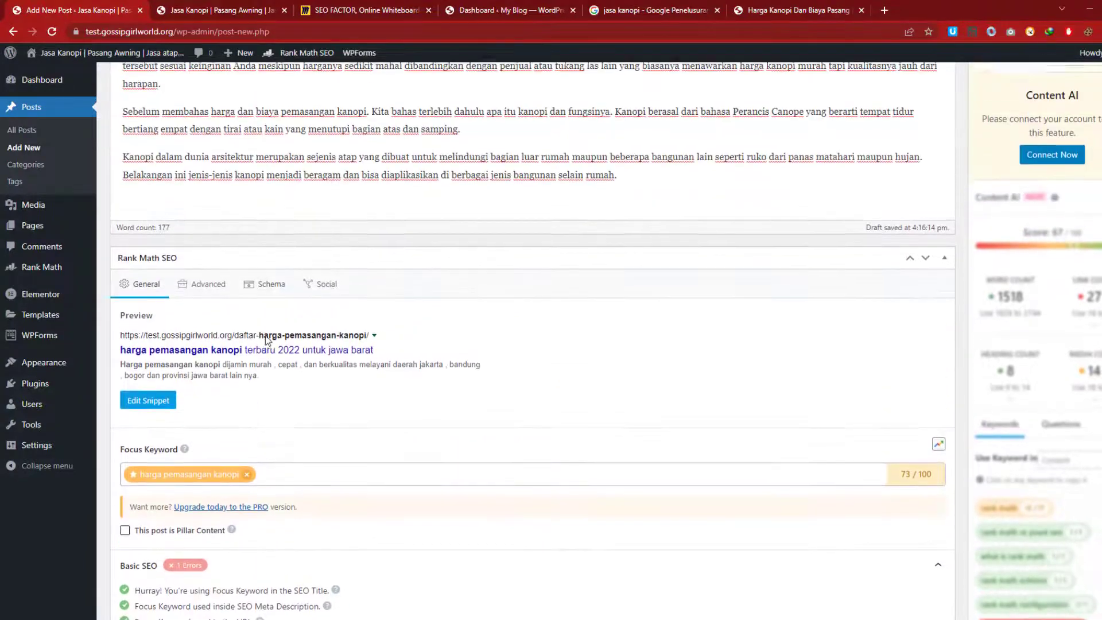
click(670, 229)
key(Return)
key(Return)
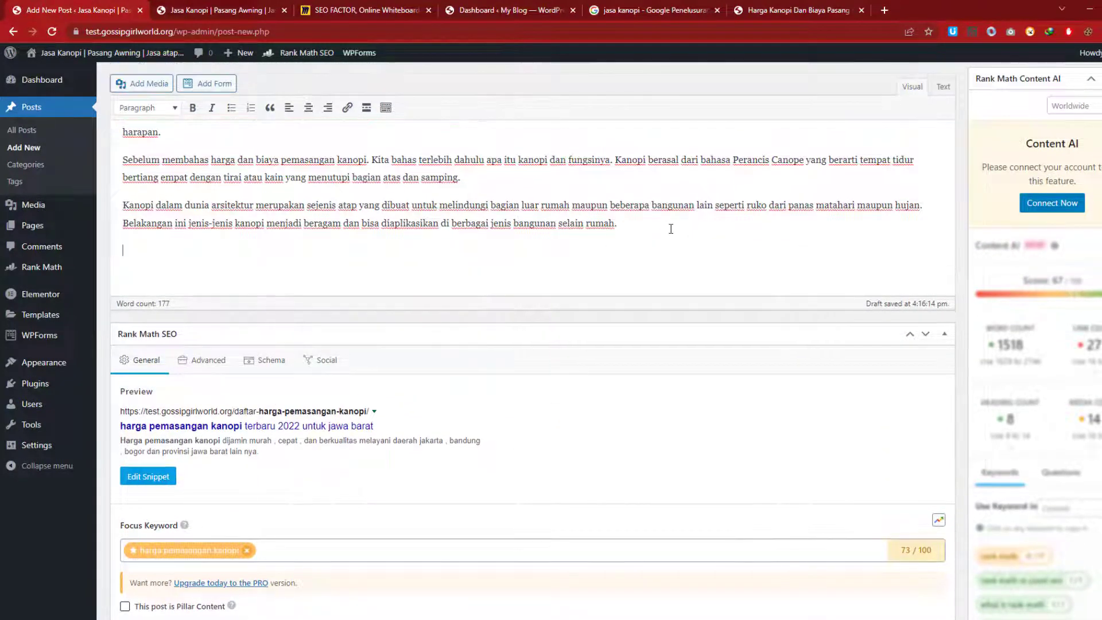
key(ctrl+v)
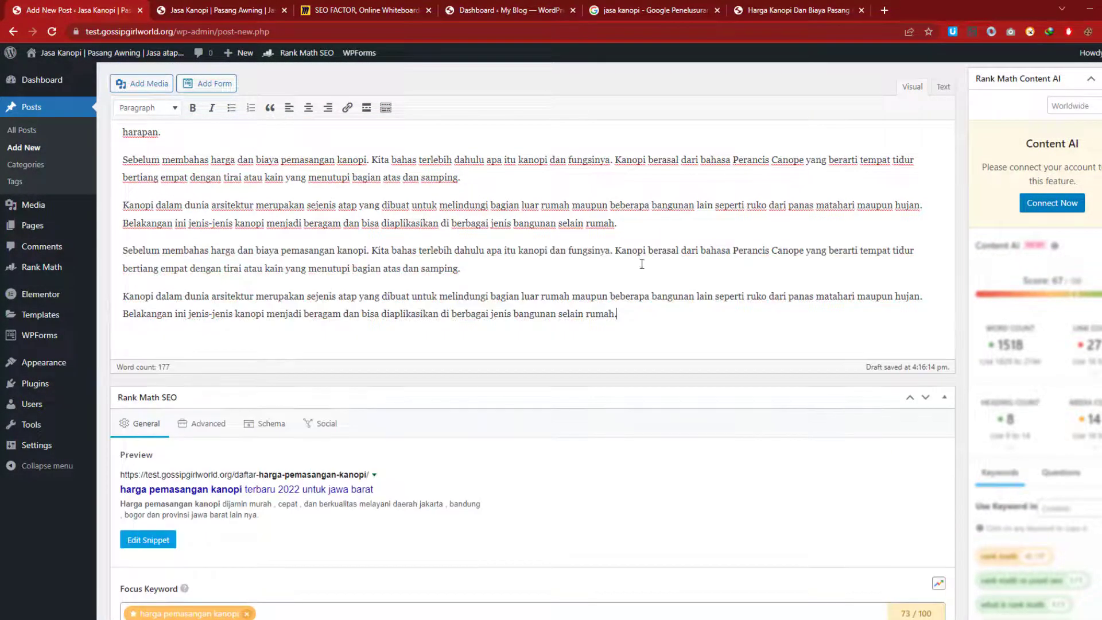
scroll(208, 403, down, 5)
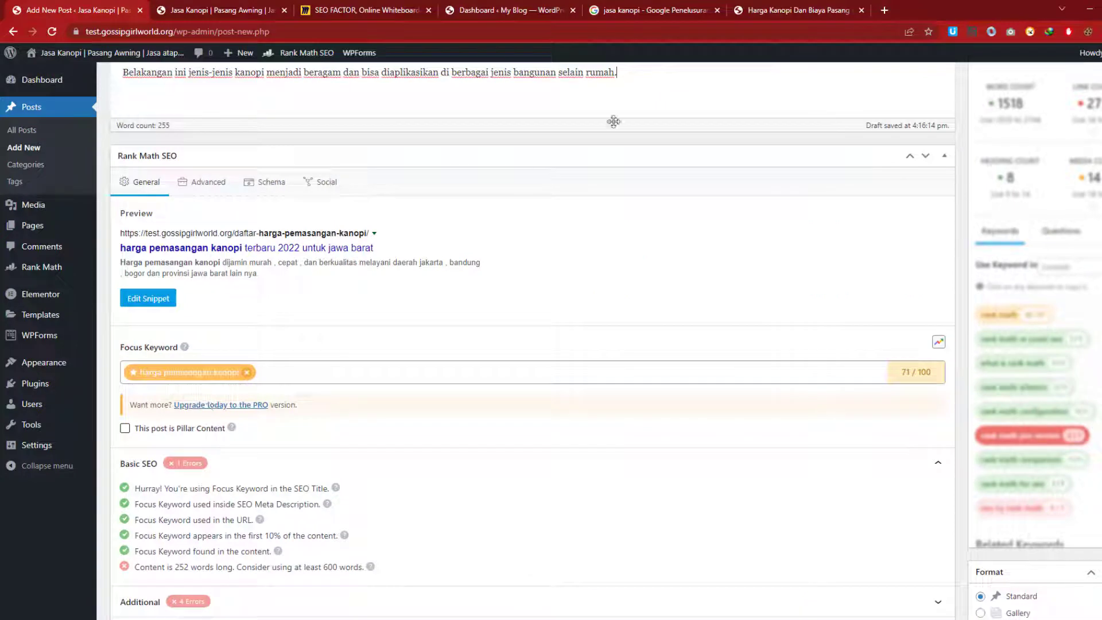
Look through the remaining price and specification content of the hargadepo.com canopy article.
click(798, 10)
scroll(373, 395, down, 5)
scroll(370, 395, down, 3)
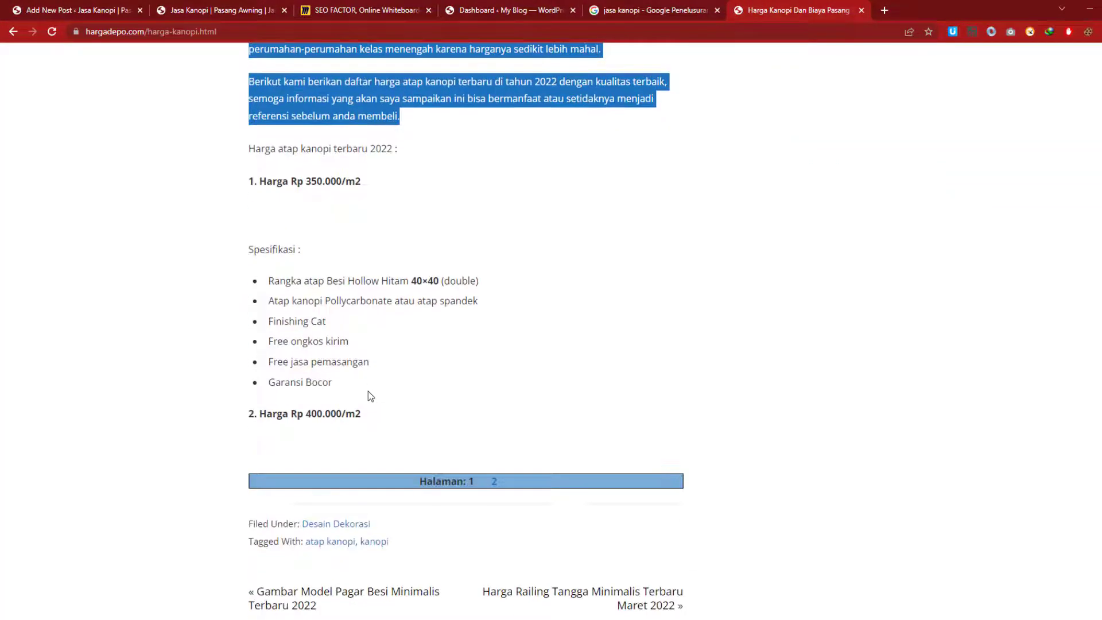
scroll(368, 392, down, 4)
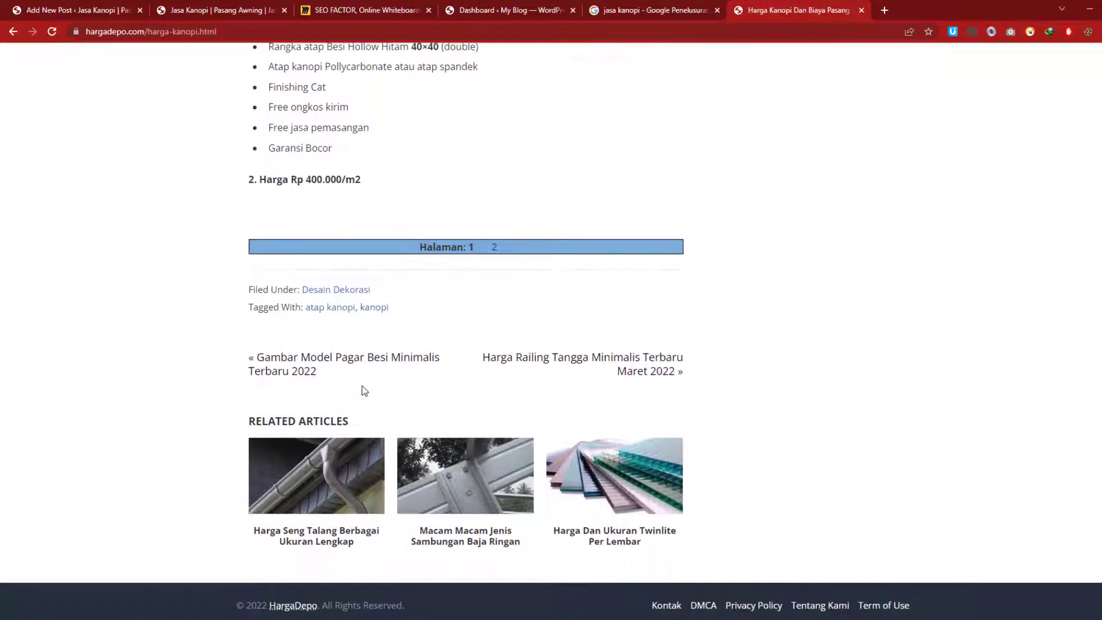
scroll(365, 391, up, 5)
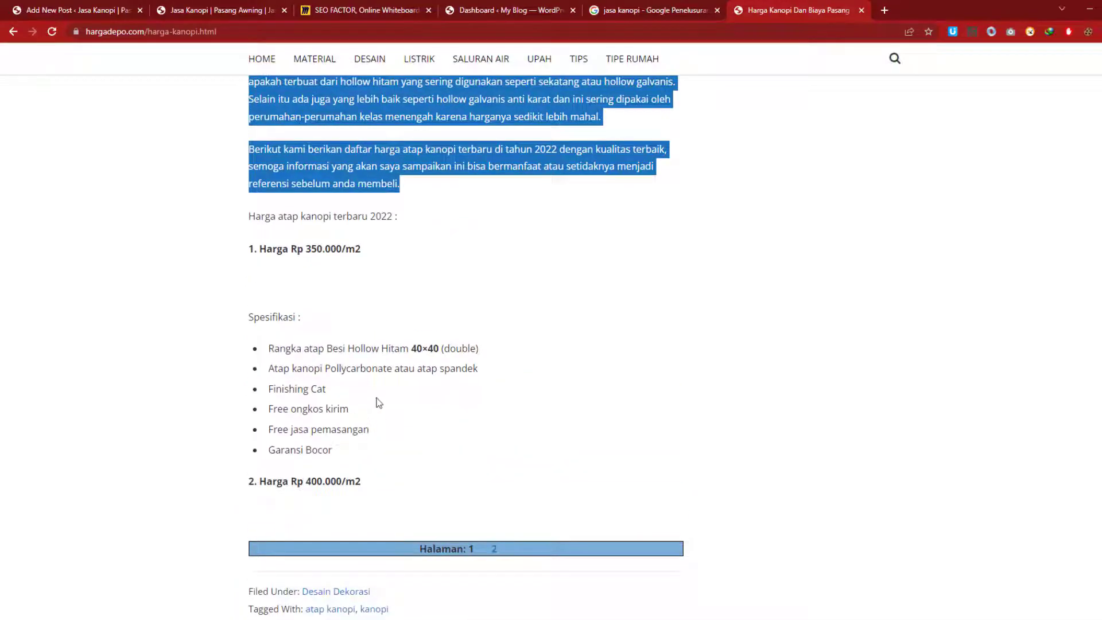
scroll(239, 374, down, 5)
scroll(253, 378, up, 3)
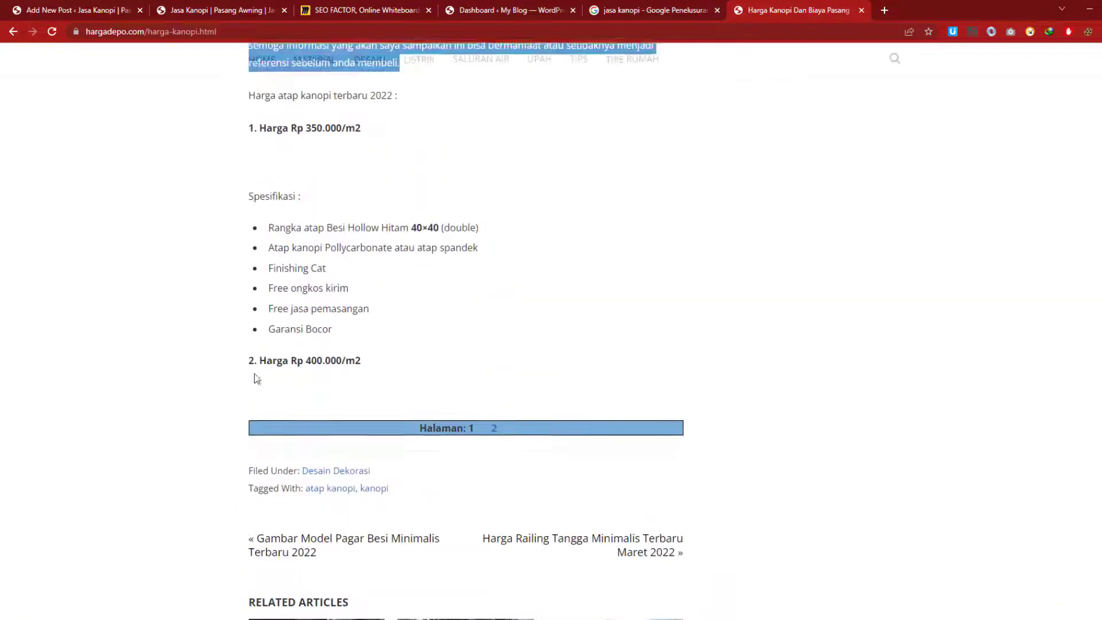
scroll(257, 379, up, 8)
Return to the post and review its text, the Basic SEO checks and the expanded Additional SEO checks.
key(ctrl+1)
scroll(244, 421, up, 8)
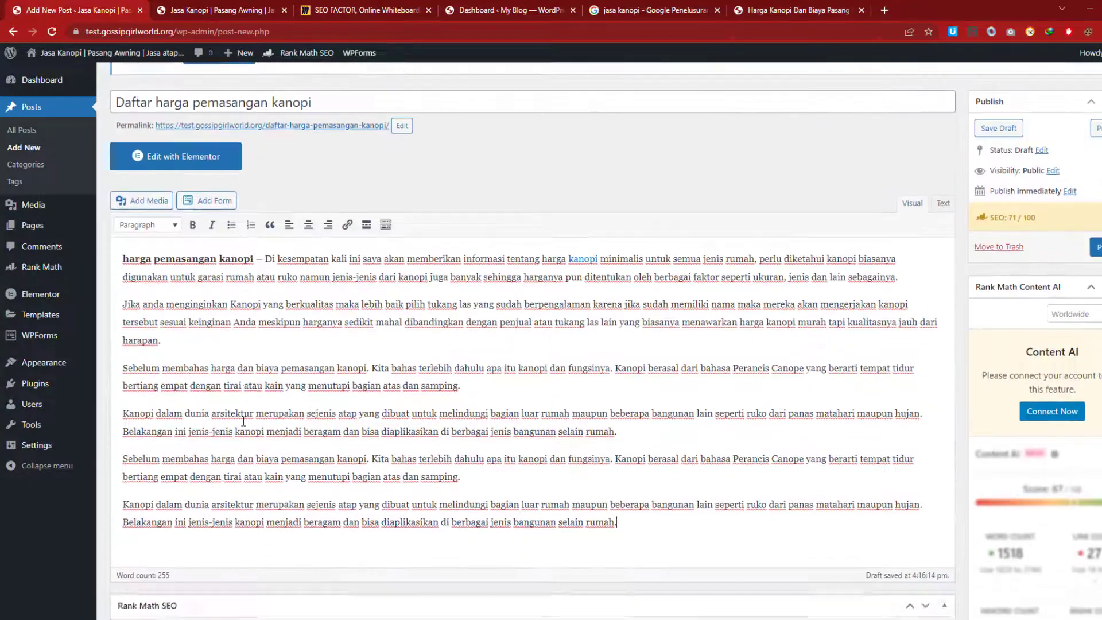
scroll(243, 420, down, 12)
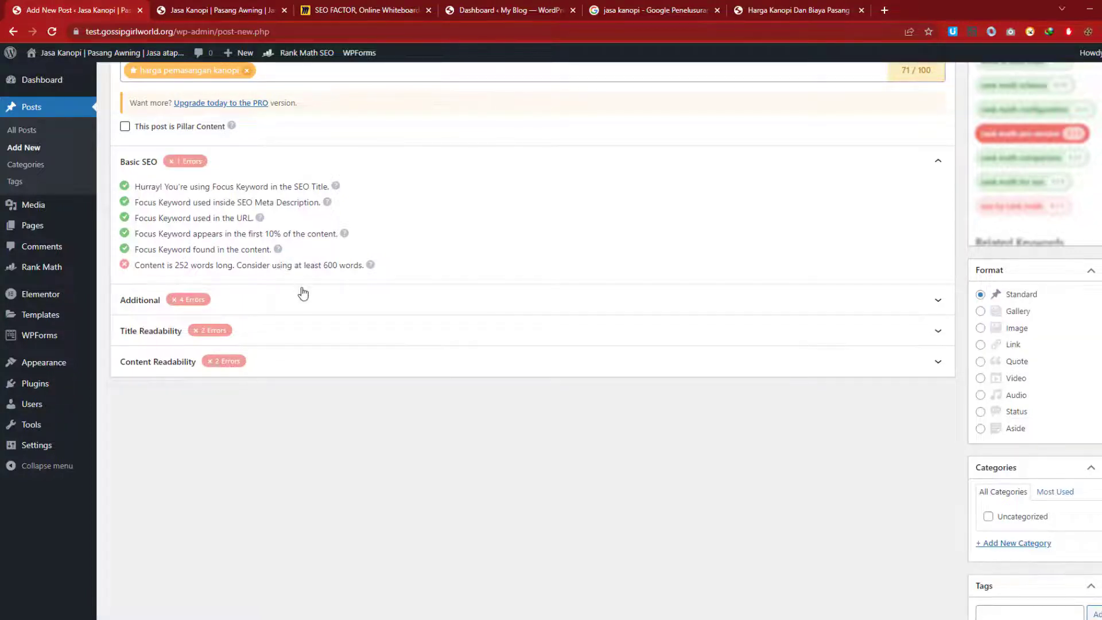
scroll(117, 264, up, 2)
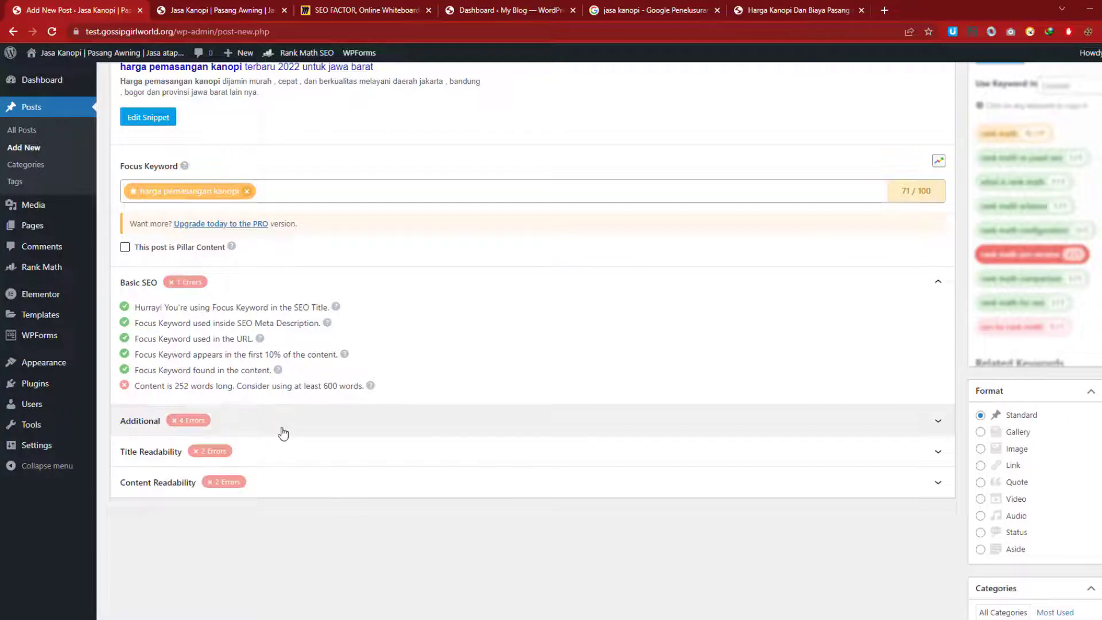
scroll(111, 314, up, 1)
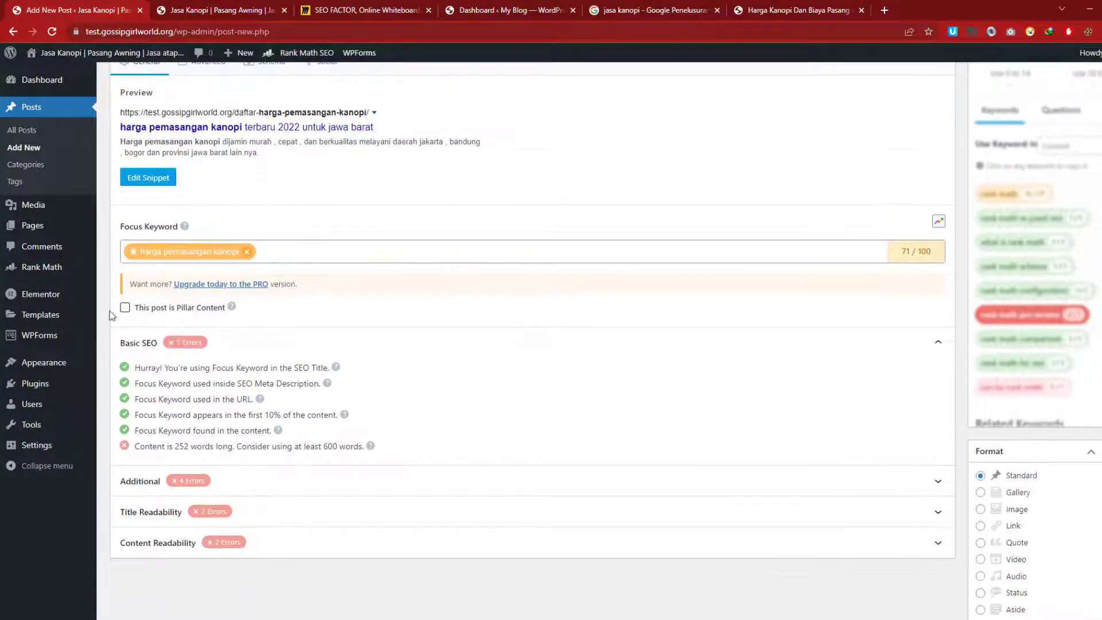
click(390, 486)
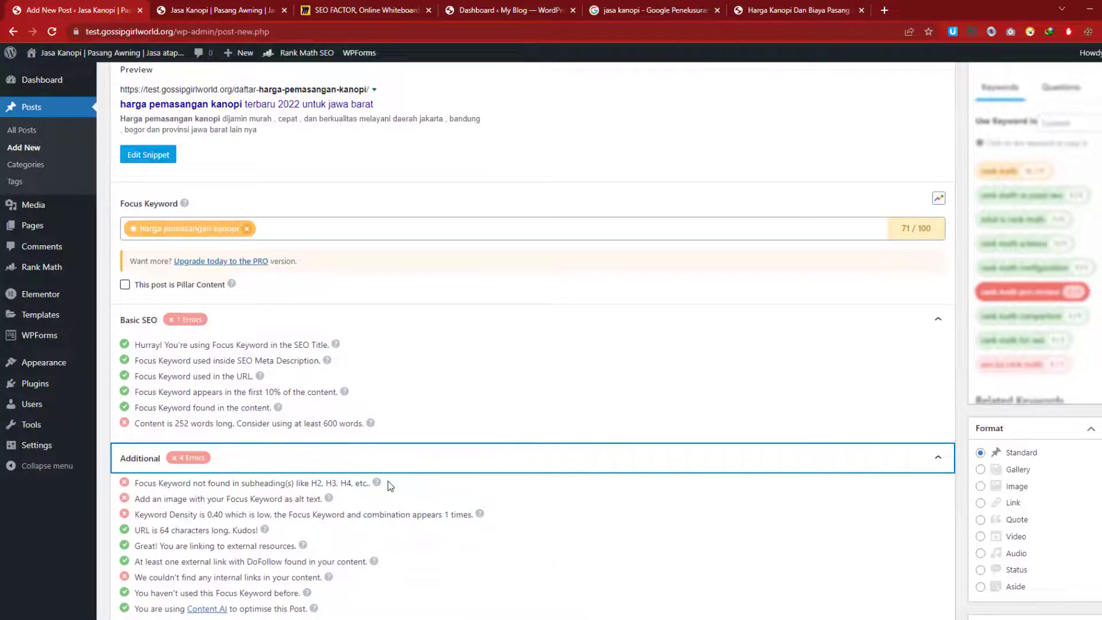
scroll(387, 481, down, 3)
scroll(387, 481, up, 15)
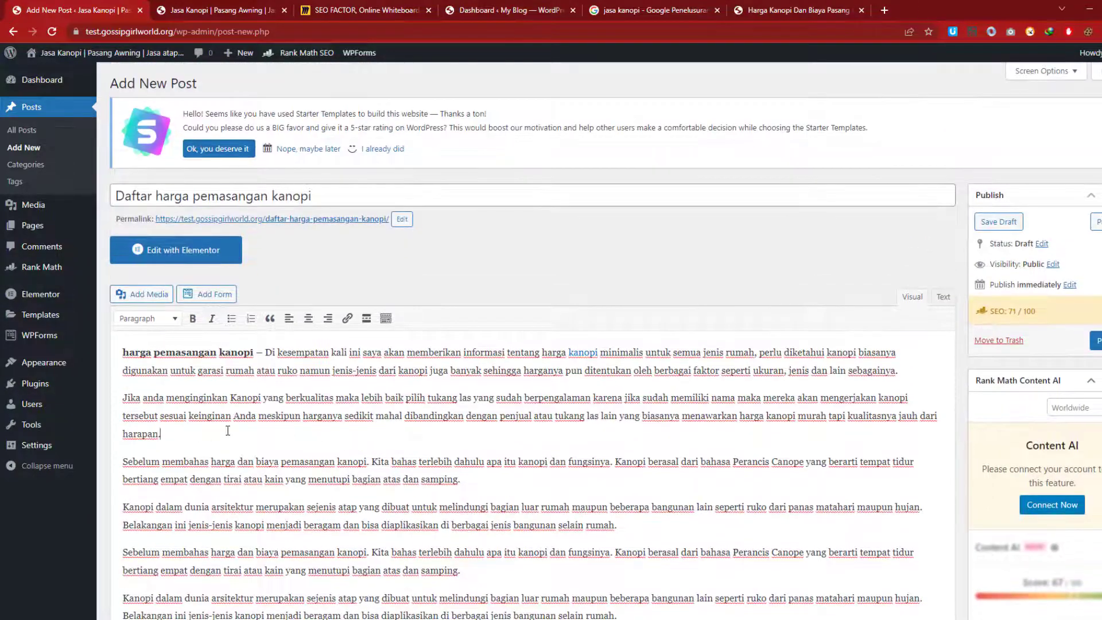
Save the enlarged Sumber Awning canopy picture from the "jasa kanopi" Google image results to the computer, and return to the post.
click(689, 10)
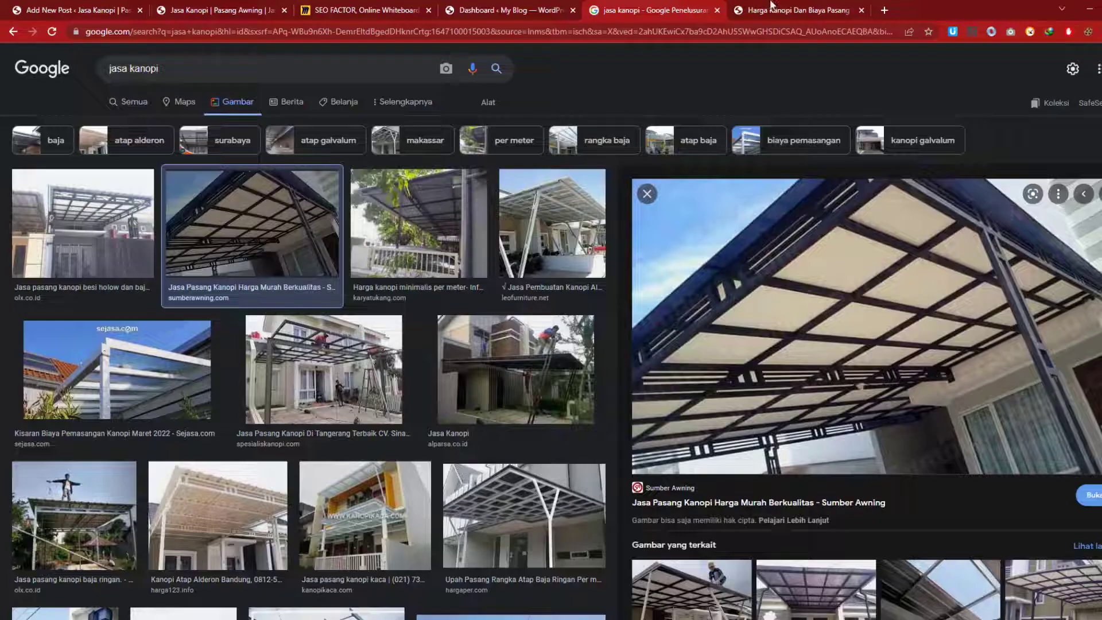
right_click(764, 378)
click(819, 244)
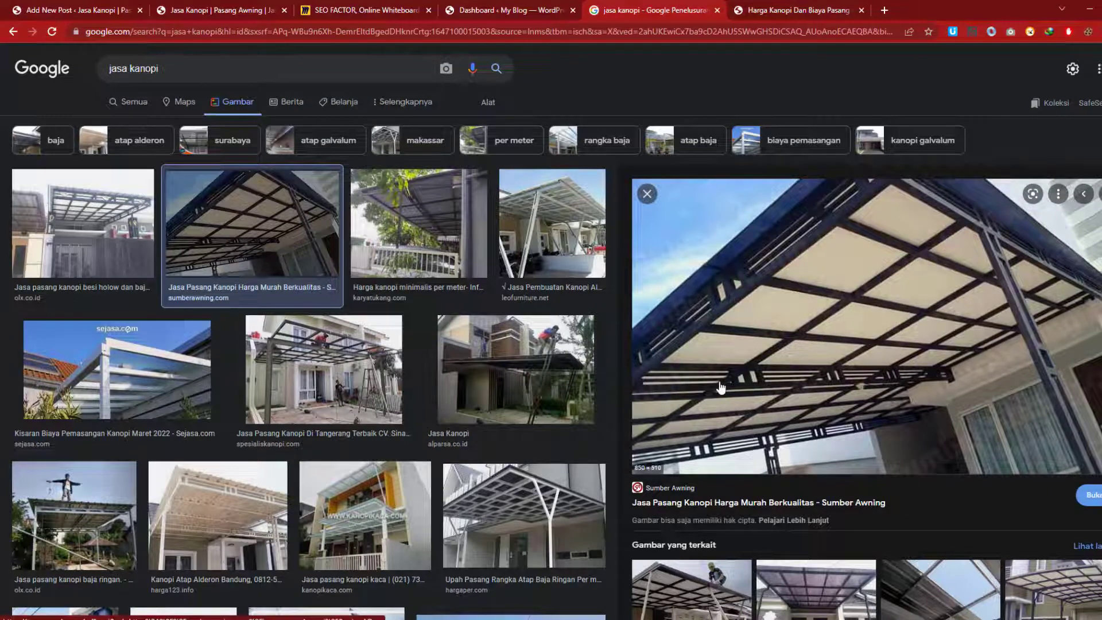
click(460, 308)
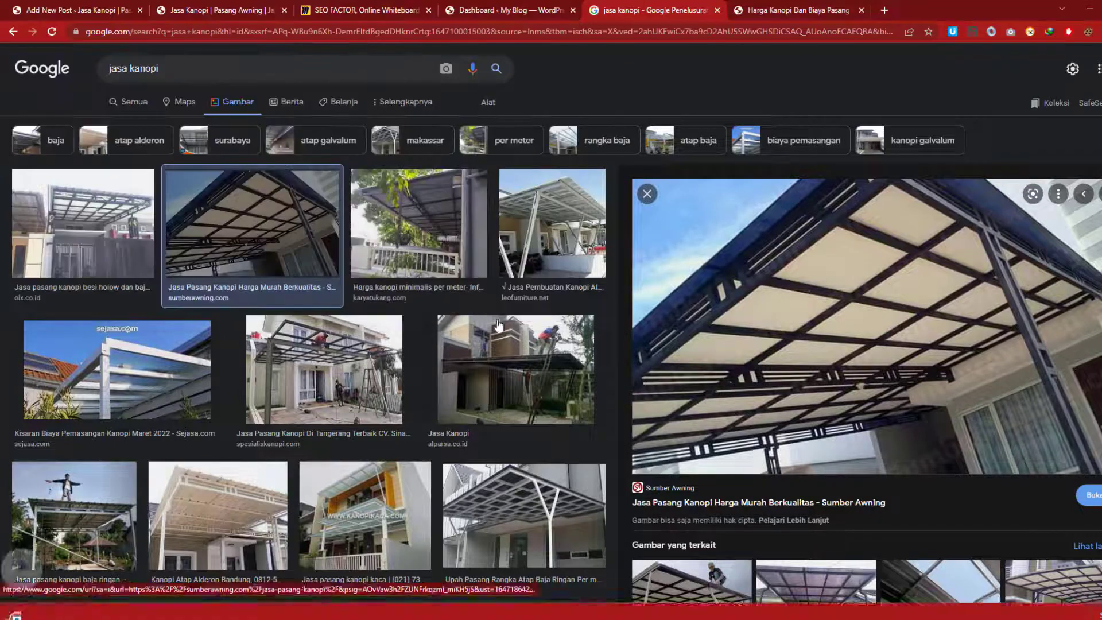
click(17, 4)
scroll(124, 216, down, 2)
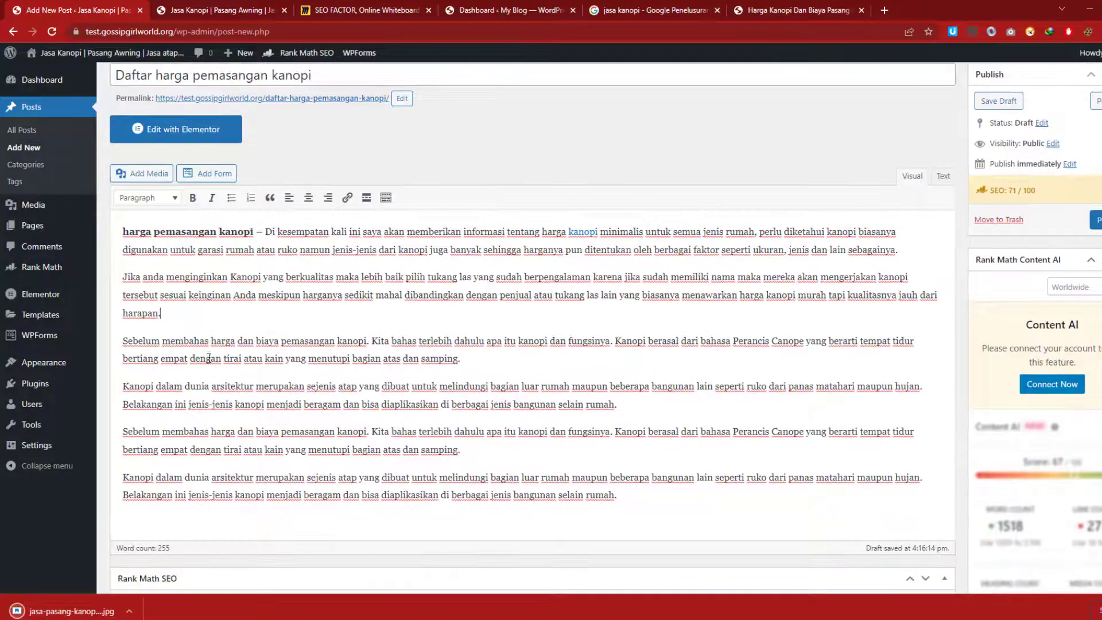
Add an empty line above the post's first paragraph and upload the downloaded jasa-pasang-kanopi-baja-ringan.jpg picture to the media library.
click(124, 231)
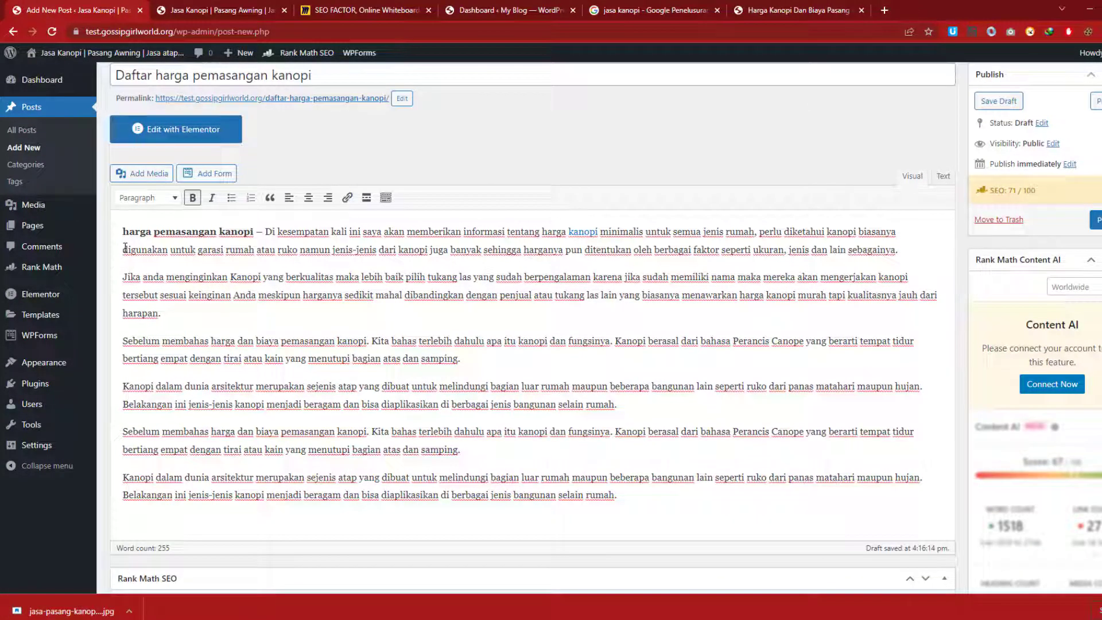
key(Return)
click(134, 178)
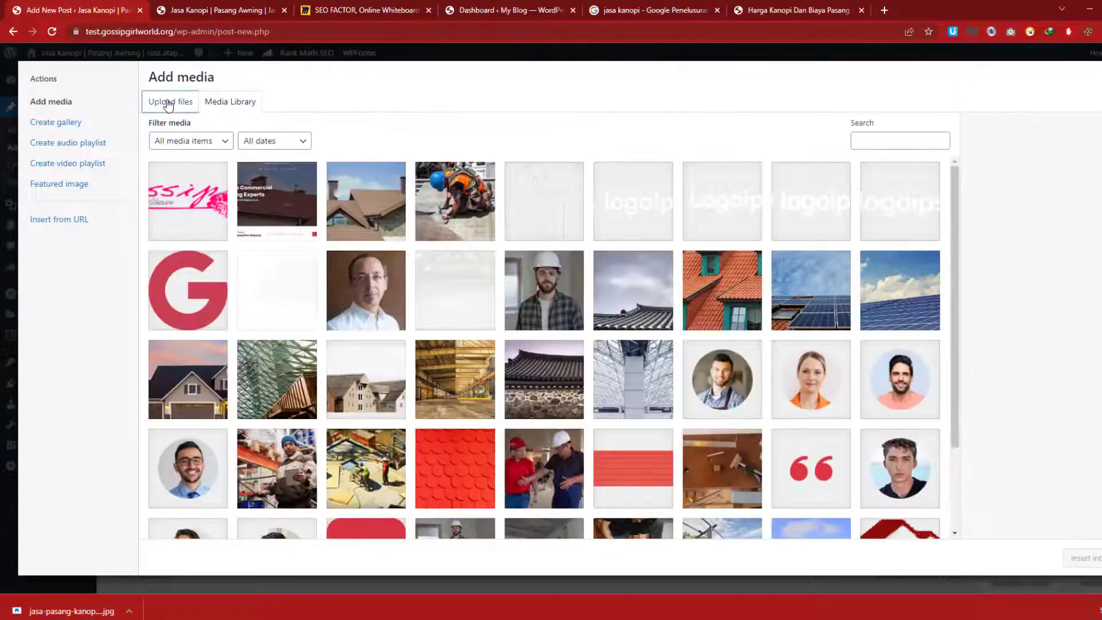
click(168, 103)
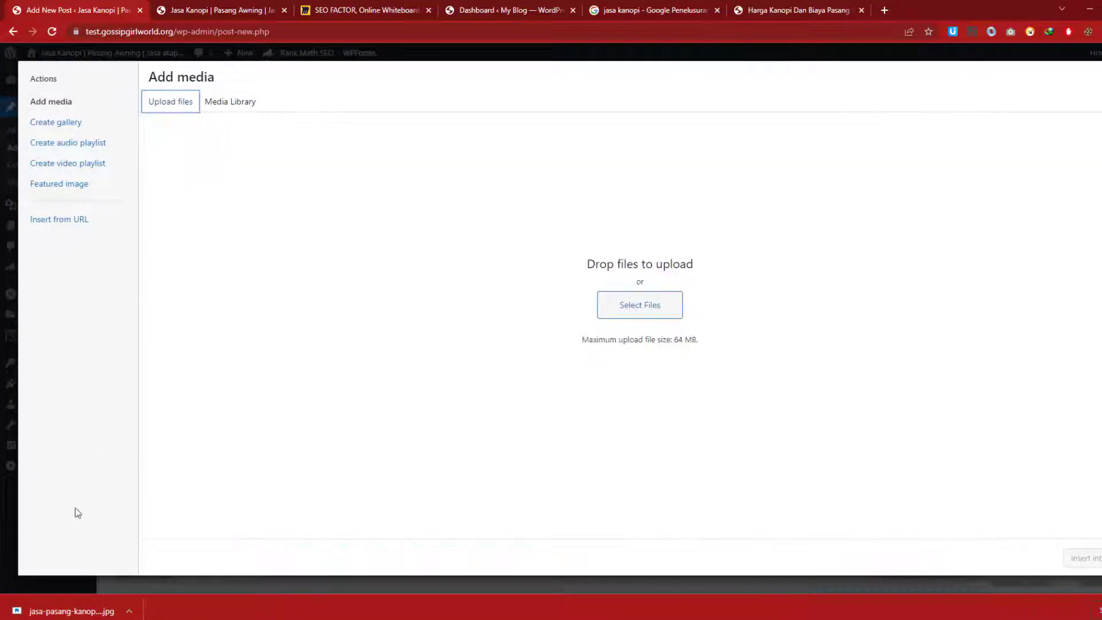
drag(63, 610, 475, 330)
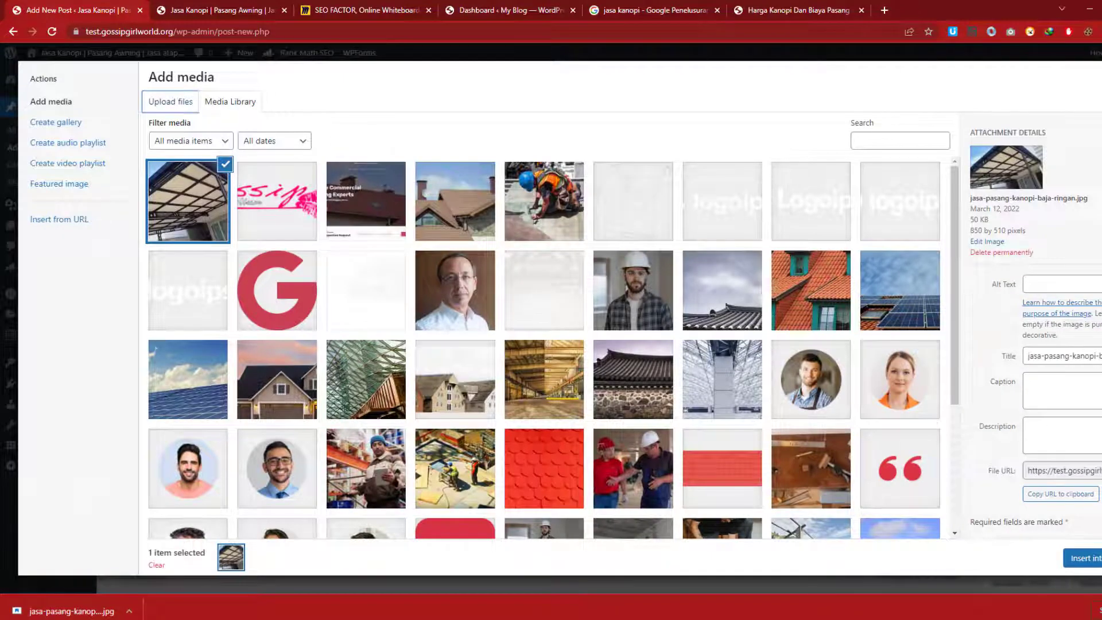
key(Escape)
Copy the SEO title "harga pemasangan kanopi terbaru 2022 untuk jawa barat" from the Rank Math snippet preview.
click(255, 258)
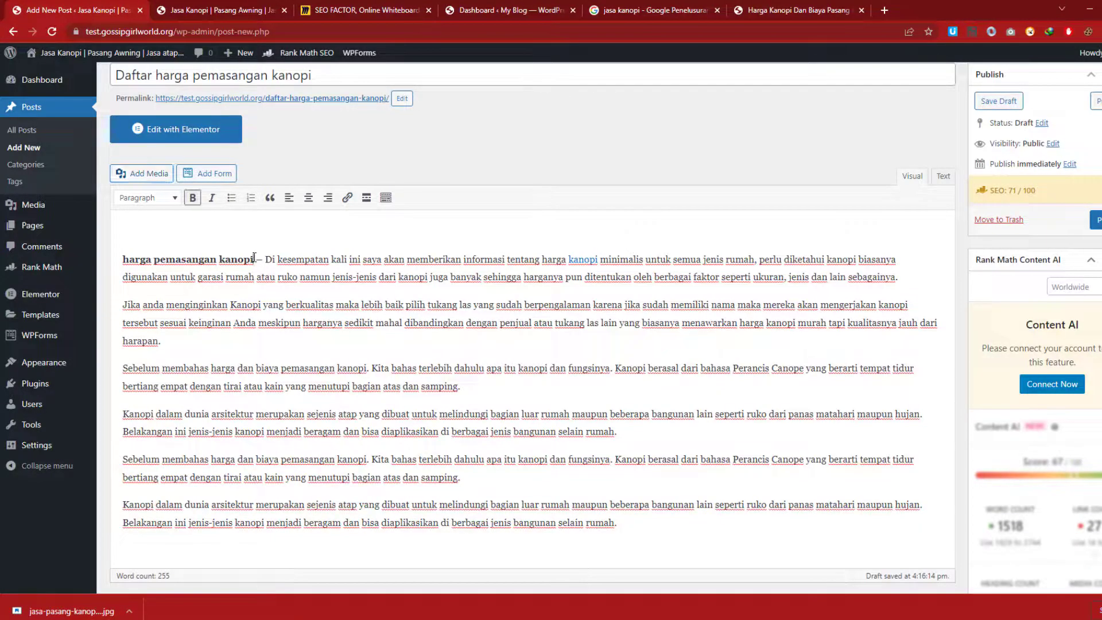
scroll(252, 284, down, 8)
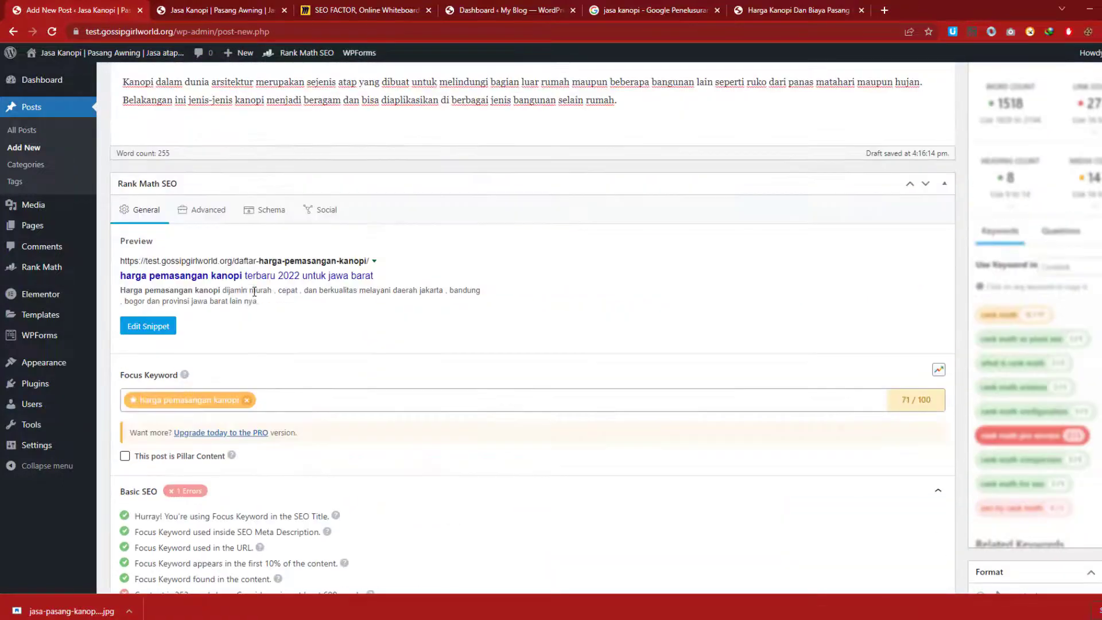
scroll(258, 344, up, 8)
scroll(264, 401, down, 8)
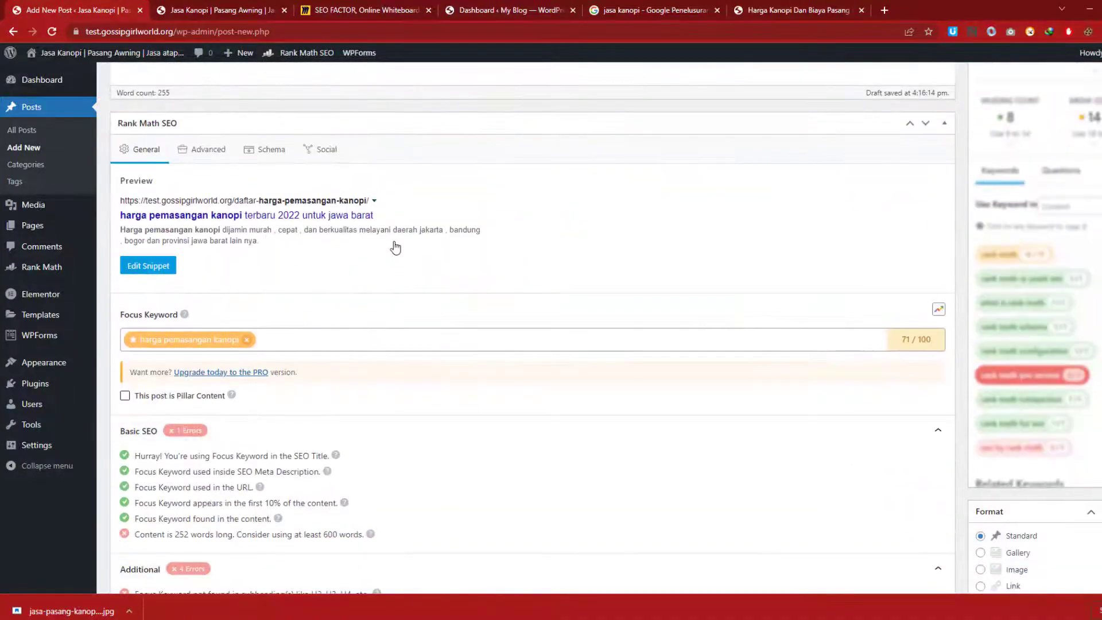
drag(386, 218, 121, 217)
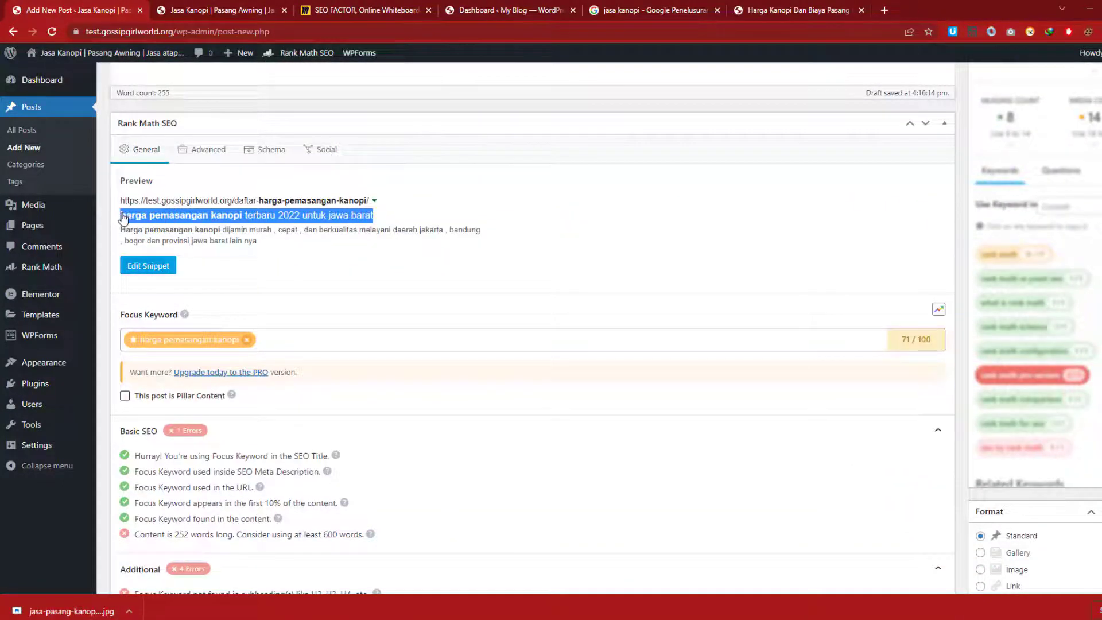
click(743, 114)
right_click(256, 211)
click(291, 229)
Reopen the uploaded canopy picture for the empty first line and set its alt text and title to the copied SEO title.
scroll(263, 301, up, 8)
click(141, 224)
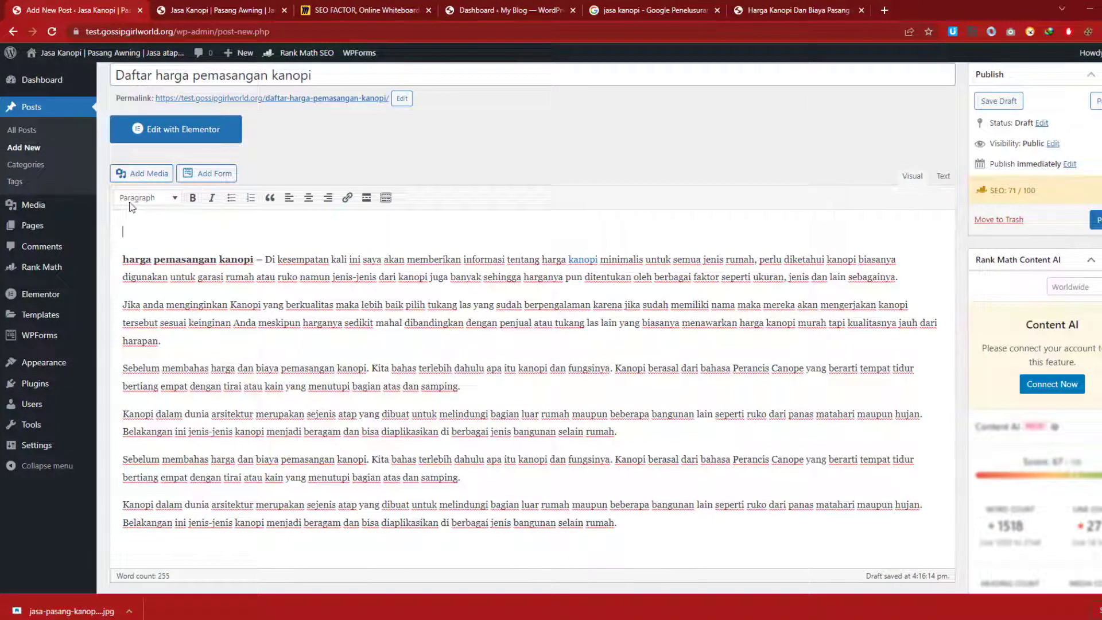
click(142, 173)
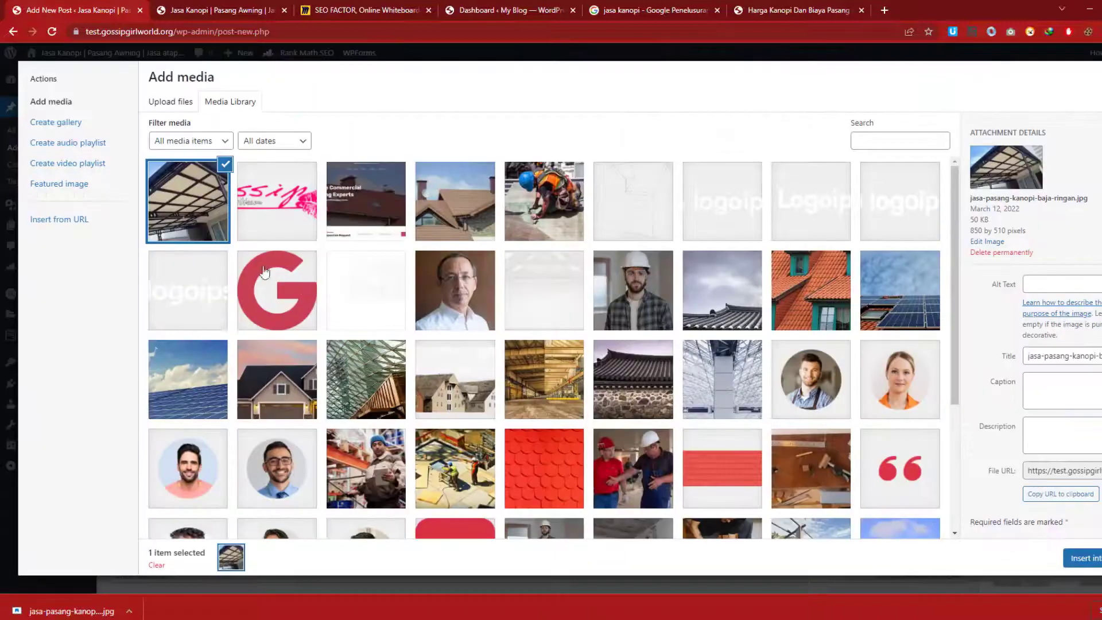
click(1055, 284)
key(ctrl+v)
click(1049, 357)
key(ctrl+a)
key(ctrl+v)
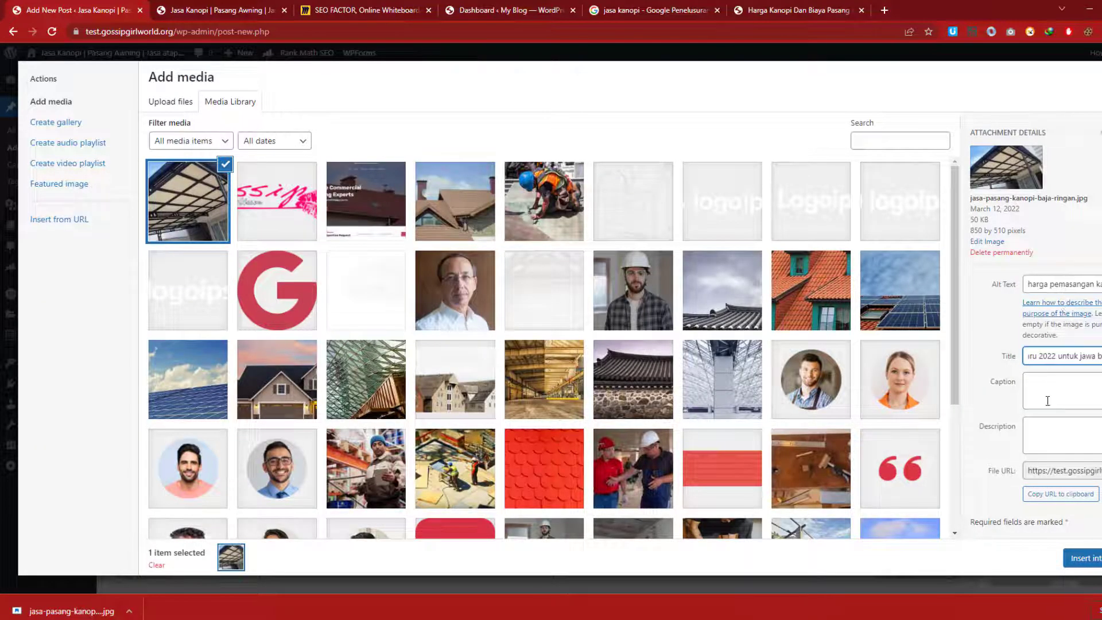
Fill the picture's caption and description with the copied SEO title and insert the picture into the post.
click(1046, 396)
key(ctrl+v)
click(1045, 442)
key(ctrl+v)
click(1086, 558)
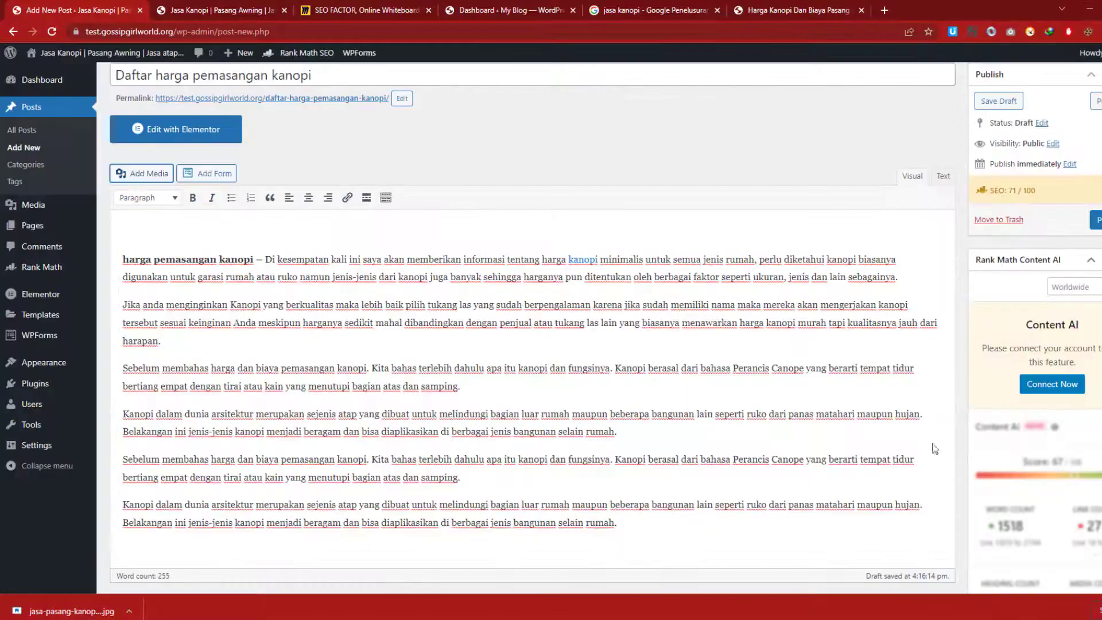
Review the Basic and Additional SEO checks and the post's content with the inserted picture.
scroll(249, 379, down, 15)
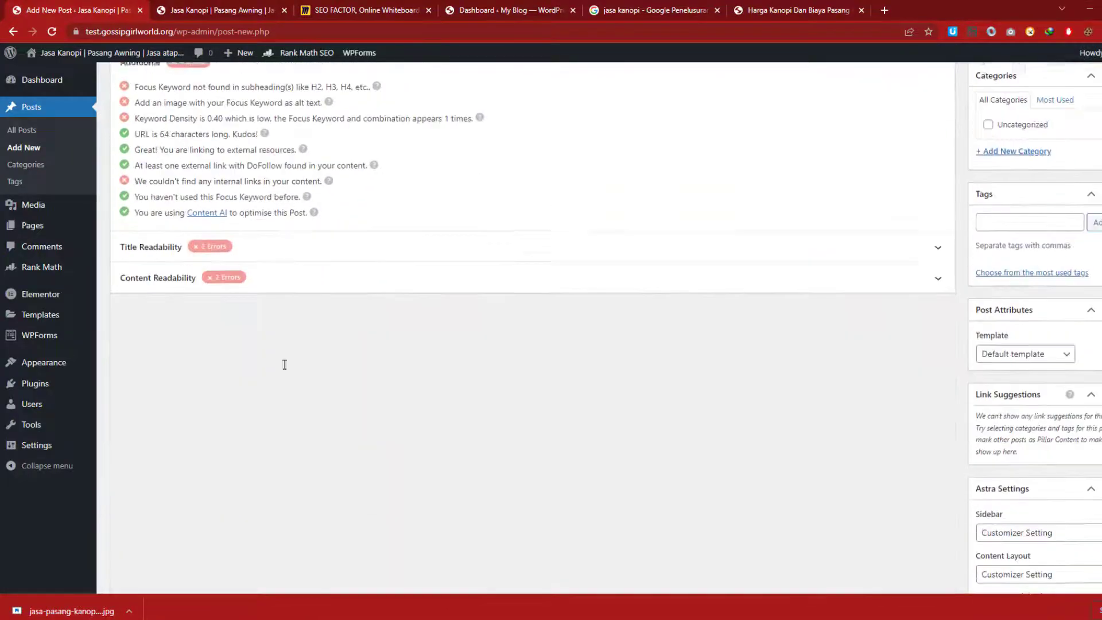
scroll(241, 331, up, 2)
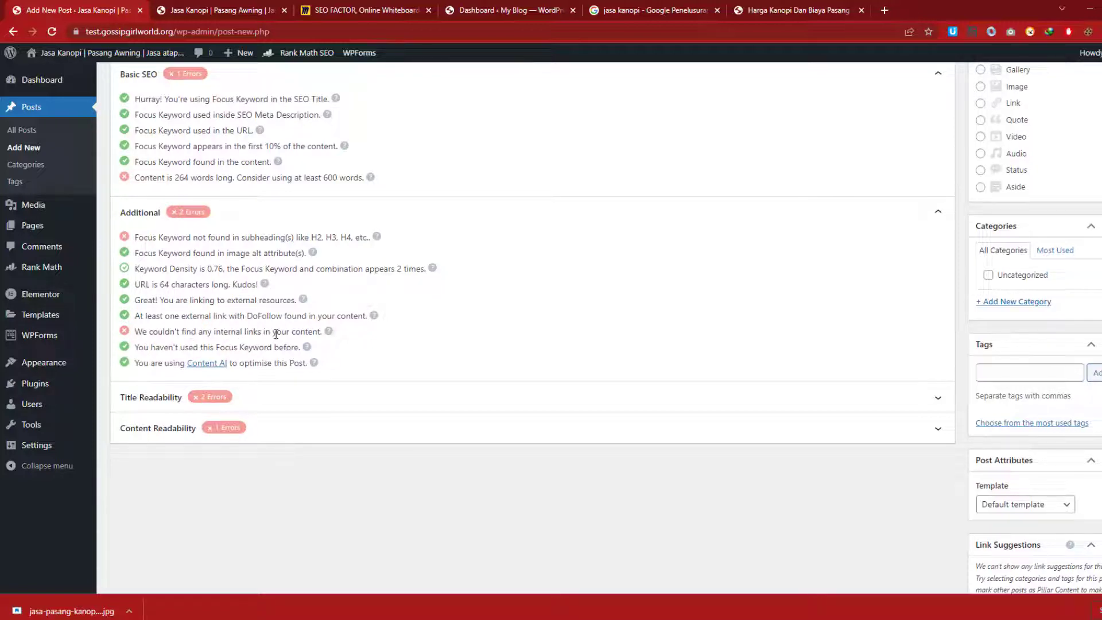
scroll(211, 344, up, 20)
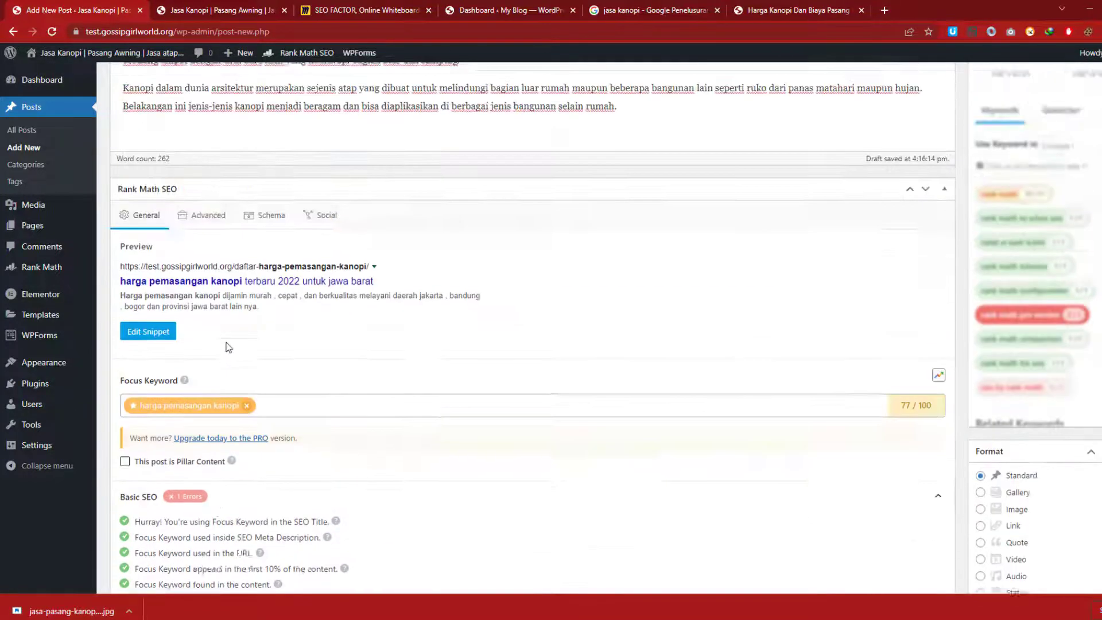
scroll(466, 363, down, 5)
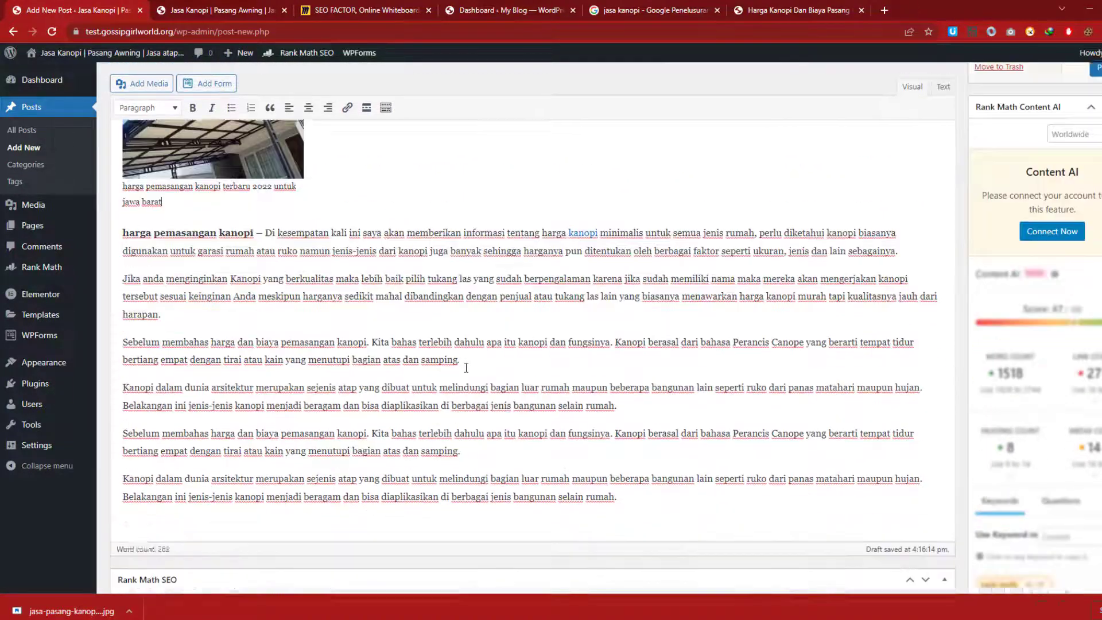
scroll(322, 321, up, 2)
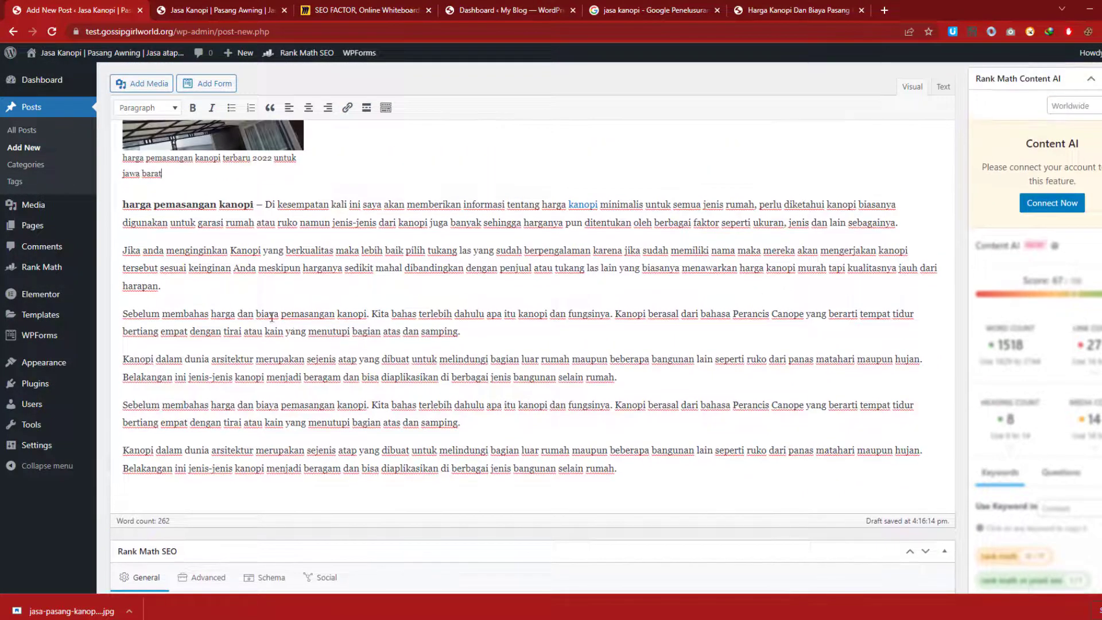
scroll(241, 330, up, 2)
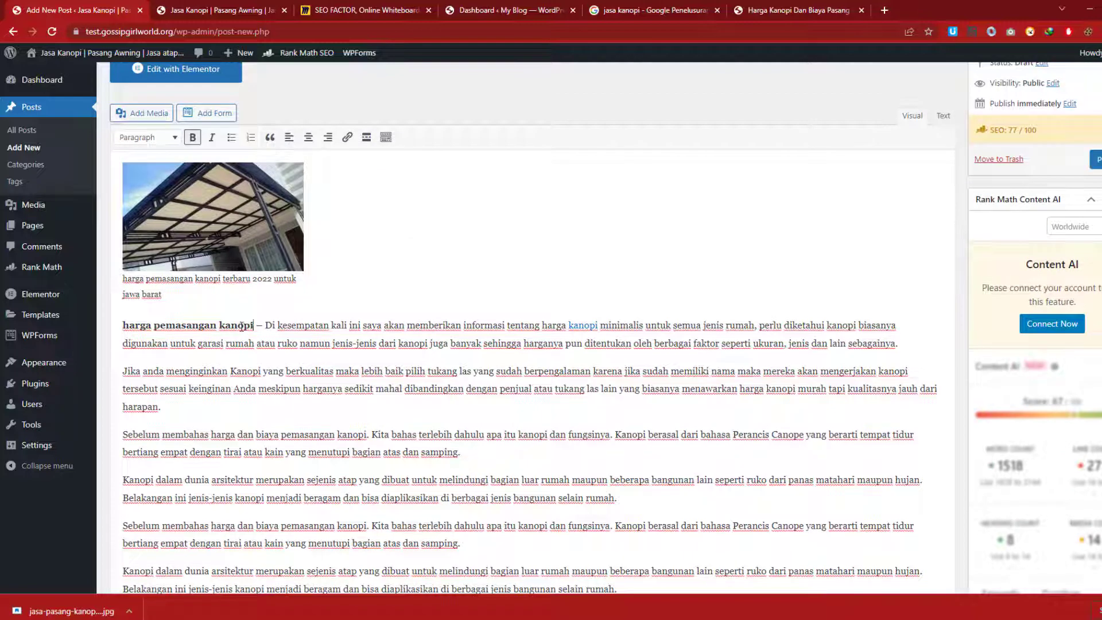
drag(253, 327, 154, 327)
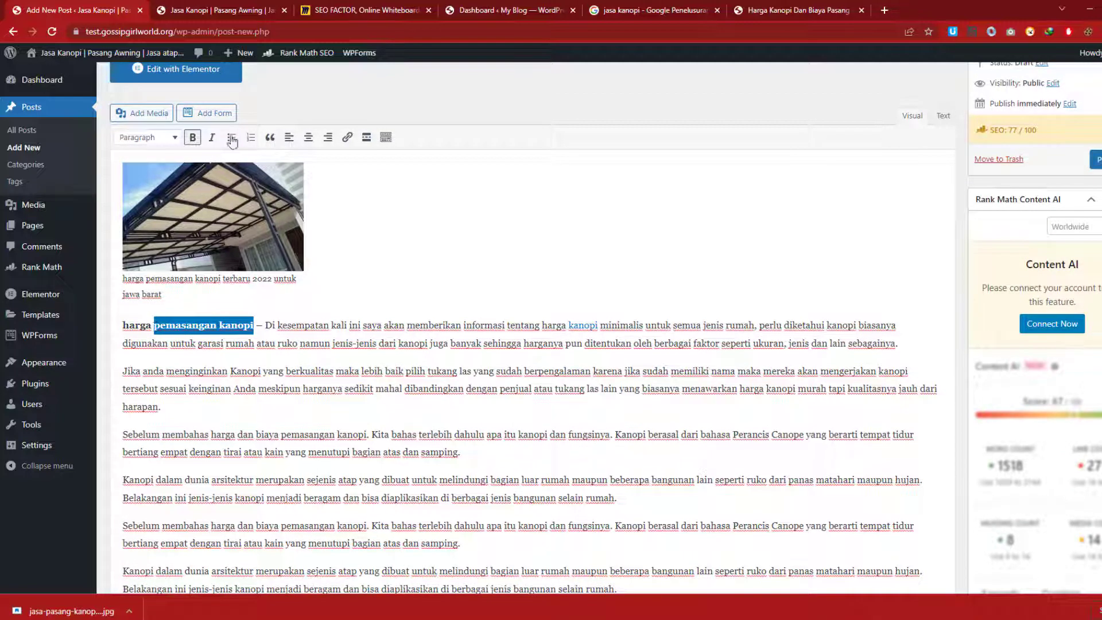
click(347, 138)
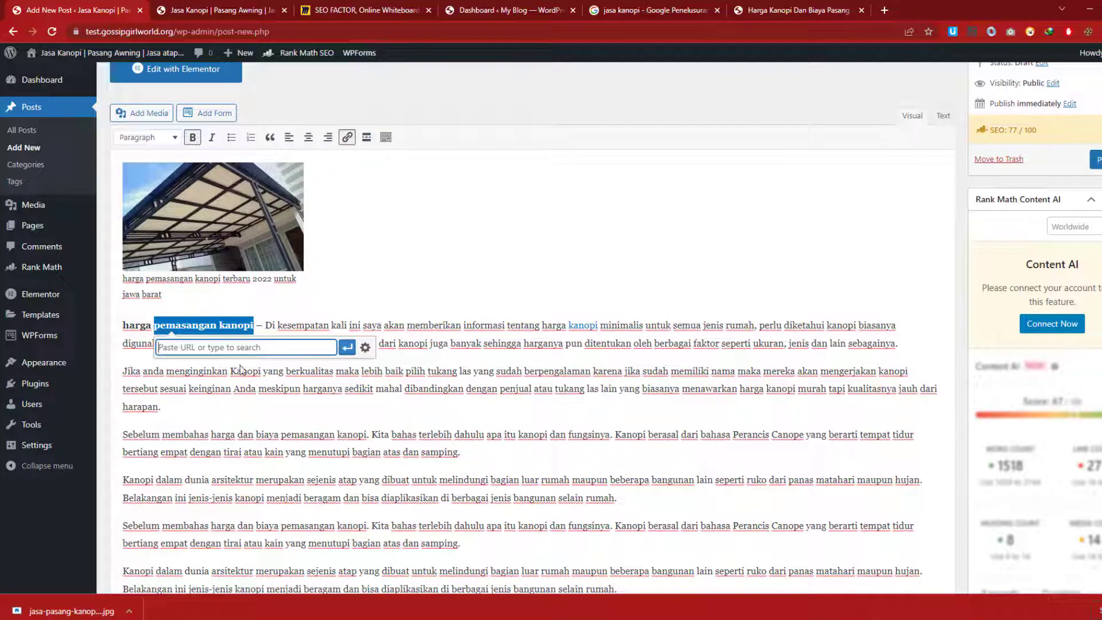
drag(173, 32, 86, 32)
key(ctrl+c)
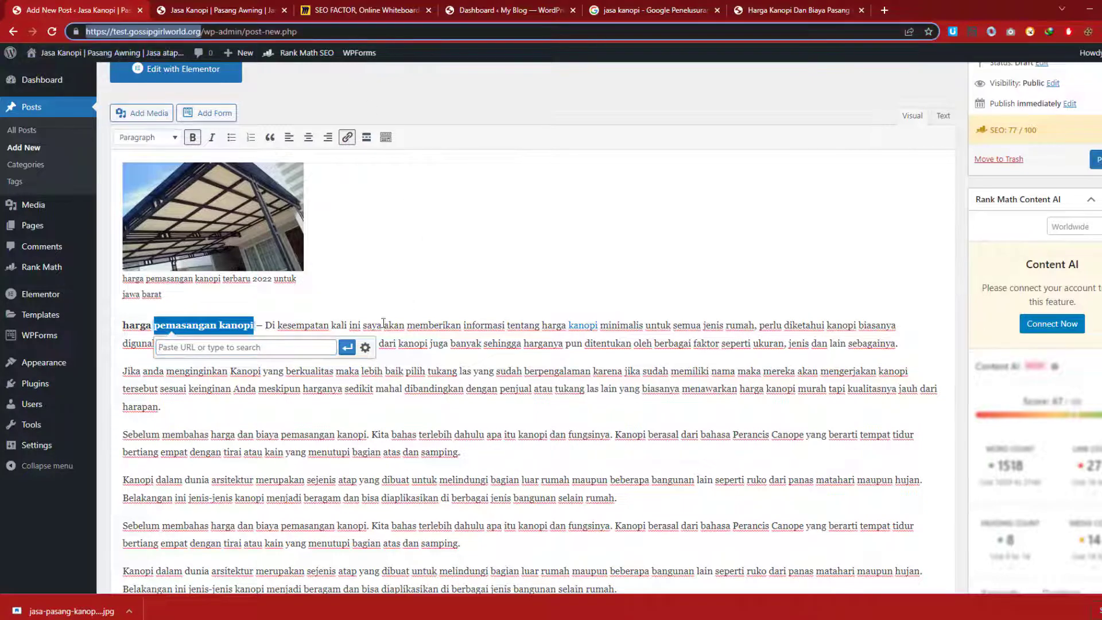
click(247, 347)
key(ctrl+v)
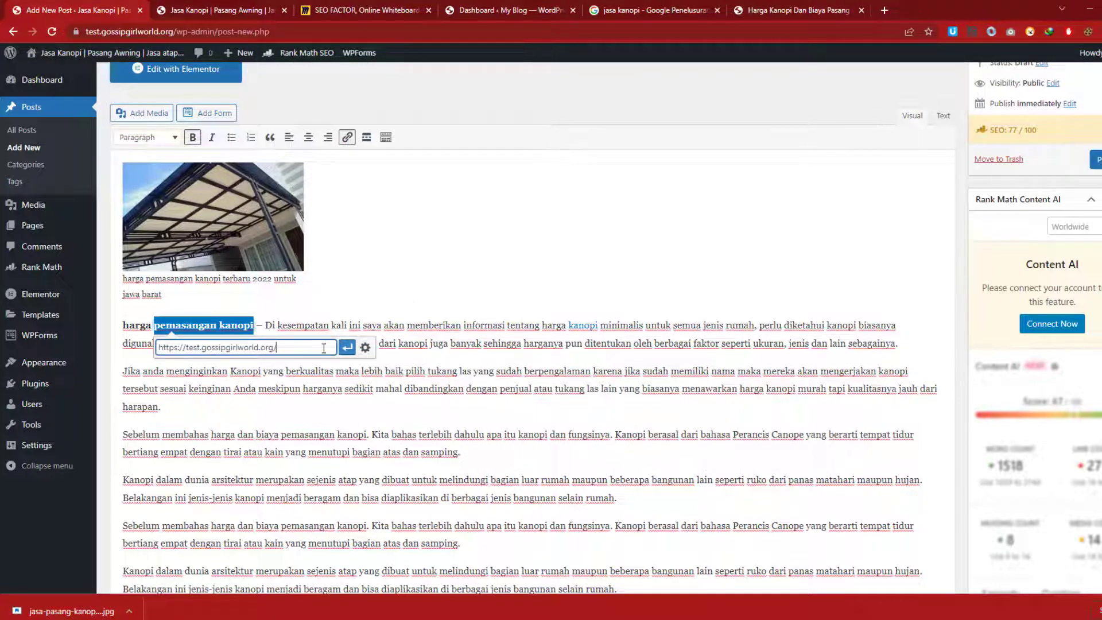
click(347, 347)
click(349, 343)
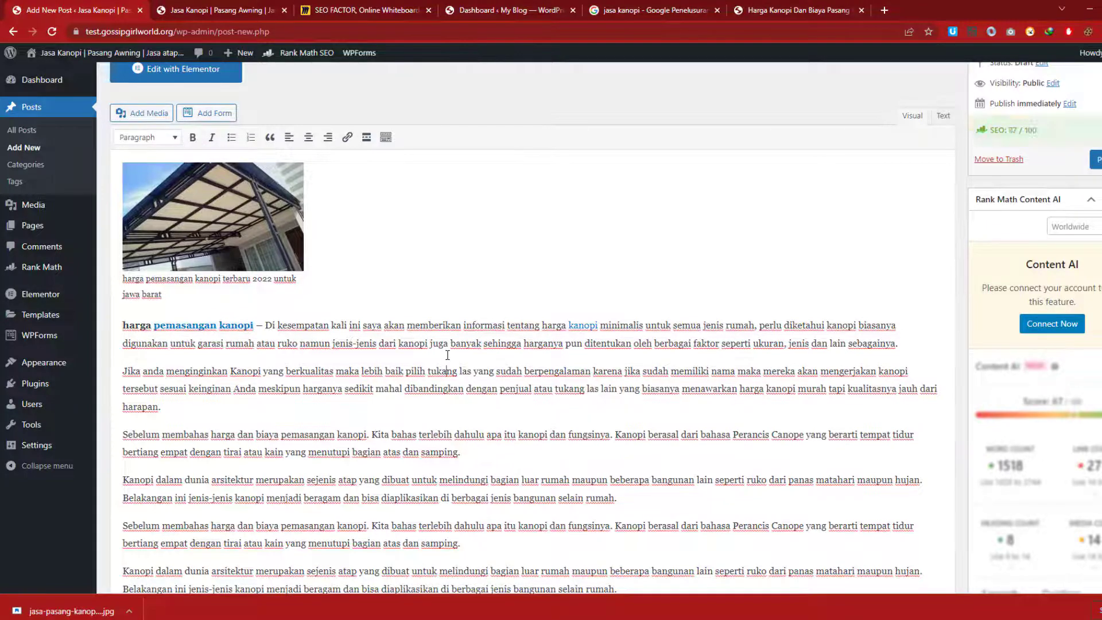
Centre the canopy picture in the post and set its size to Full Size – 850 × 510.
scroll(447, 356, down, 15)
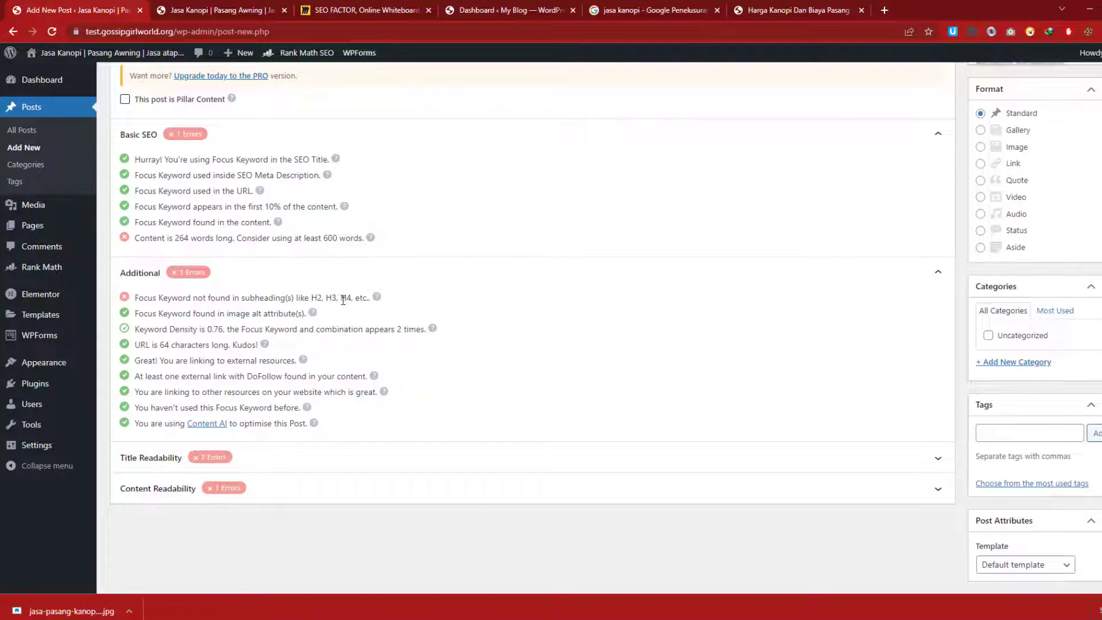
scroll(343, 299, up, 15)
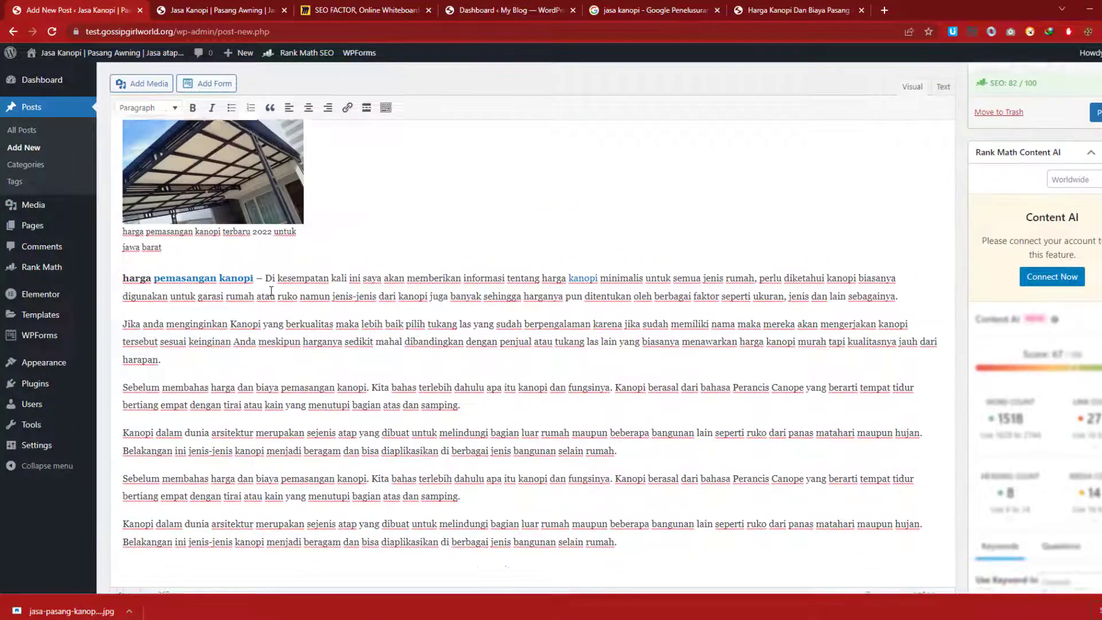
scroll(272, 292, up, 1)
click(244, 248)
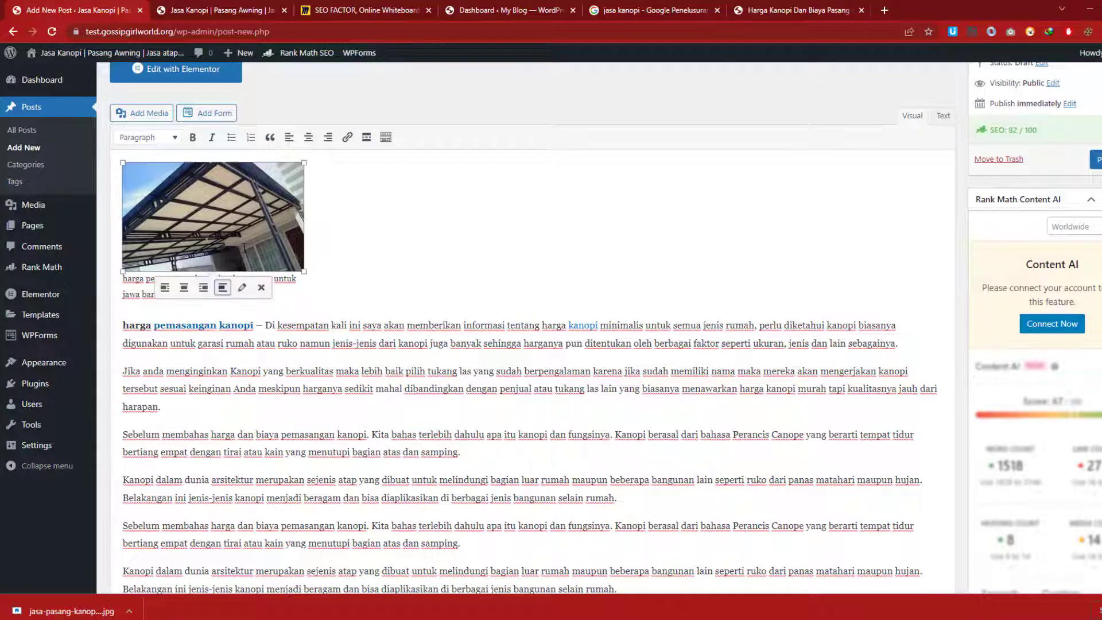
click(185, 287)
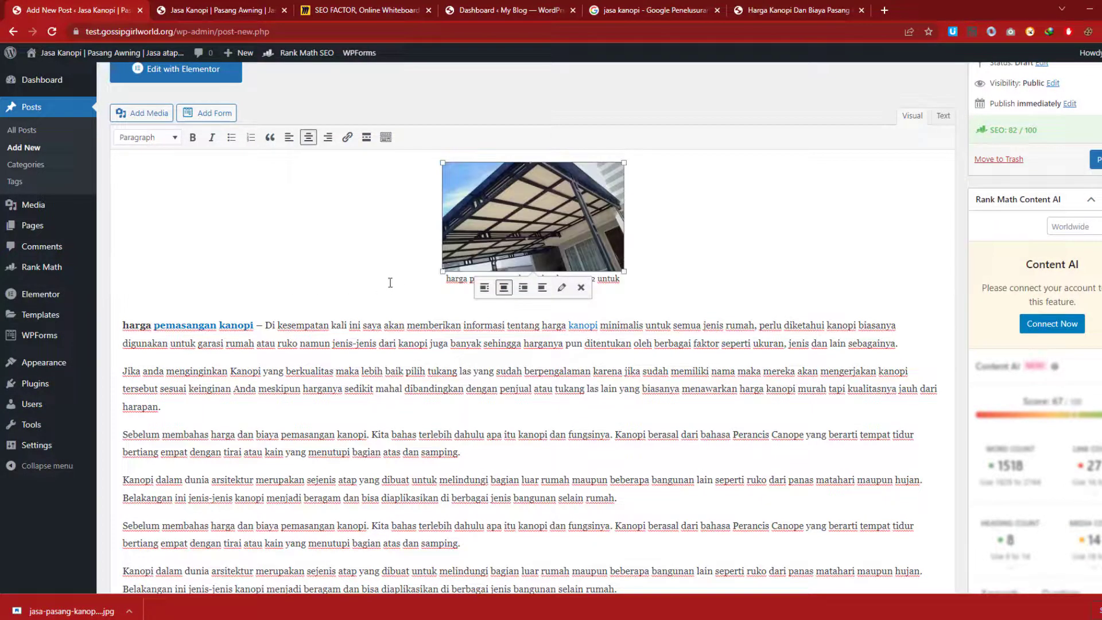
click(561, 287)
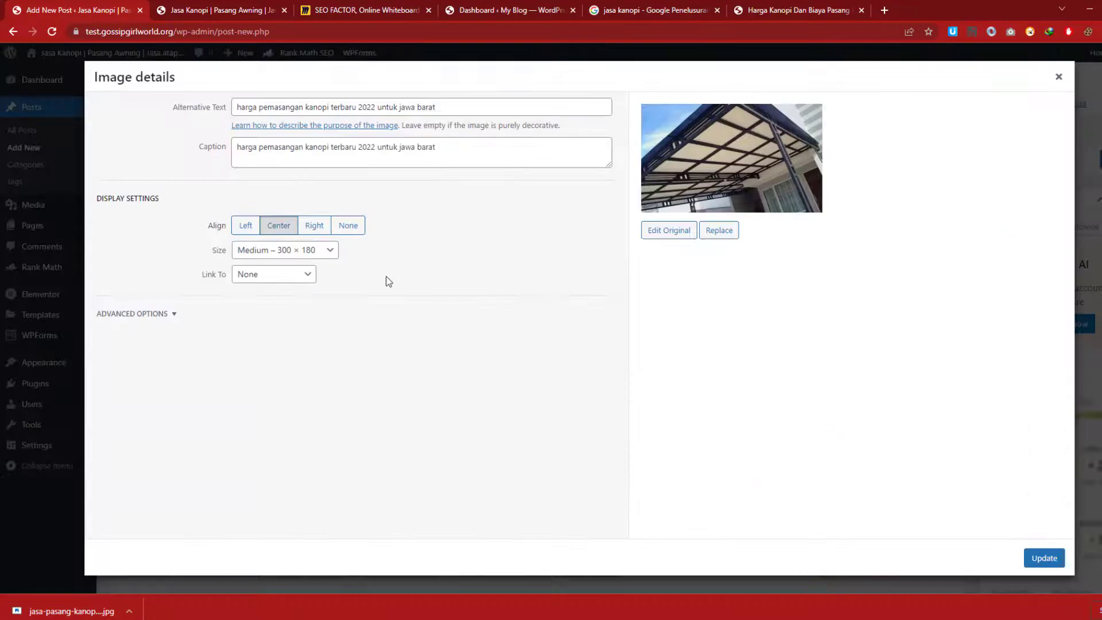
click(270, 252)
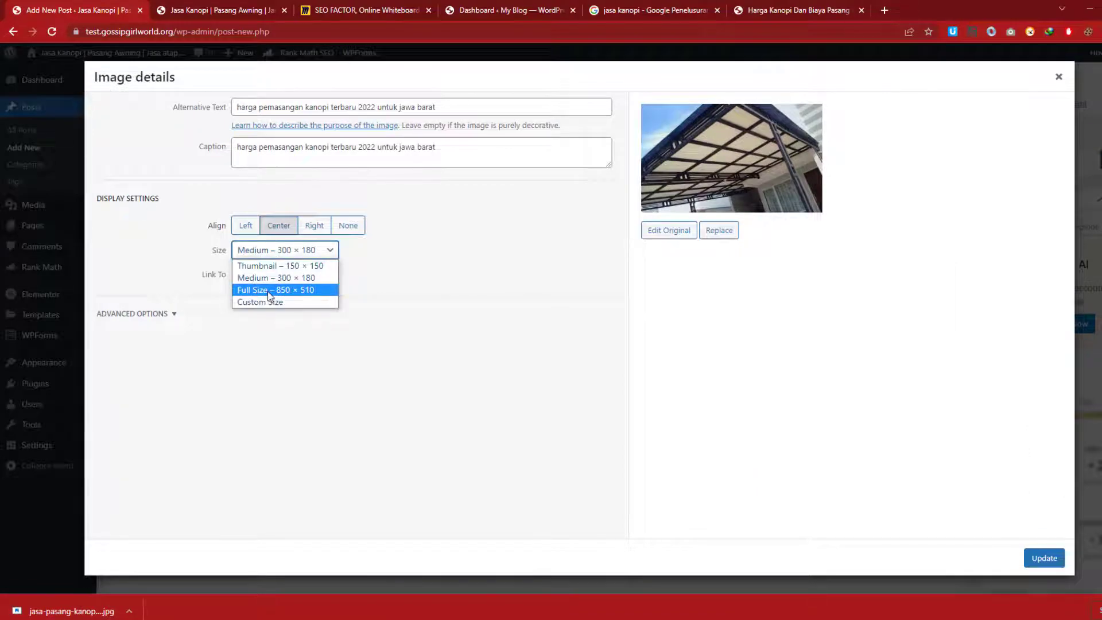
click(270, 290)
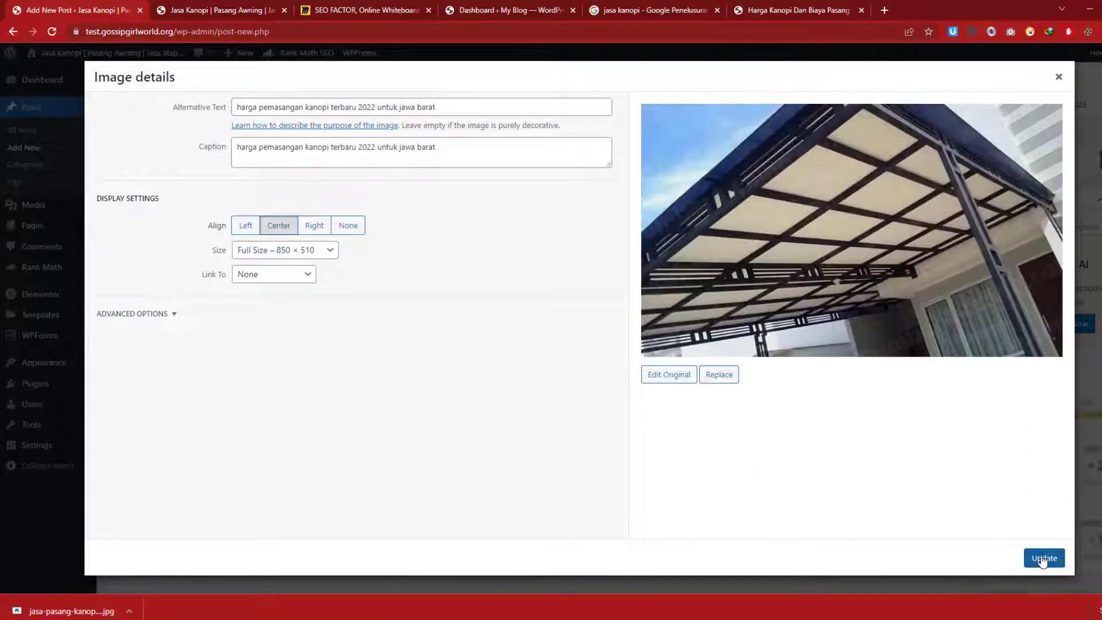
click(1044, 558)
Apply Heading 2 to the opening "harga pemasangan kanopi –" text below the picture.
scroll(432, 459, down, 3)
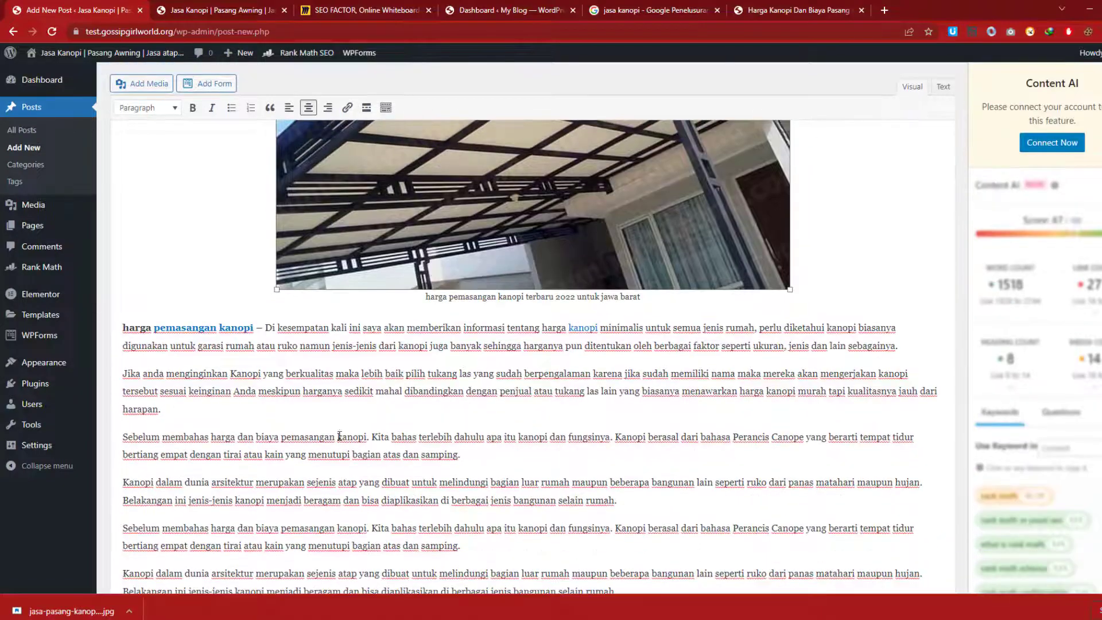
mouse_move(69, 362)
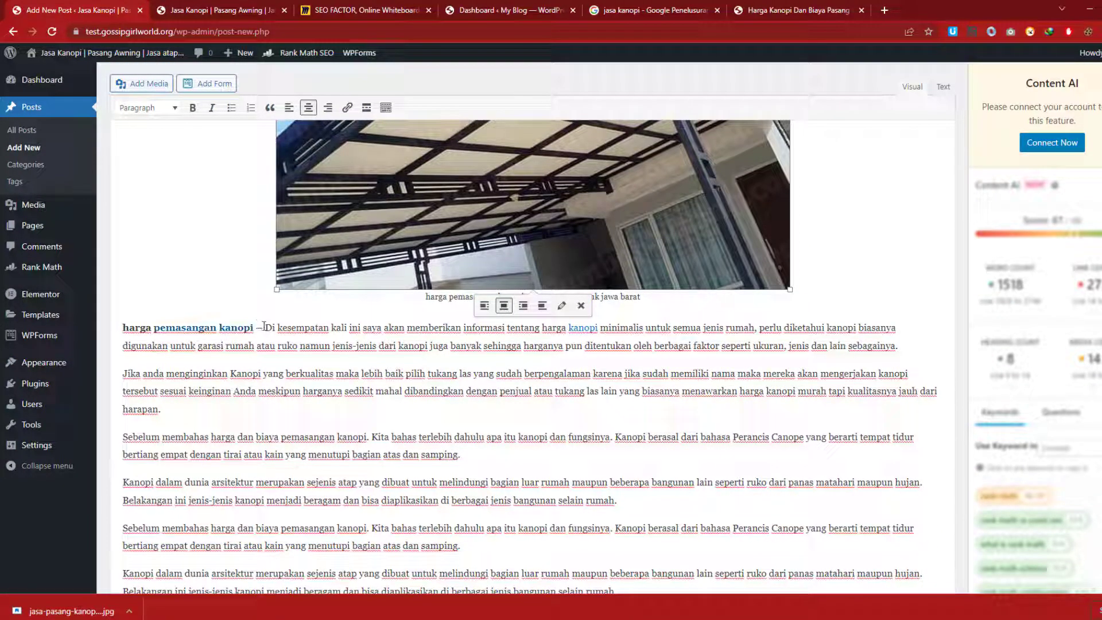
drag(264, 327, 116, 327)
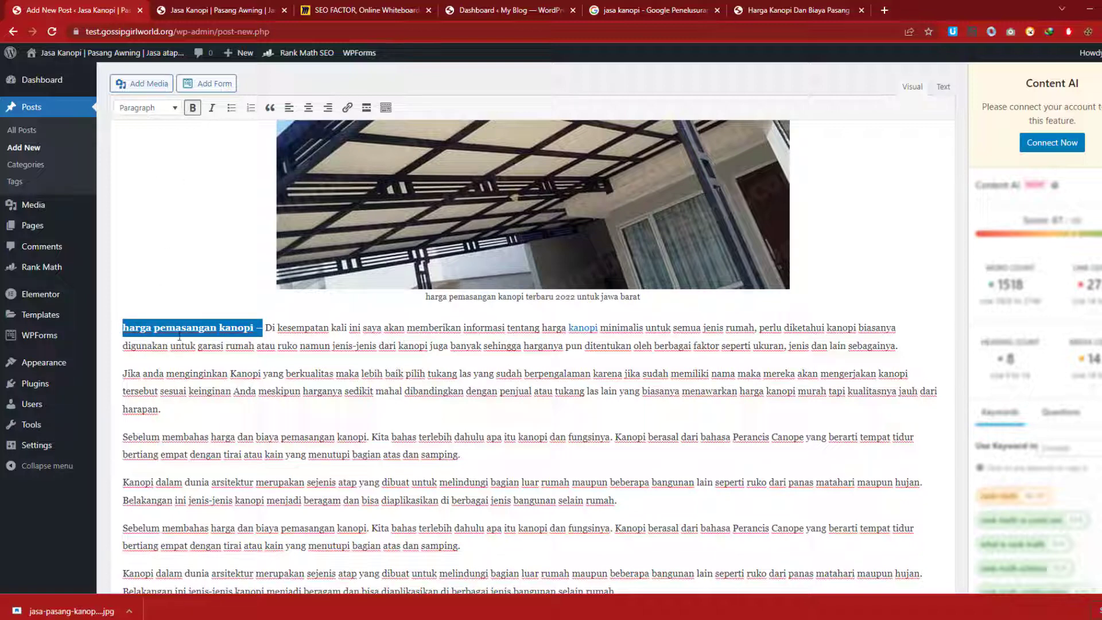
click(172, 109)
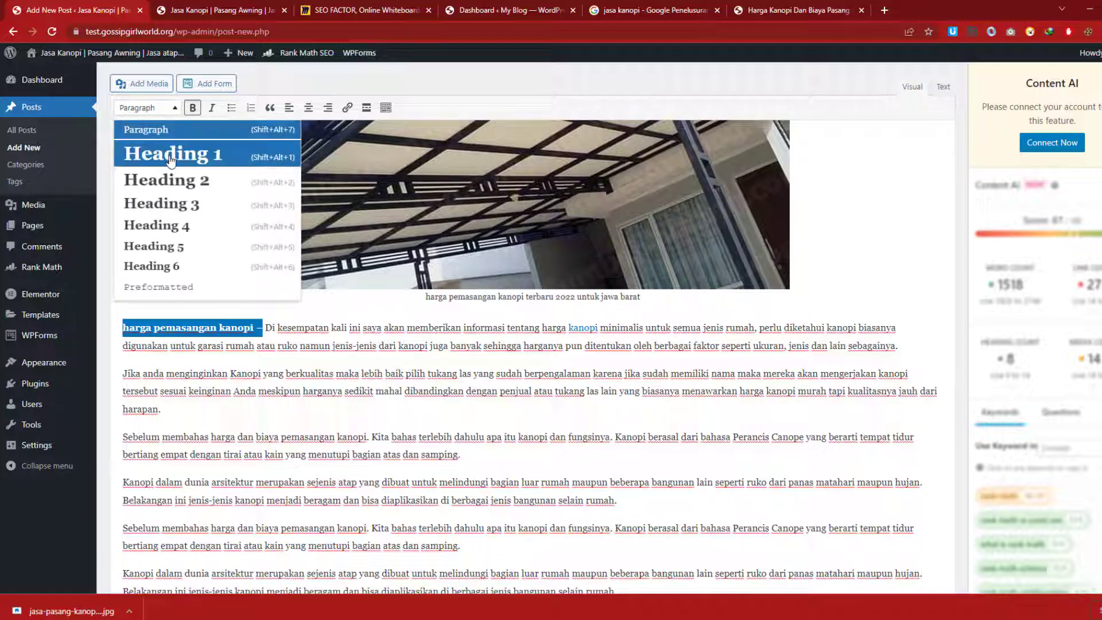
click(172, 179)
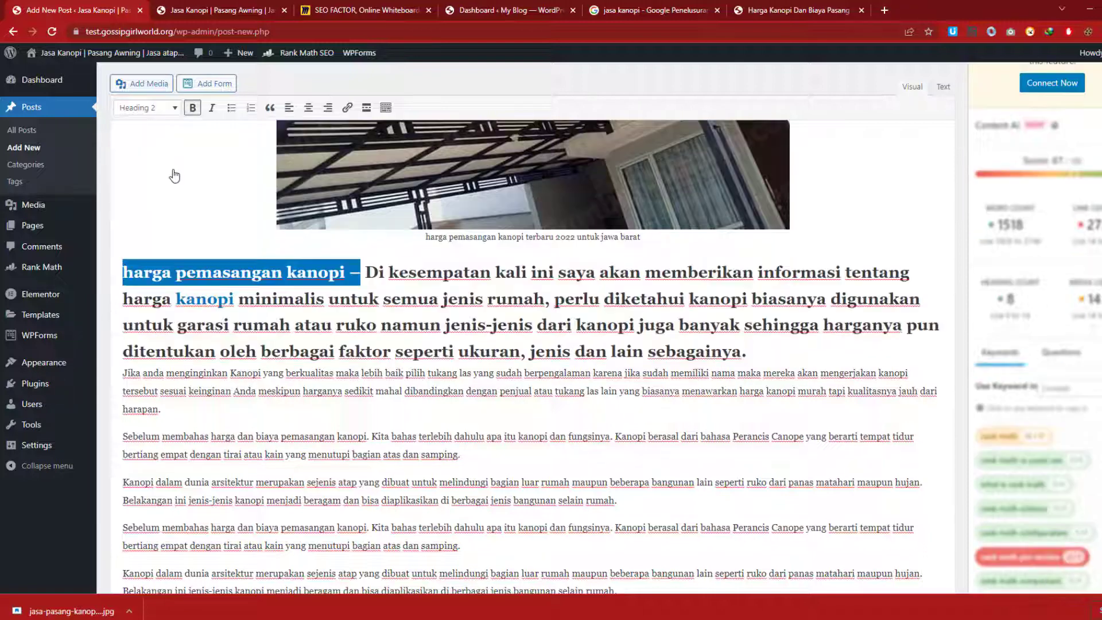
Return the opening paragraph below the picture, starting "harga pemasangan kanopi – Di kesempatan kali ini", to Paragraph format.
click(752, 353)
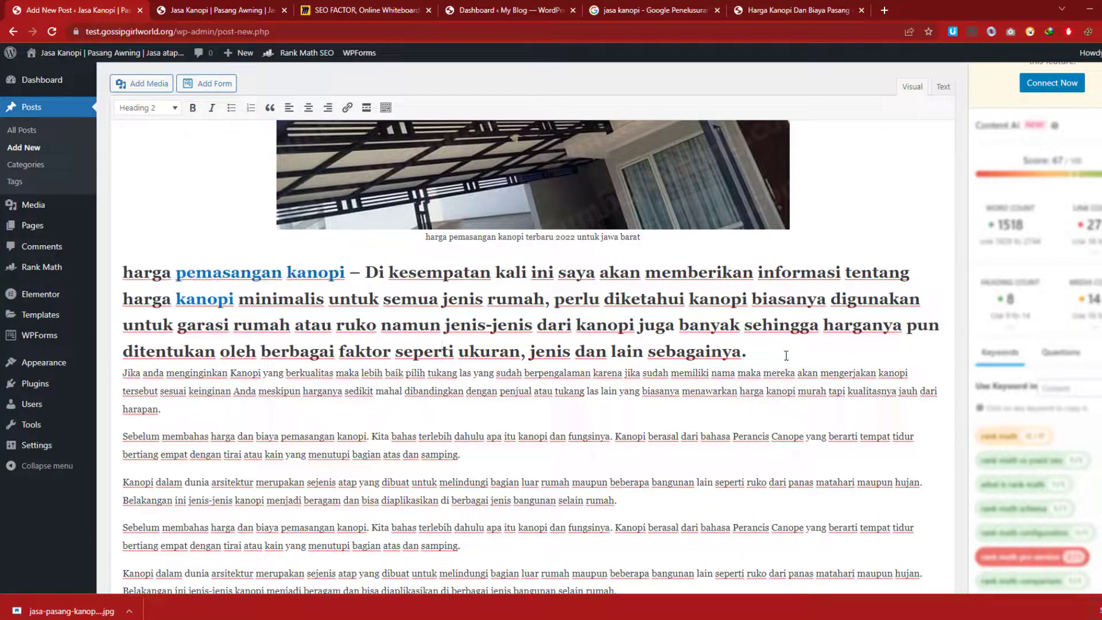
drag(756, 357, 363, 274)
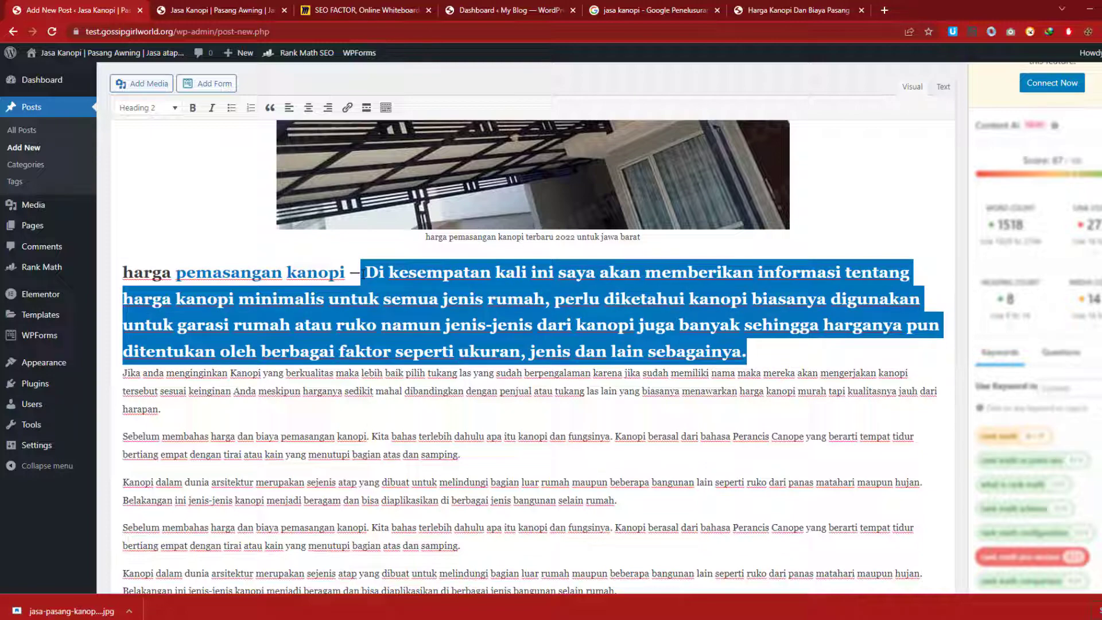
click(170, 109)
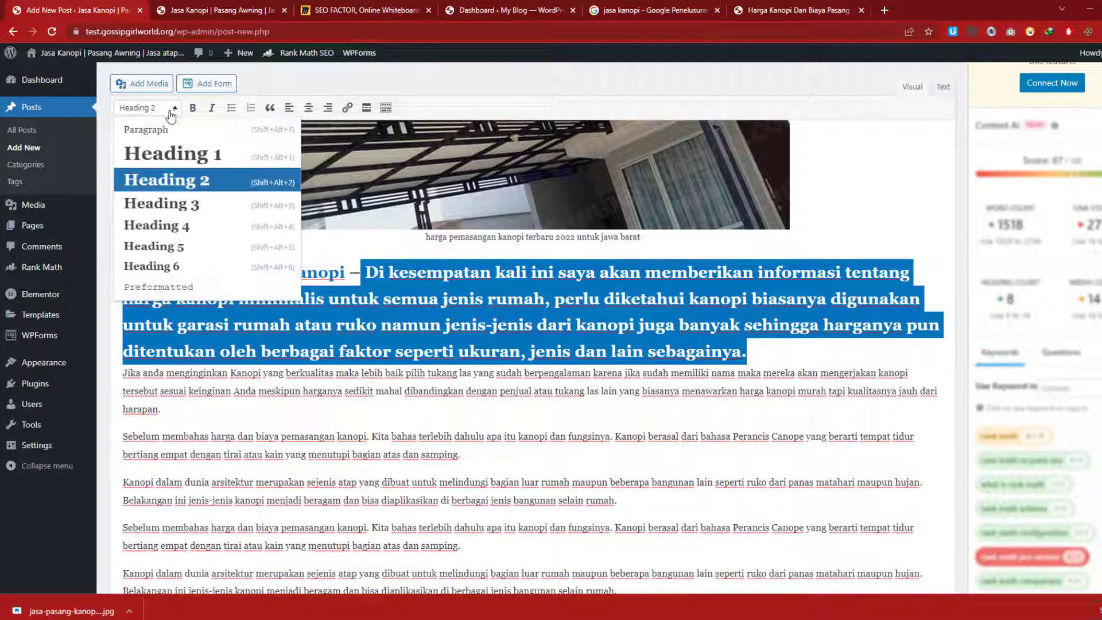
click(165, 132)
click(347, 333)
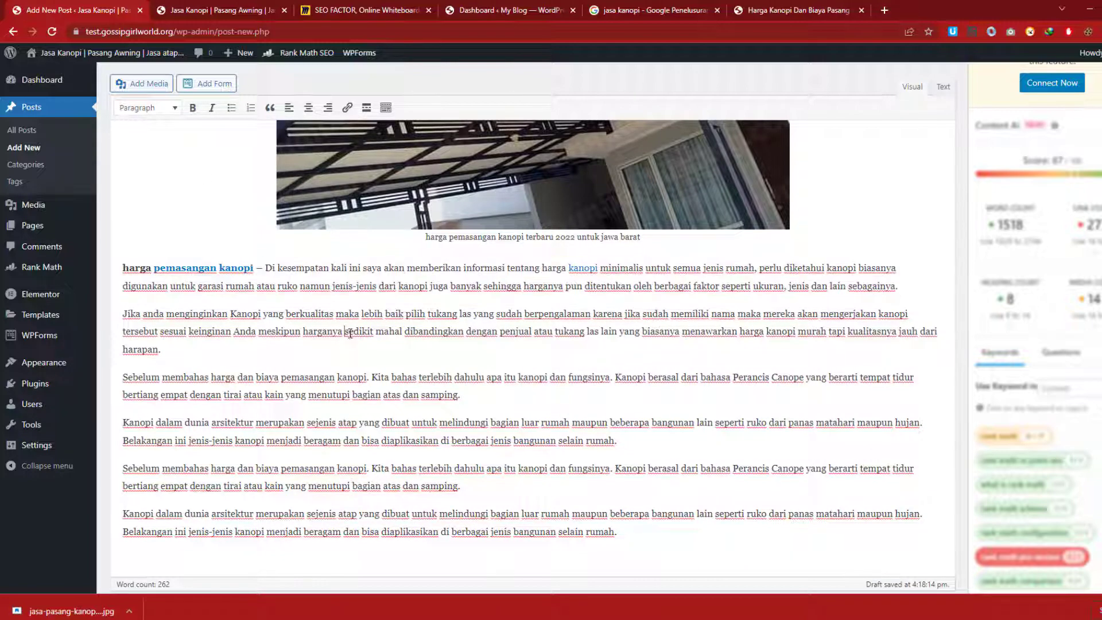
Try to apply Heading 3 to the sentence "Sebelum membahas harga dan biaya pemasangan kanopi." at the start of the third paragraph.
scroll(351, 347, down, 2)
scroll(284, 342, up, 1)
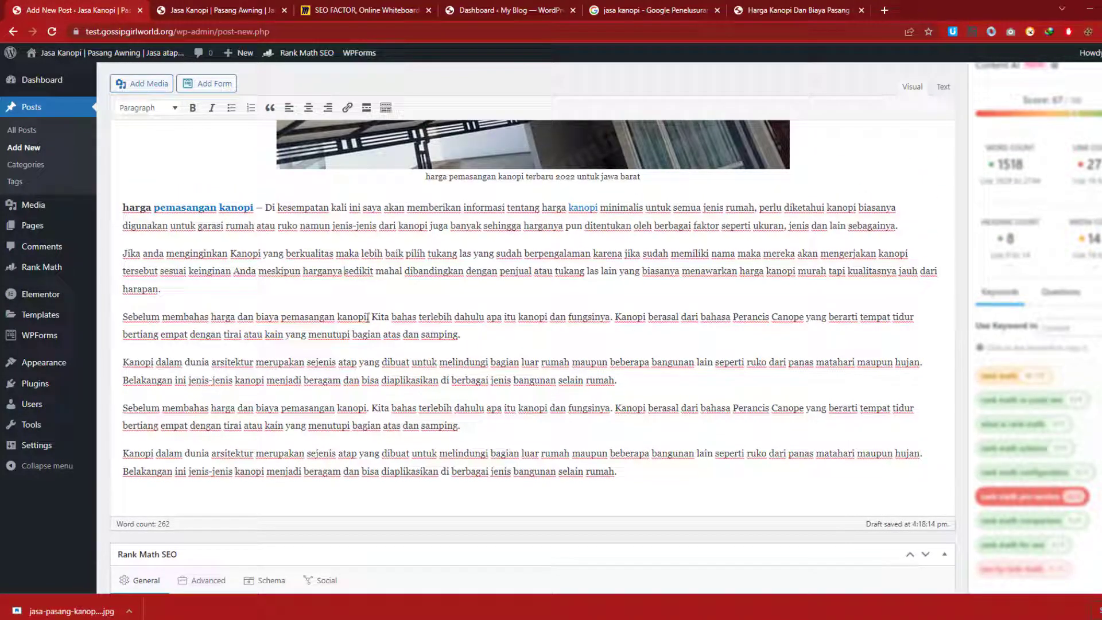
scroll(355, 350, down, 12)
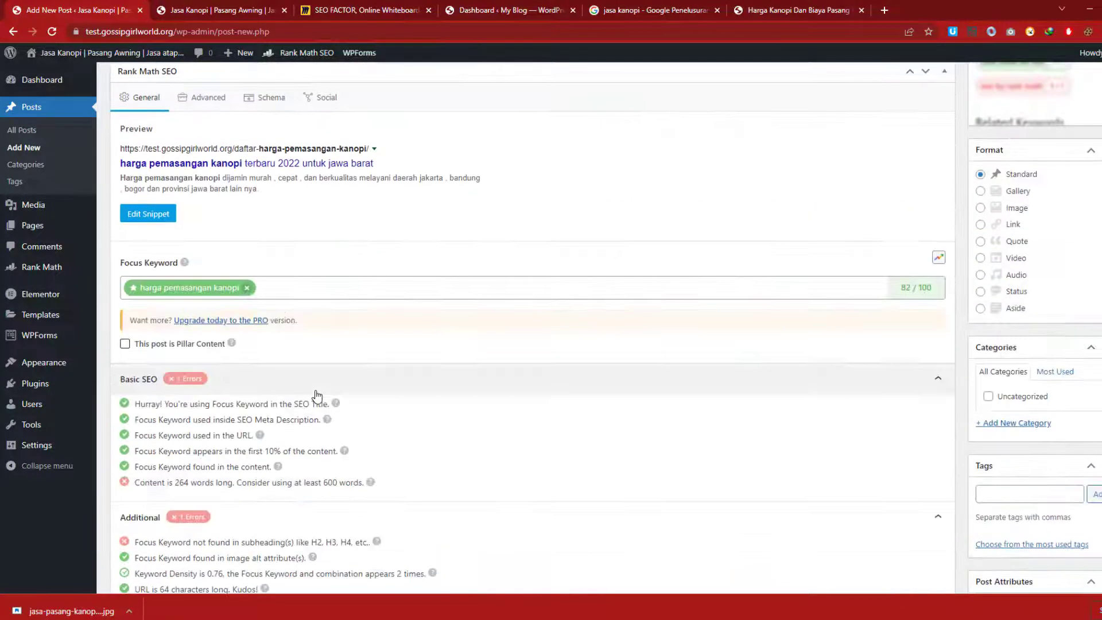
scroll(287, 344, up, 15)
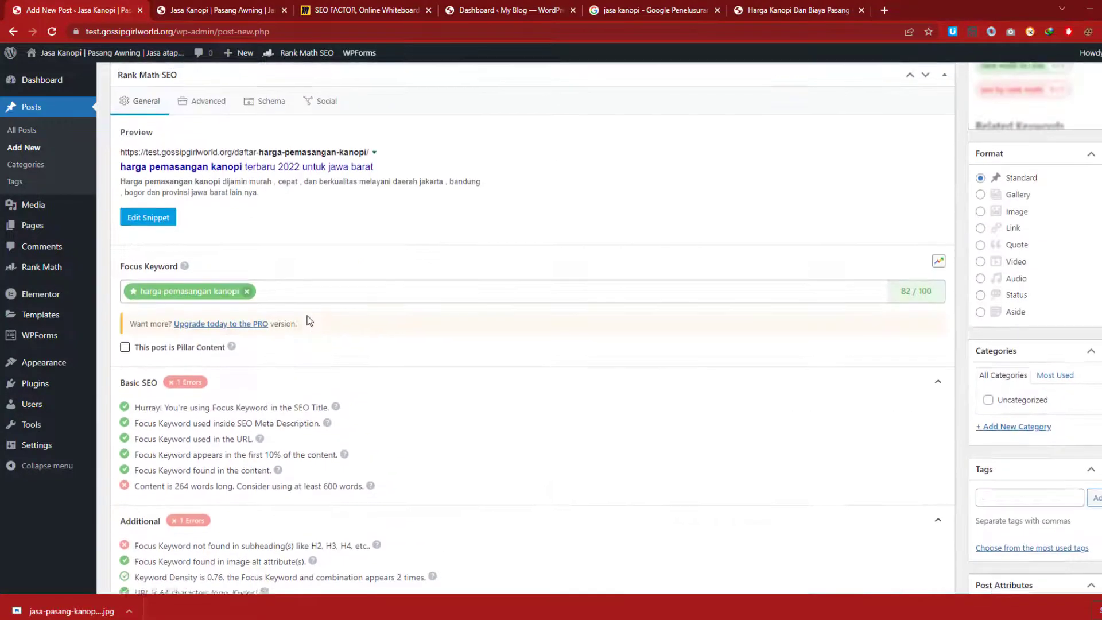
scroll(306, 317, up, 3)
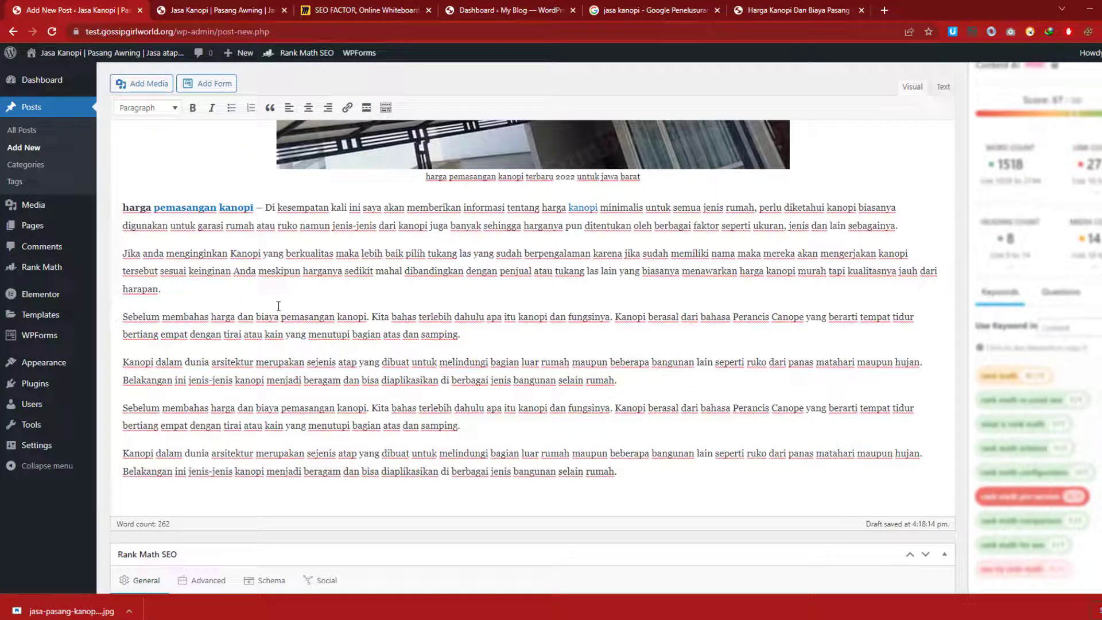
drag(369, 316, 116, 314)
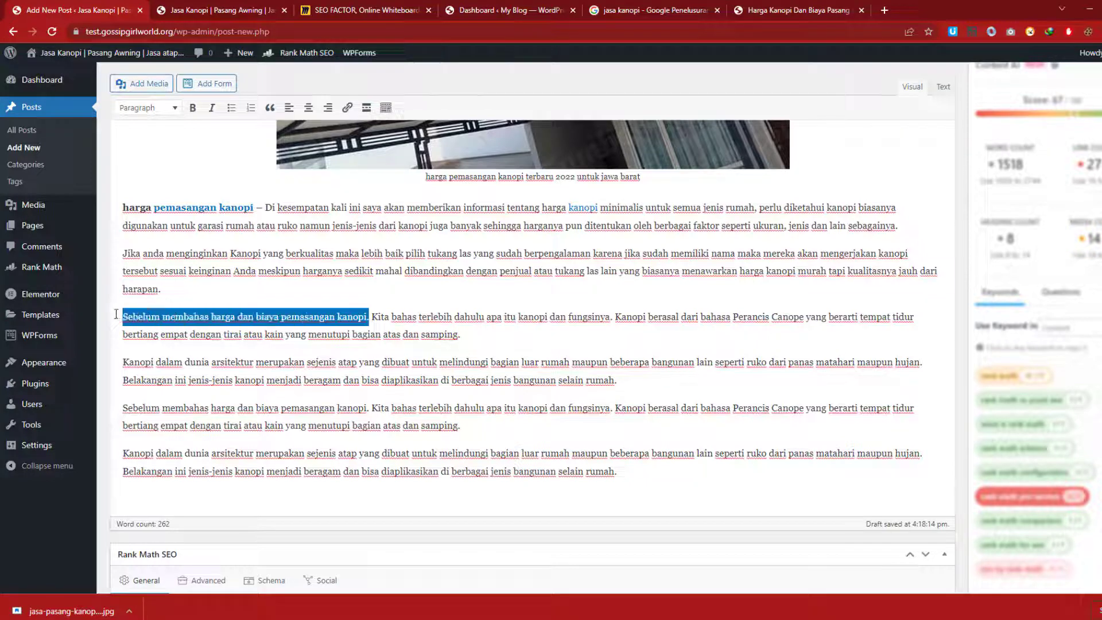
click(175, 109)
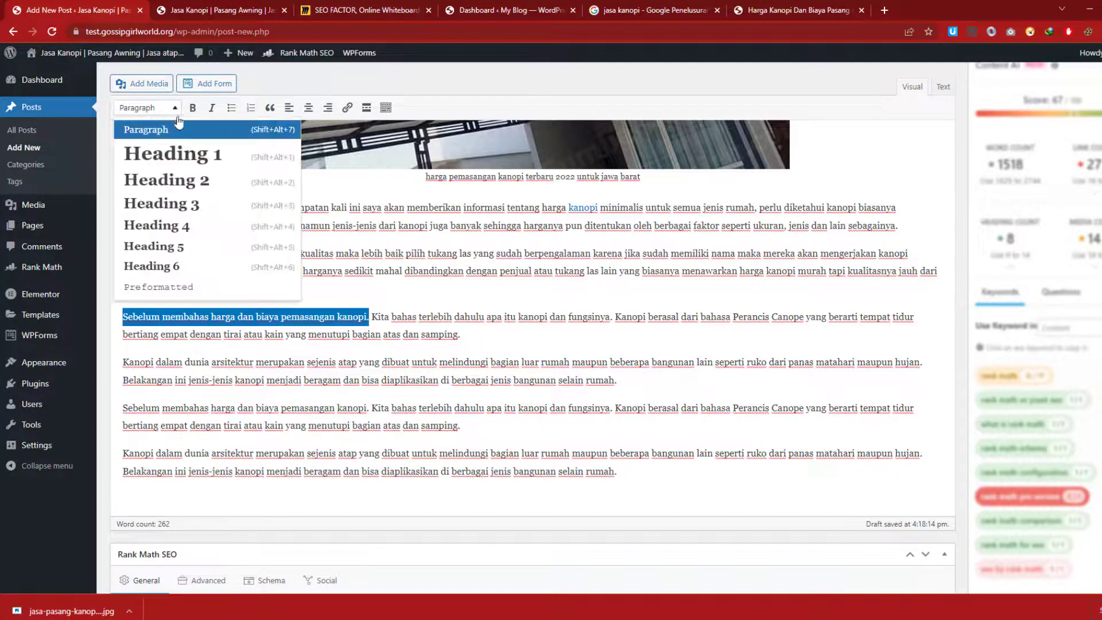
click(180, 205)
click(504, 367)
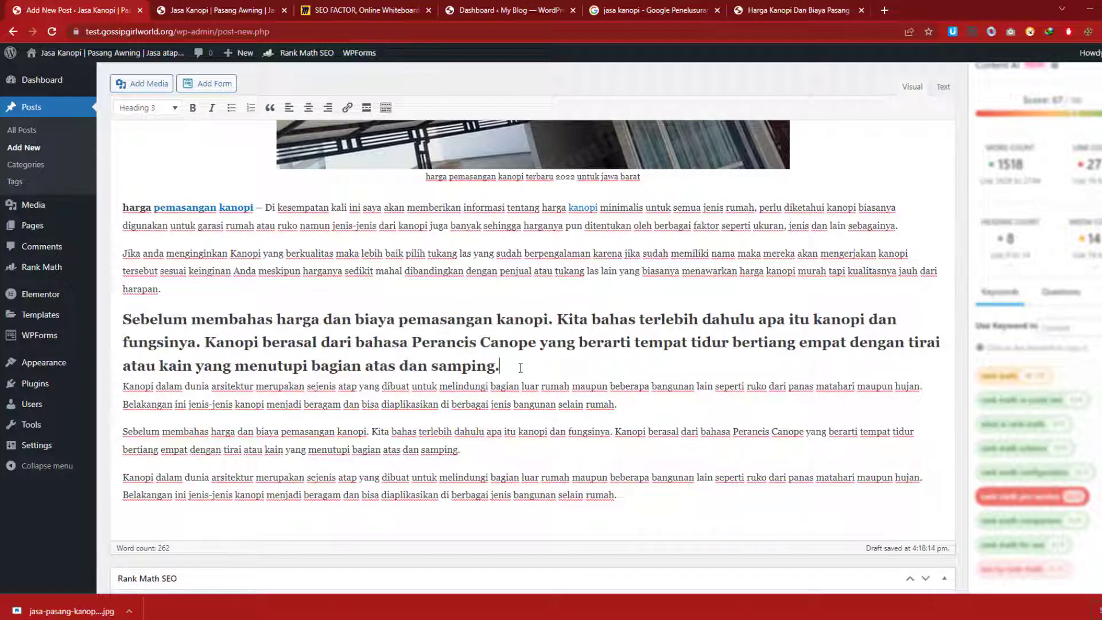
Set the third paragraph, from "Kita bahas terlebih dahulu" to its end, back to Paragraph format.
drag(526, 365, 554, 319)
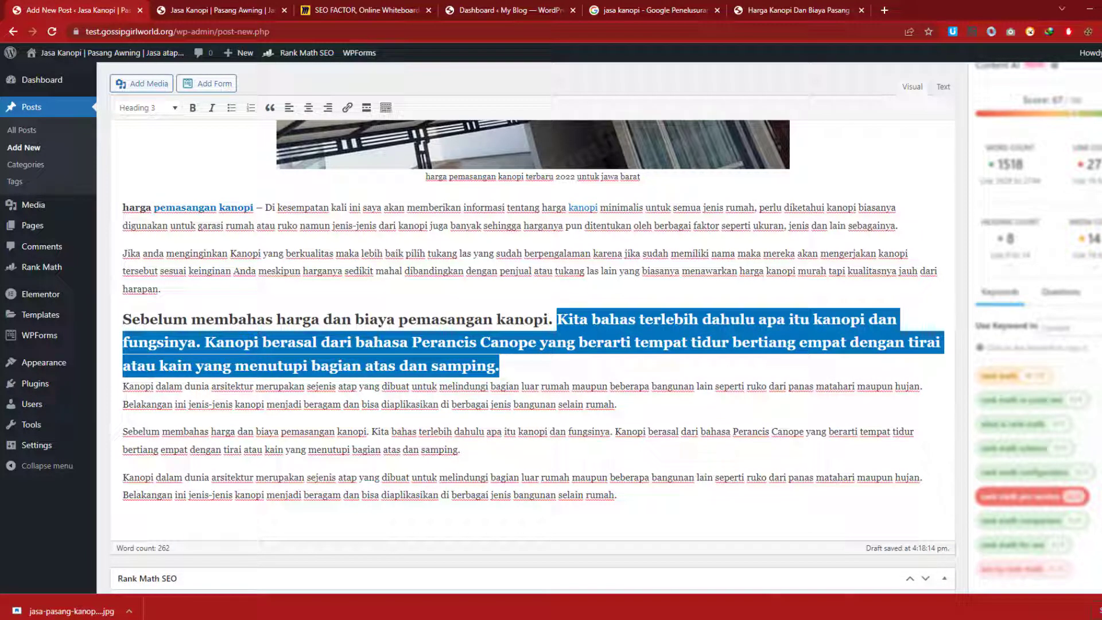
click(175, 108)
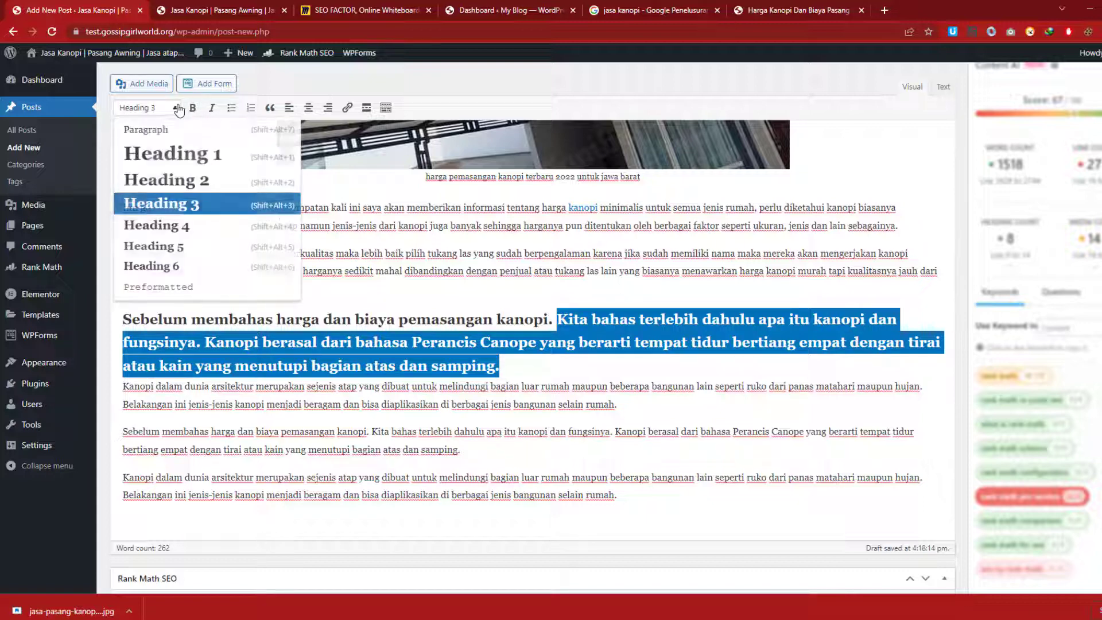
click(179, 137)
click(369, 331)
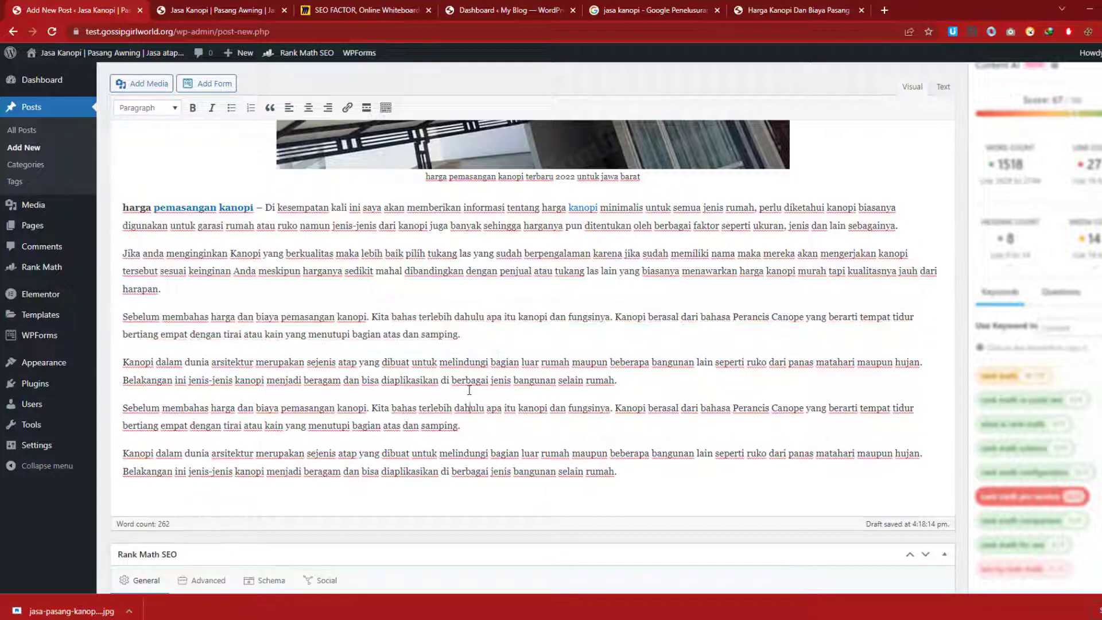
Split the bold words "harga pemasangan kanopi" onto their own line above the first paragraph and remove the dash before "Di kesempatan".
drag(370, 320, 123, 318)
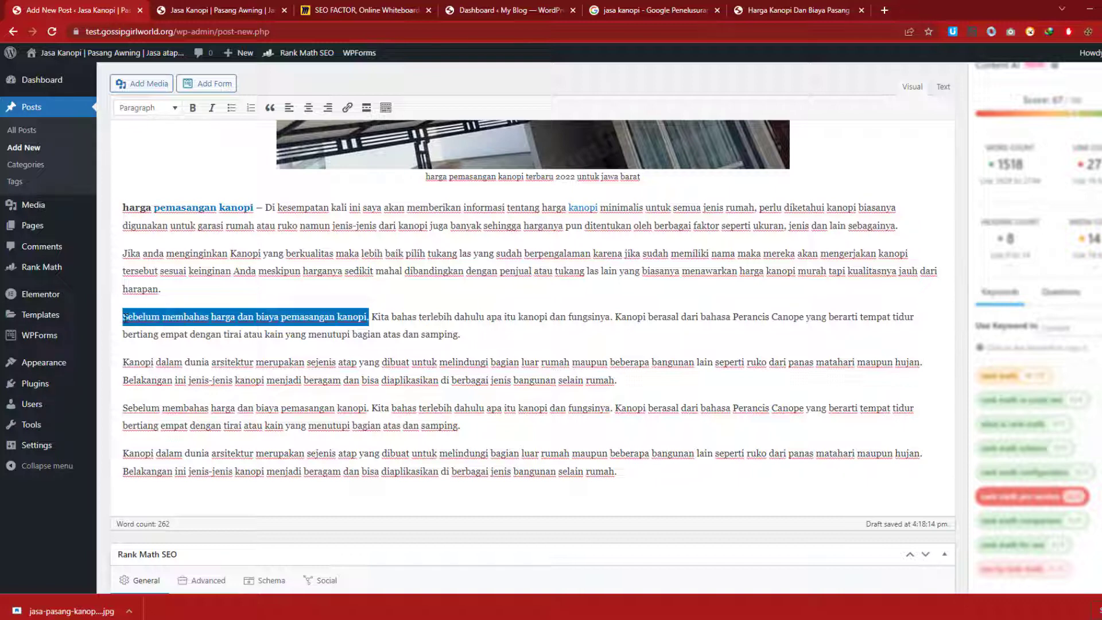
click(252, 210)
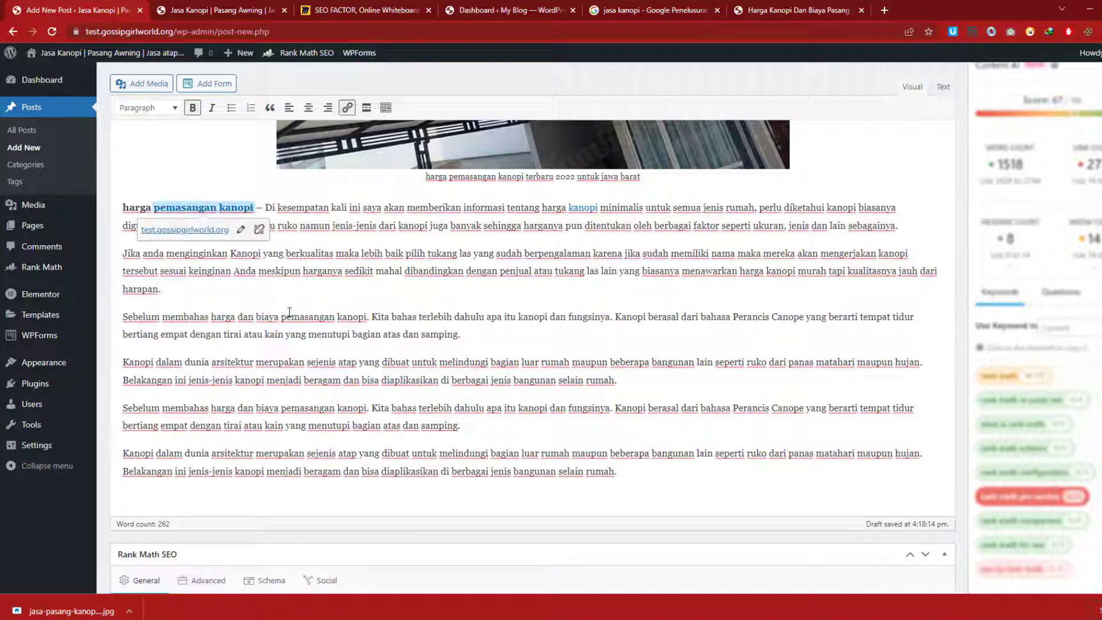
click(269, 210)
click(231, 208)
click(261, 209)
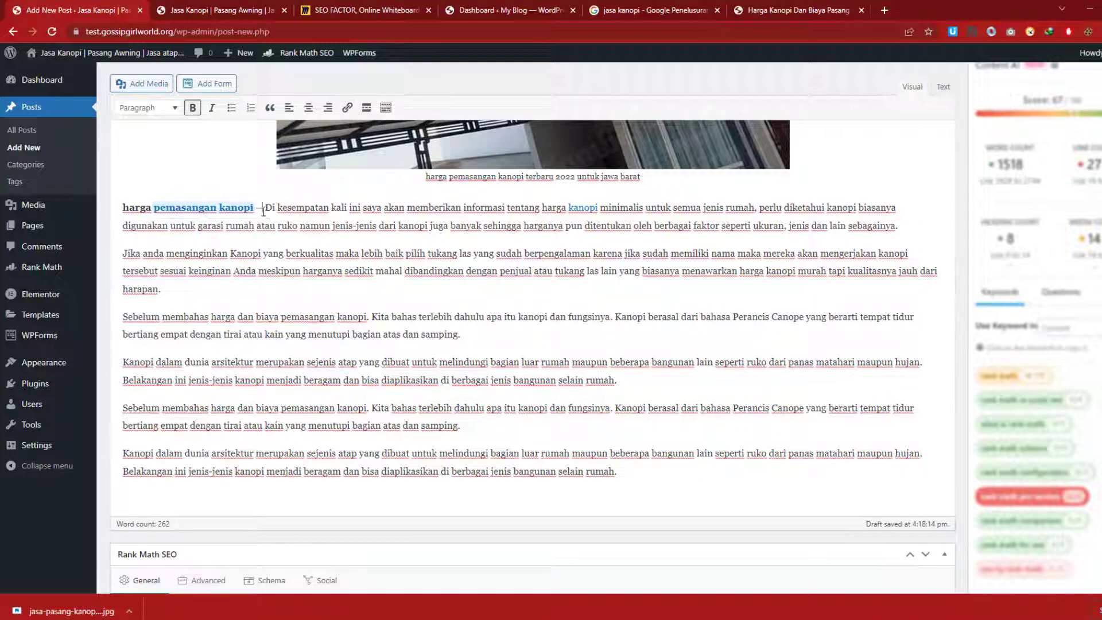
key(Return)
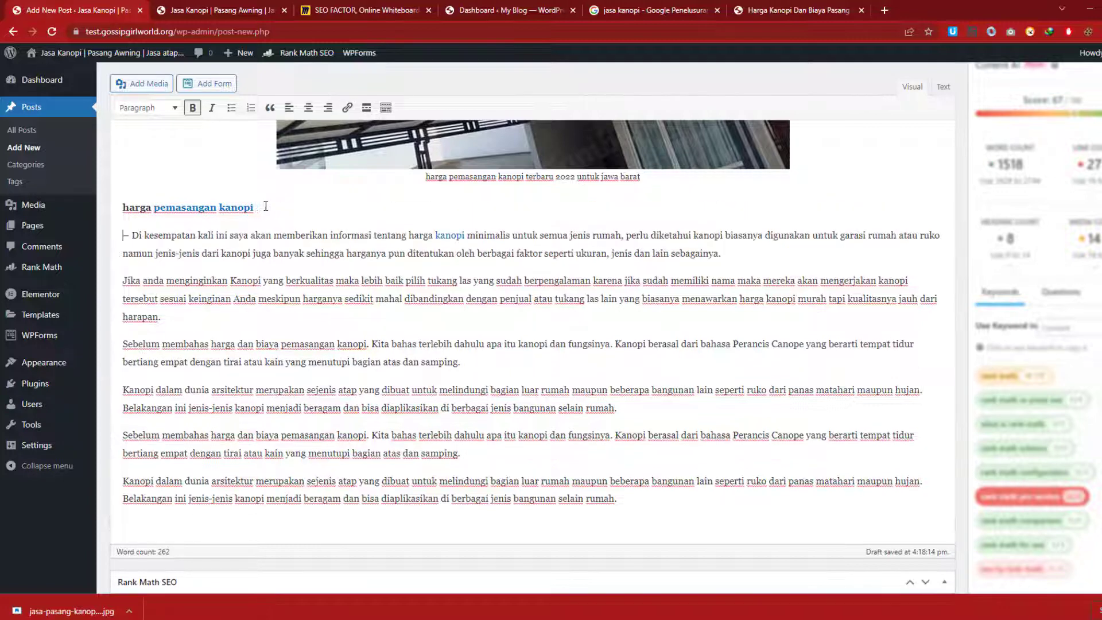
click(133, 236)
key(BackSpace)
key(BackSpace)
key(F12)
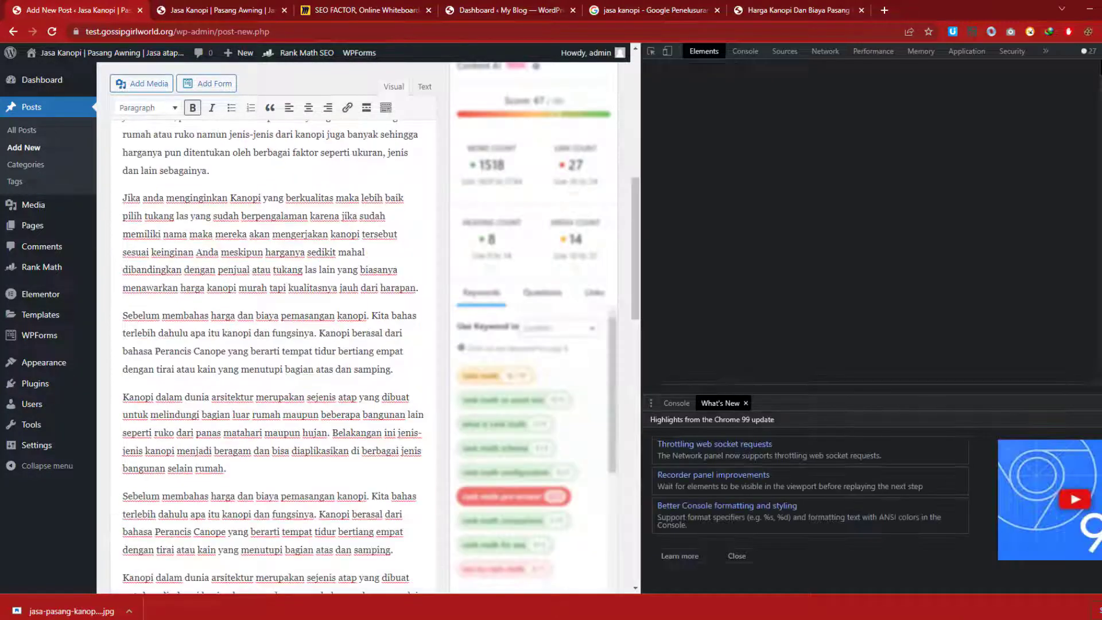
key(F12)
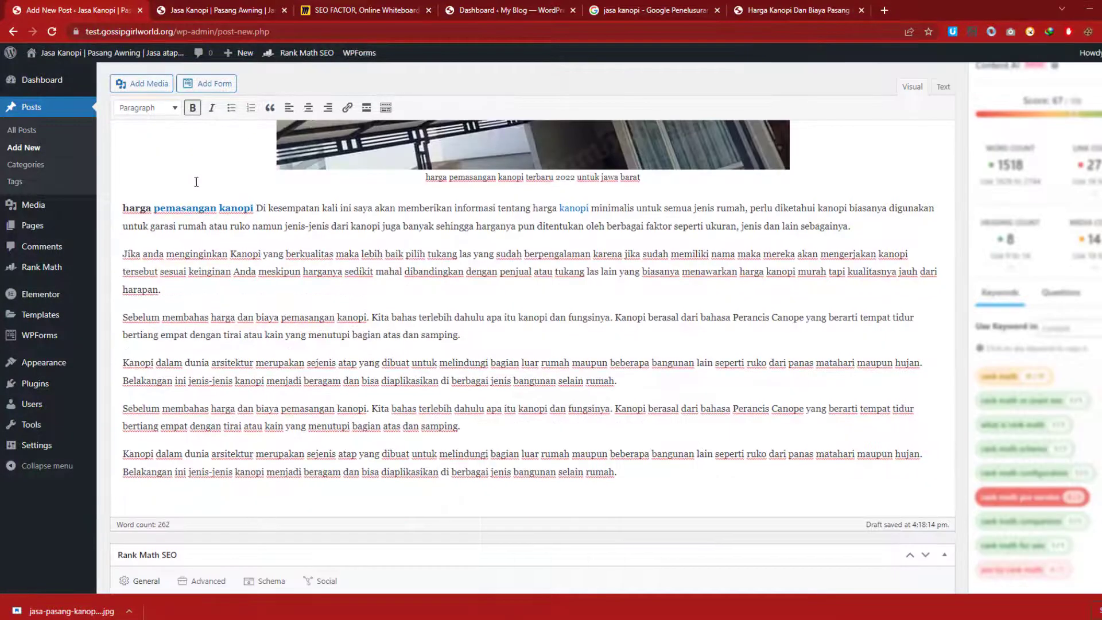
key(Return)
Apply Heading 2 to the separate line "harga pemasangan kanopi" below the picture caption.
drag(268, 304, 113, 301)
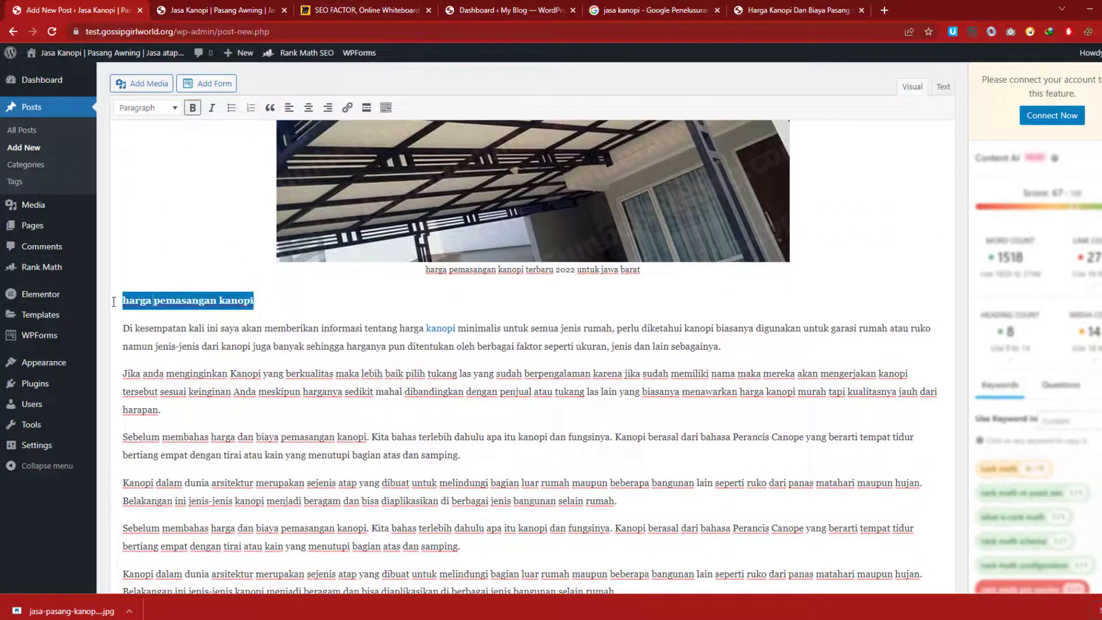
click(172, 108)
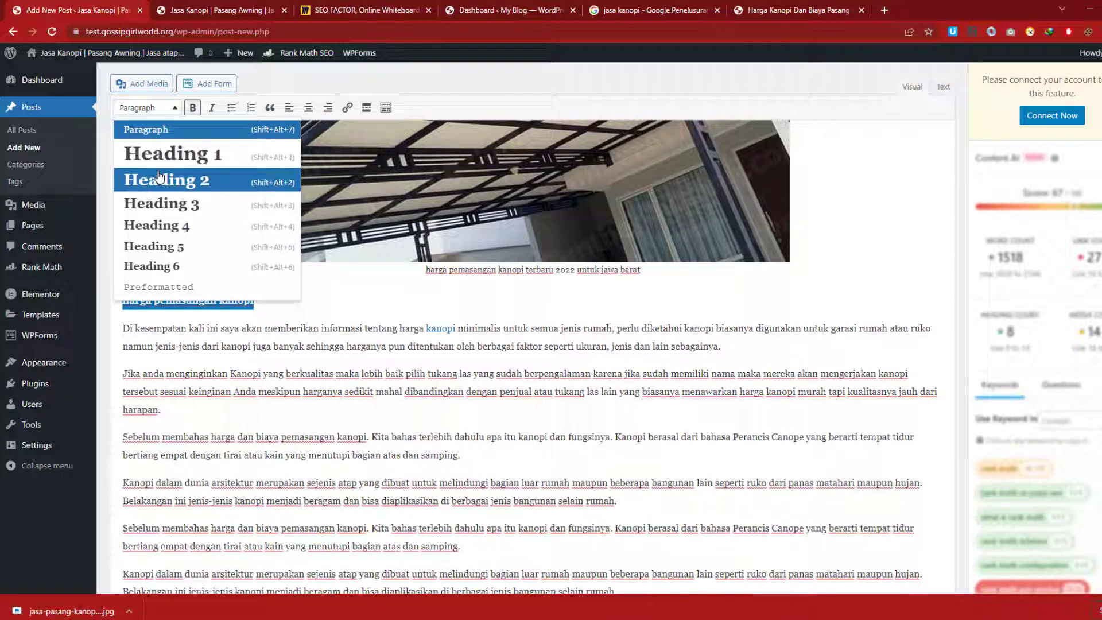
click(153, 179)
click(291, 341)
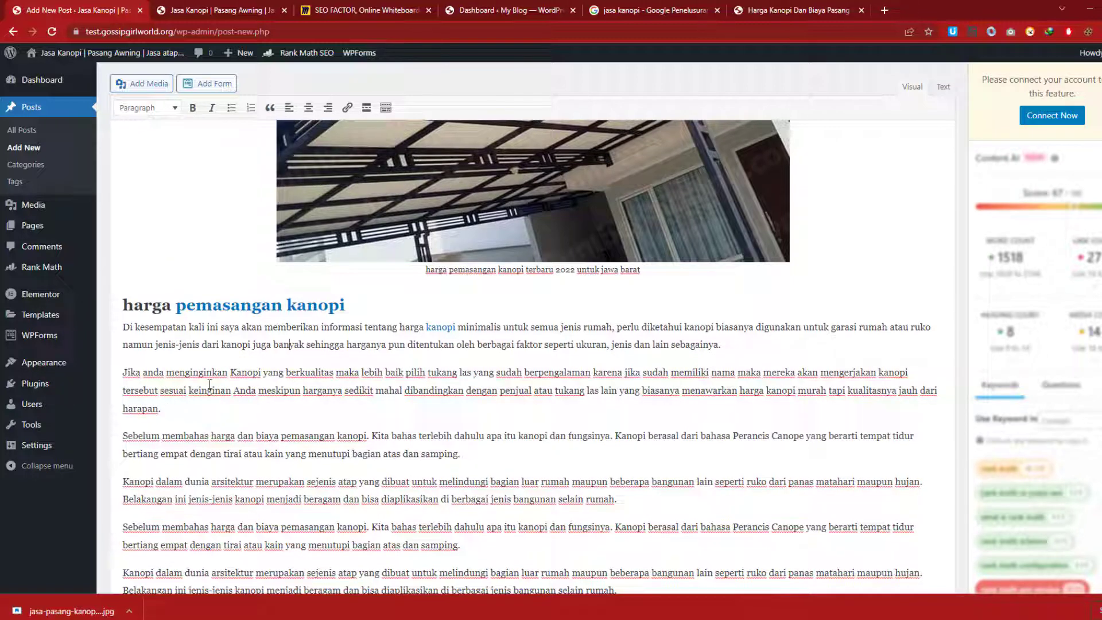
Put the first "Sebelum membahas harga dan biaya pemasangan kanopi." on its own line and format it as Heading 3.
scroll(245, 405, down, 1)
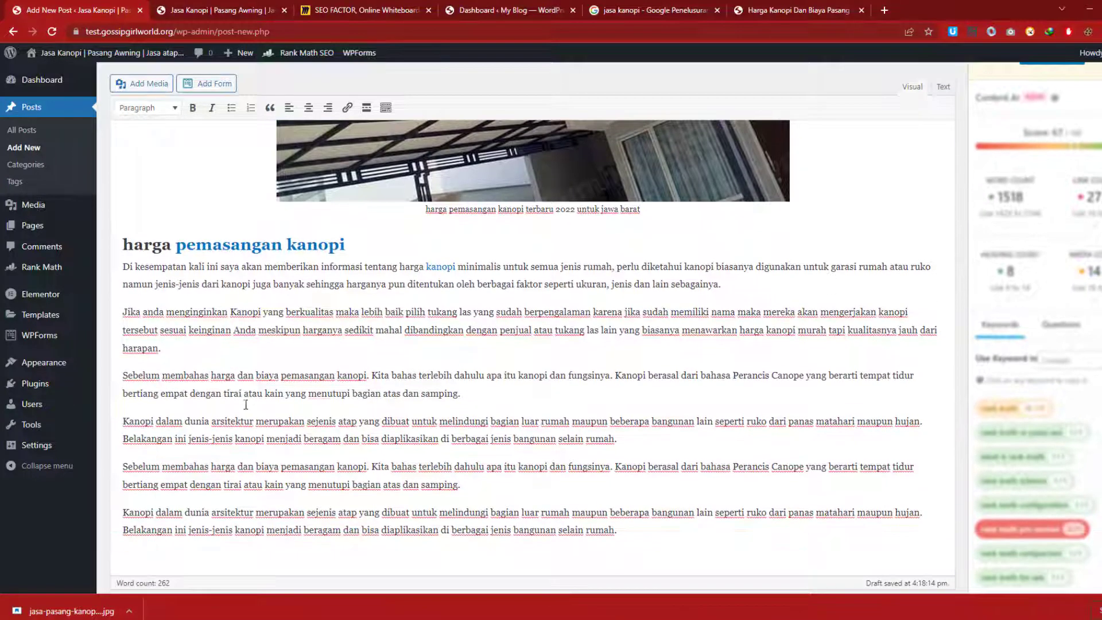
click(372, 376)
key(Return)
drag(369, 347, 124, 348)
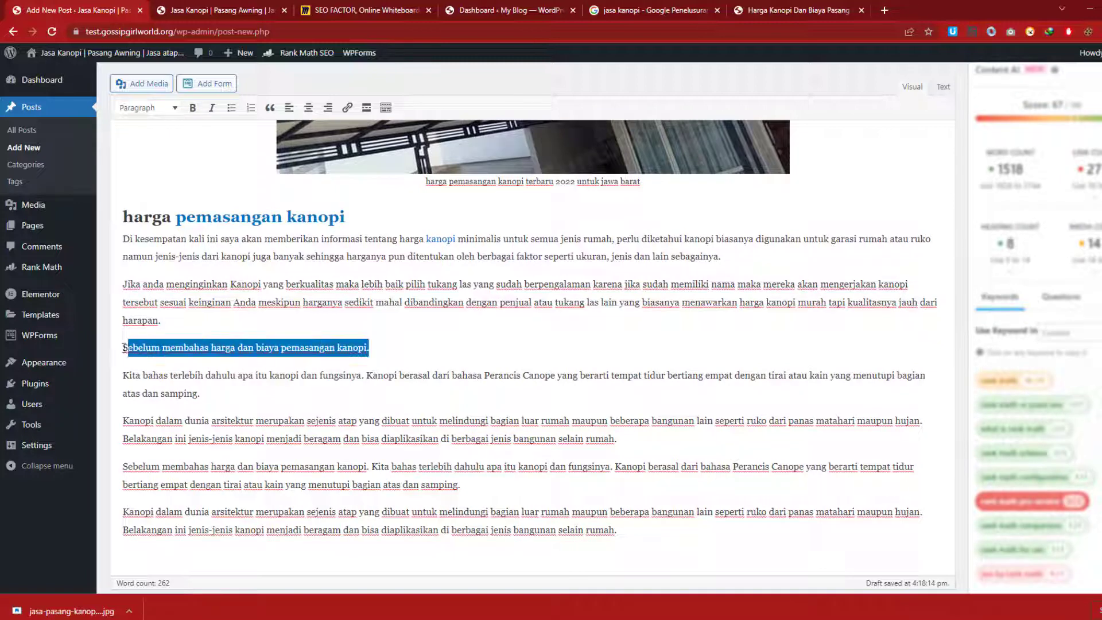
click(173, 108)
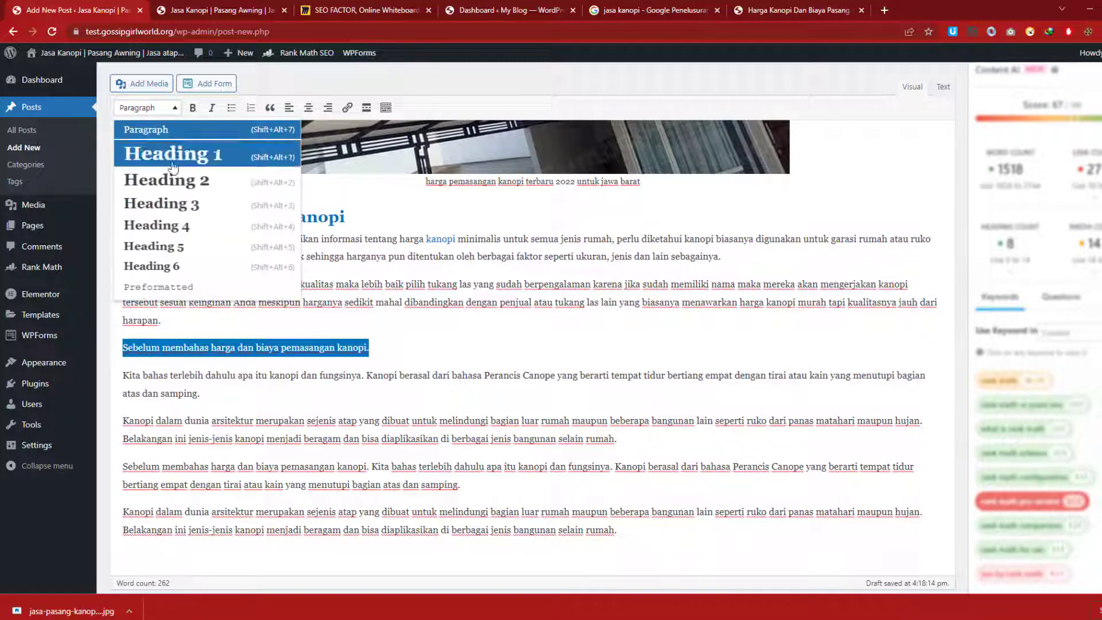
click(156, 202)
click(527, 371)
Put the second "Sebelum membahas harga dan biaya pemasangan kanopi." on its own line and format it as Heading 4.
scroll(467, 346, down, 2)
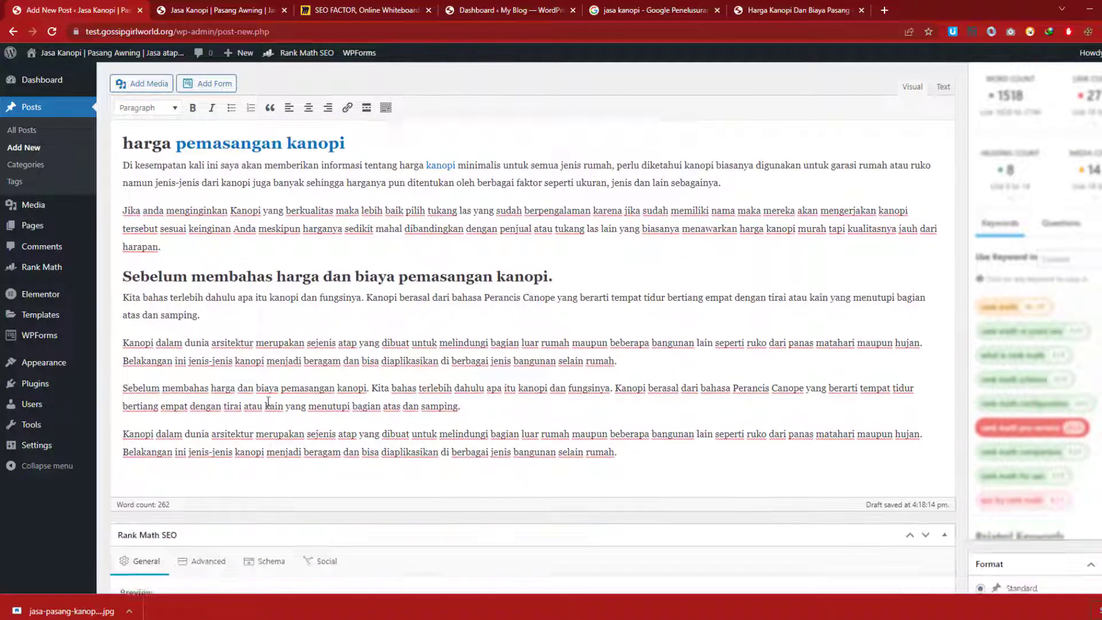
scroll(287, 388, down, 10)
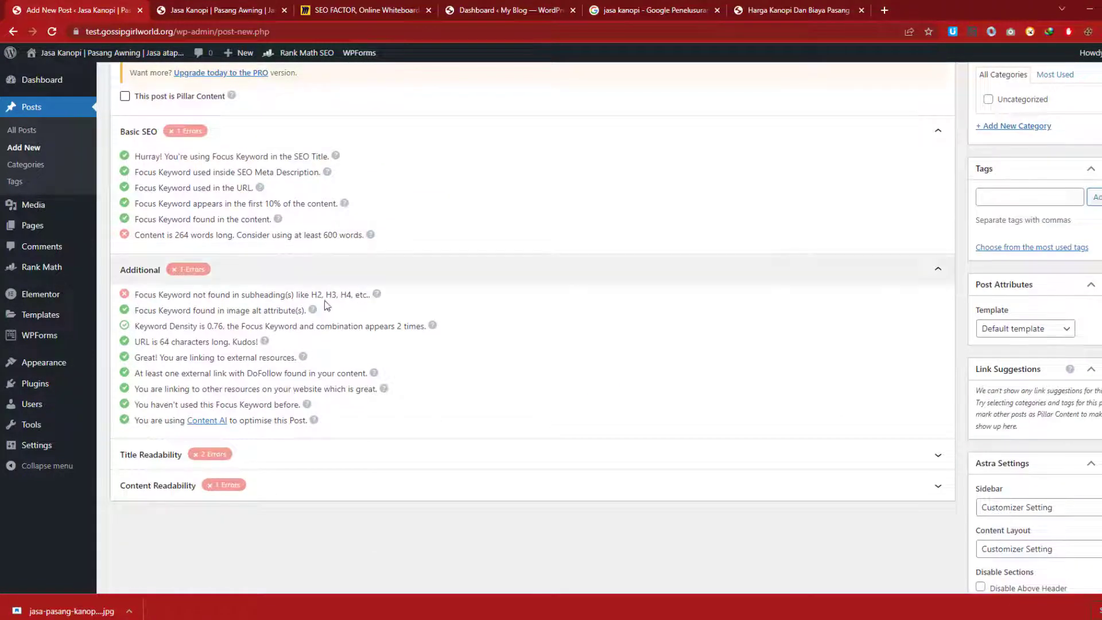
scroll(319, 351, up, 10)
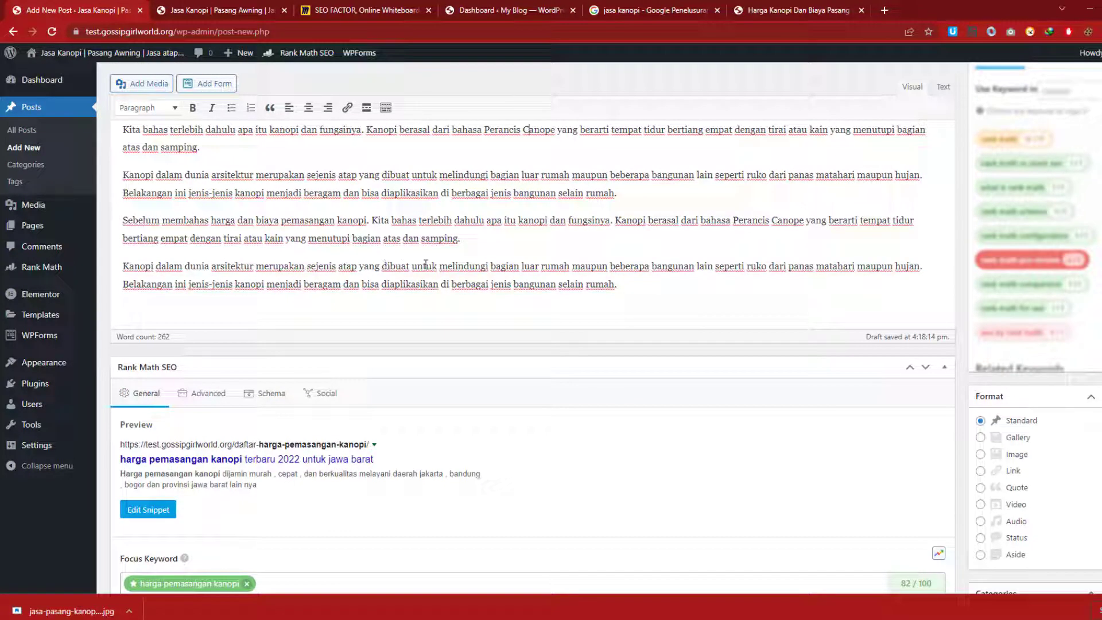
scroll(330, 266, up, 2)
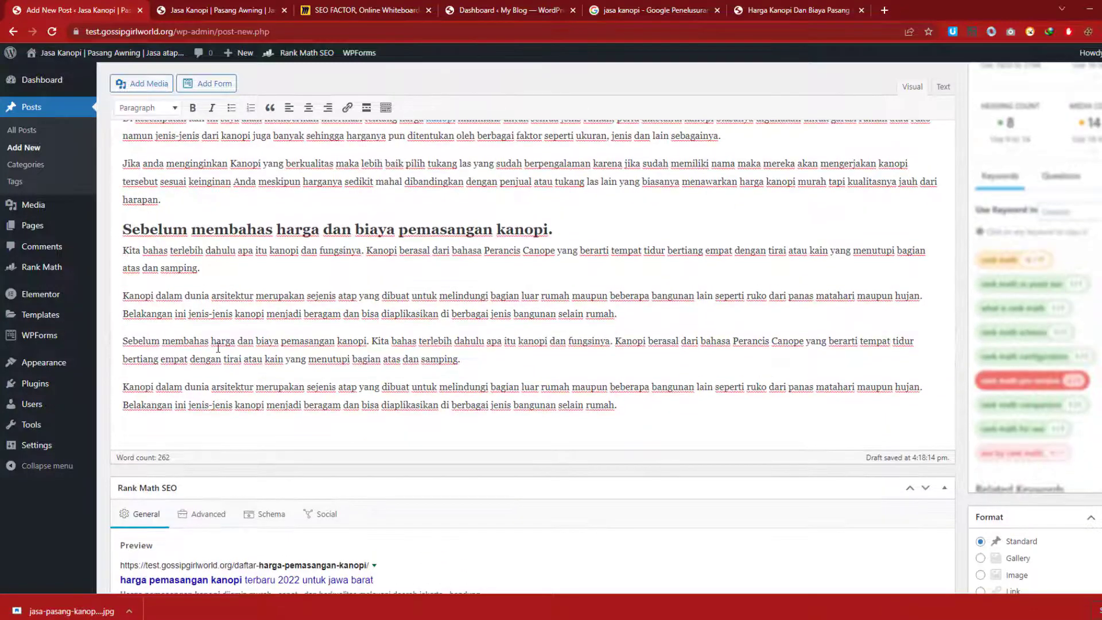
click(374, 341)
key(Return)
drag(369, 341, 122, 343)
click(172, 108)
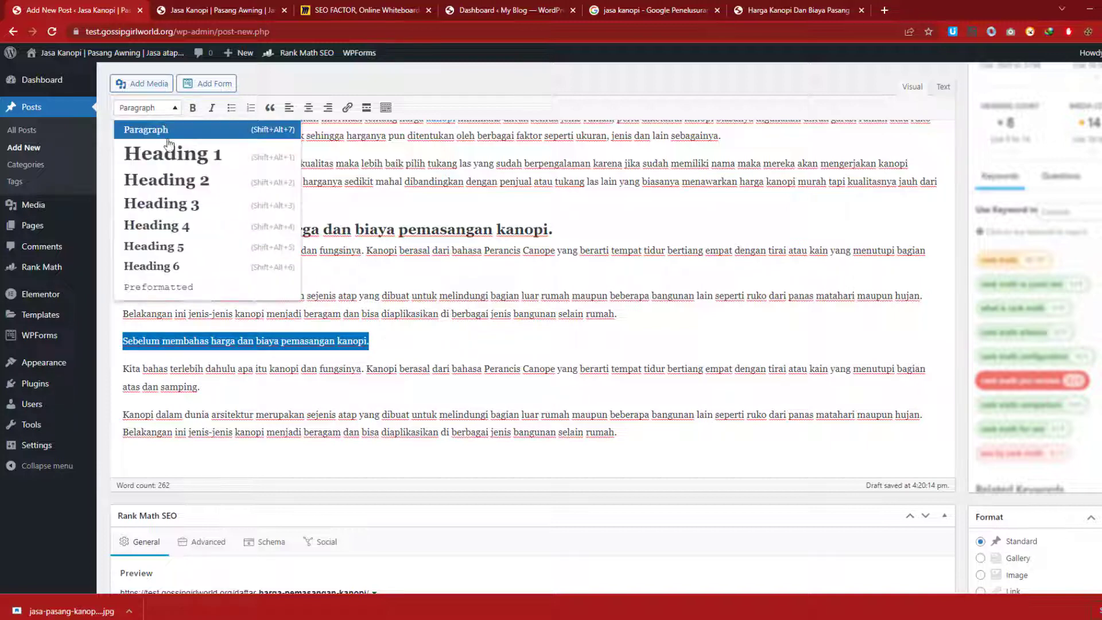
click(175, 225)
click(434, 344)
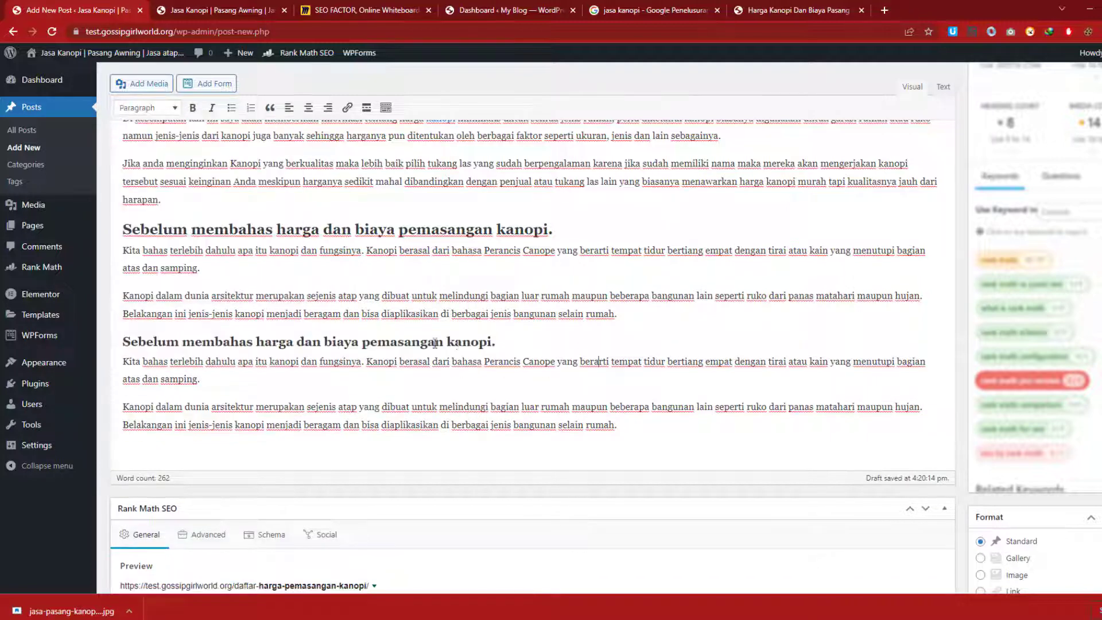
Check the subheading item in the SEO checklist and copy the heading "harga pemasangan kanopi" below the picture.
scroll(408, 337, down, 15)
scroll(282, 376, down, 1)
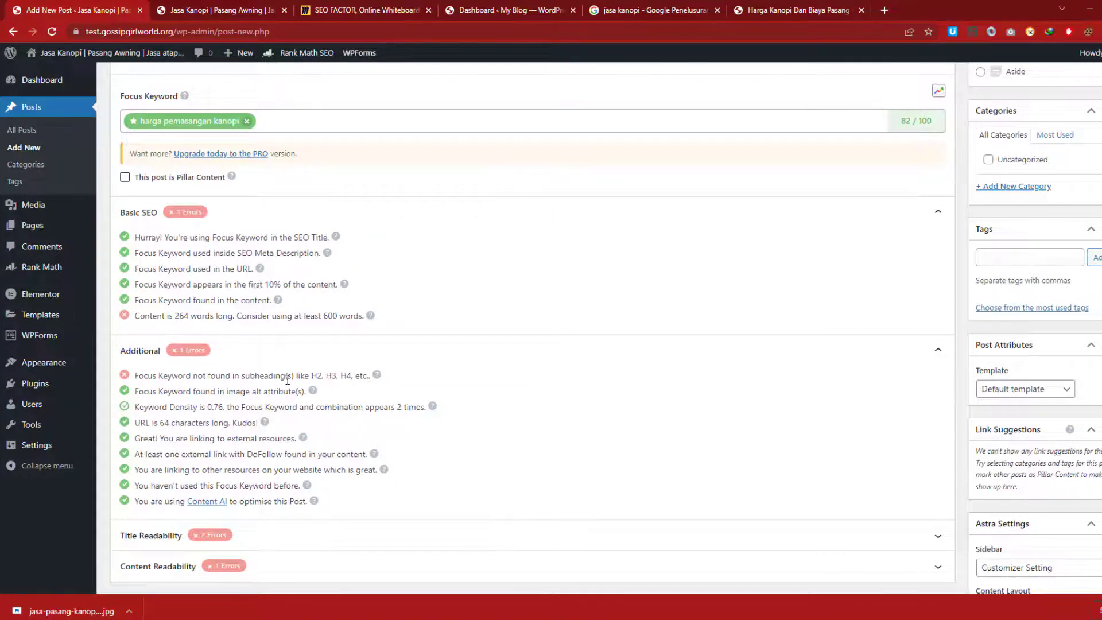
scroll(290, 378, up, 10)
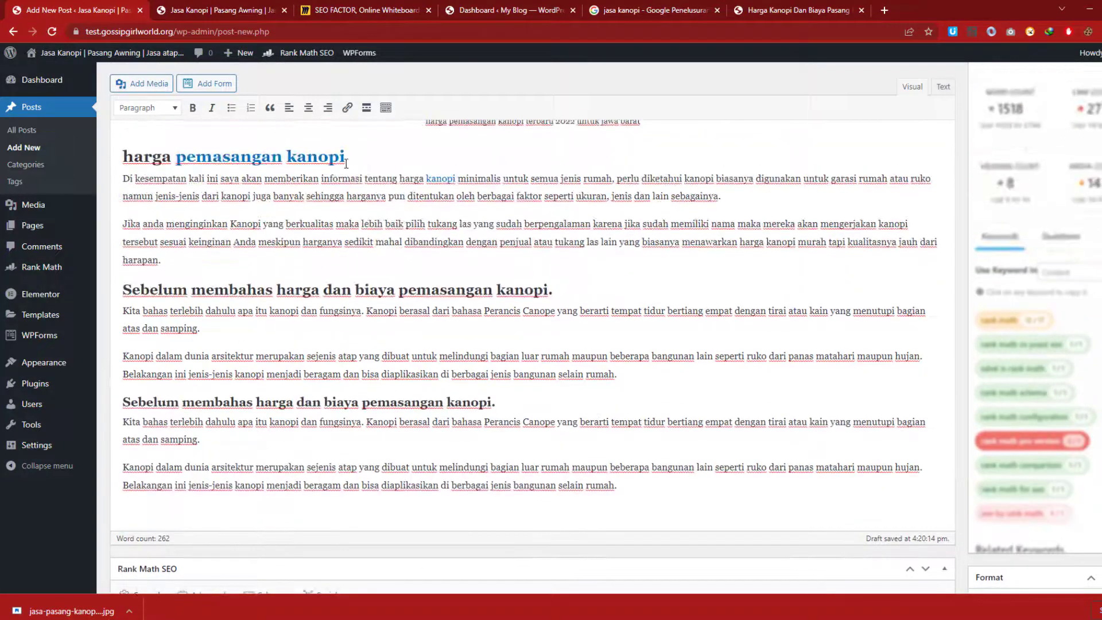
drag(358, 156, 122, 158)
key(ctrl+c)
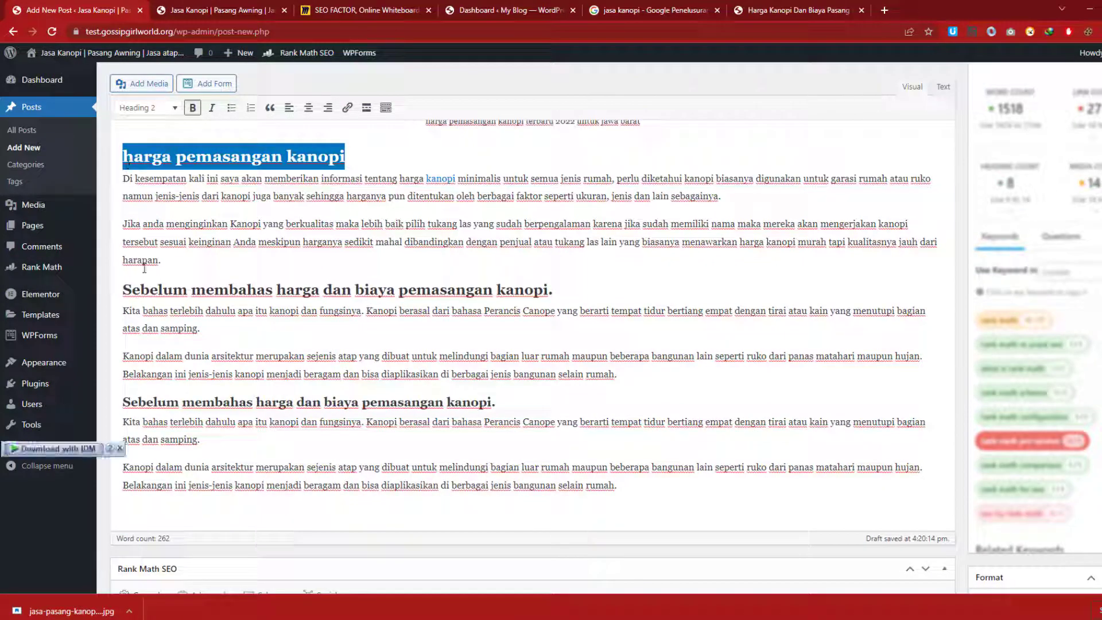
click(125, 291)
key(ctrl+v)
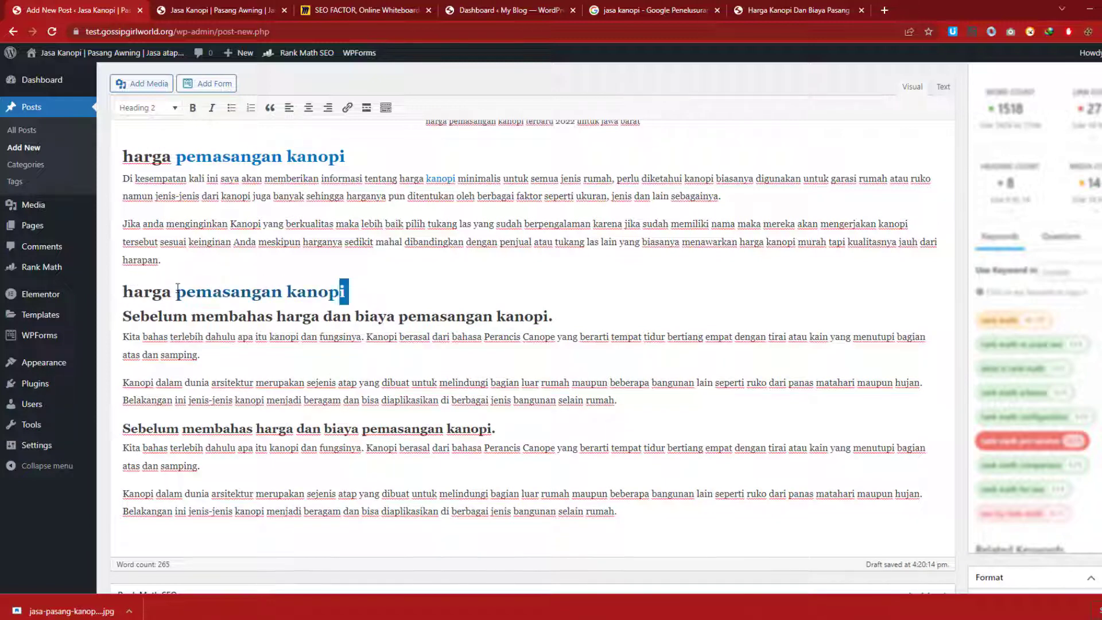
drag(348, 292, 123, 292)
key(ctrl+c)
key(BackSpace)
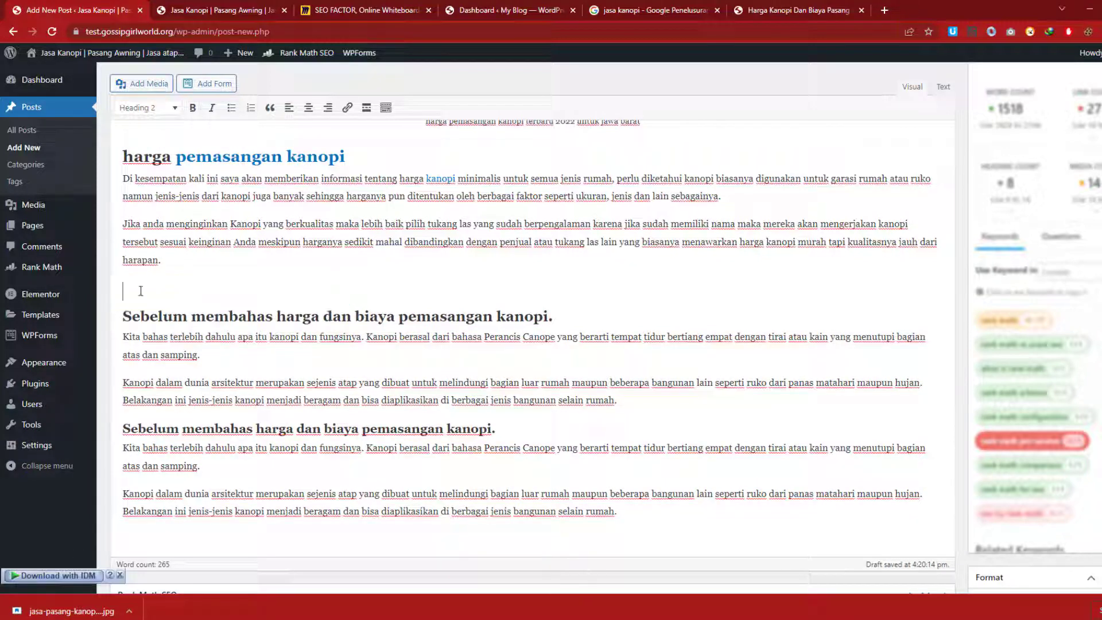
key(BackSpace)
Paste "harga pemasangan kanopi" in front of the first "Sebelum membahas harga dan biaya pemasangan kanopi." and format the joined line as Heading 3.
click(128, 282)
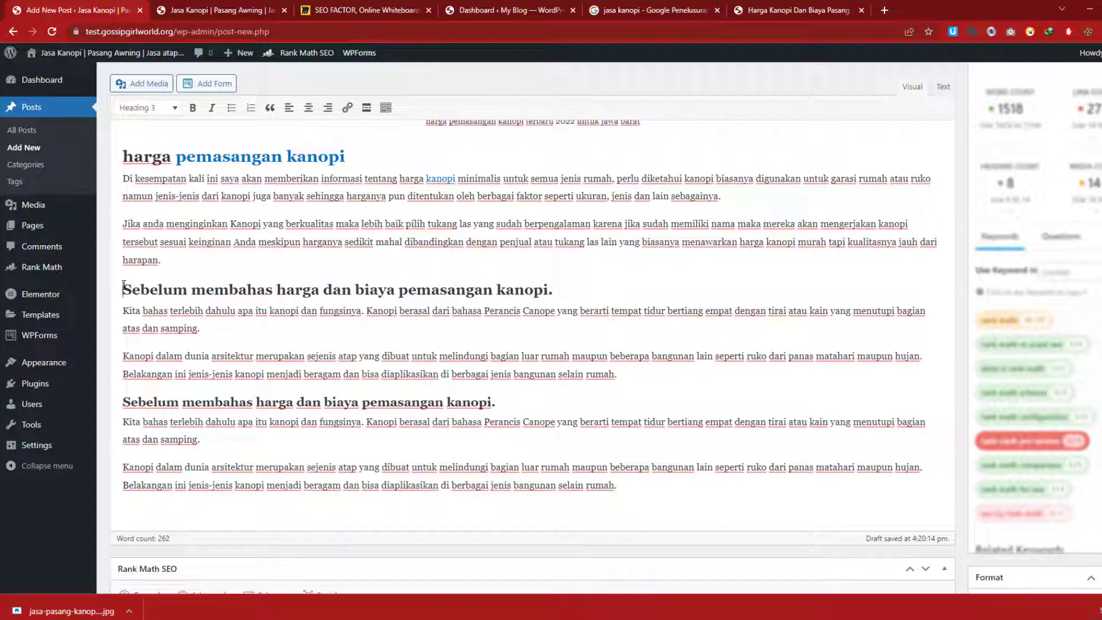
key(ctrl+v)
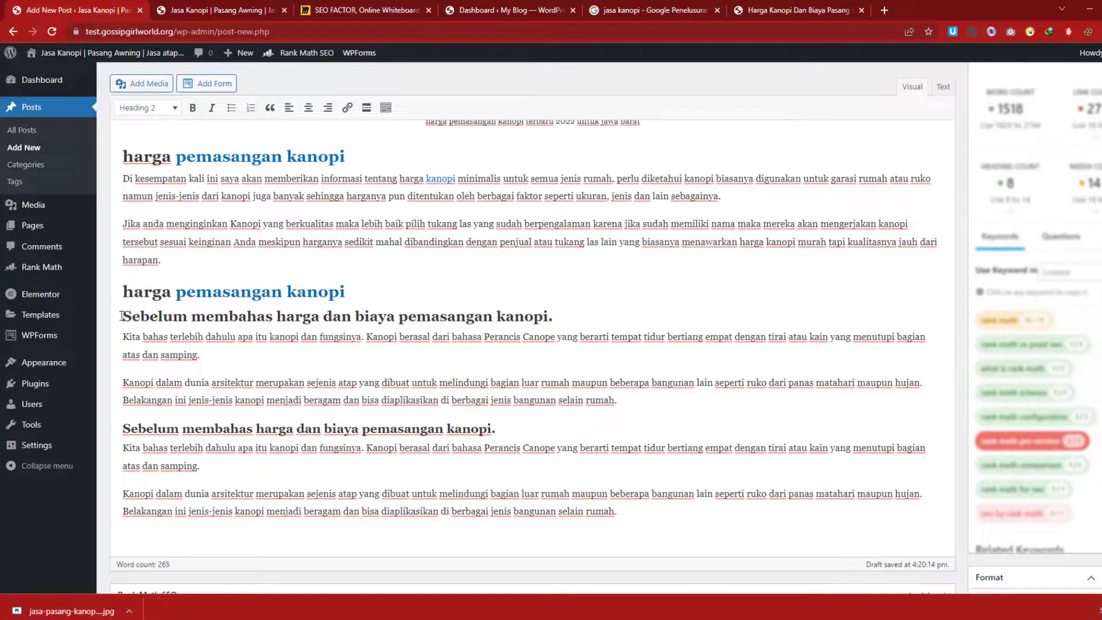
click(123, 316)
key(BackSpace)
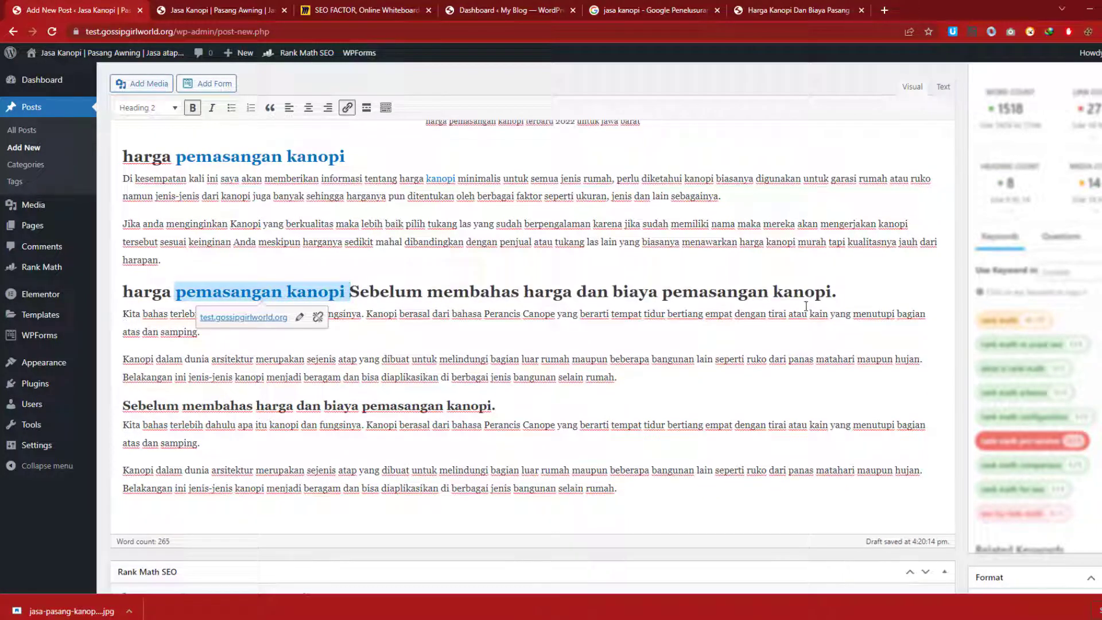
drag(836, 292, 173, 294)
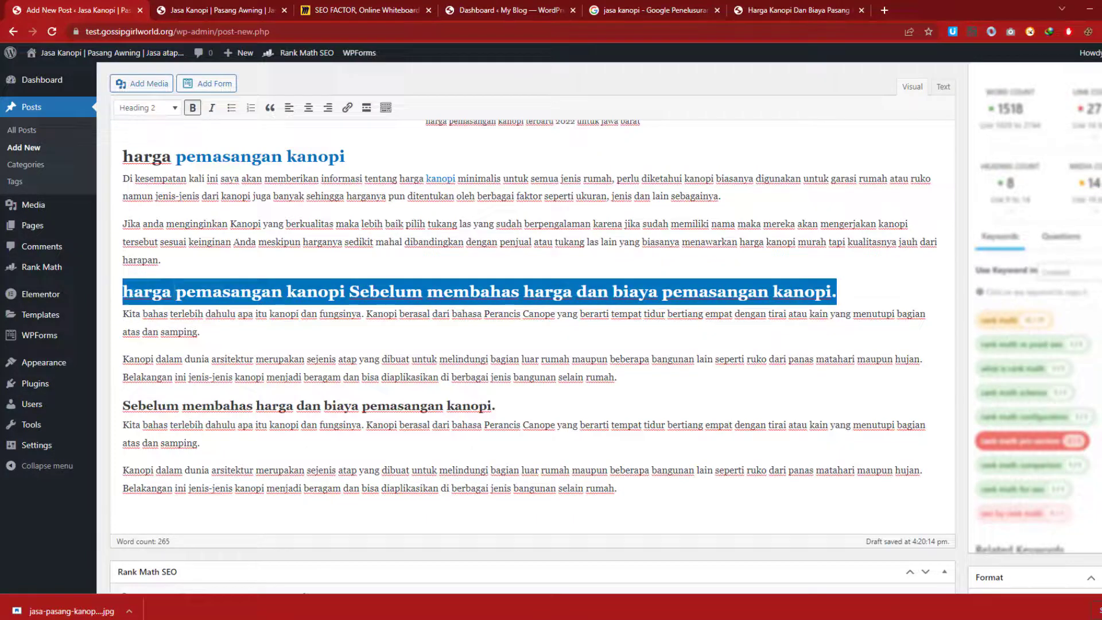
click(172, 109)
click(165, 205)
click(250, 336)
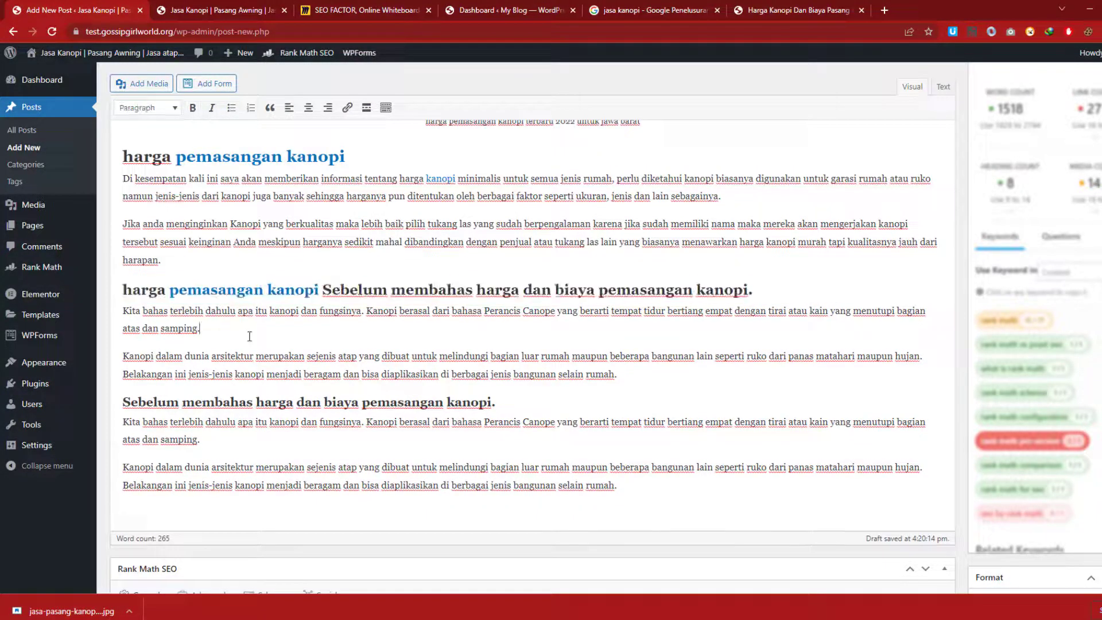
Insert "harga pemasangan kanopi" in front of the second "Sebelum membahas harga dan biaya pemasangan kanopi." and format the joined line as Heading 3.
click(128, 396)
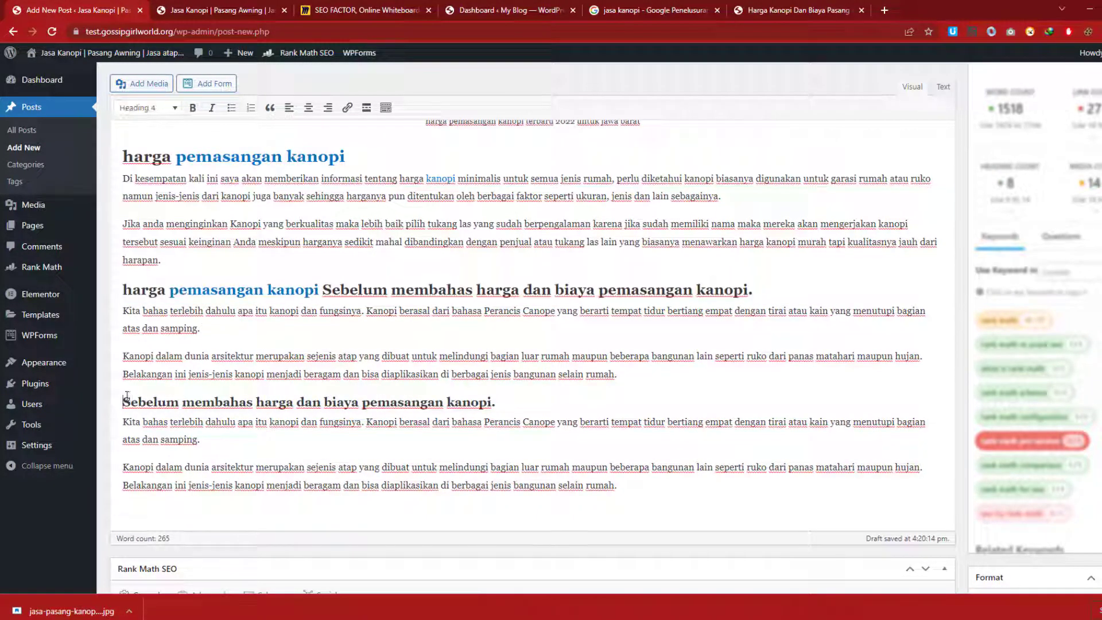
key(Return)
key(ctrl+v)
key(BackSpace)
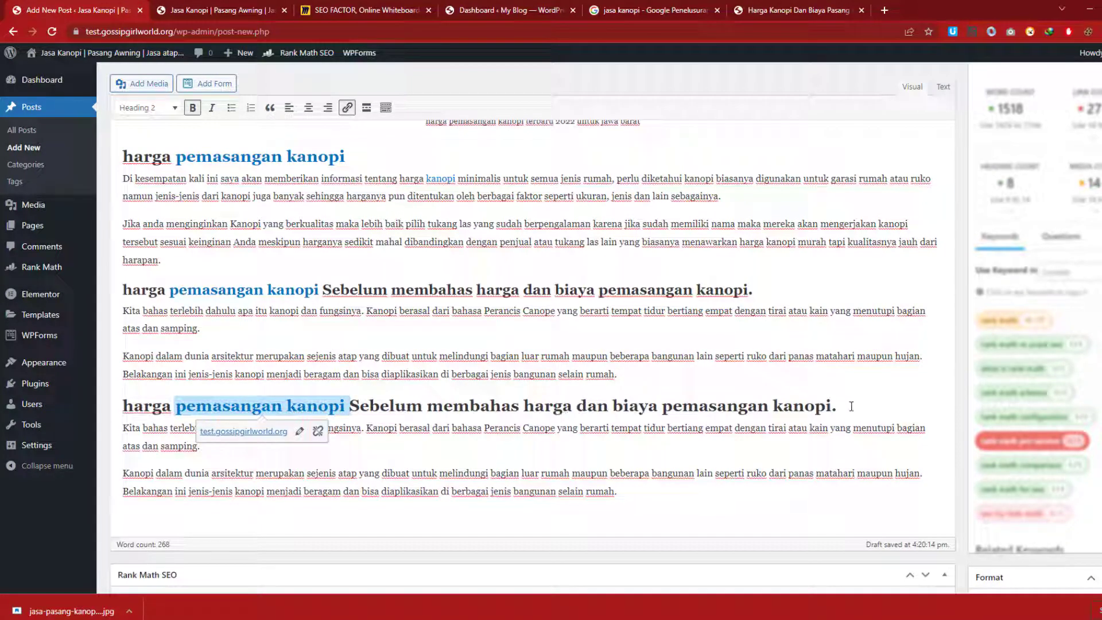
drag(851, 405, 122, 406)
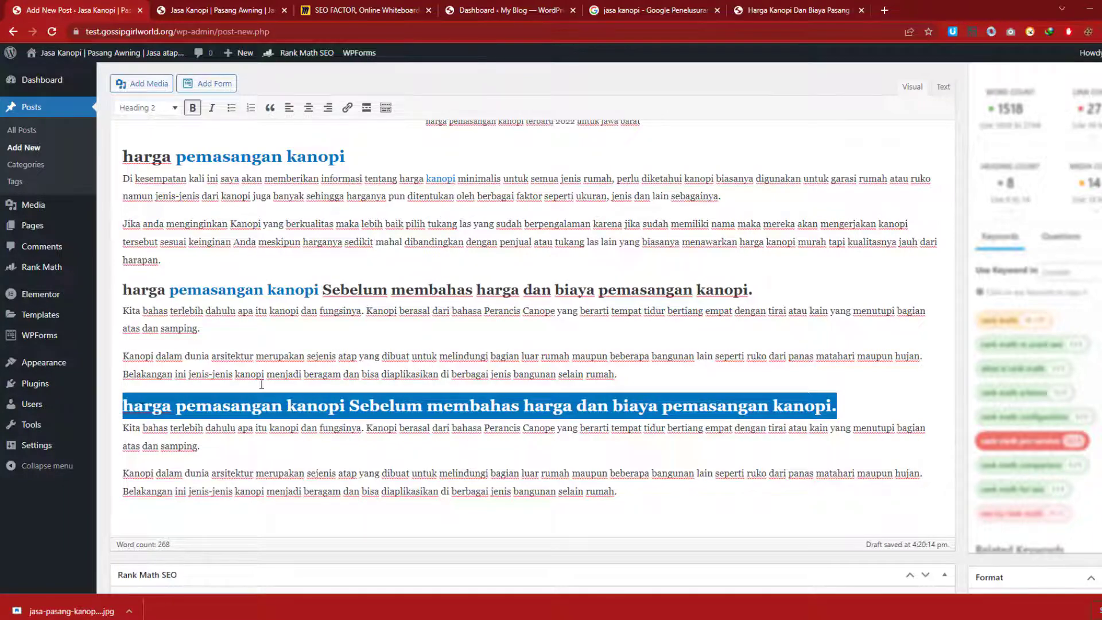
scroll(261, 384, down, 10)
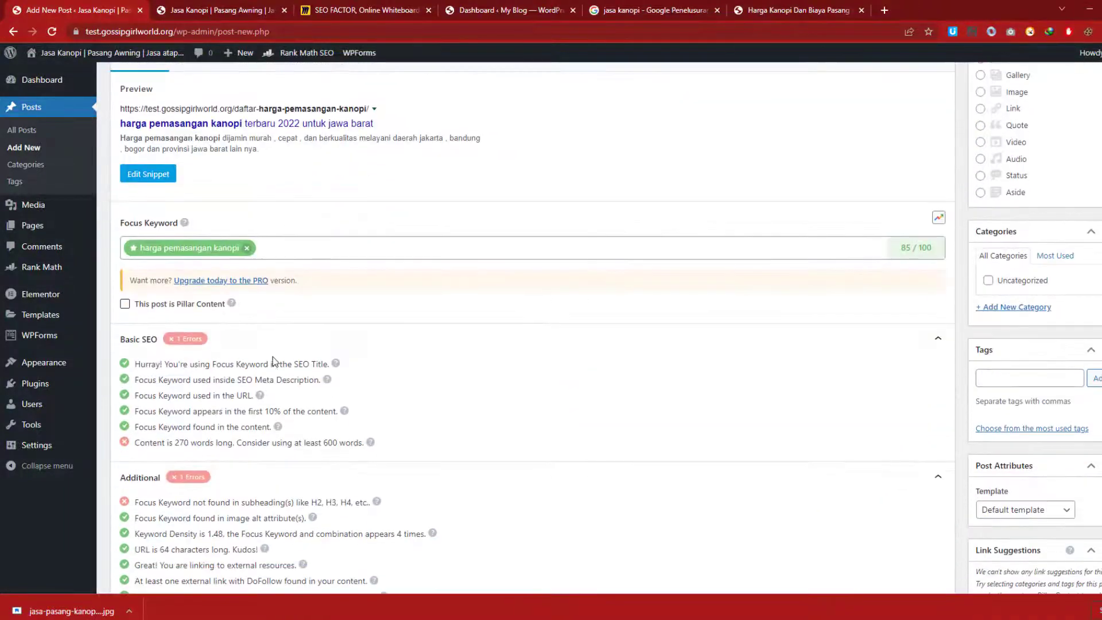
scroll(274, 362, up, 8)
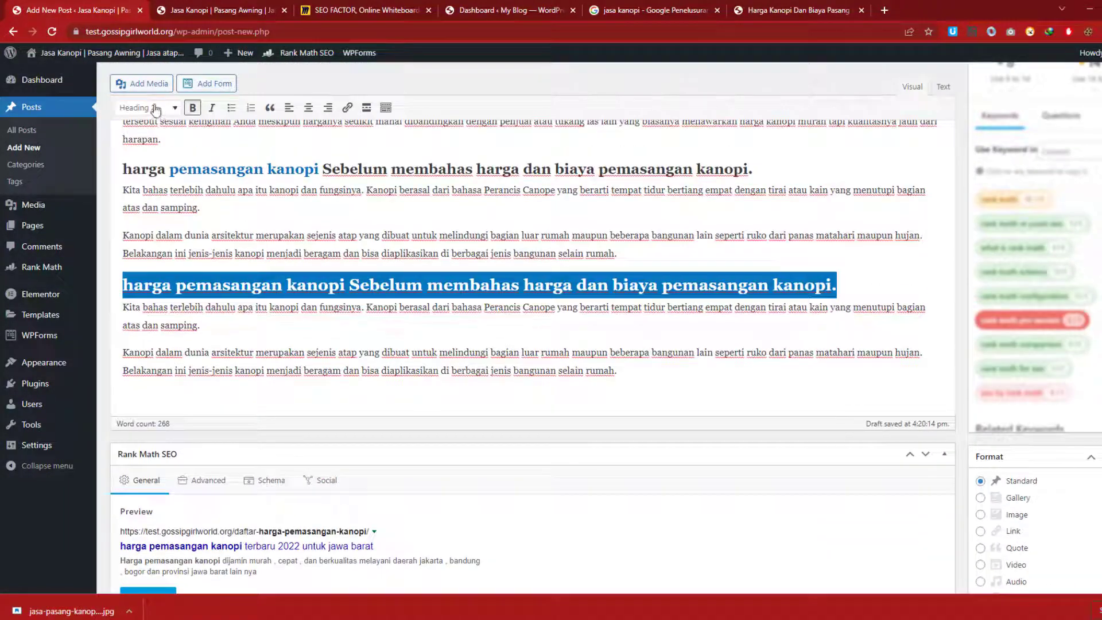
click(169, 108)
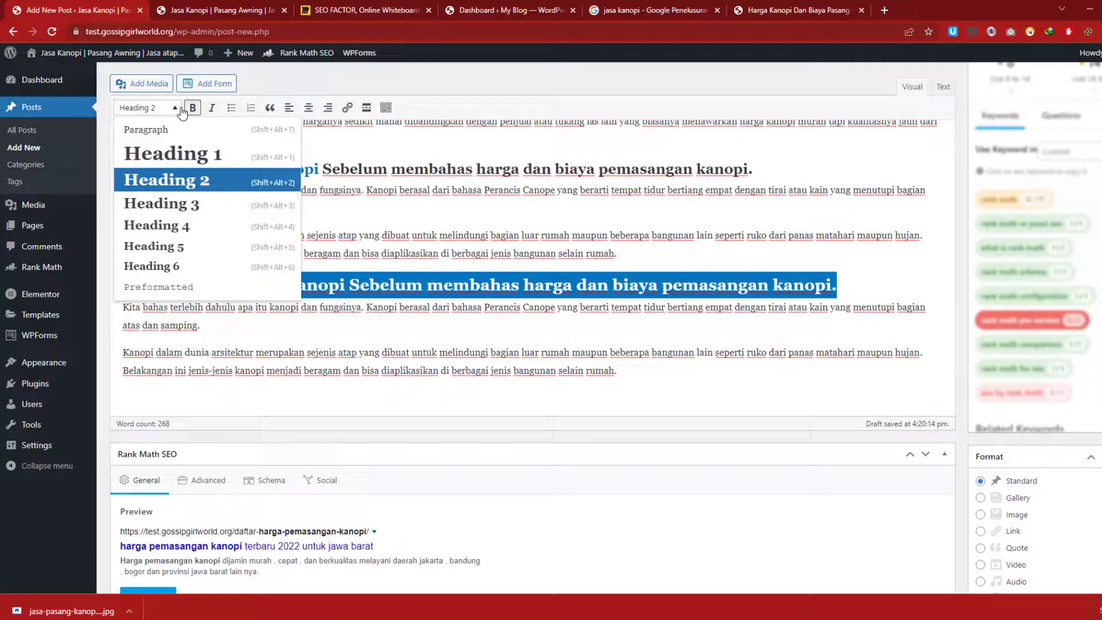
click(184, 206)
Compare the SEO checklist's subheading item with the headings in the post and review the remaining checks.
scroll(368, 228, down, 14)
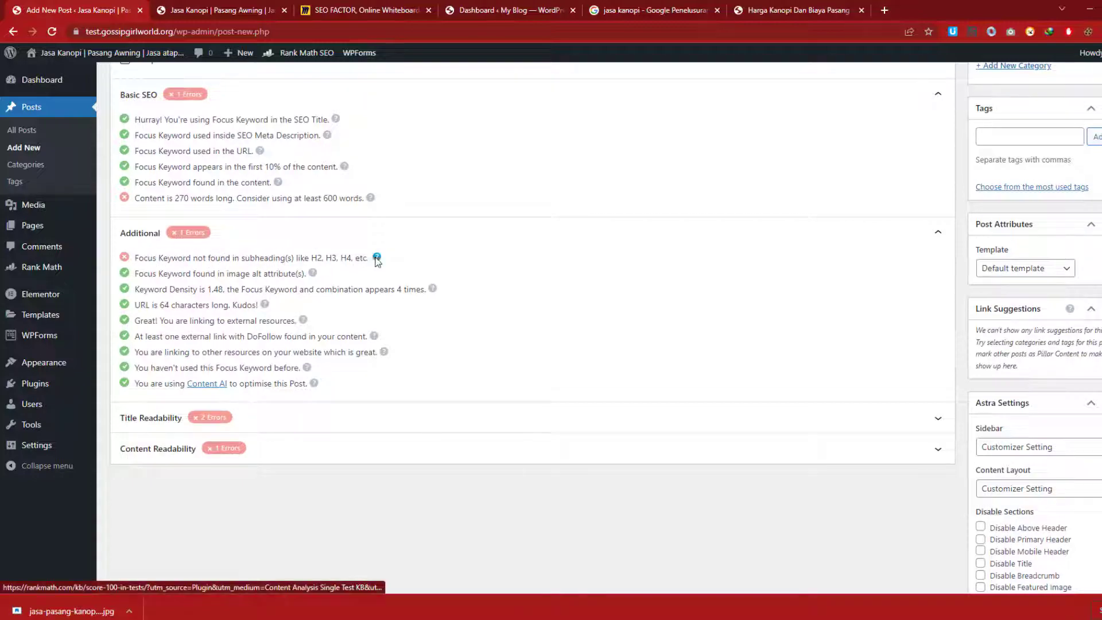
scroll(376, 261, up, 5)
scroll(378, 265, up, 9)
click(394, 344)
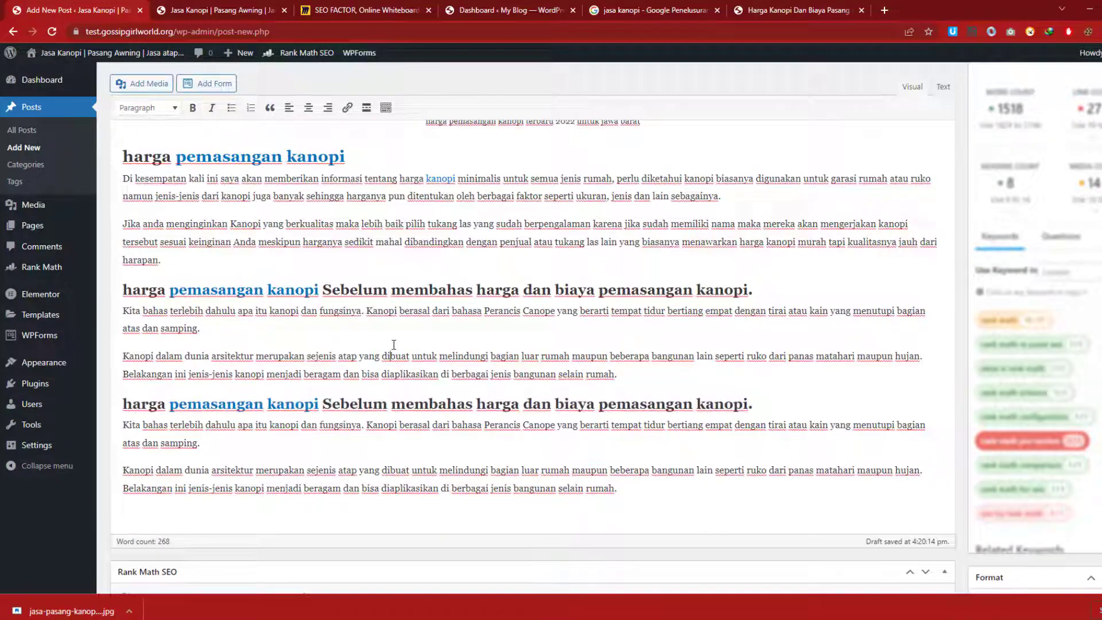
scroll(392, 288, up, 3)
scroll(393, 287, down, 3)
scroll(393, 287, up, 4)
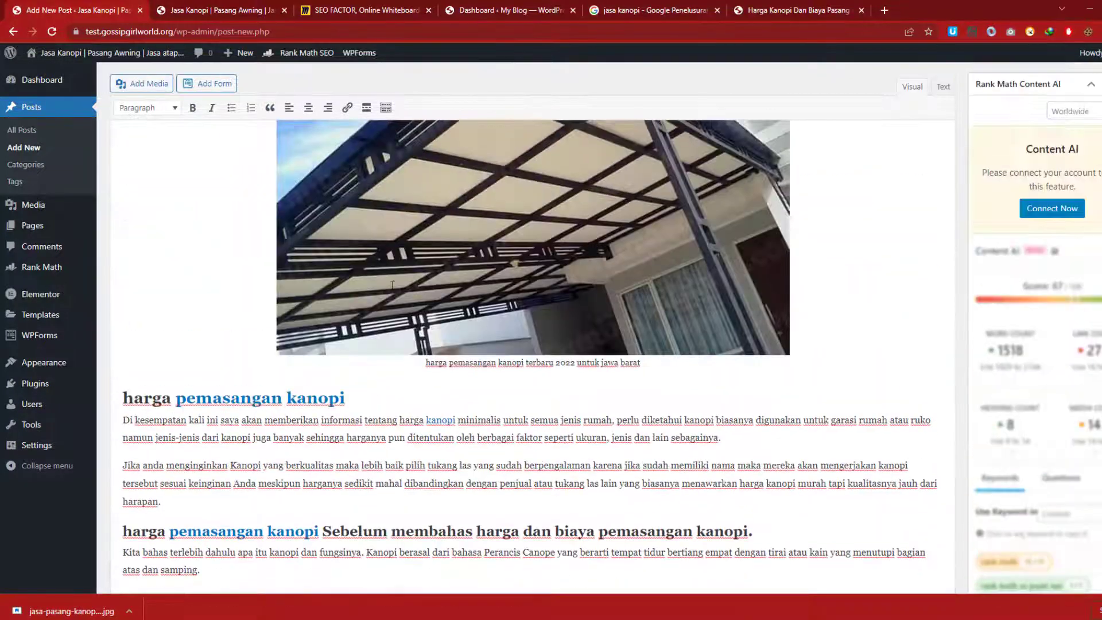
scroll(402, 285, down, 4)
scroll(415, 284, down, 7)
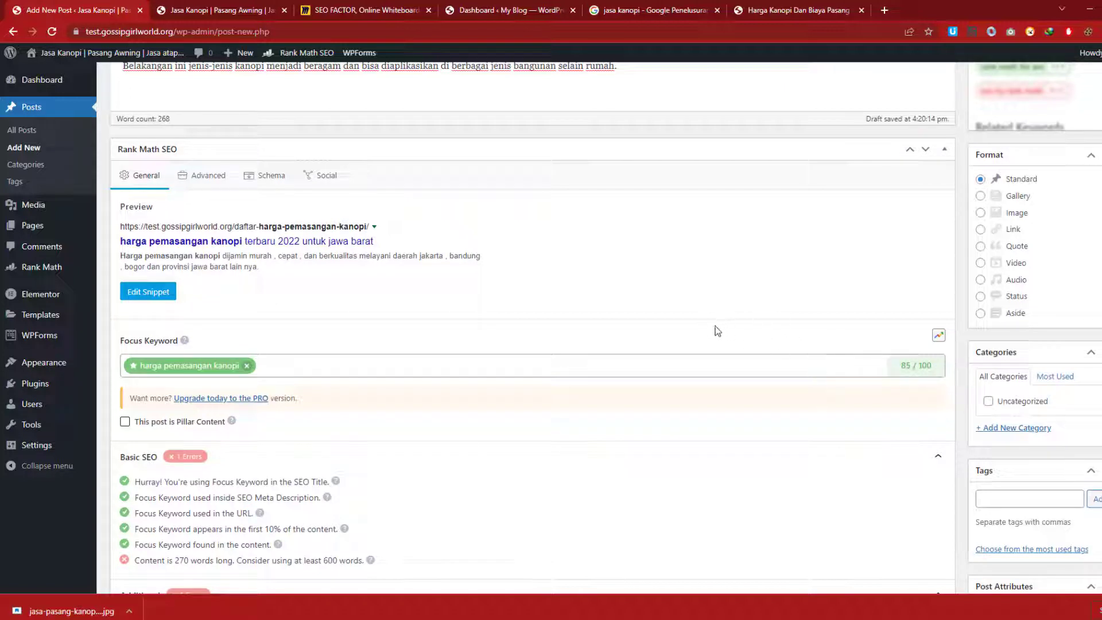
scroll(734, 325, down, 3)
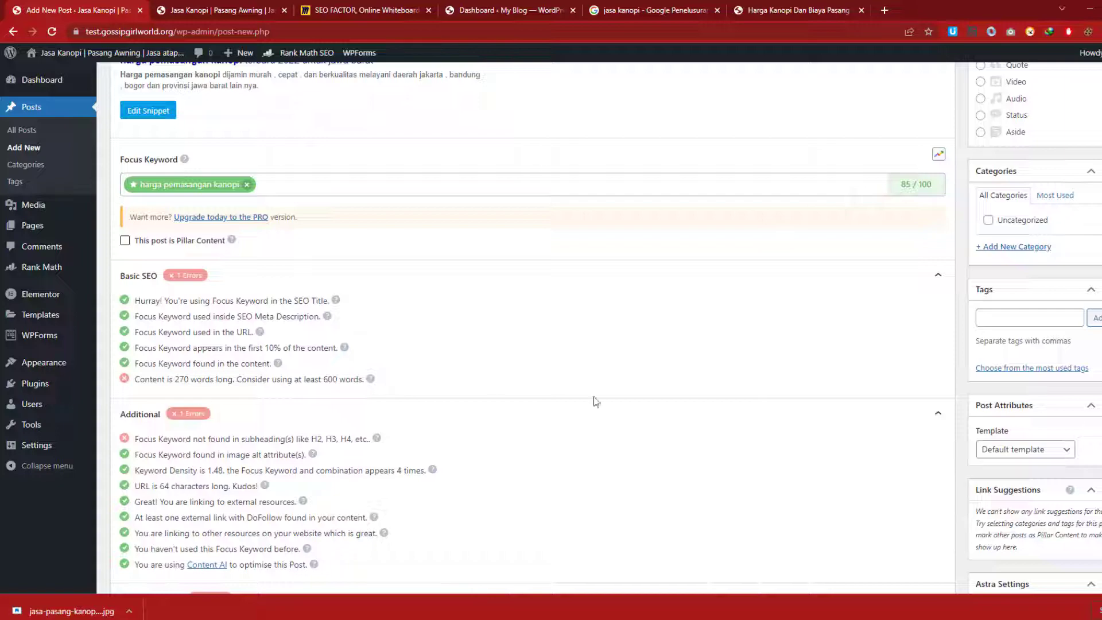
Add the tags "kanopi murah", "awning" and "baja ringan" to the post.
click(1003, 319)
scroll(482, 298, up, 20)
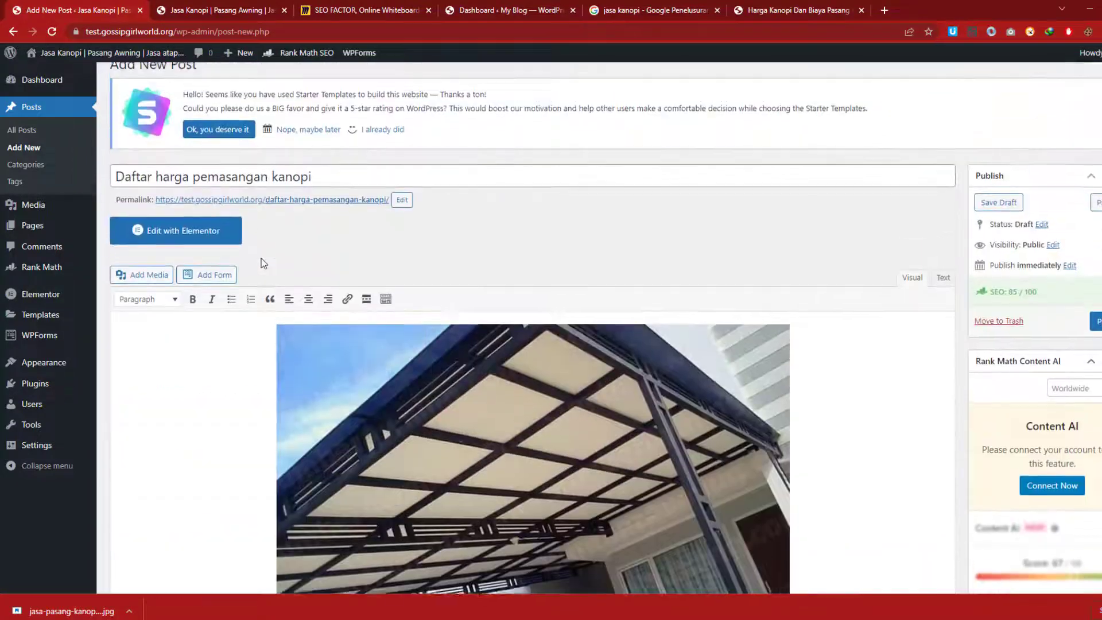
scroll(422, 309, down, 3)
scroll(422, 309, down, 20)
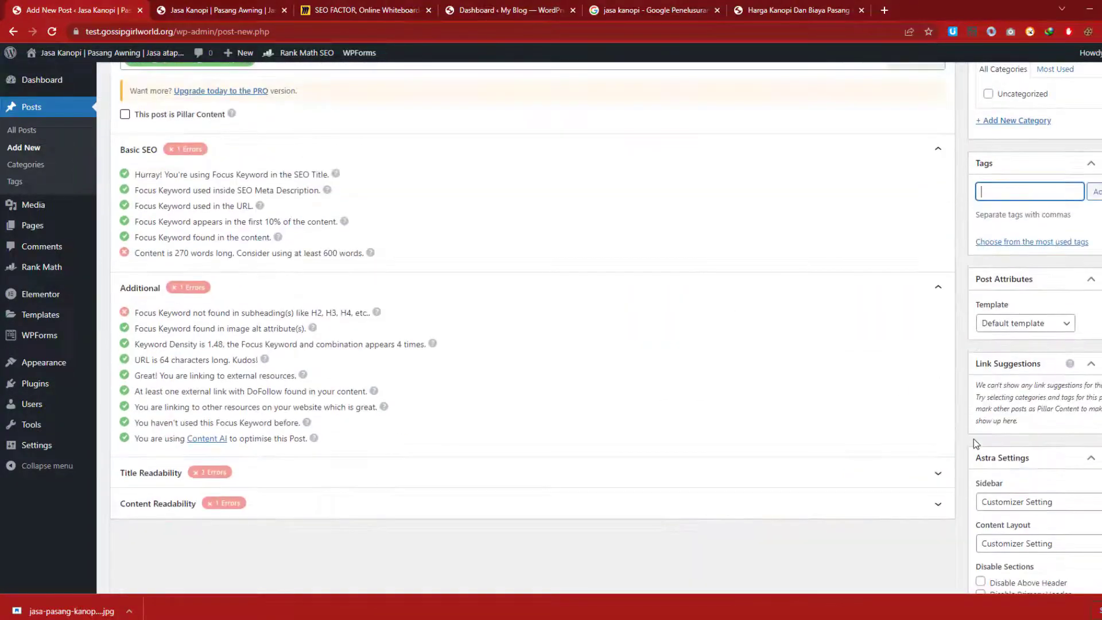
text(kanopi murah,)
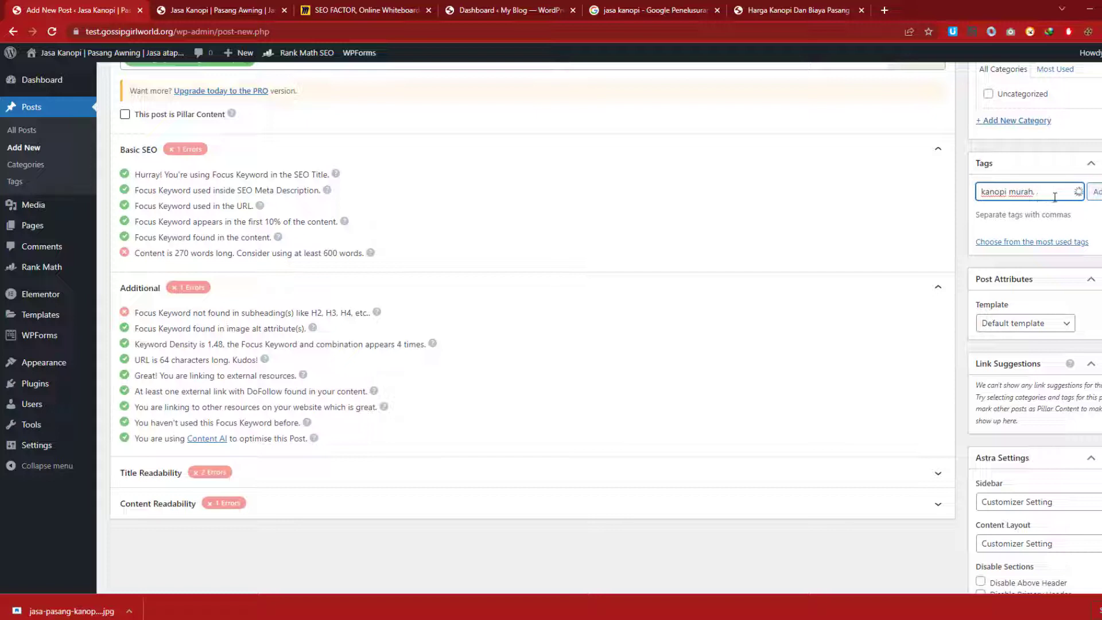
text( awning, baja ringan)
click(1095, 193)
Consult the categories and tags item on the SEO FACTOR board in Miro and return to the WordPress post.
scroll(984, 253, up, 3)
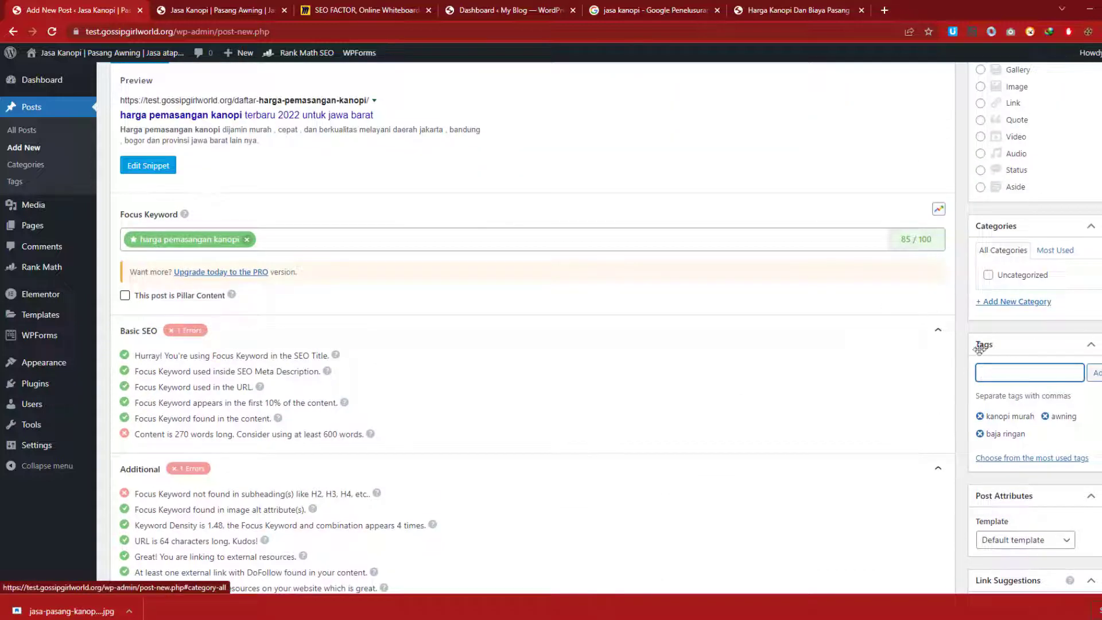
scroll(708, 299, down, 5)
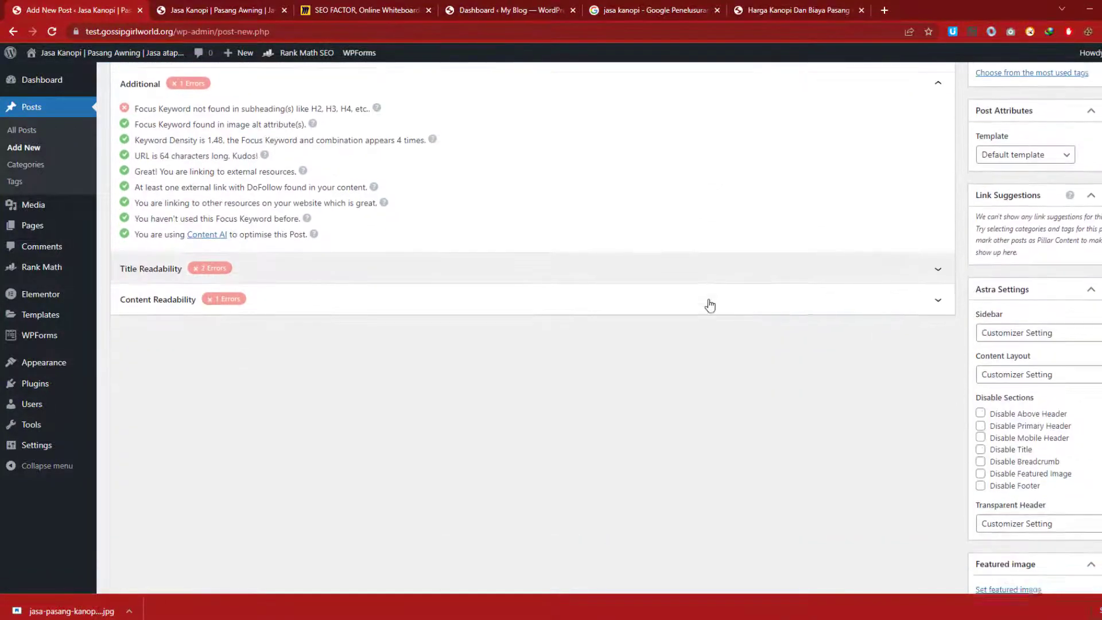
scroll(709, 303, up, 3)
click(378, 7)
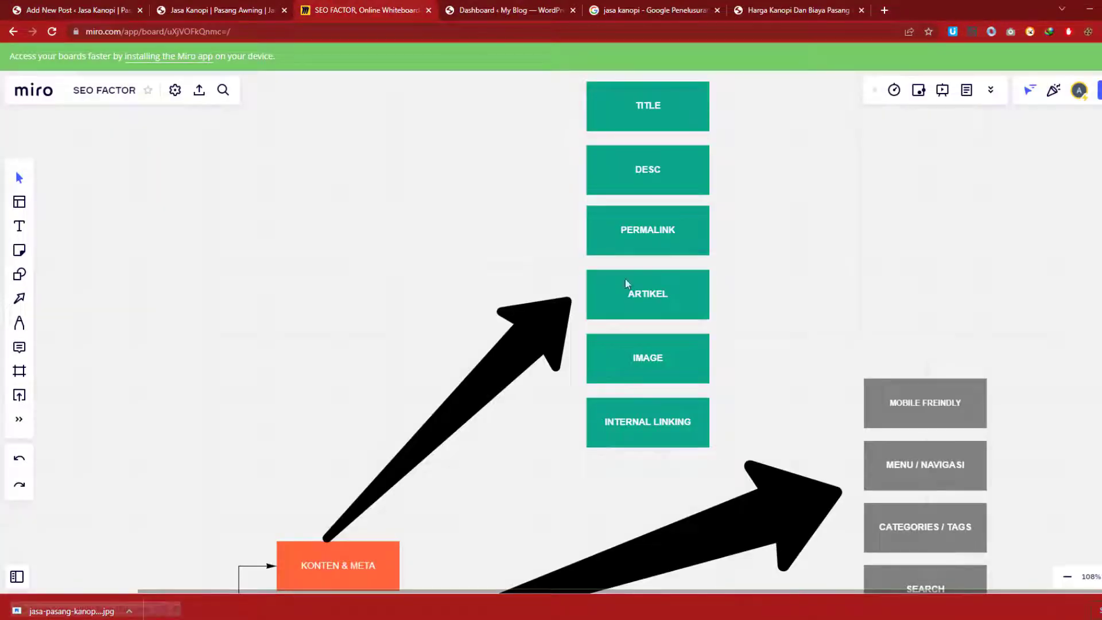
scroll(921, 443, down, 2)
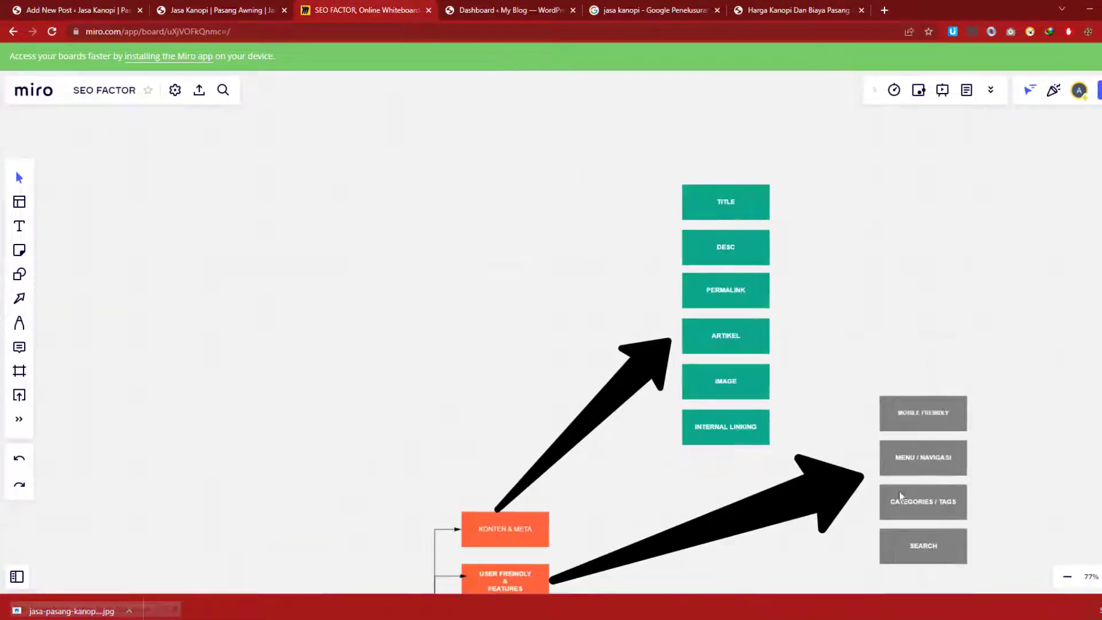
click(26, 9)
Create a new post category named "Harga".
scroll(1031, 229, up, 2)
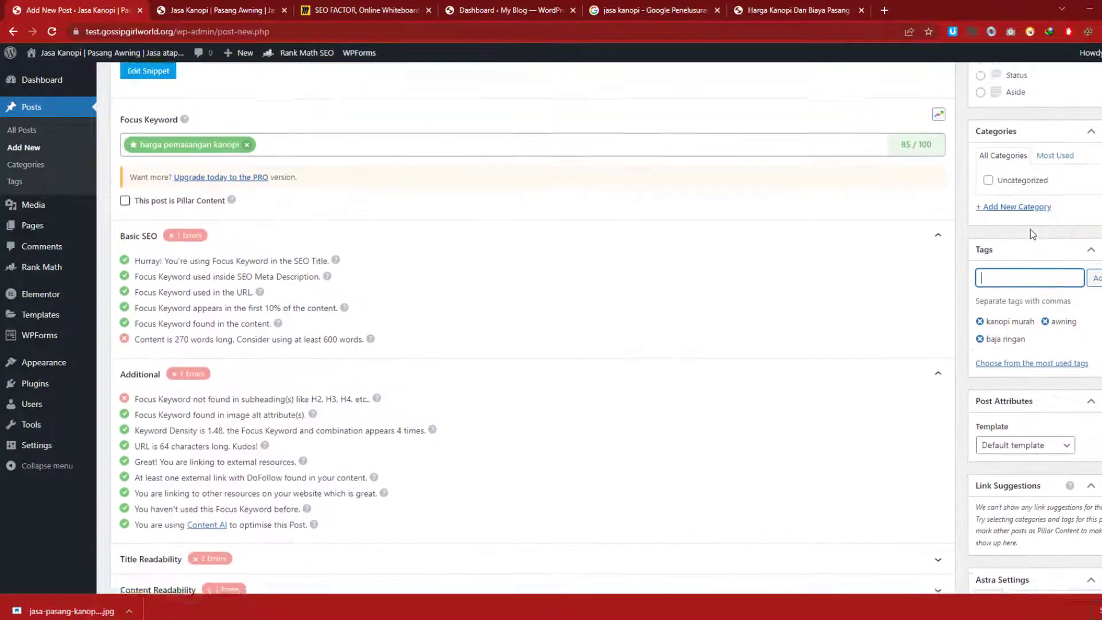
scroll(1030, 232, up, 1)
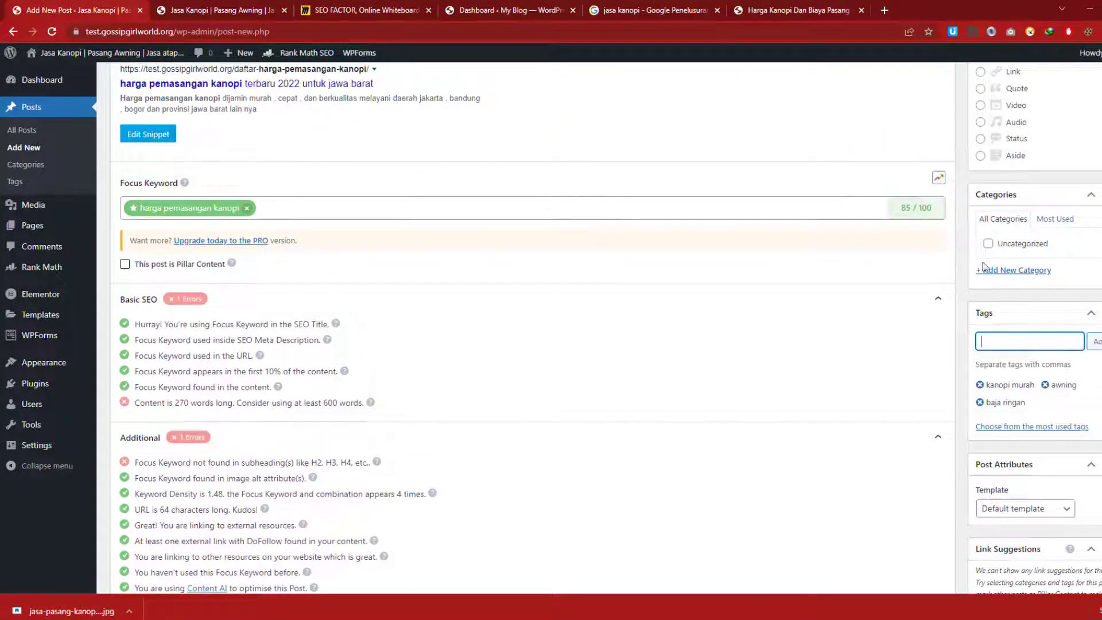
click(1013, 273)
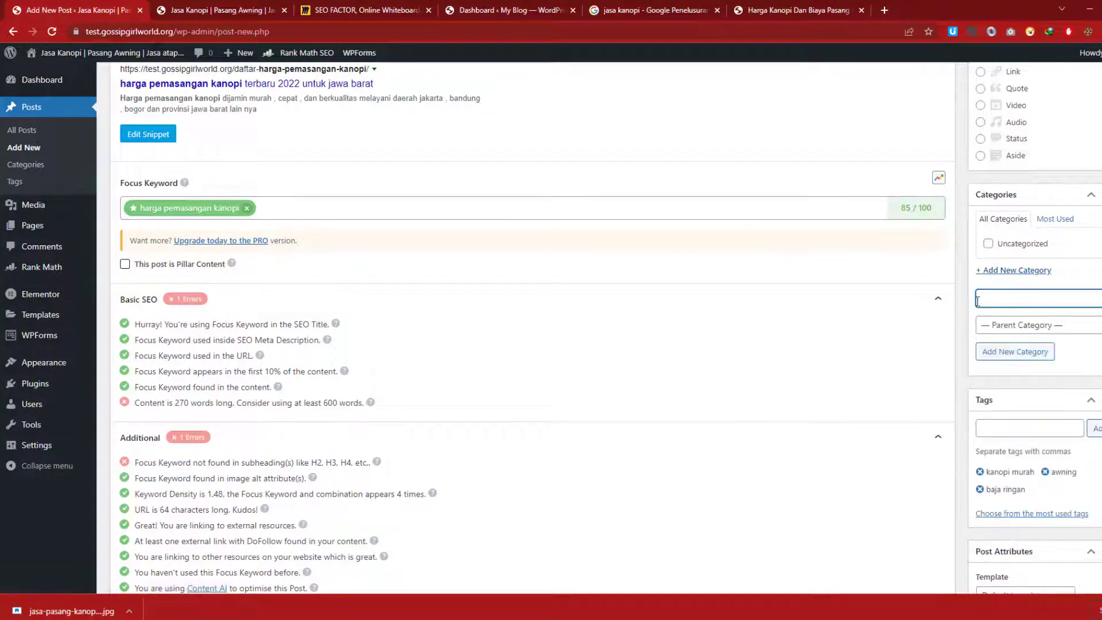
scroll(392, 244, up, 1)
scroll(392, 245, up, 3)
scroll(694, 298, down, 2)
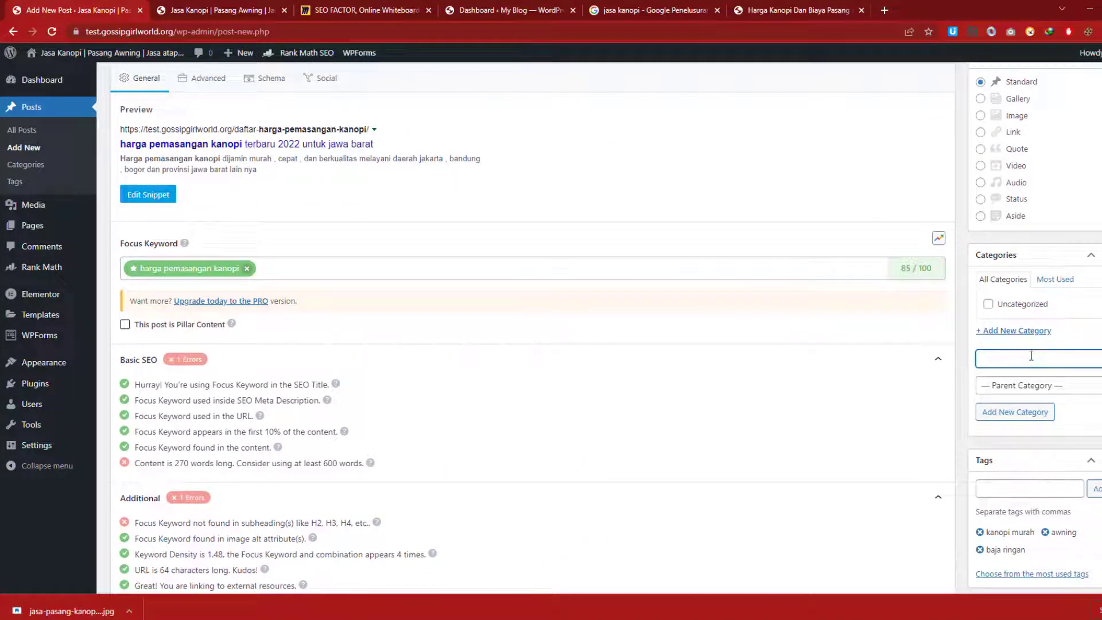
text(Harga)
click(1003, 419)
Locate the post's featured image setting, check the Facebook share preview in the snippet editor, and close the editor.
scroll(1007, 347, down, 10)
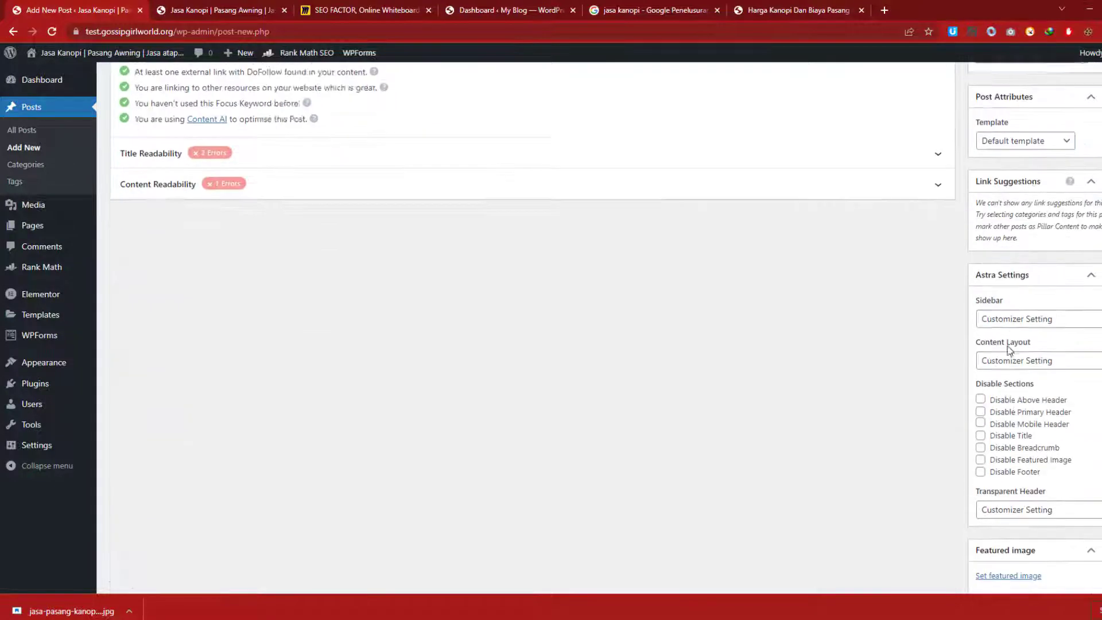
scroll(1006, 345, up, 5)
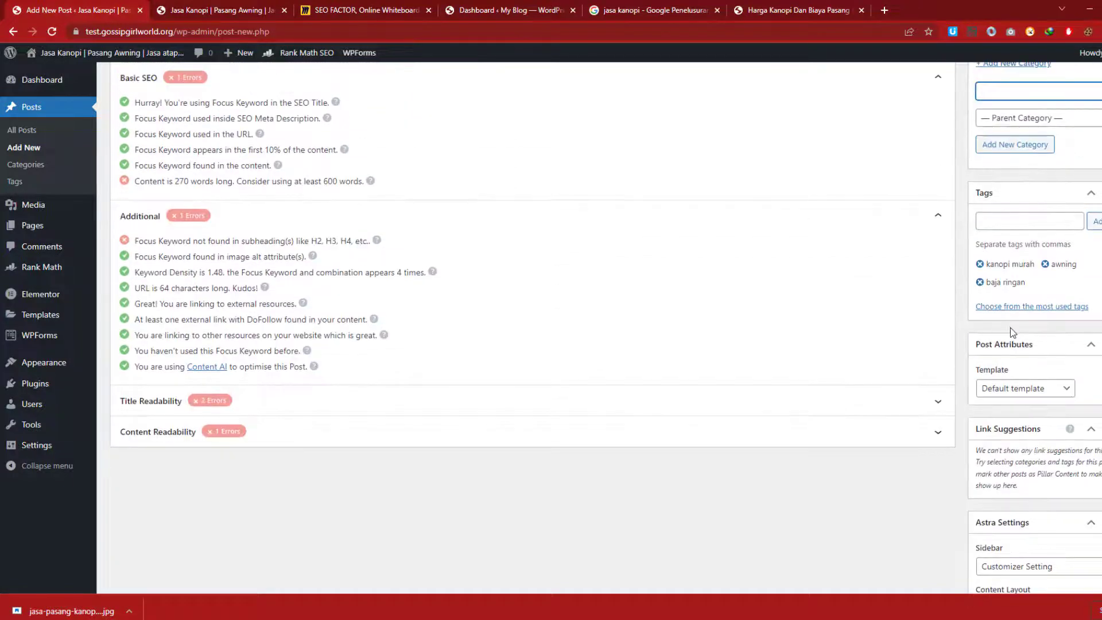
scroll(1012, 332, down, 5)
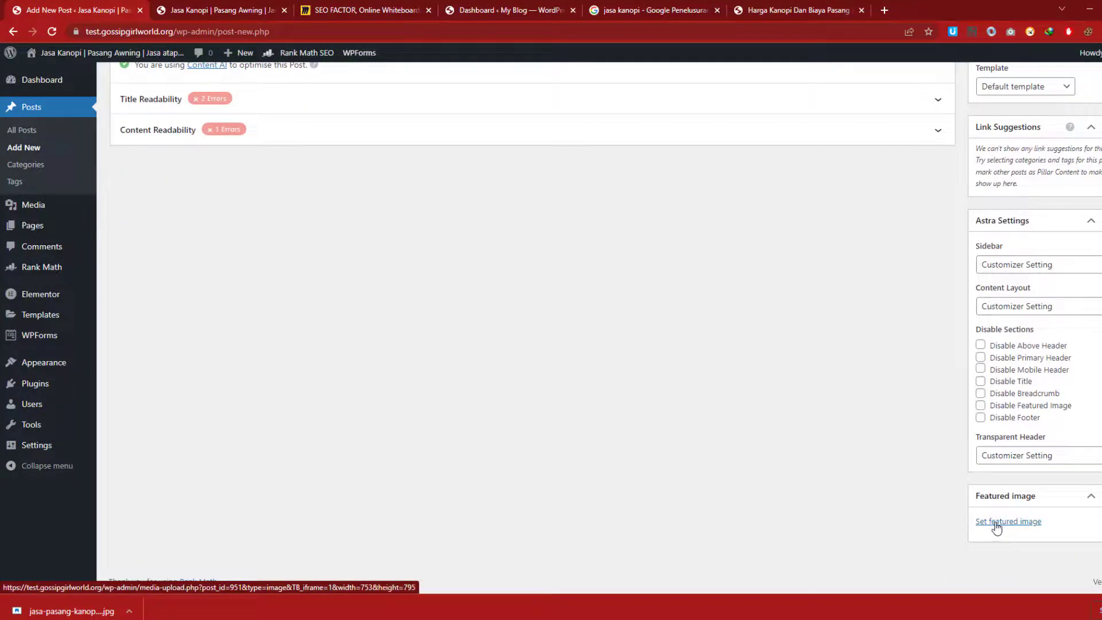
scroll(367, 396, up, 12)
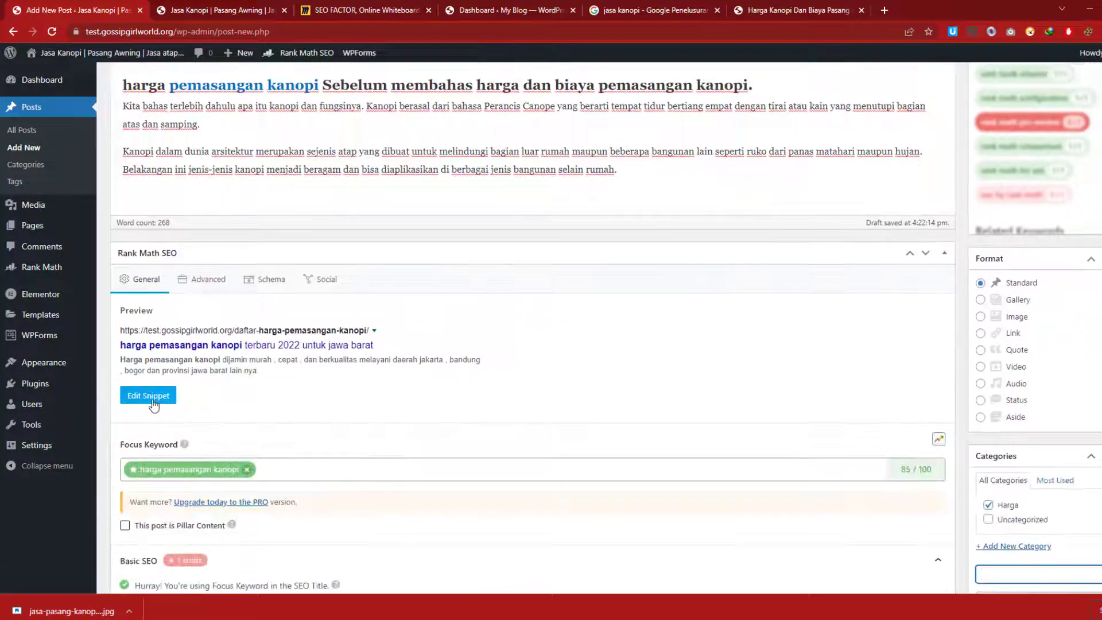
click(153, 400)
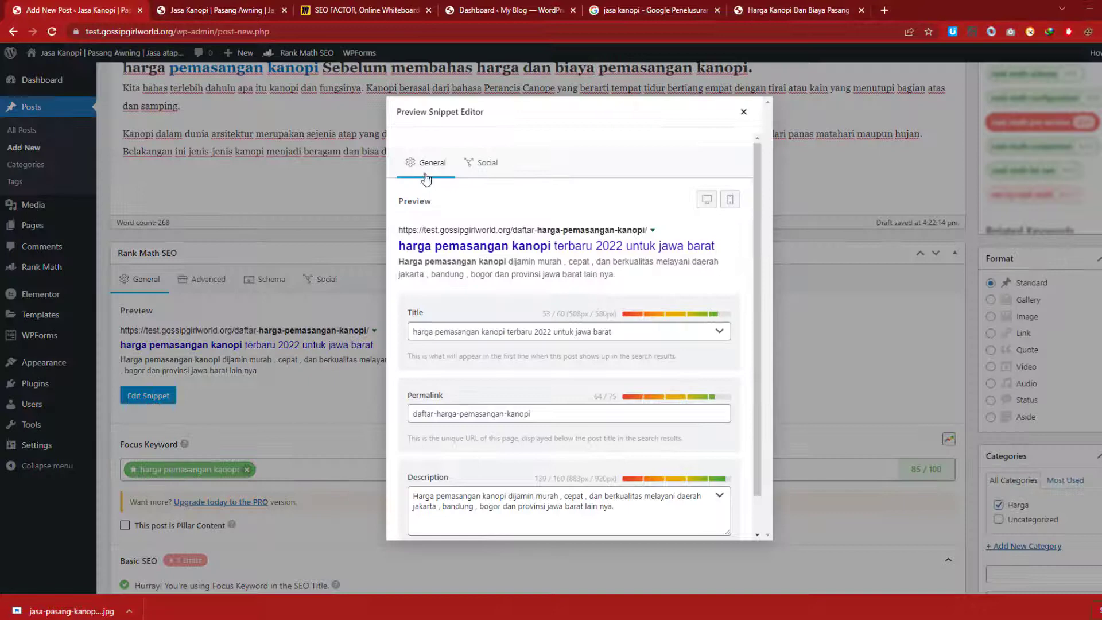
click(471, 166)
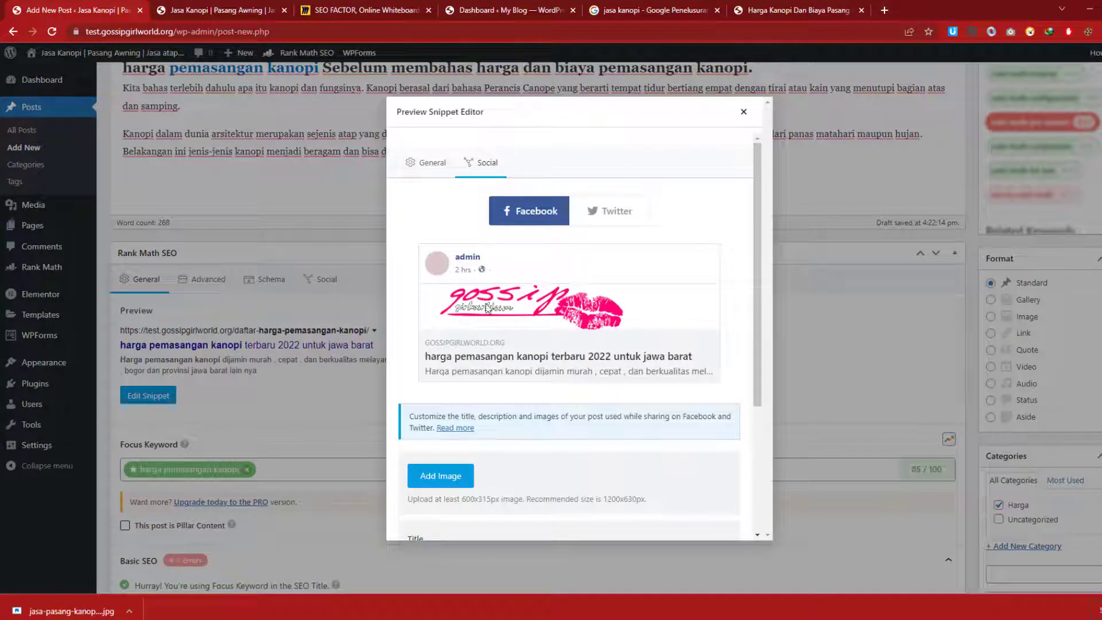
click(743, 116)
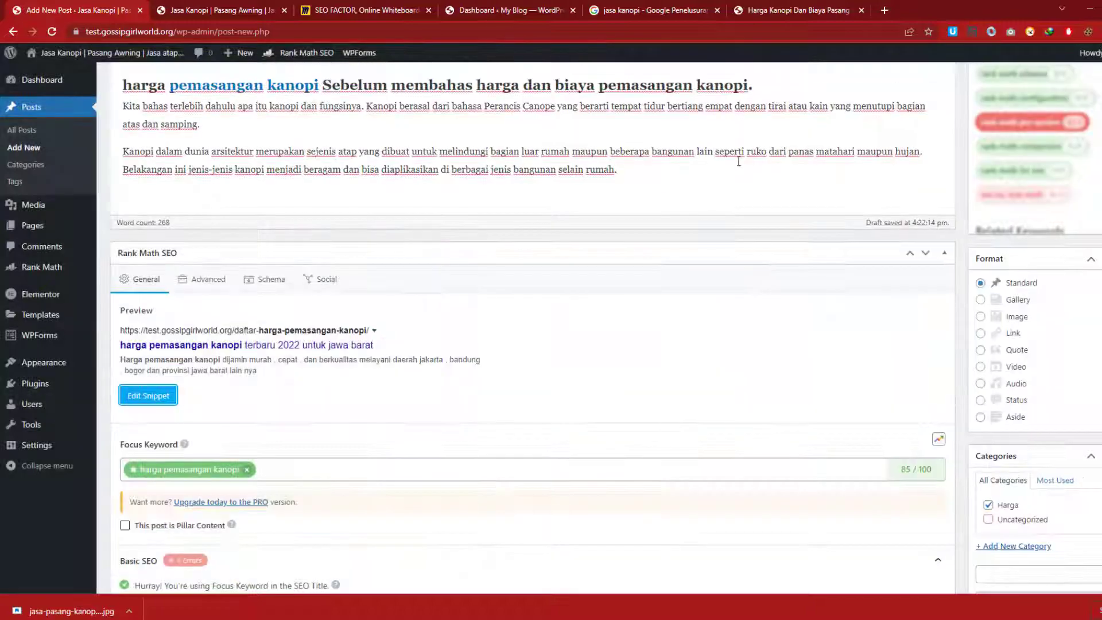
Set jasa-pasang-kanopi-baja-ringan.jpg from the media library as the post's featured image.
scroll(868, 310, down, 15)
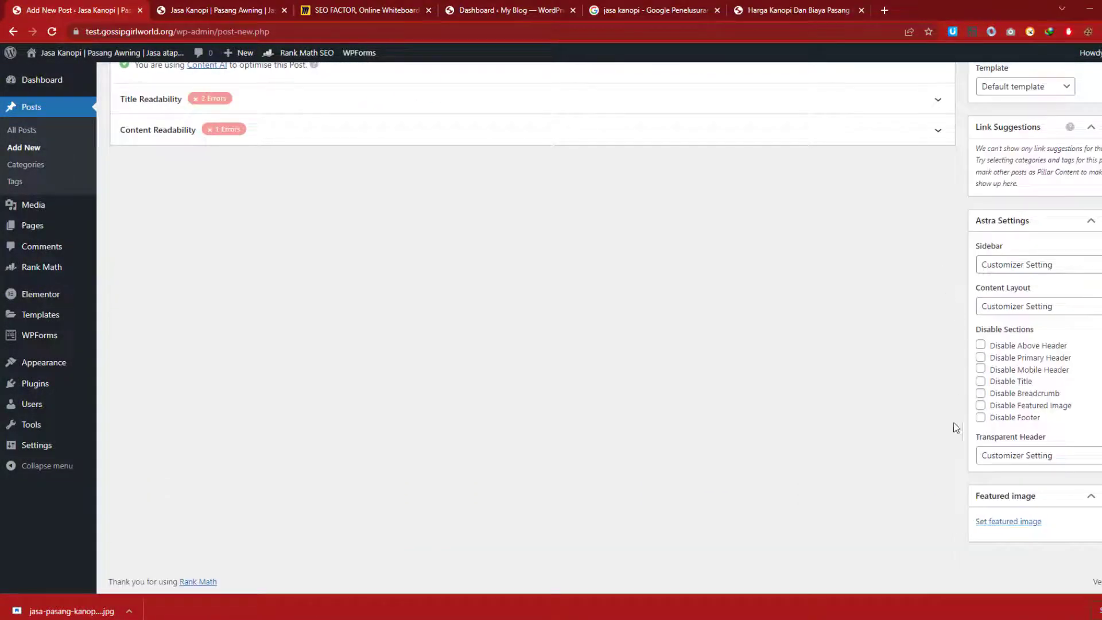
click(1008, 524)
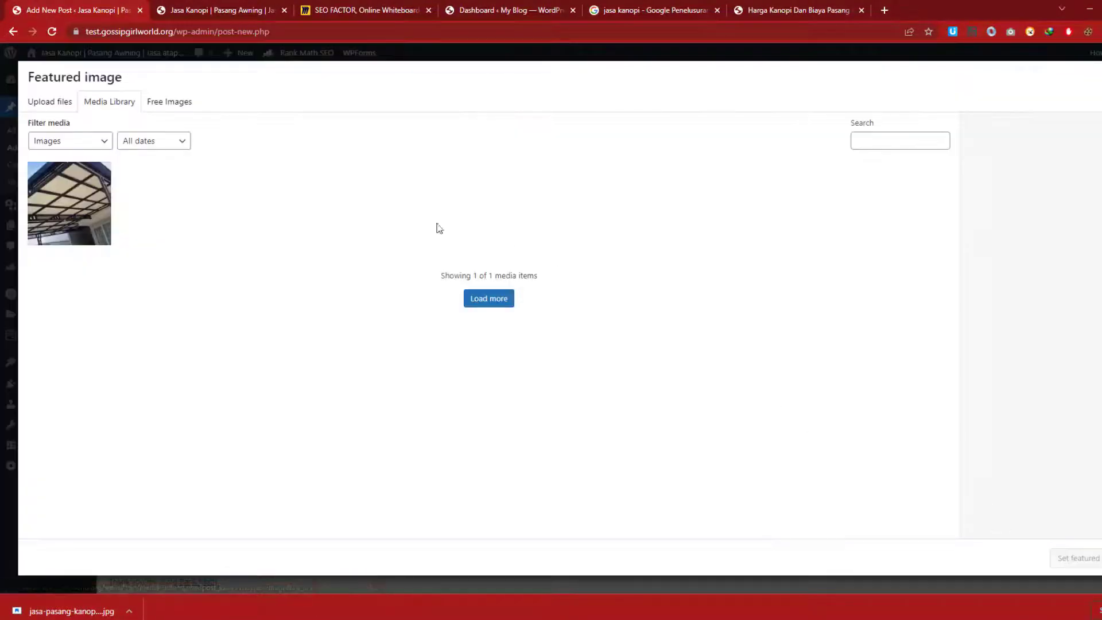
click(94, 210)
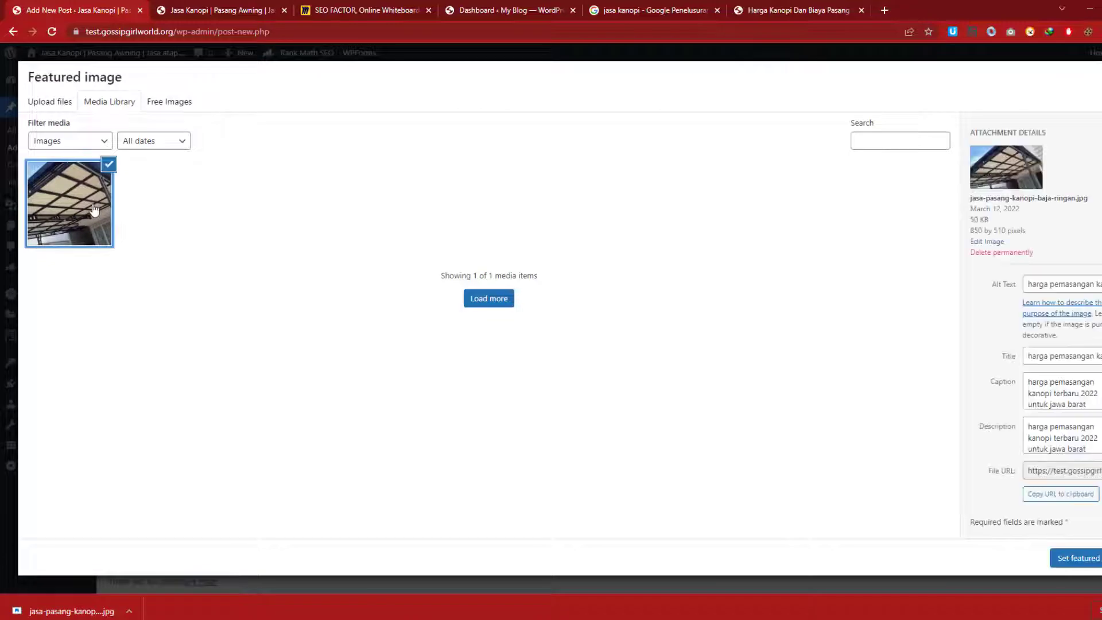
click(1082, 558)
Reopen the snippet editor's social preview and examine the Facebook card with its image, title and description settings.
scroll(715, 443, up, 15)
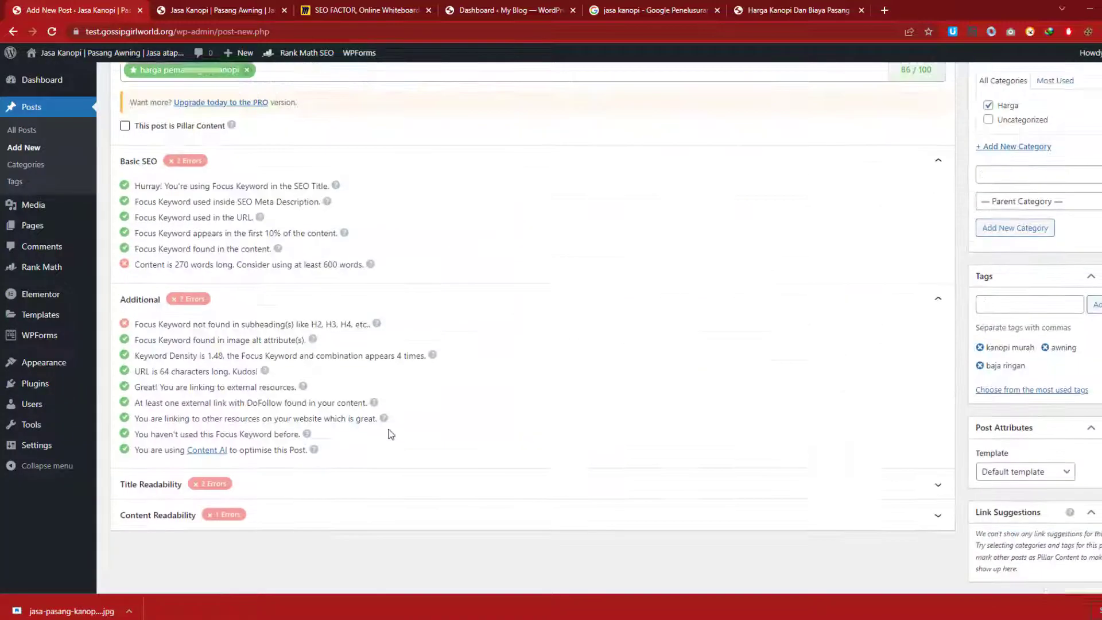
scroll(369, 405, up, 3)
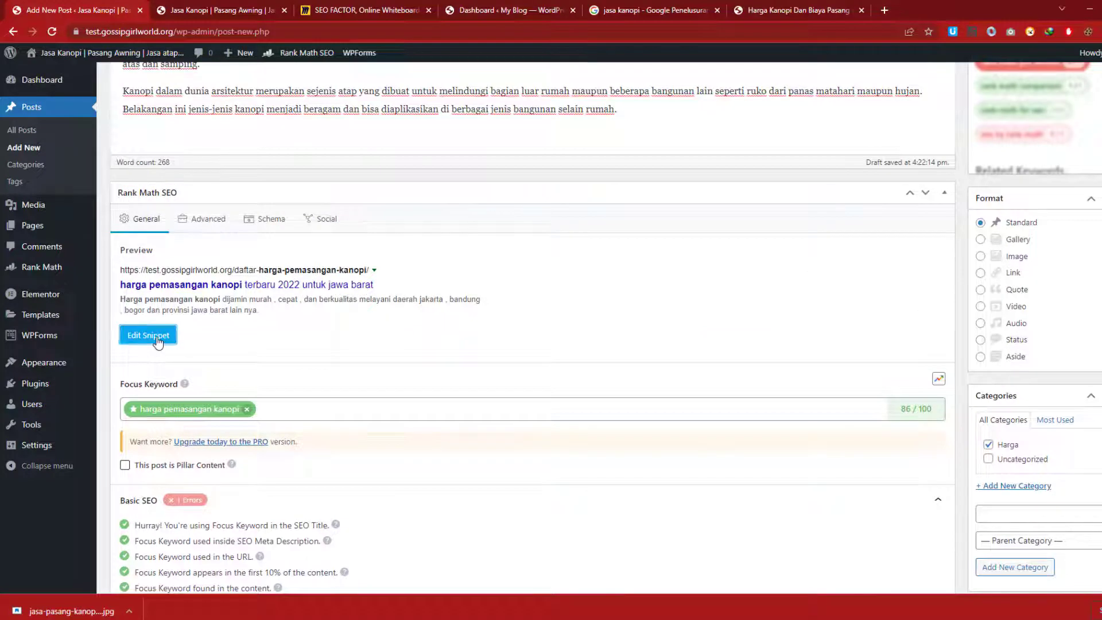
click(158, 338)
click(486, 163)
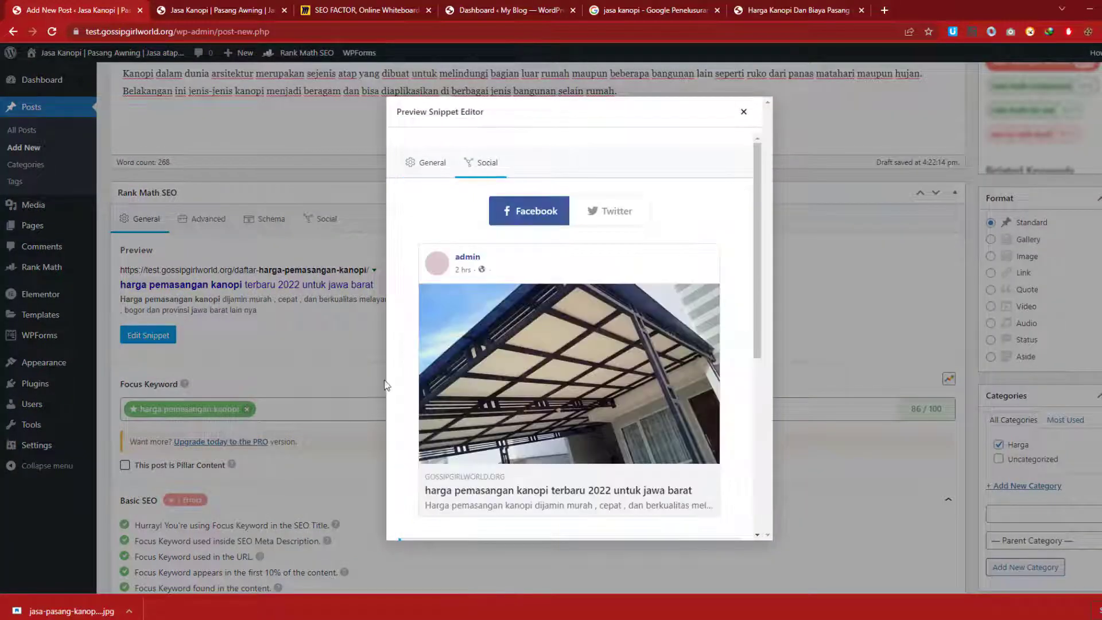
scroll(505, 395, down, 5)
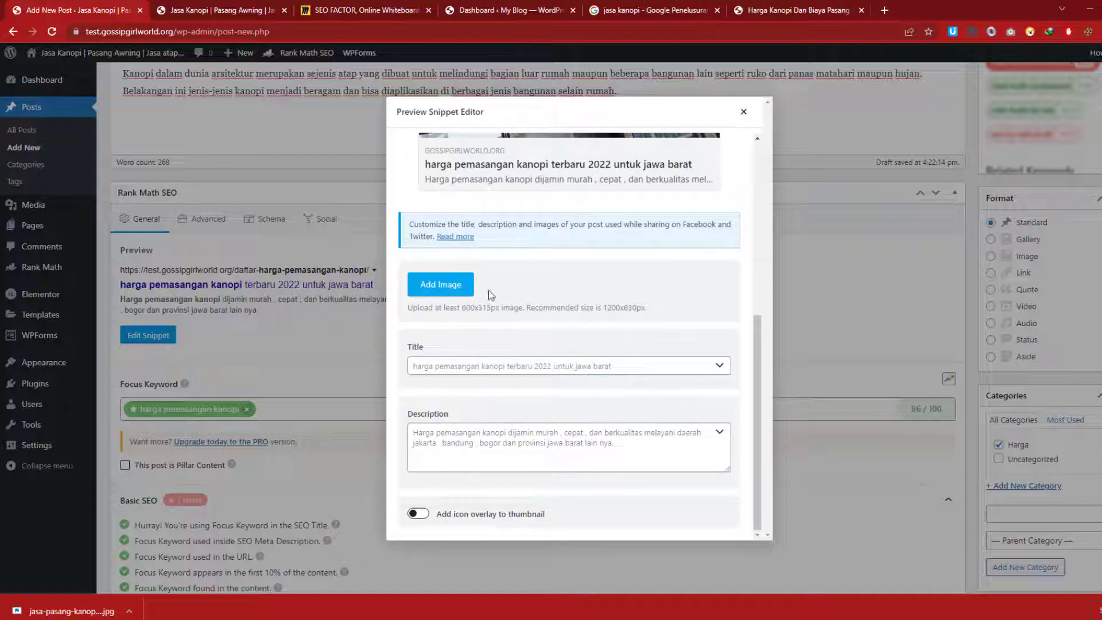
scroll(491, 348, up, 5)
scroll(491, 348, up, 1)
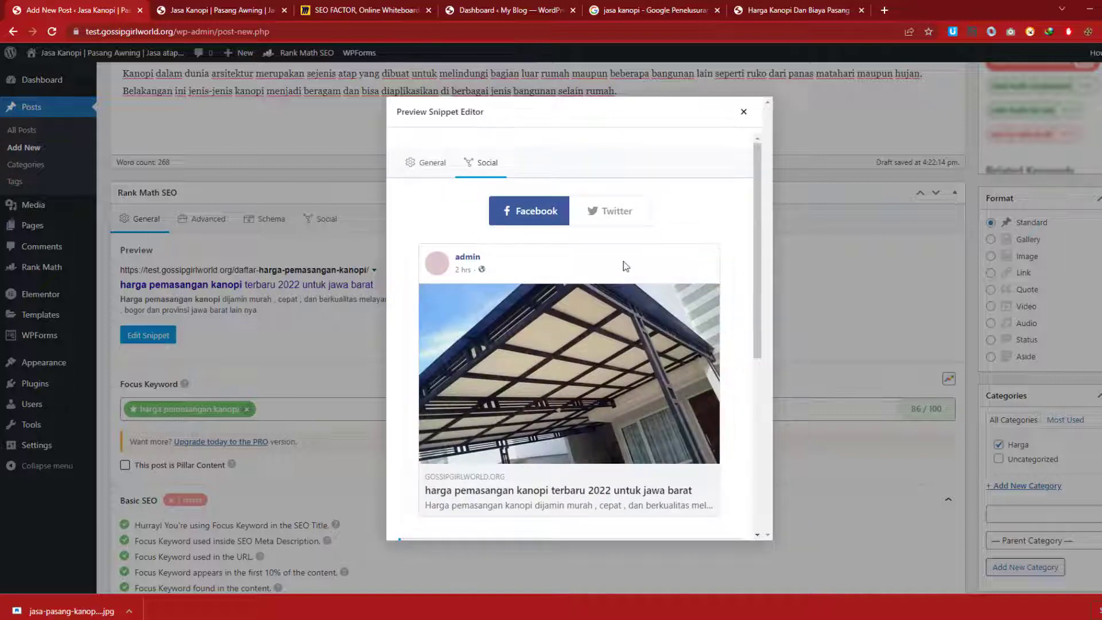
Compare the Twitter card preview with the Facebook one and close the snippet editor.
click(611, 212)
scroll(559, 312, down, 3)
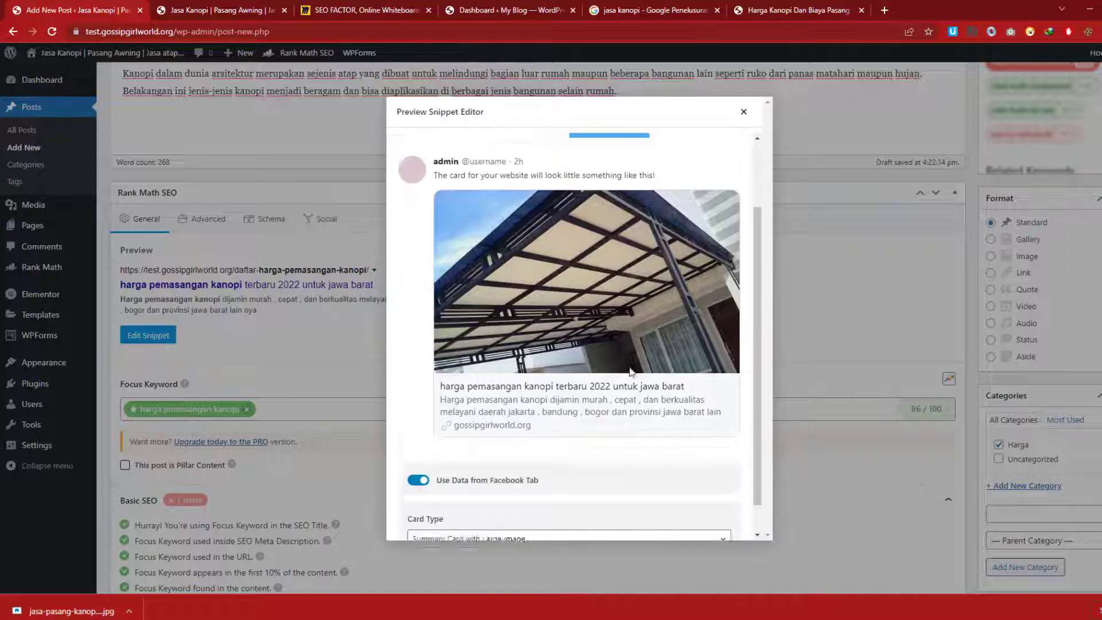
scroll(534, 259, up, 3)
click(522, 224)
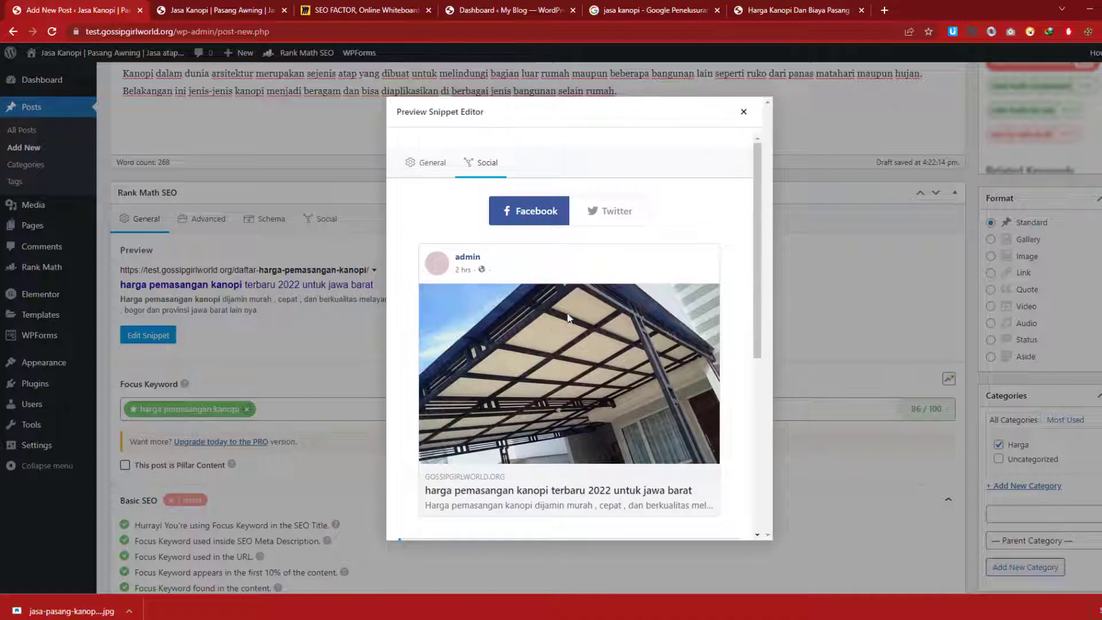
scroll(718, 166, down, 3)
click(745, 113)
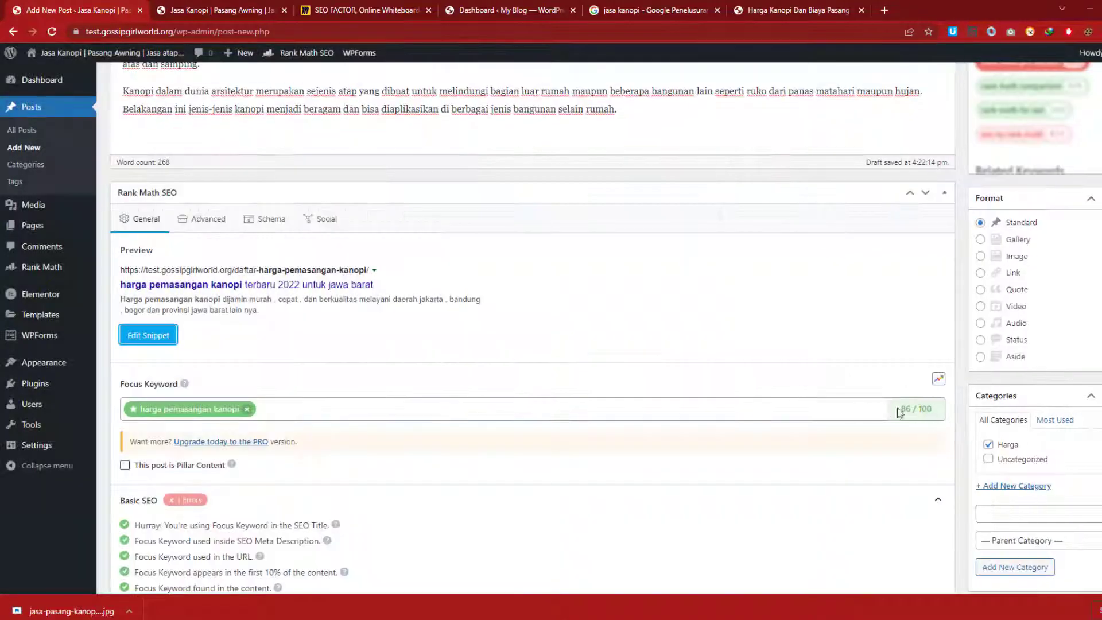
Review the SEO checks and post content once more and publish the "Daftar harga pemasangan kanopi" post.
scroll(888, 457, down, 6)
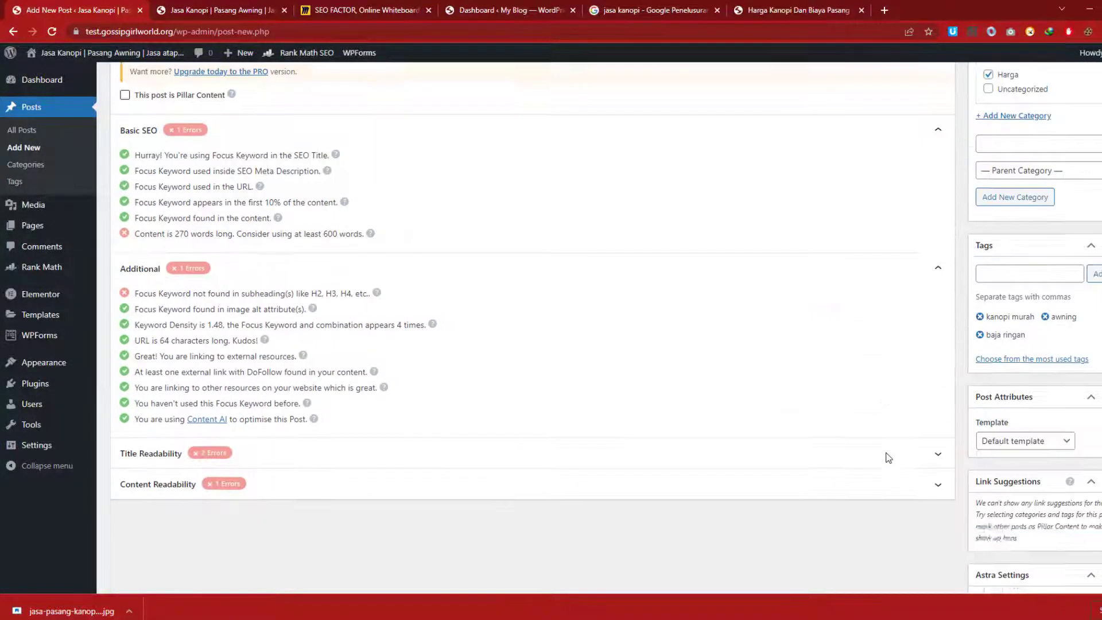
scroll(889, 458, down, 6)
scroll(880, 446, up, 6)
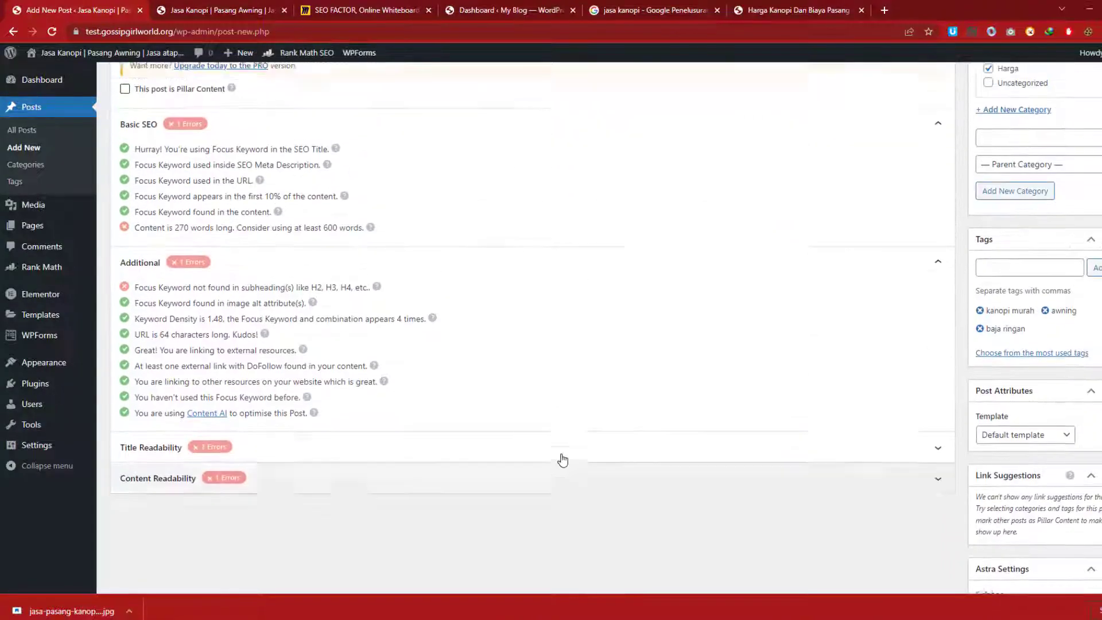
scroll(563, 459, up, 15)
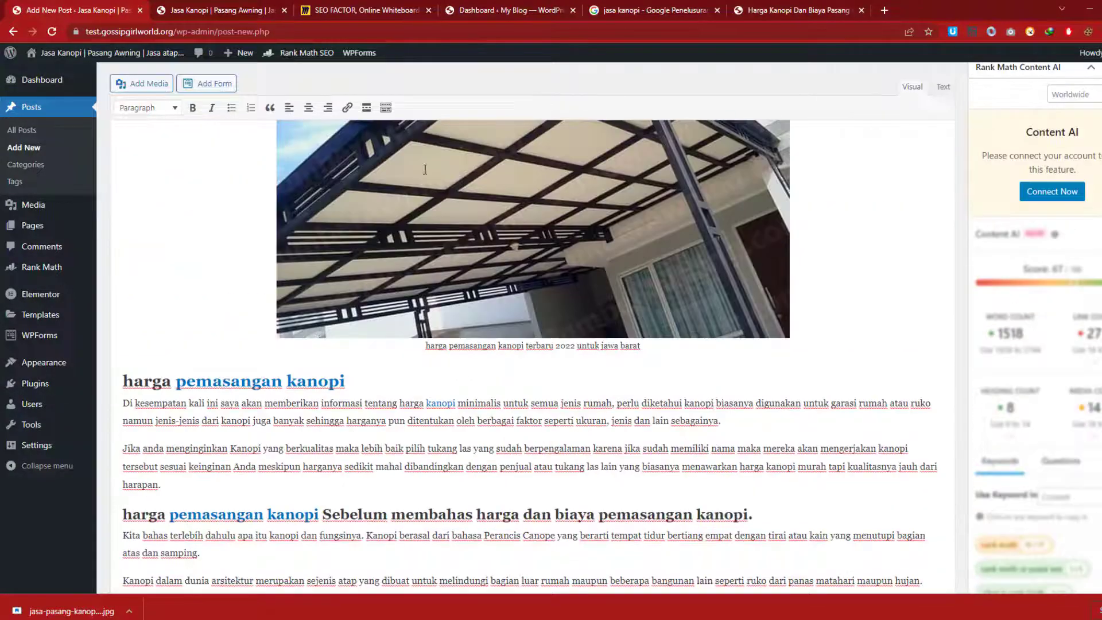
scroll(425, 170, up, 6)
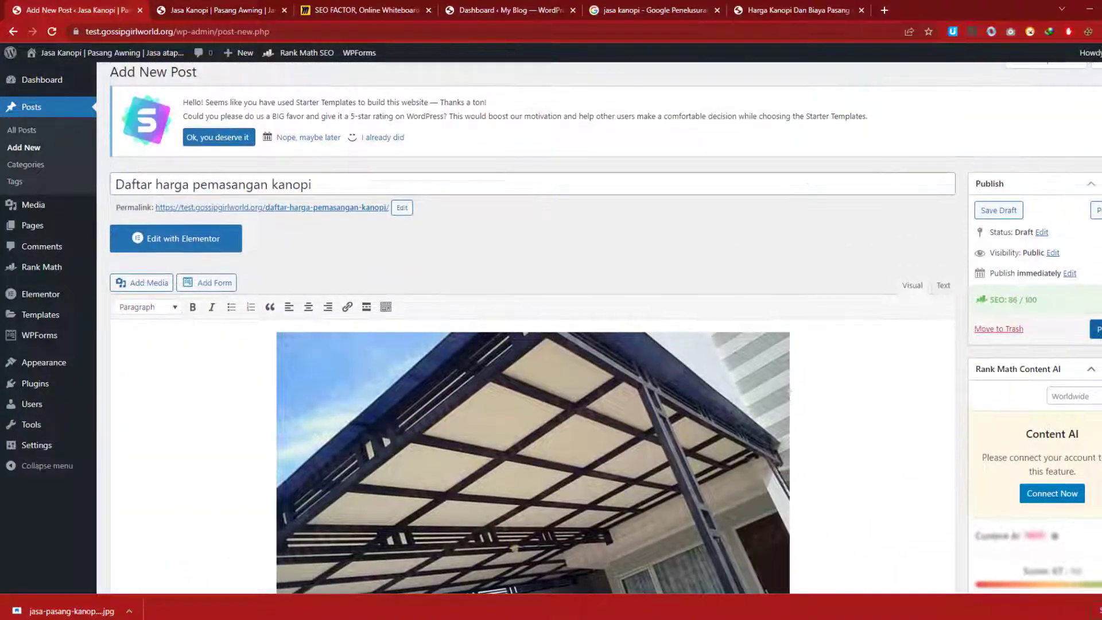
click(1097, 328)
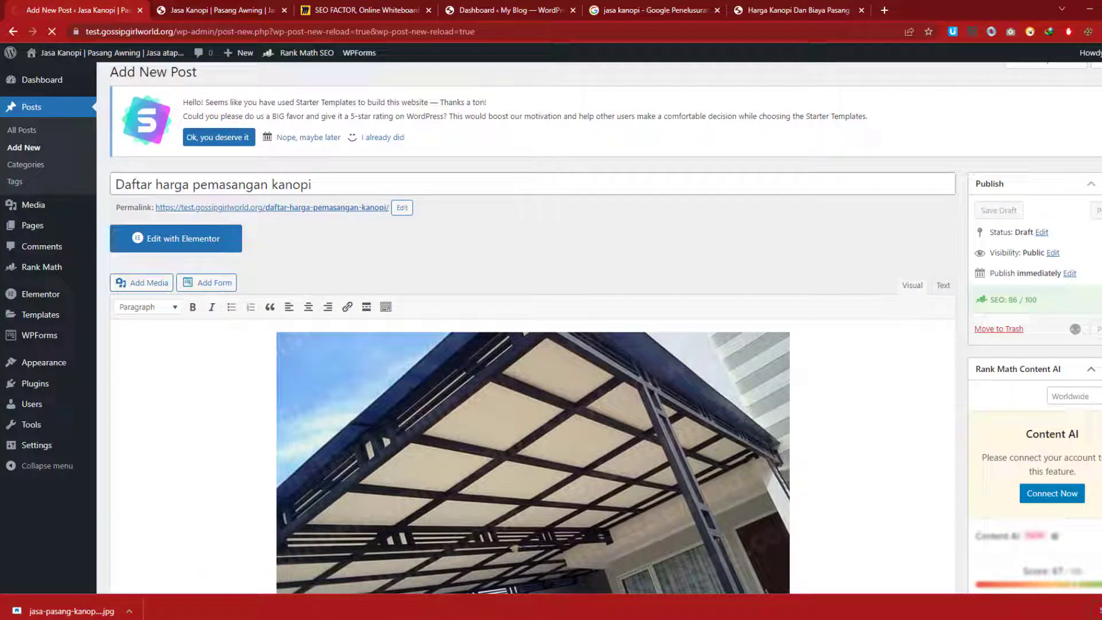